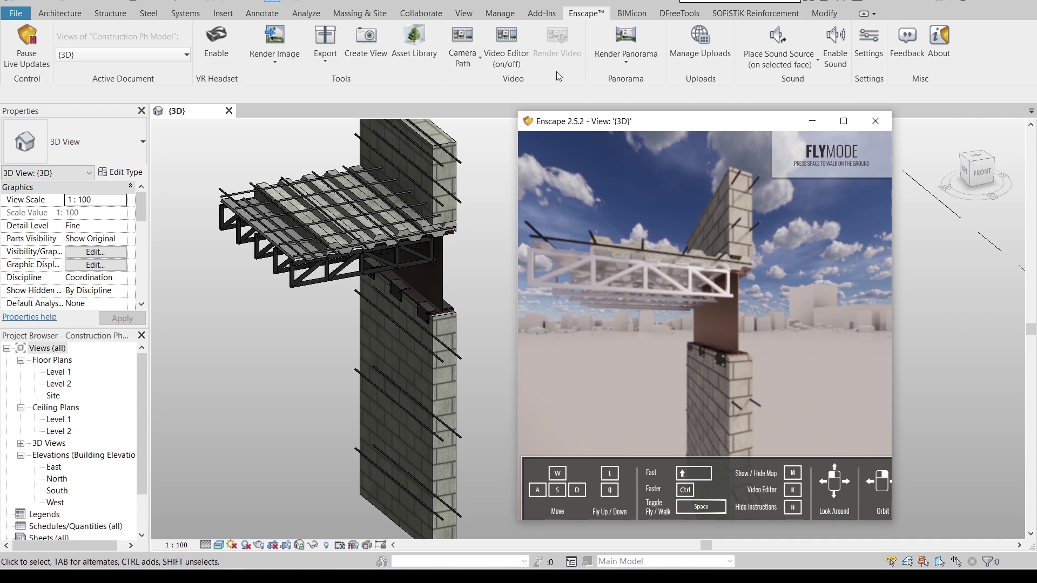
- Examine the finished masonry wall, truss, metal deck and rebar detail in the rendered preview, close the preview, and inspect the 3D model
{"action": "middle_click_drag", "start_coordinate": [718, 282], "coordinate": [682, 356]}
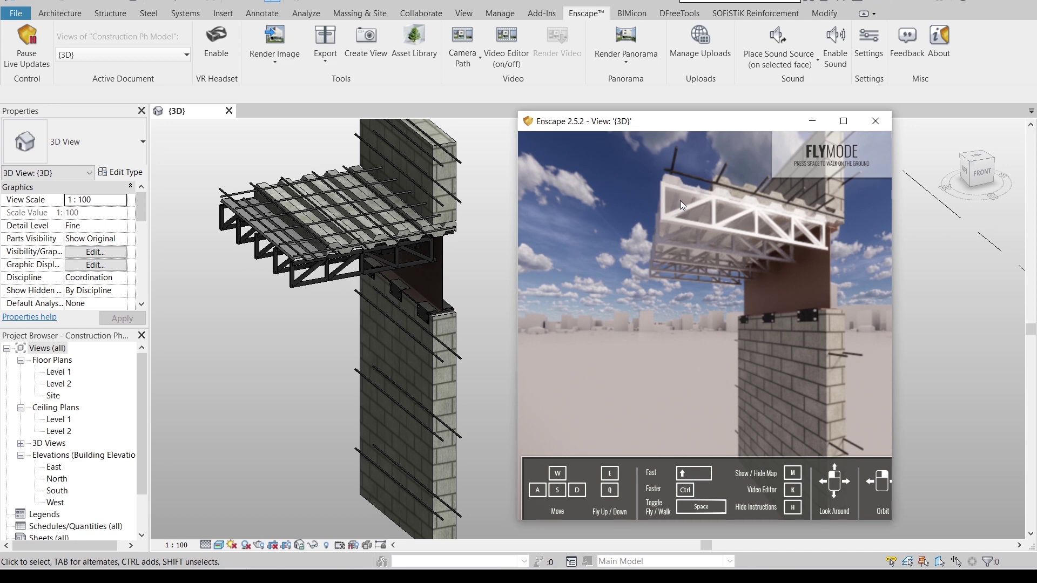
{"action": "left_click", "coordinate": [878, 121]}
{"action": "scroll", "coordinate": [700, 249], "scroll_direction": "down", "scroll_amount": 2}
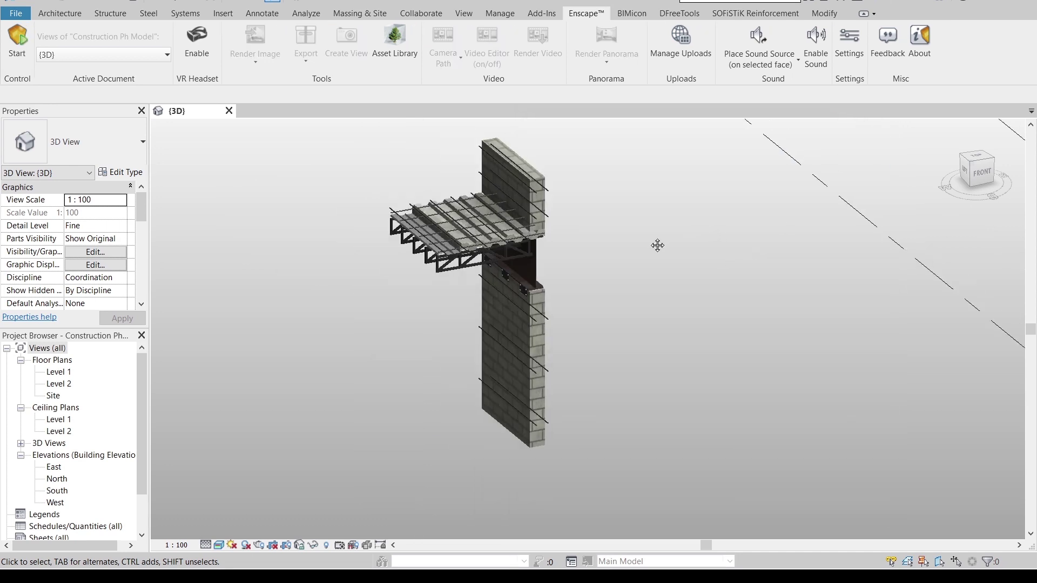
{"action": "middle_click_drag", "start_coordinate": [657, 245], "coordinate": [607, 348], "text": "shift"}
{"action": "scroll", "coordinate": [540, 346], "scroll_direction": "up", "scroll_amount": 1}
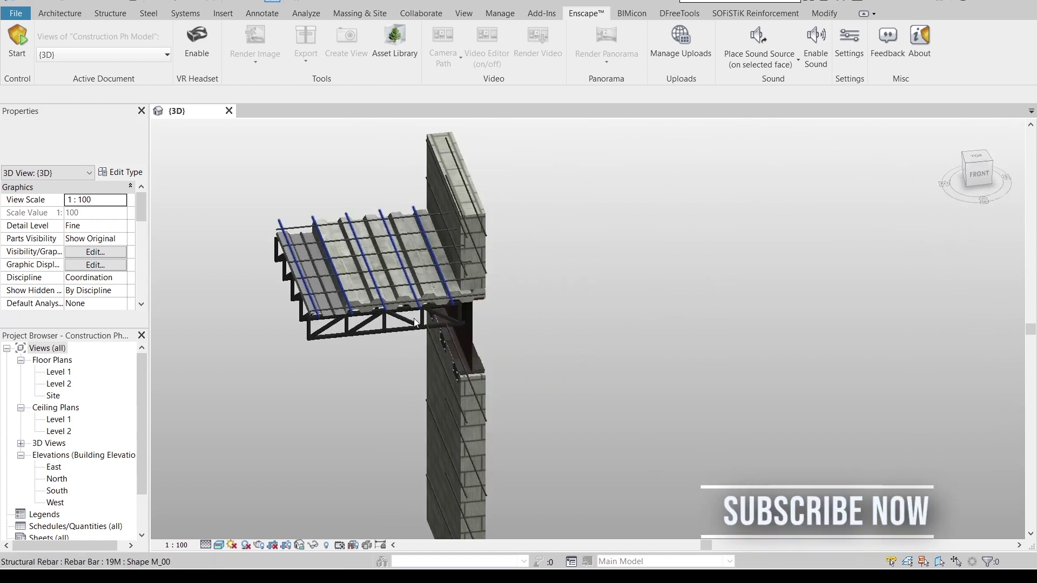
{"action": "scroll", "coordinate": [446, 378], "scroll_direction": "up", "scroll_amount": 1}
{"action": "middle_click_drag", "start_coordinate": [445, 379], "coordinate": [540, 371]}
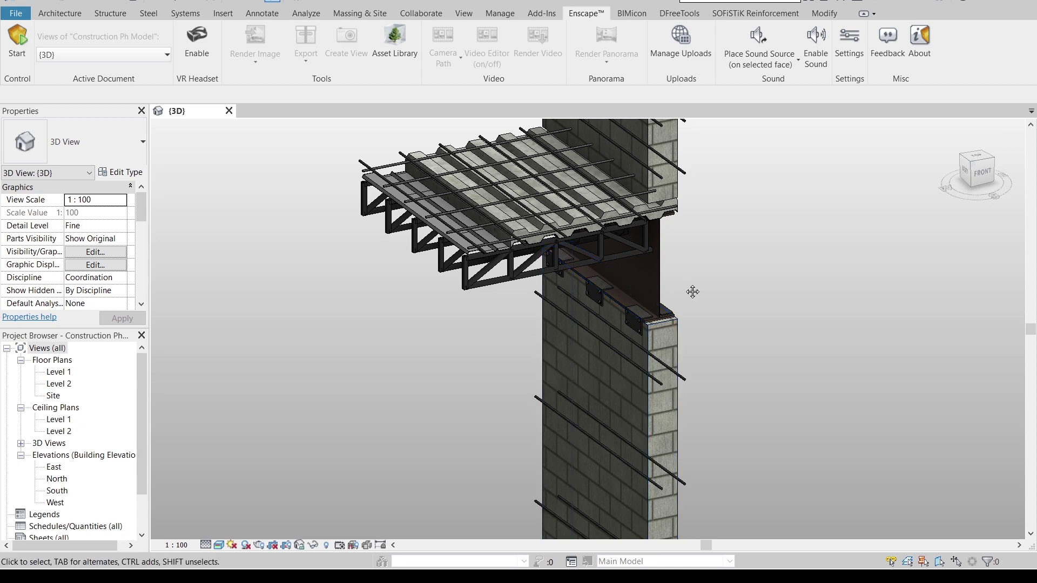
{"action": "middle_click_drag", "start_coordinate": [692, 291], "coordinate": [681, 373]}
{"action": "scroll", "coordinate": [479, 317], "scroll_direction": "up", "scroll_amount": 5}
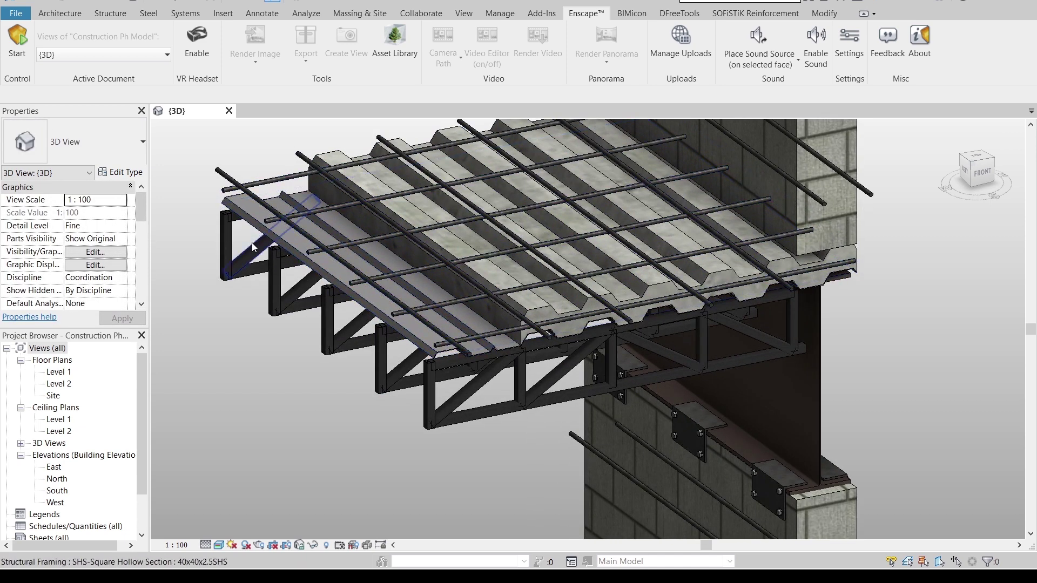
{"action": "middle_click_drag", "start_coordinate": [663, 316], "coordinate": [620, 314]}
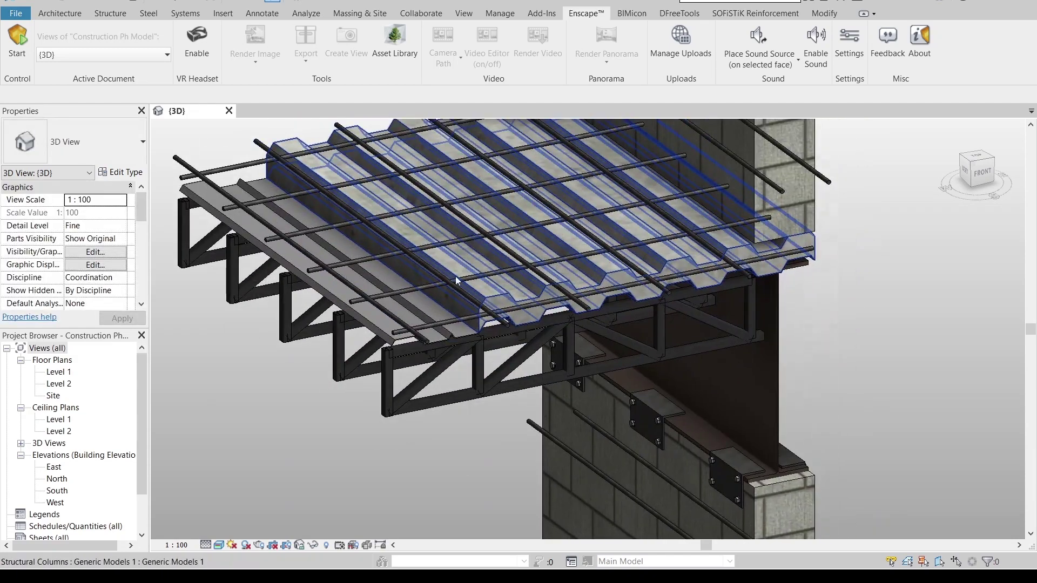
{"action": "middle_click_drag", "start_coordinate": [244, 176], "coordinate": [257, 178]}
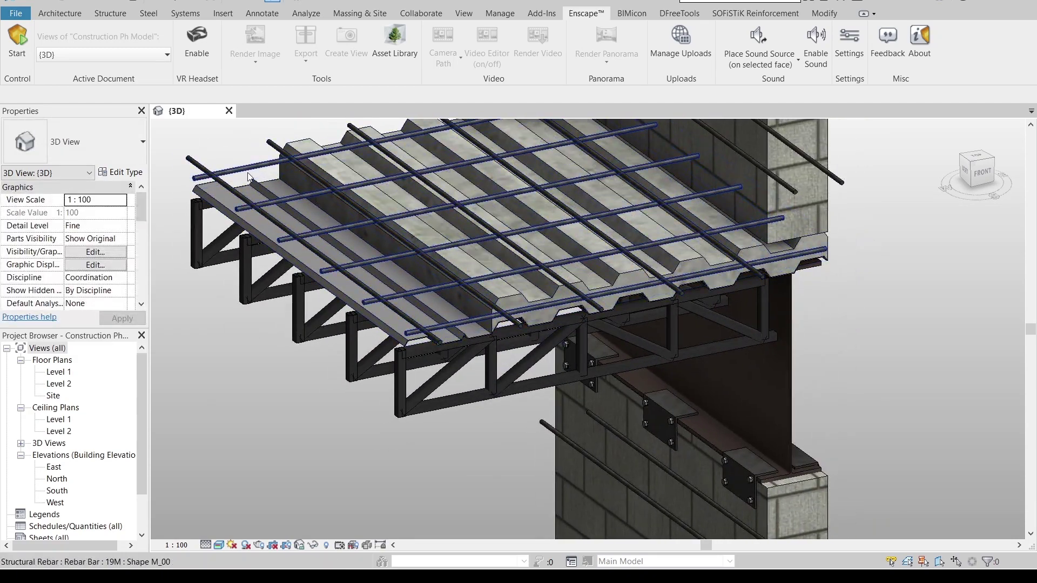
{"action": "middle_click_drag", "start_coordinate": [446, 244], "coordinate": [446, 282]}
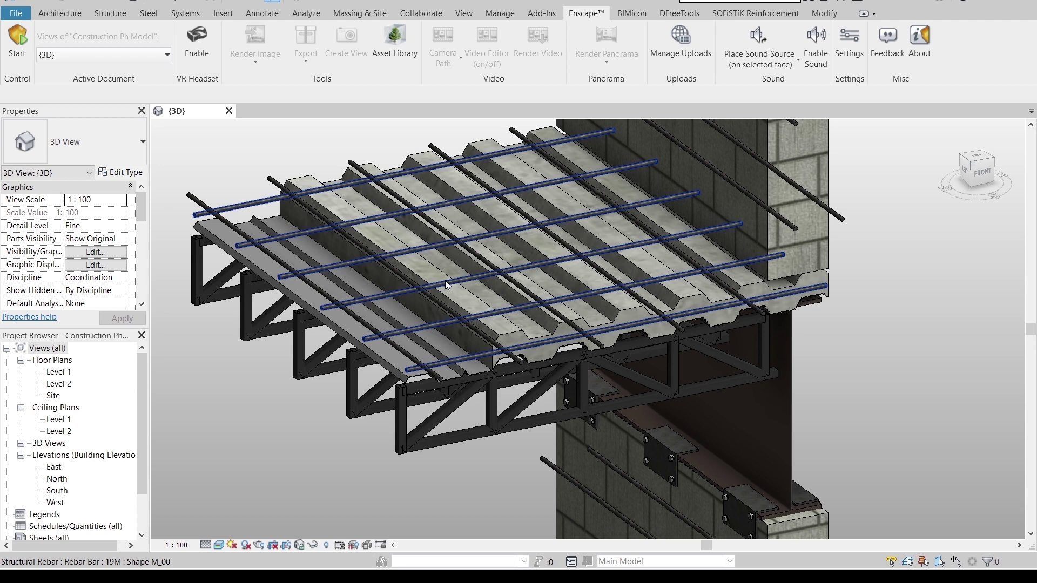
{"action": "scroll", "coordinate": [446, 280], "scroll_direction": "down", "scroll_amount": 8}
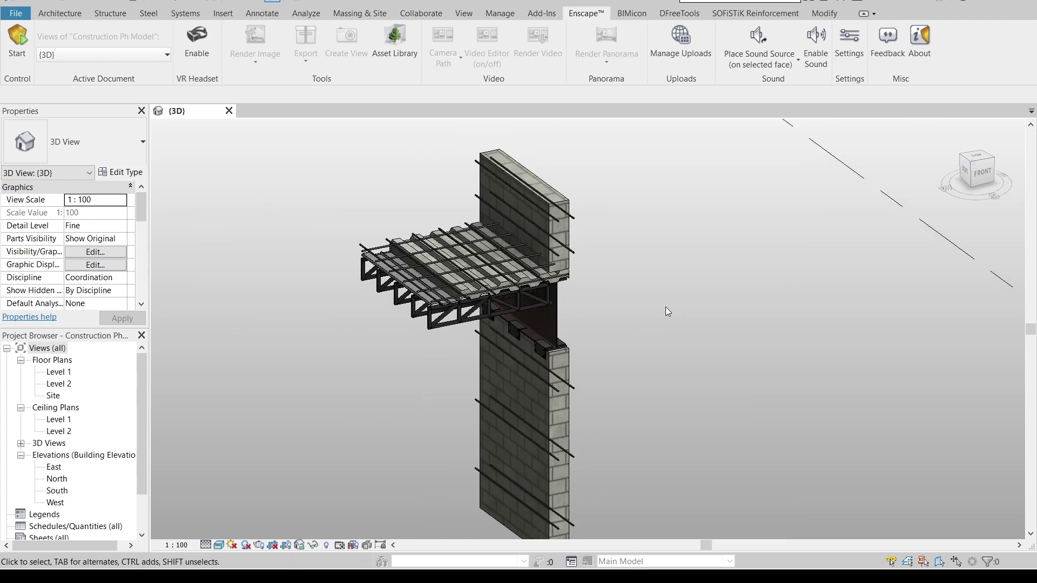
- Create a new project from the Architectural Template
{"action": "key", "text": "ctrl+n"}
{"action": "left_click", "coordinate": [460, 193]}
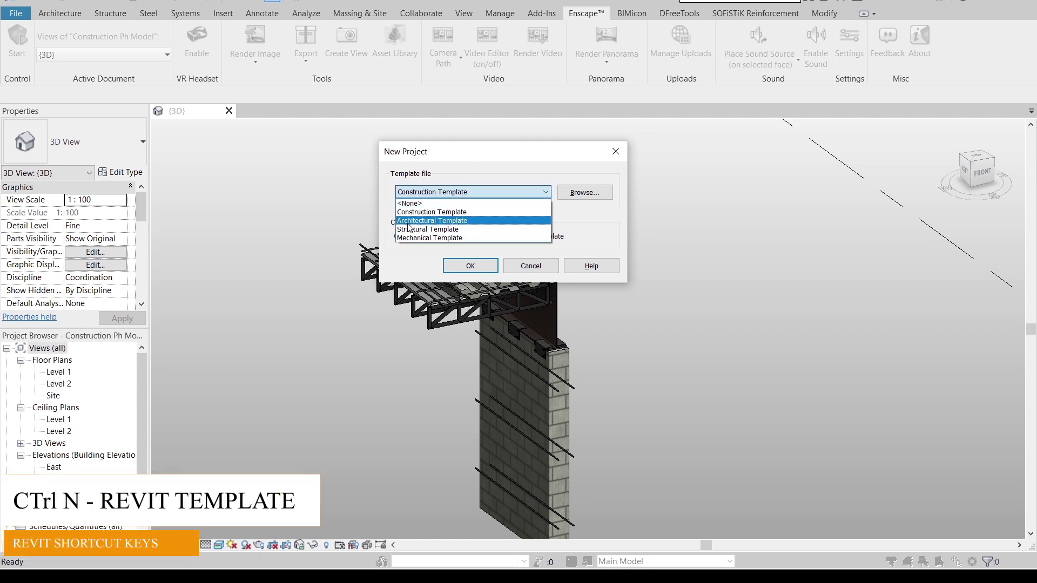
{"action": "left_click", "coordinate": [448, 221]}
{"action": "left_click", "coordinate": [469, 267]}
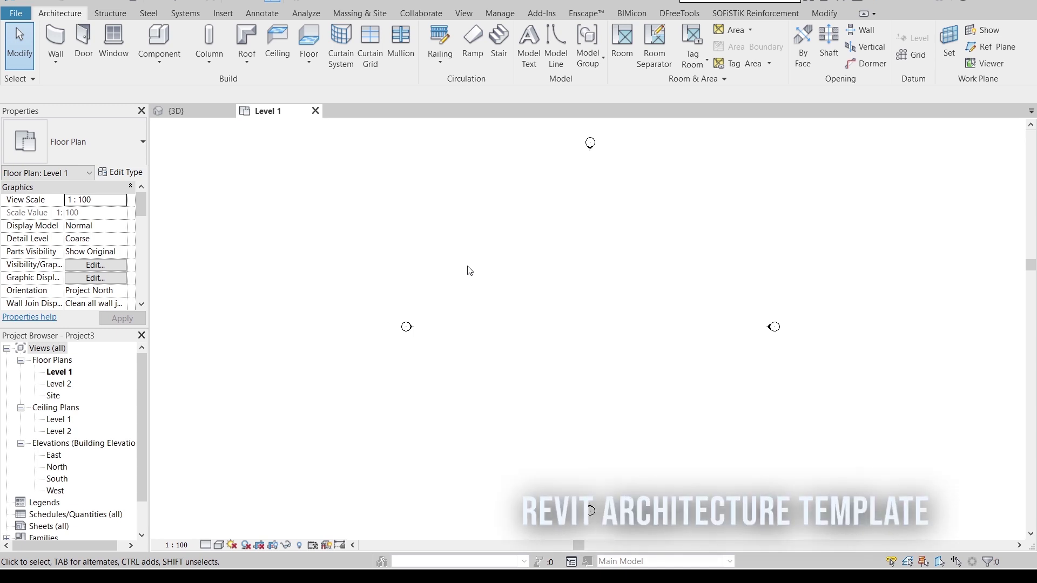
- Start a new wall on Level 1 with the Generic - 300mm basic wall type and an unconnected height of 4000
{"action": "scroll", "coordinate": [479, 317], "scroll_direction": "down", "scroll_amount": 3}
{"action": "scroll", "coordinate": [472, 317], "scroll_direction": "up", "scroll_amount": 1}
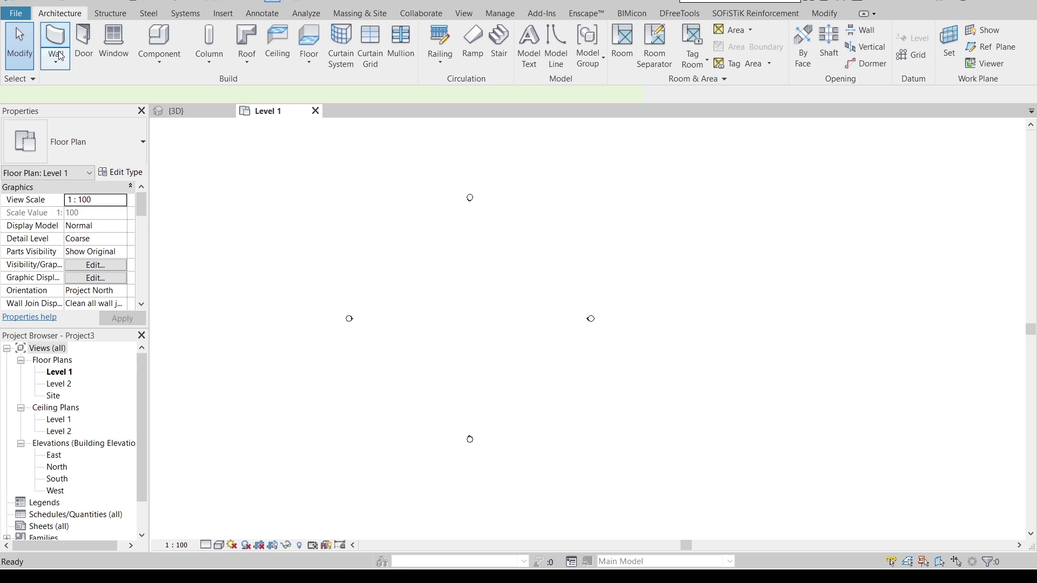
{"action": "key", "text": "w"}
{"action": "key", "text": "a"}
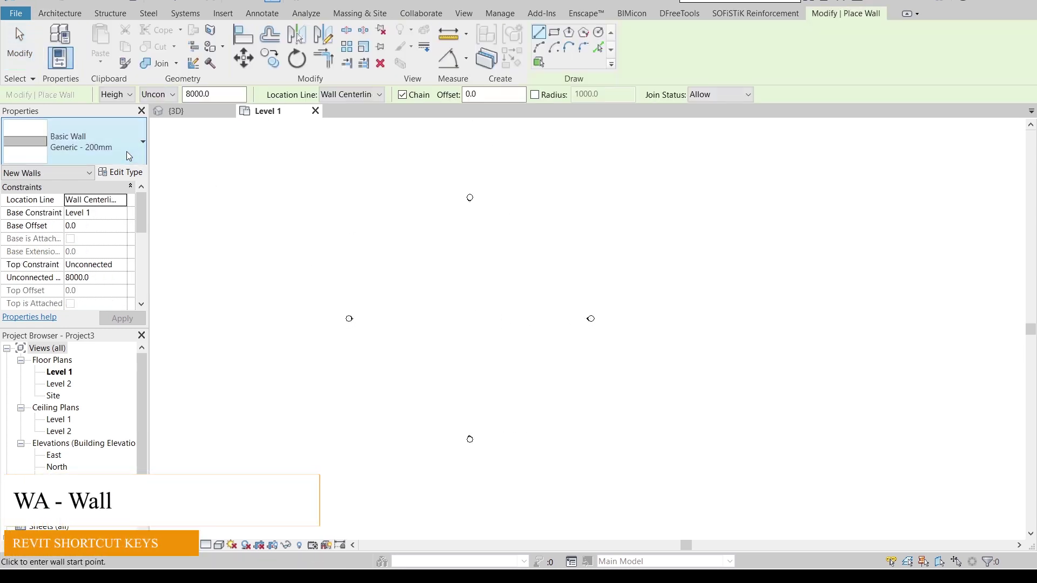
{"action": "left_click", "coordinate": [129, 156]}
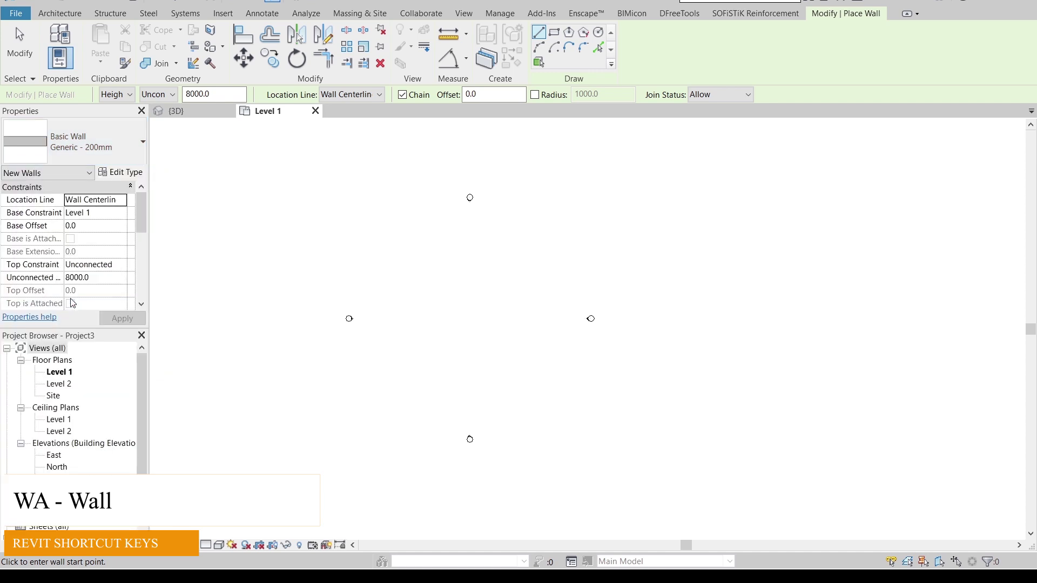
{"action": "left_click_drag", "start_coordinate": [225, 92], "coordinate": [158, 103]}
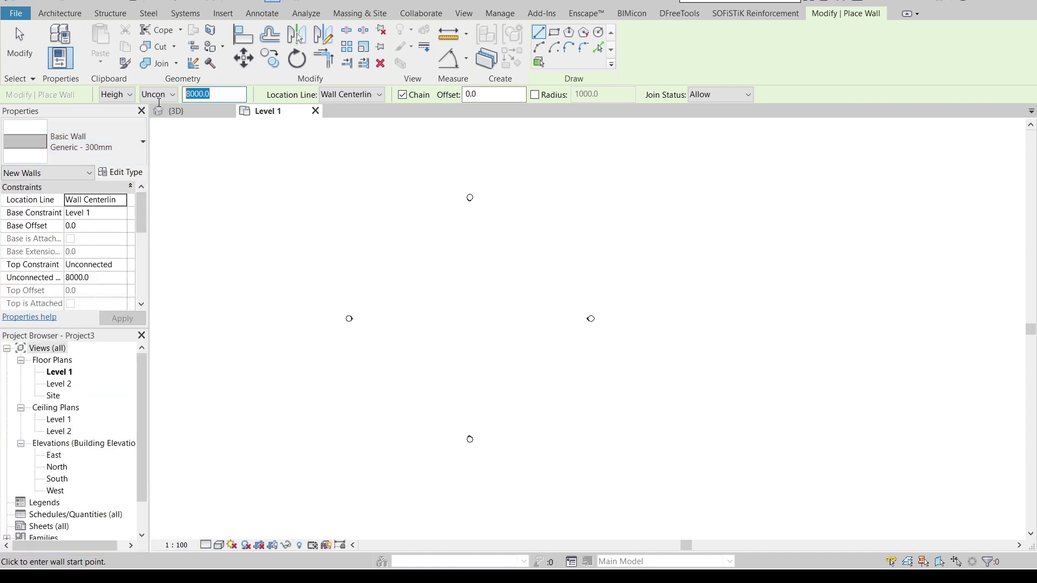
{"action": "type", "text": "400.0"}
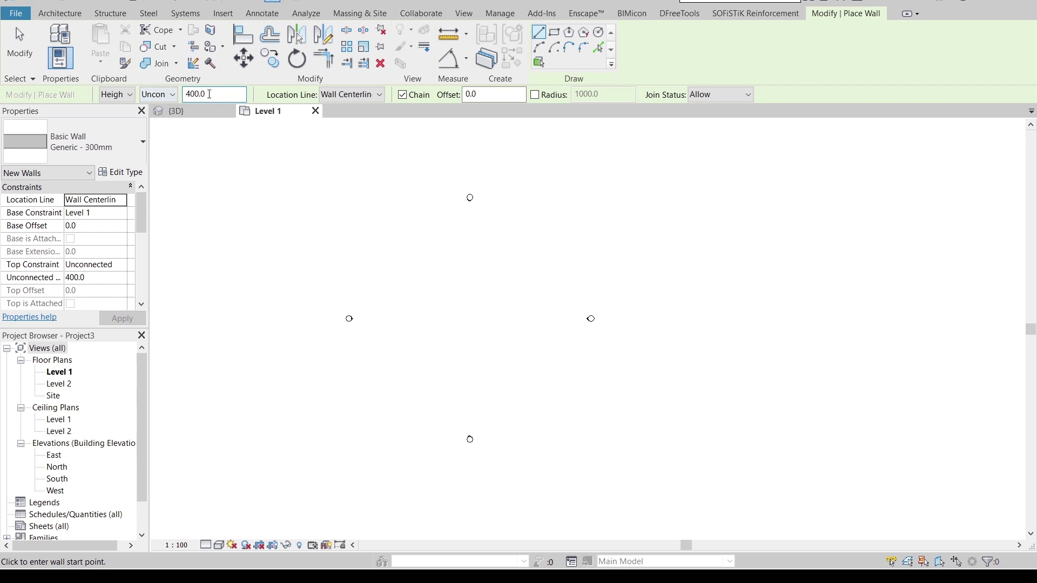
{"action": "left_click_drag", "start_coordinate": [204, 93], "coordinate": [187, 93]}
{"action": "type", "text": "4000.0"}
- Open the material selection for the structure layer of the Generic - 300mm wall type and browse the AEC masonry materials
{"action": "left_click", "coordinate": [123, 173]}
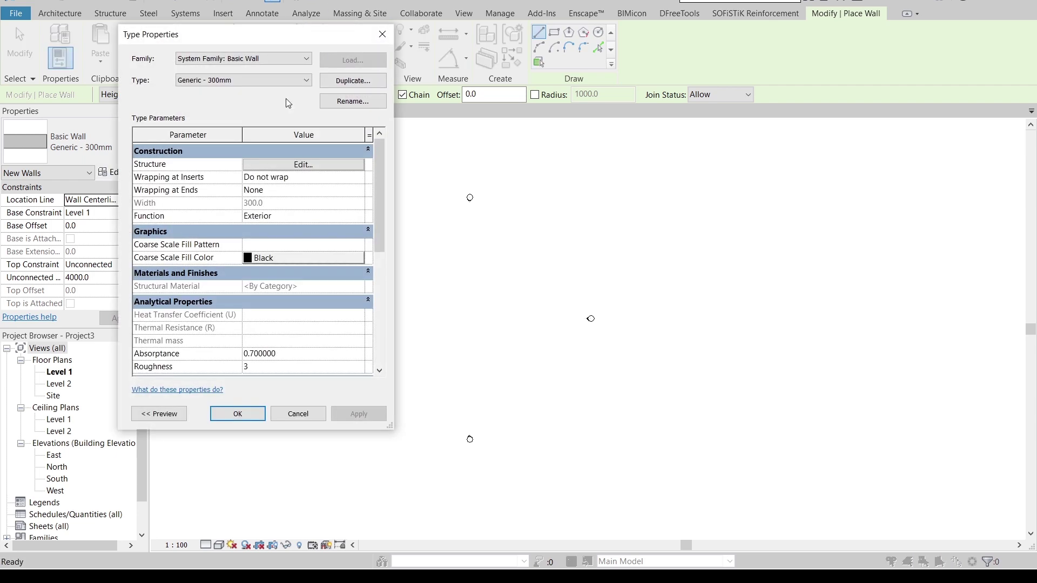
{"action": "left_click", "coordinate": [306, 163]}
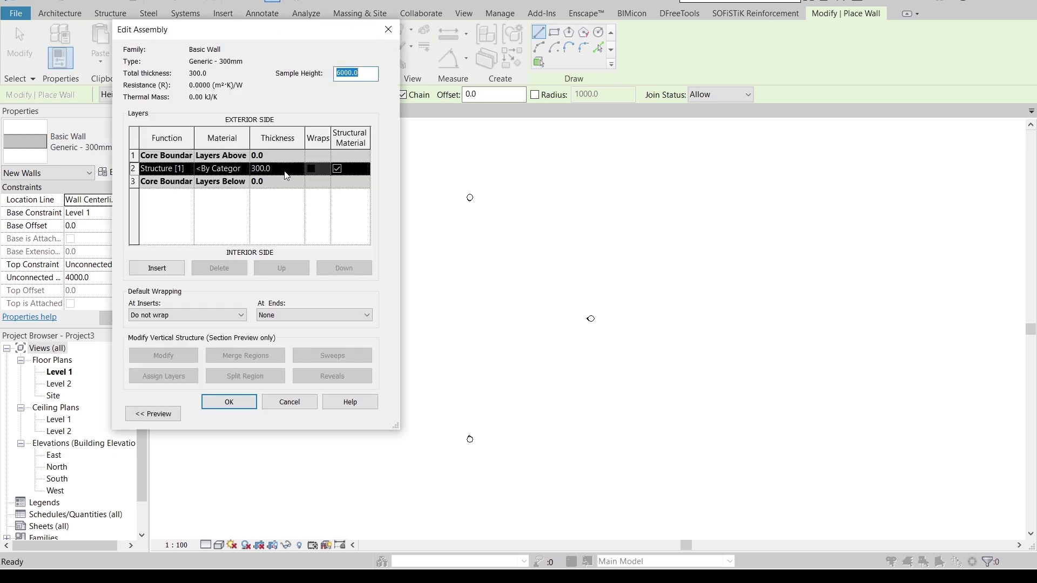
{"action": "left_click", "coordinate": [243, 173]}
{"action": "left_click", "coordinate": [244, 170]}
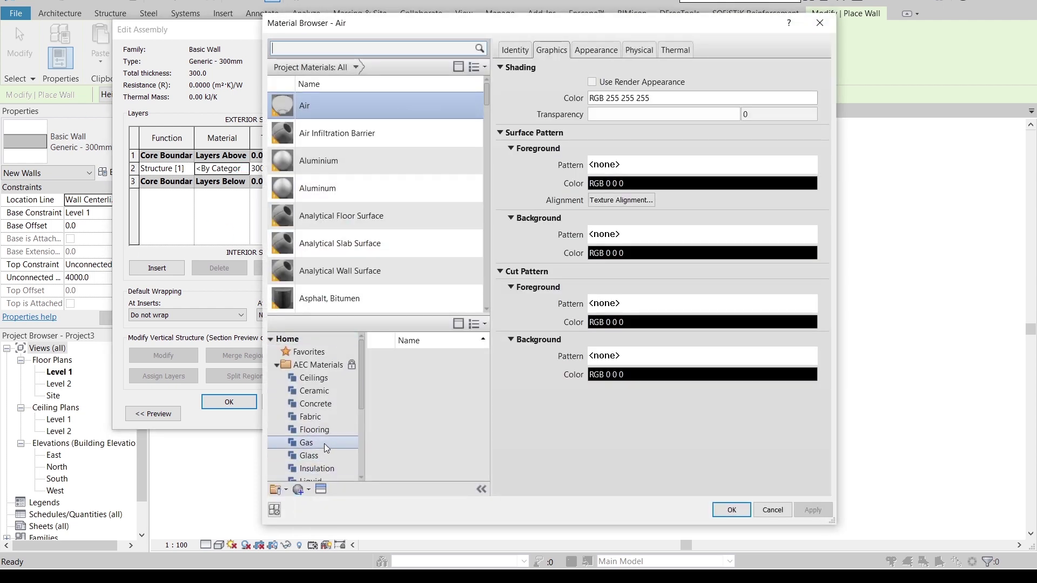
{"action": "scroll", "coordinate": [327, 446], "scroll_direction": "down", "scroll_amount": 2}
{"action": "left_click", "coordinate": [315, 418]}
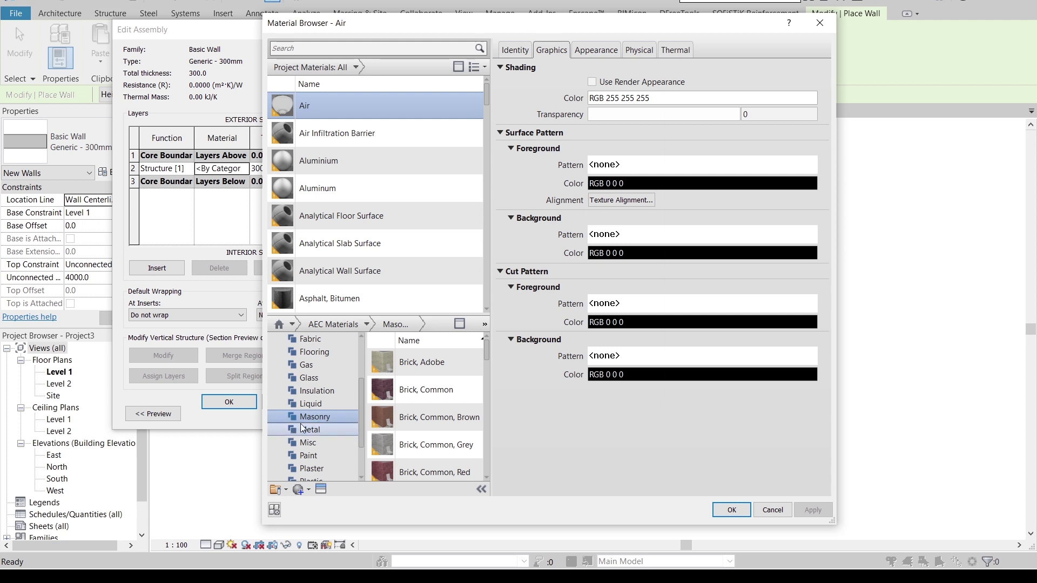
{"action": "scroll", "coordinate": [431, 419], "scroll_direction": "down", "scroll_amount": 2}
{"action": "scroll", "coordinate": [432, 417], "scroll_direction": "down", "scroll_amount": 2}
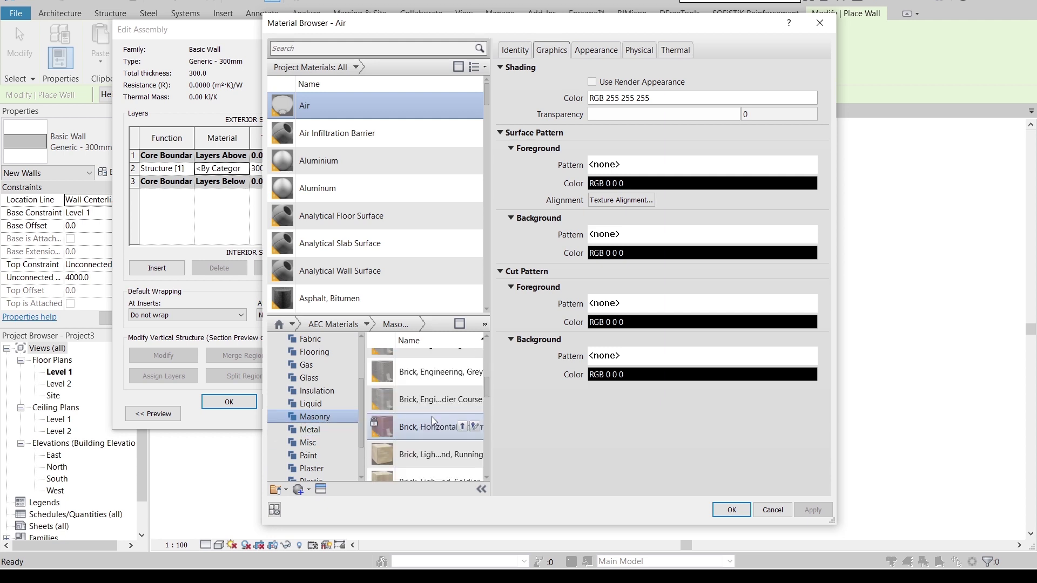
{"action": "scroll", "coordinate": [334, 445], "scroll_direction": "down", "scroll_amount": 2}
- Create a new material and name it Brickwall 300 mm
{"action": "left_click", "coordinate": [304, 493]}
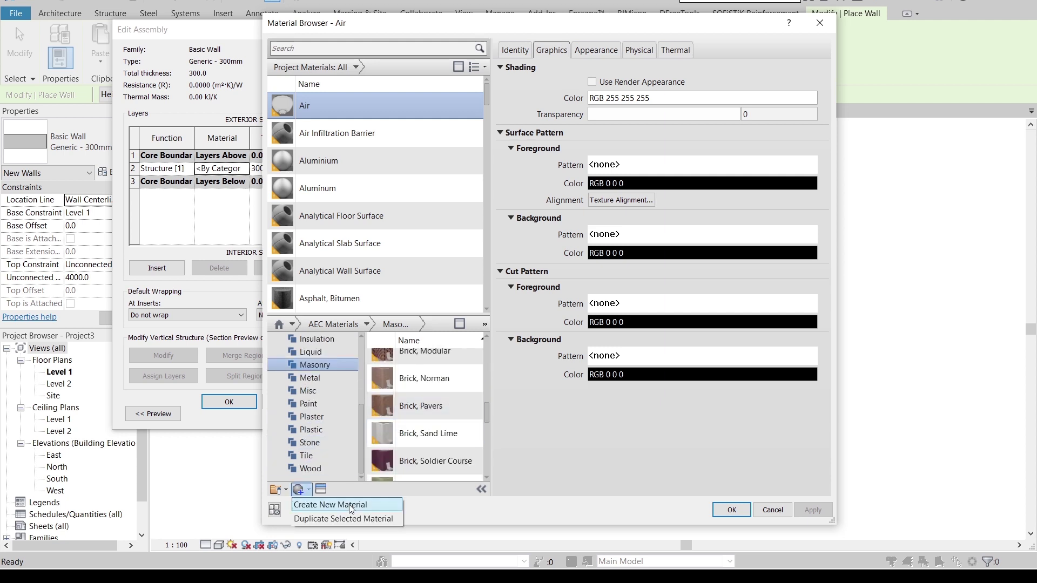
{"action": "left_click", "coordinate": [324, 503]}
{"action": "right_click", "coordinate": [364, 201]}
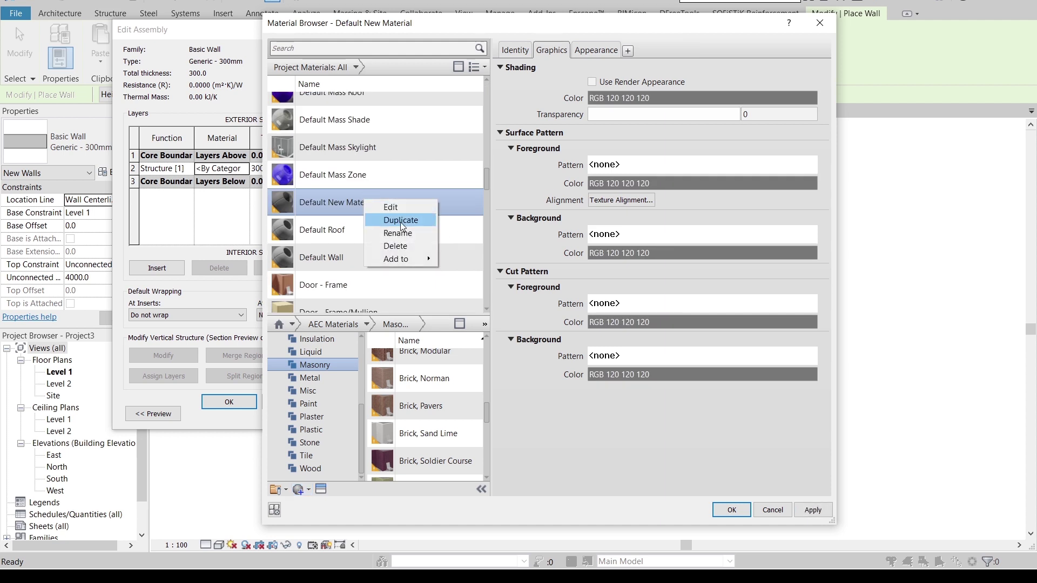
{"action": "left_click", "coordinate": [407, 237]}
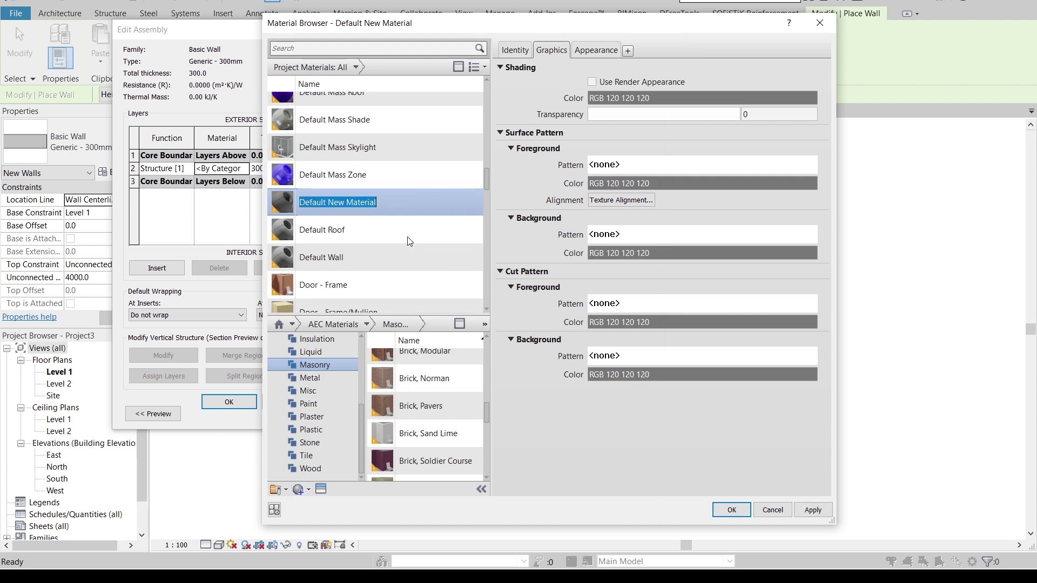
{"action": "type", "text": "Brick"}
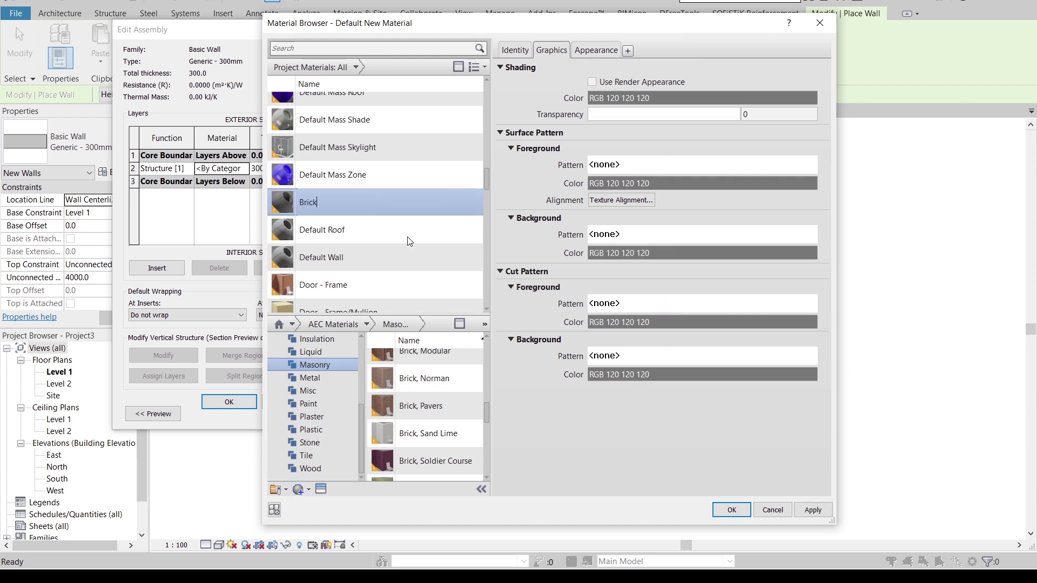
{"action": "type", "text": "wall 300 mm"}
{"action": "key", "text": "Return"}
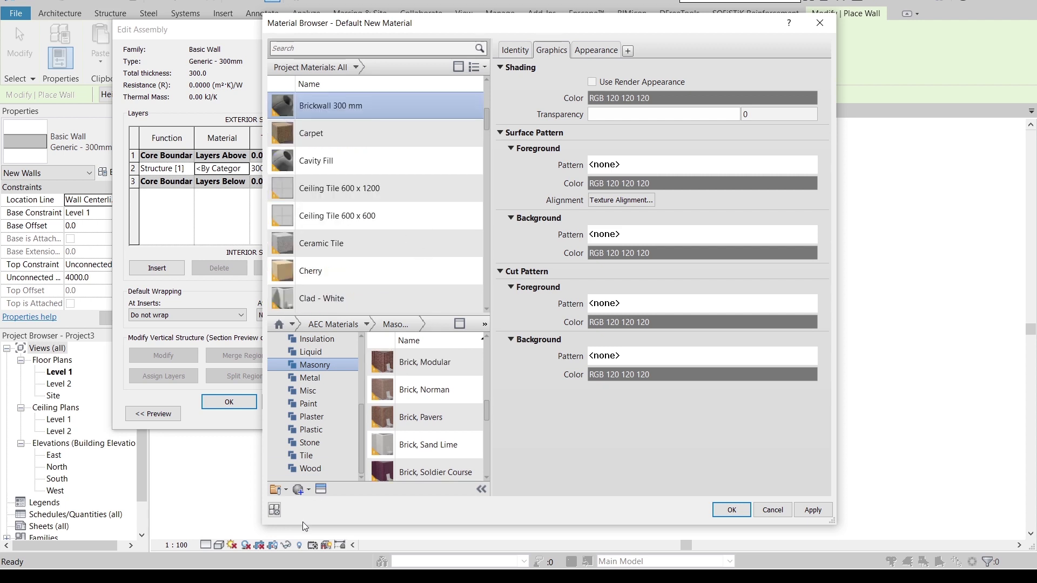
- Give the Brickwall 300 mm material the CMU - Running Bond - Light Grey appearance from Masonry CMU and assign it to the structure layer
{"action": "left_click", "coordinate": [321, 489]}
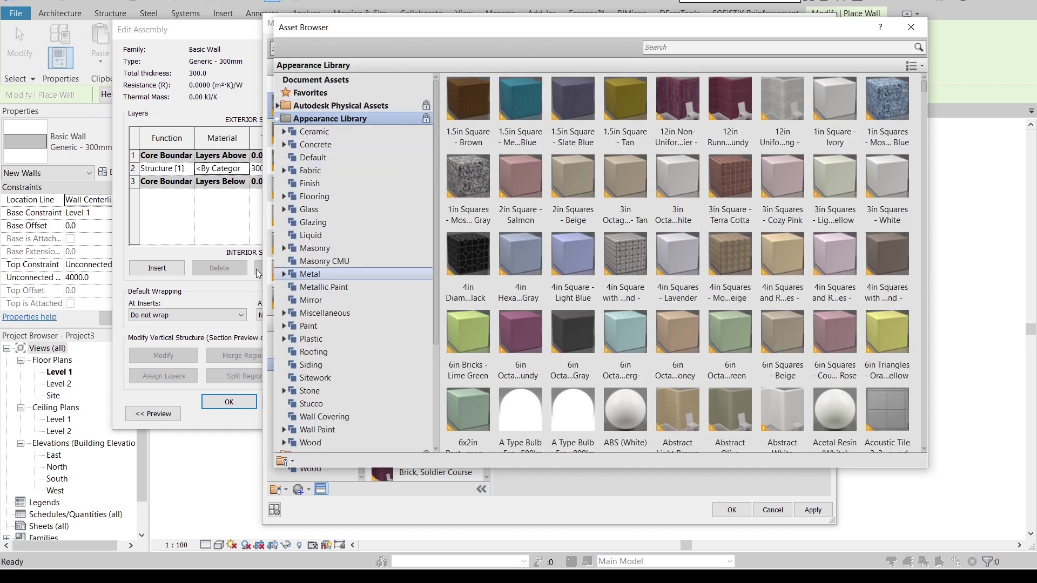
{"action": "left_click", "coordinate": [331, 262]}
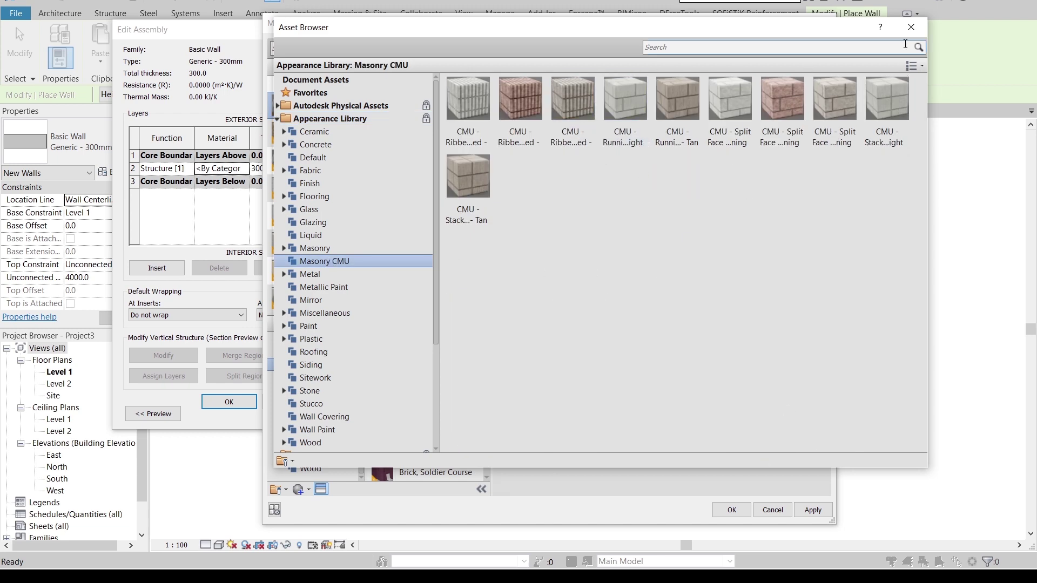
{"action": "left_click", "coordinate": [911, 35]}
{"action": "left_click", "coordinate": [813, 510]}
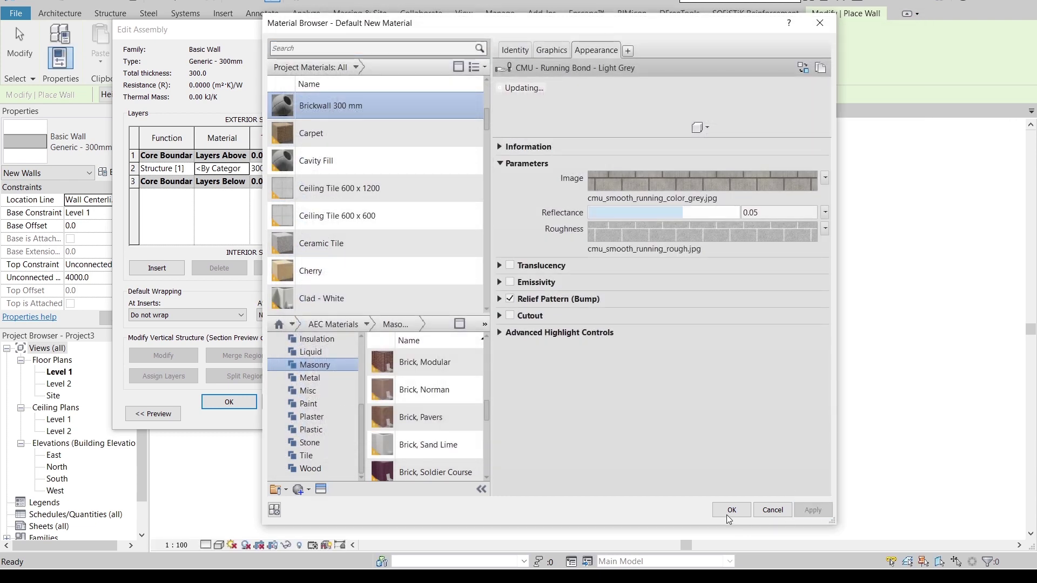
{"action": "left_click", "coordinate": [730, 510]}
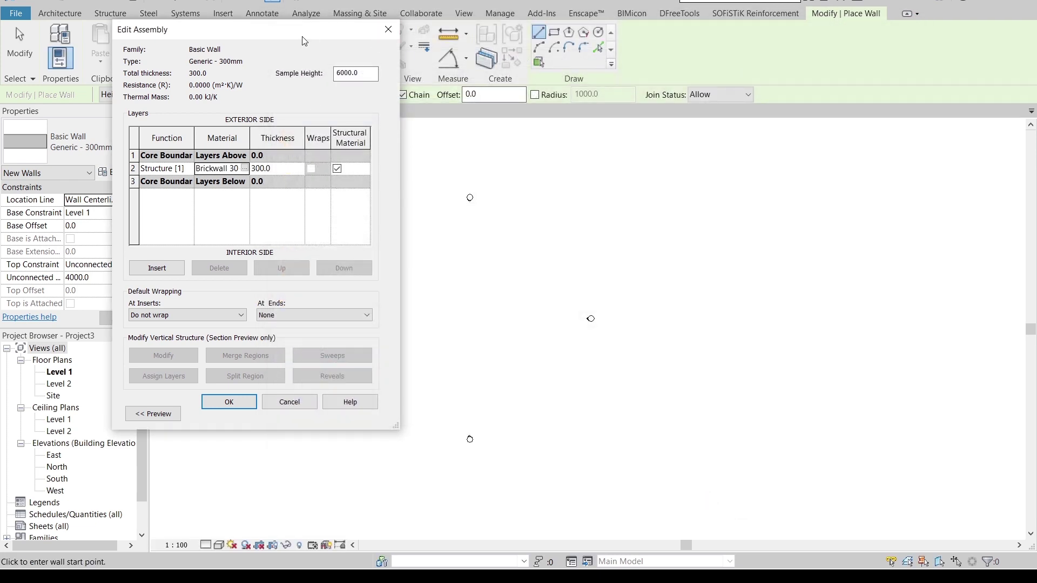
- Accept the edited wall assembly and the Generic - 300mm type properties
{"action": "left_click_drag", "start_coordinate": [306, 39], "coordinate": [436, 59]}
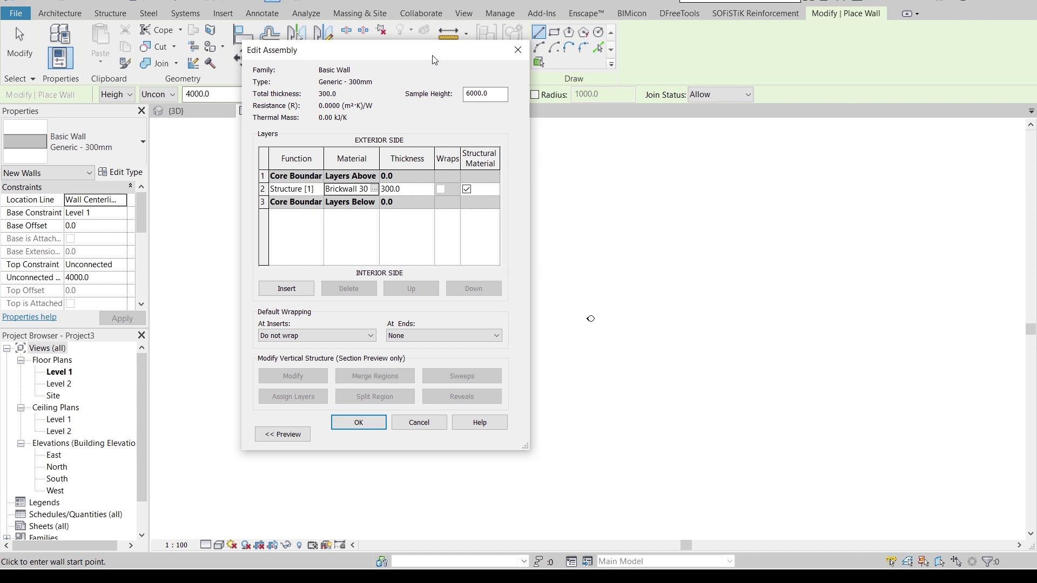
{"action": "left_click", "coordinate": [356, 426]}
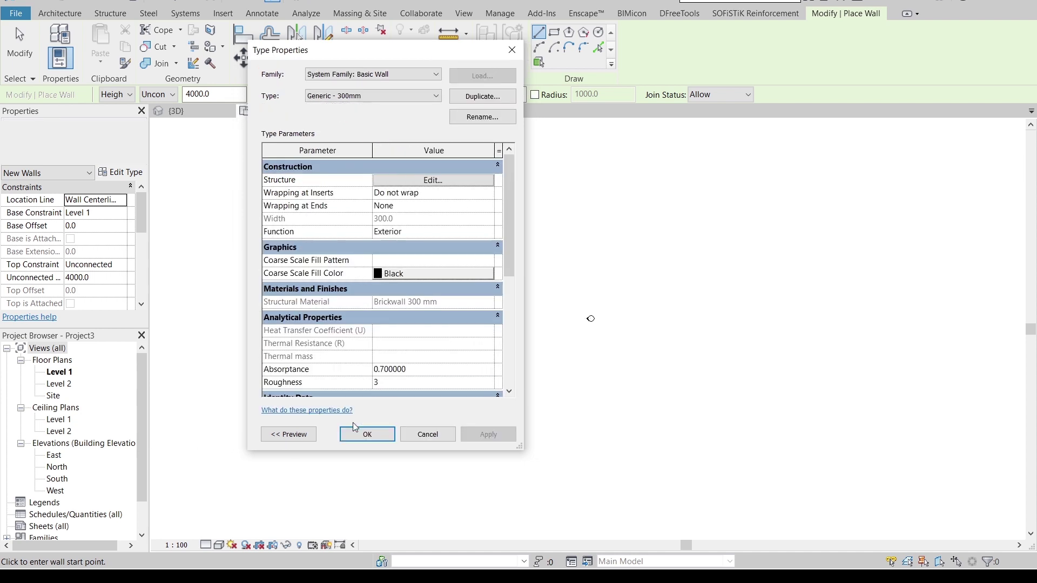
{"action": "left_click", "coordinate": [364, 434]}
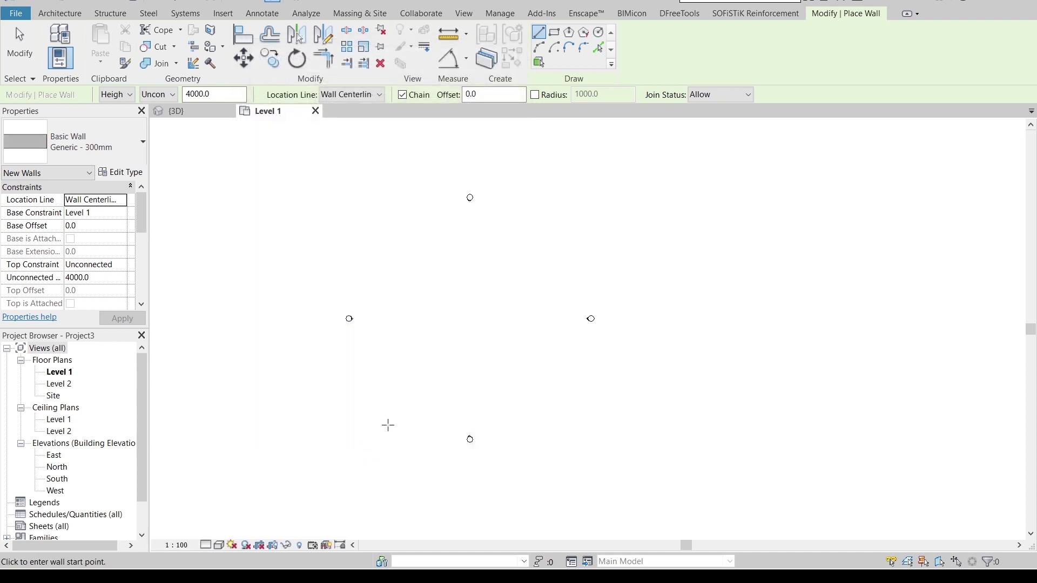
- Draw a 3000 mm long Generic - 300mm wall running vertically on the Level 1 plan, between the elevation markers
{"action": "scroll", "coordinate": [483, 350], "scroll_direction": "up", "scroll_amount": 5}
{"action": "middle_click_drag", "start_coordinate": [512, 359], "coordinate": [482, 362]}
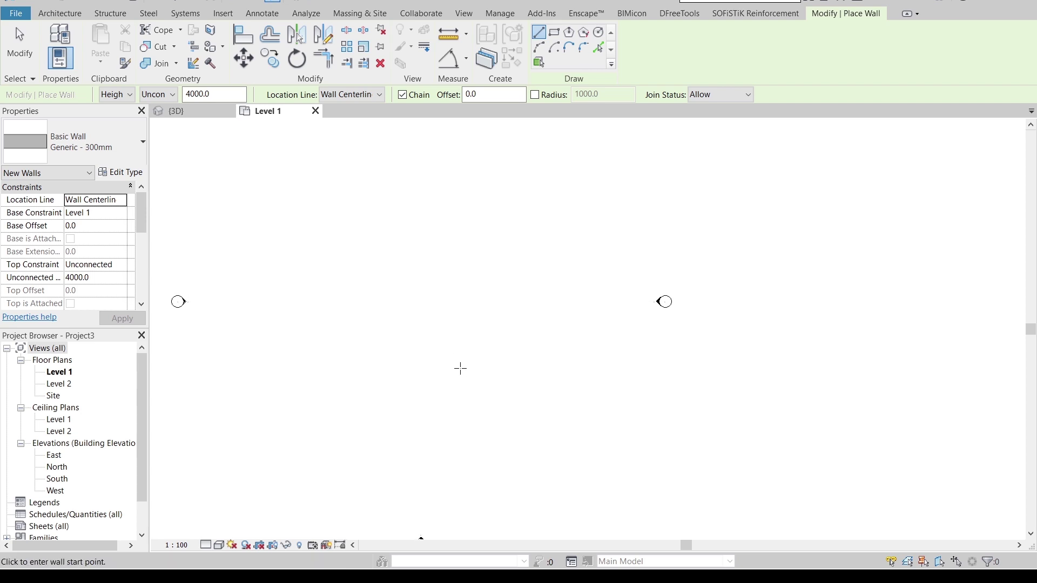
{"action": "left_click", "coordinate": [459, 367]}
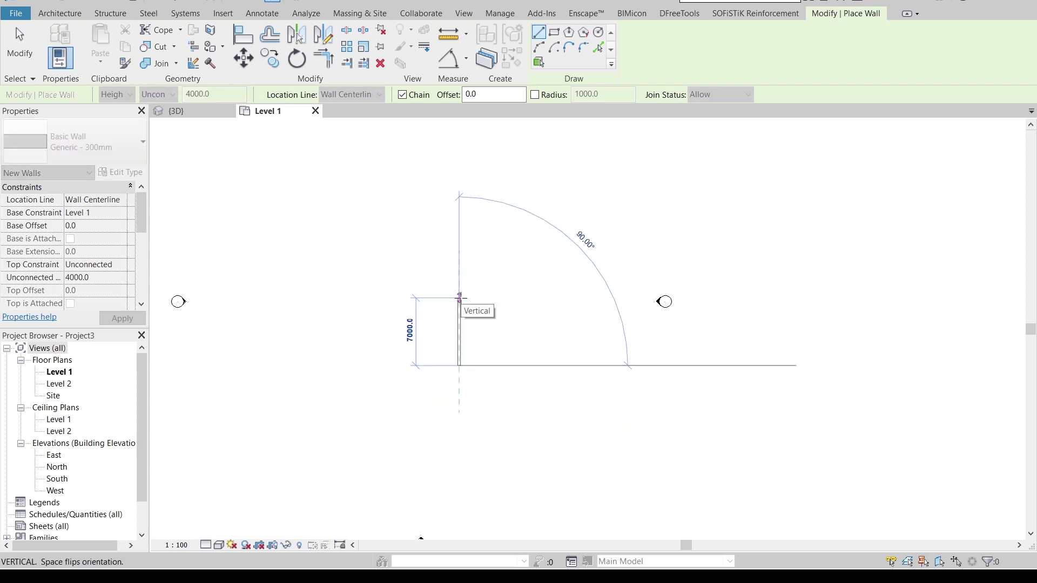
{"action": "type", "text": "3000"}
{"action": "key", "text": "Return"}
{"action": "key", "text": "Escape"}
{"action": "key", "text": "Escape"}
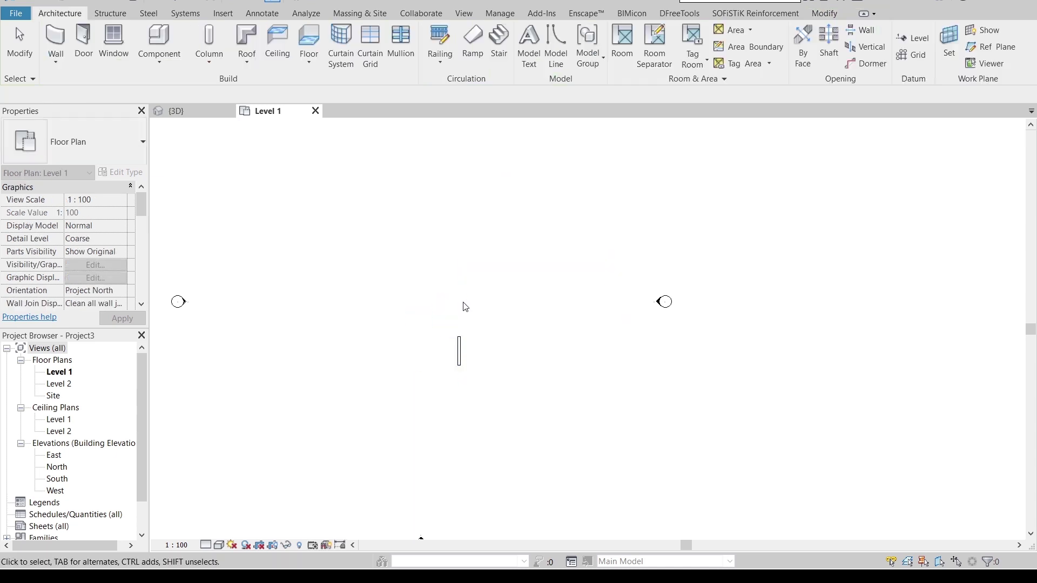
- Open the default 3D view and turn the model to see the wall with both levels
{"action": "scroll", "coordinate": [472, 307], "scroll_direction": "up", "scroll_amount": 1}
{"action": "middle_click_drag", "start_coordinate": [473, 307], "coordinate": [521, 243]}
{"action": "scroll", "coordinate": [562, 285], "scroll_direction": "down", "scroll_amount": 1}
{"action": "middle_click_drag", "start_coordinate": [562, 285], "coordinate": [521, 293]}
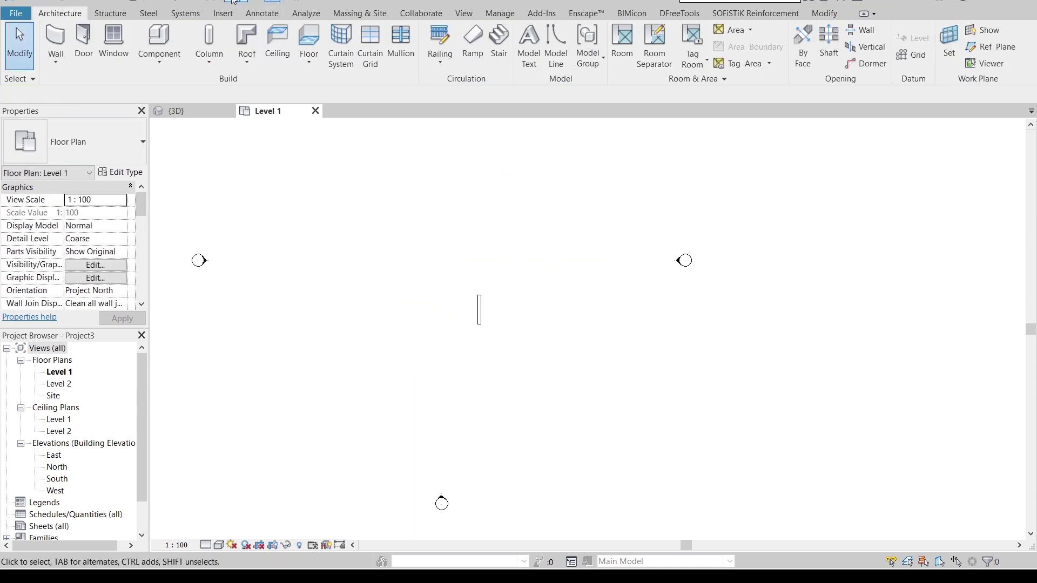
{"action": "left_click", "coordinate": [234, 2]}
{"action": "scroll", "coordinate": [621, 423], "scroll_direction": "down", "scroll_amount": 2}
{"action": "middle_click_drag", "start_coordinate": [621, 423], "coordinate": [625, 384], "text": "shift"}
{"action": "scroll", "coordinate": [627, 389], "scroll_direction": "up", "scroll_amount": 4}
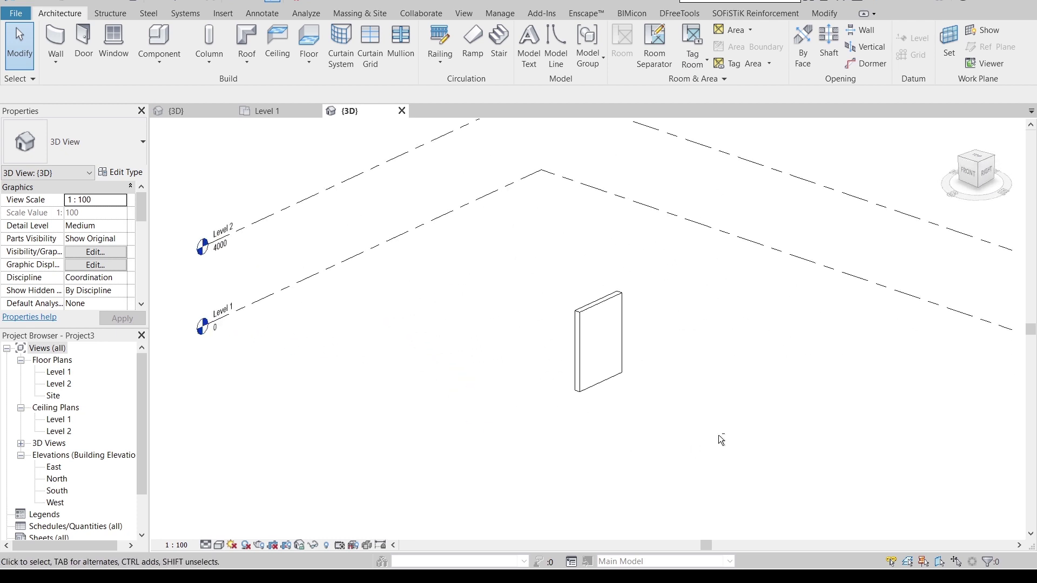
{"action": "middle_click_drag", "start_coordinate": [719, 435], "coordinate": [715, 357], "text": "shift"}
{"action": "scroll", "coordinate": [702, 381], "scroll_direction": "down", "scroll_amount": 1}
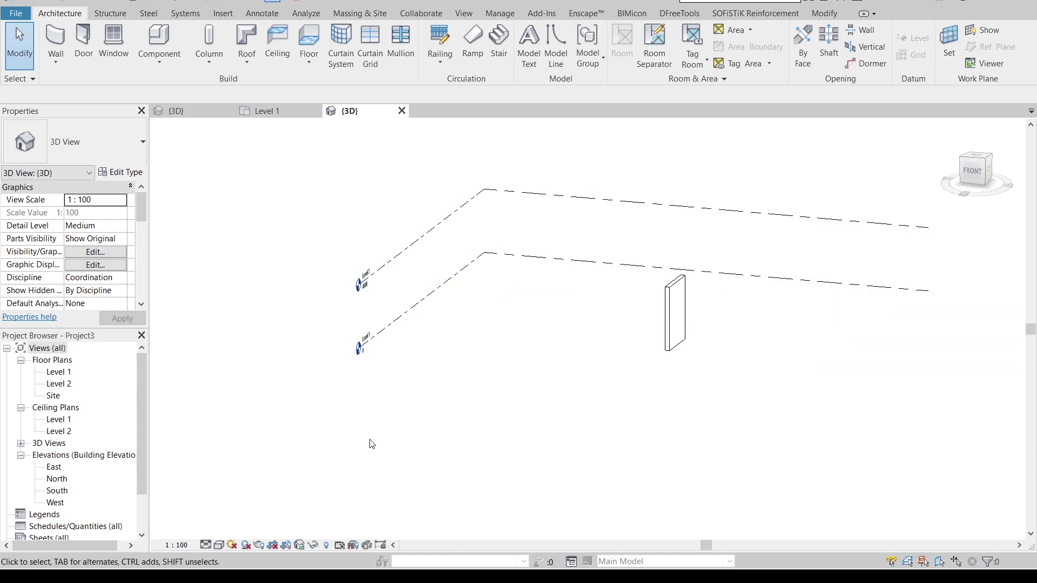
- Hide the Levels annotation category in the 3D view through its Visibility/Graphic Overrides
{"action": "key", "text": "v"}
{"action": "key", "text": "g"}
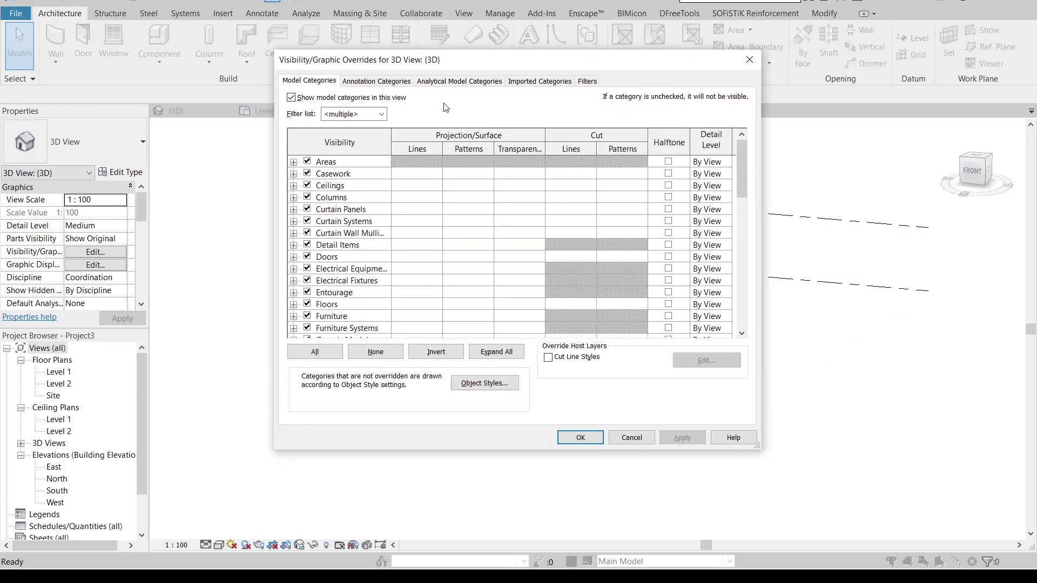
{"action": "left_click_drag", "start_coordinate": [480, 66], "coordinate": [532, 66]}
{"action": "left_click", "coordinate": [424, 82]}
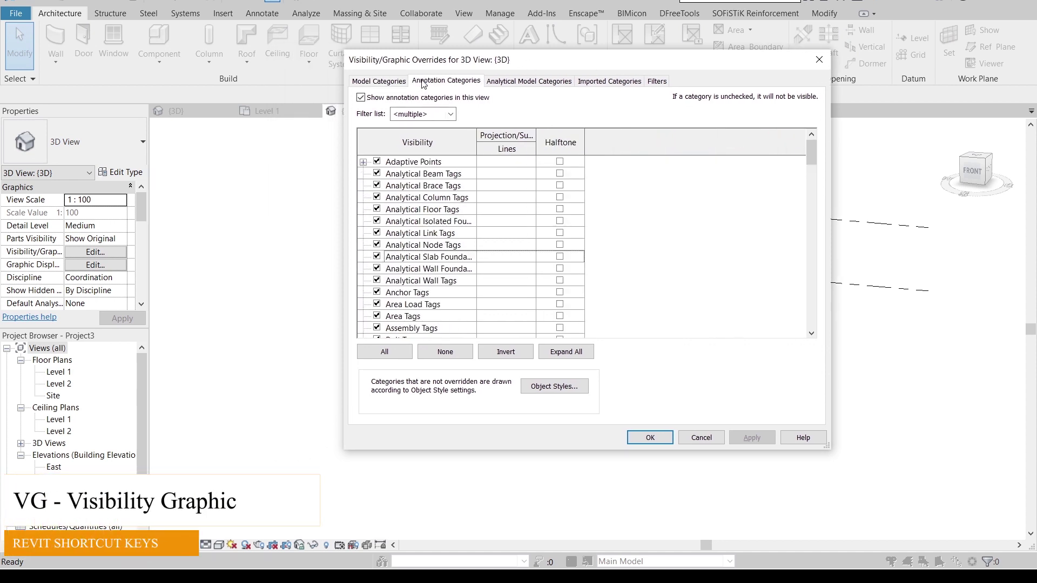
{"action": "left_click_drag", "start_coordinate": [814, 152], "coordinate": [813, 209]}
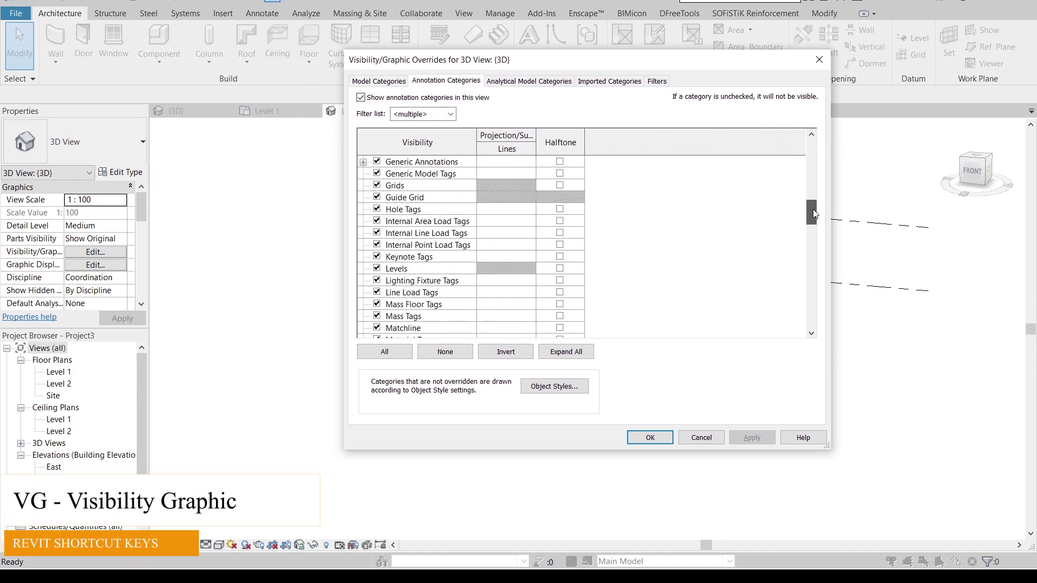
{"action": "left_click", "coordinate": [377, 269]}
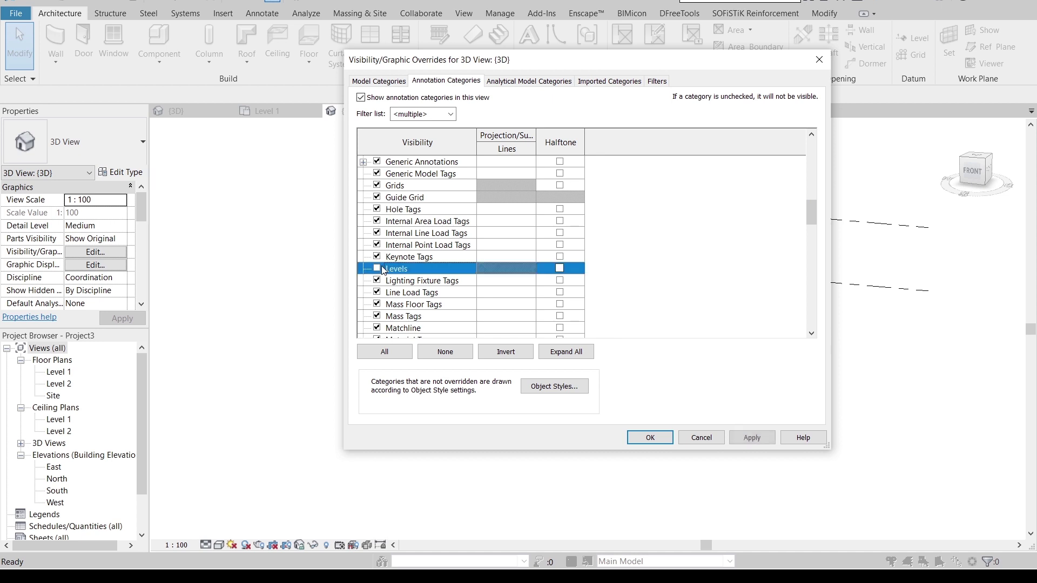
{"action": "left_click", "coordinate": [750, 439]}
{"action": "left_click", "coordinate": [647, 442]}
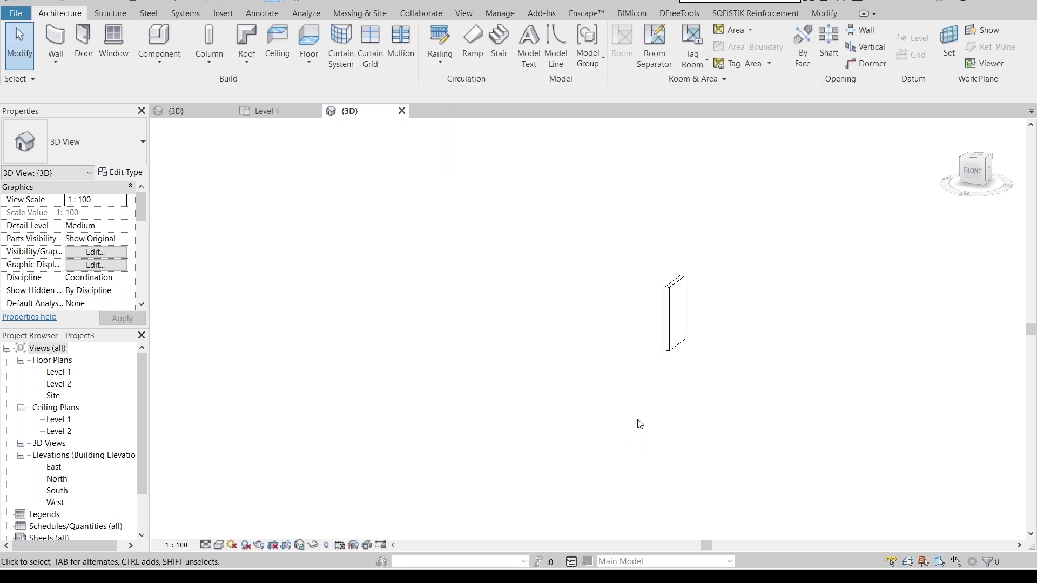
- Set the 3D view's visual style to Realistic and inspect the wall's masonry texture up close
{"action": "left_click", "coordinate": [219, 546]}
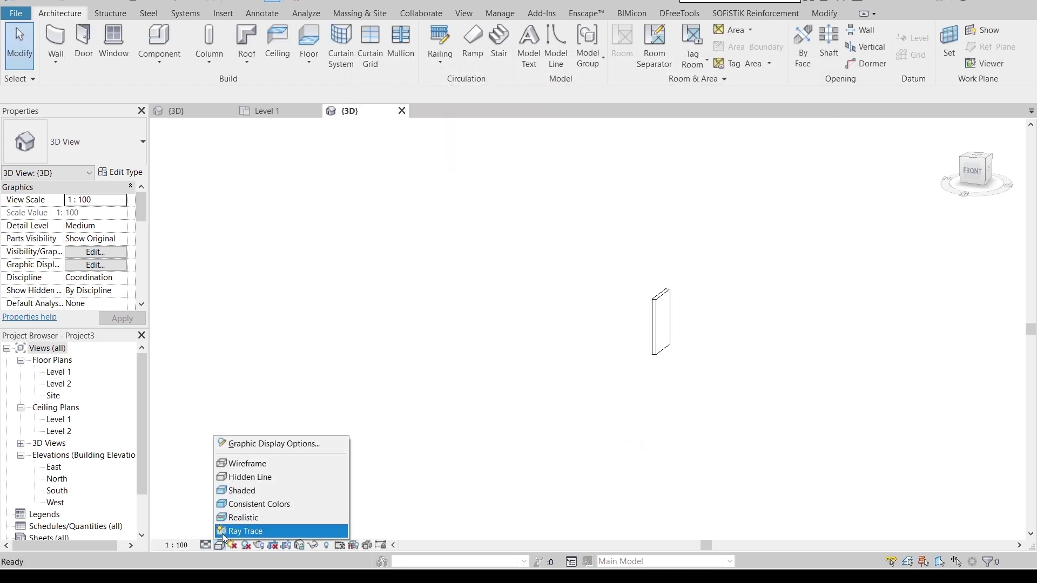
{"action": "left_click", "coordinate": [225, 517]}
{"action": "scroll", "coordinate": [730, 302], "scroll_direction": "up", "scroll_amount": 2}
{"action": "scroll", "coordinate": [616, 340], "scroll_direction": "up", "scroll_amount": 4}
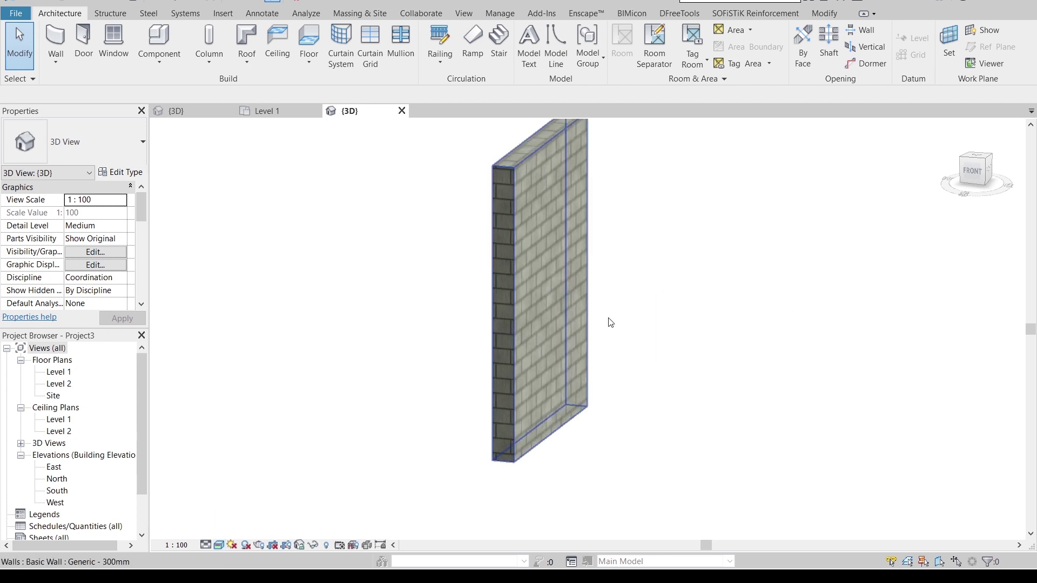
- Orient the 3D view to the top, turn on ambient shadows and set the model display style to Hidden Line
{"action": "left_click", "coordinate": [977, 161]}
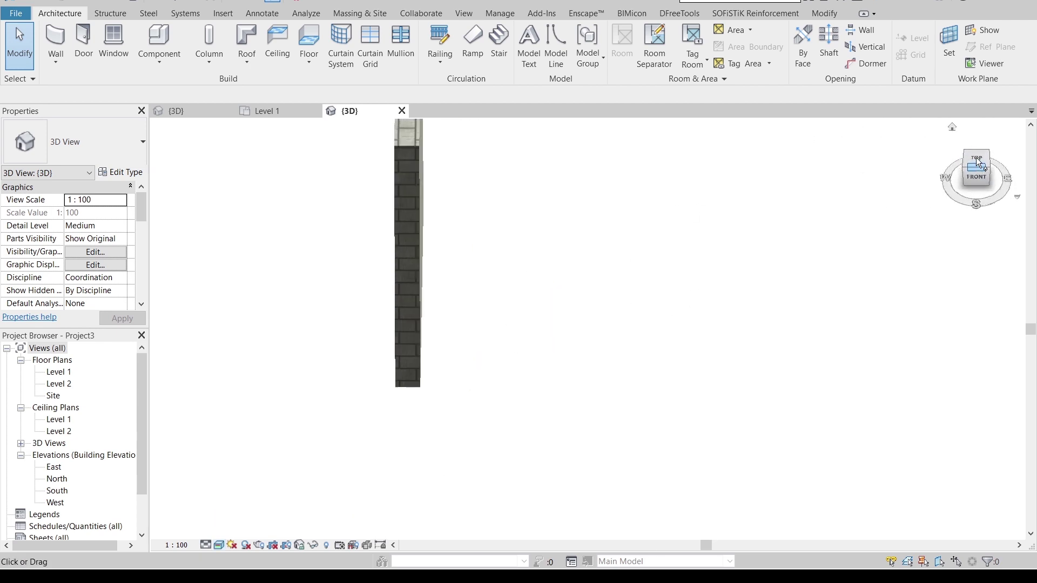
{"action": "left_click", "coordinate": [219, 545]}
{"action": "left_click", "coordinate": [281, 440]}
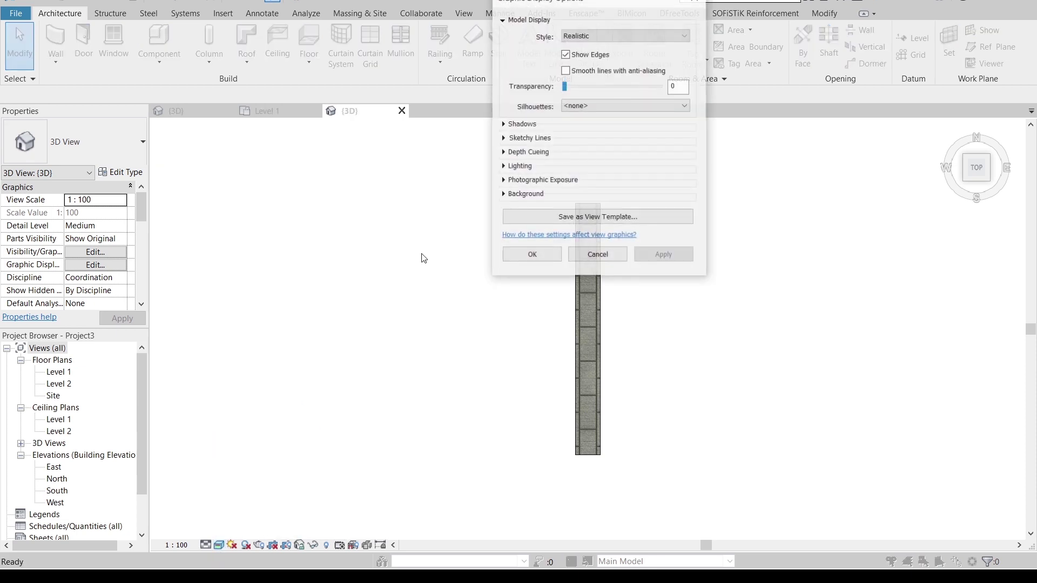
{"action": "left_click", "coordinate": [503, 125]}
{"action": "left_click", "coordinate": [579, 151]}
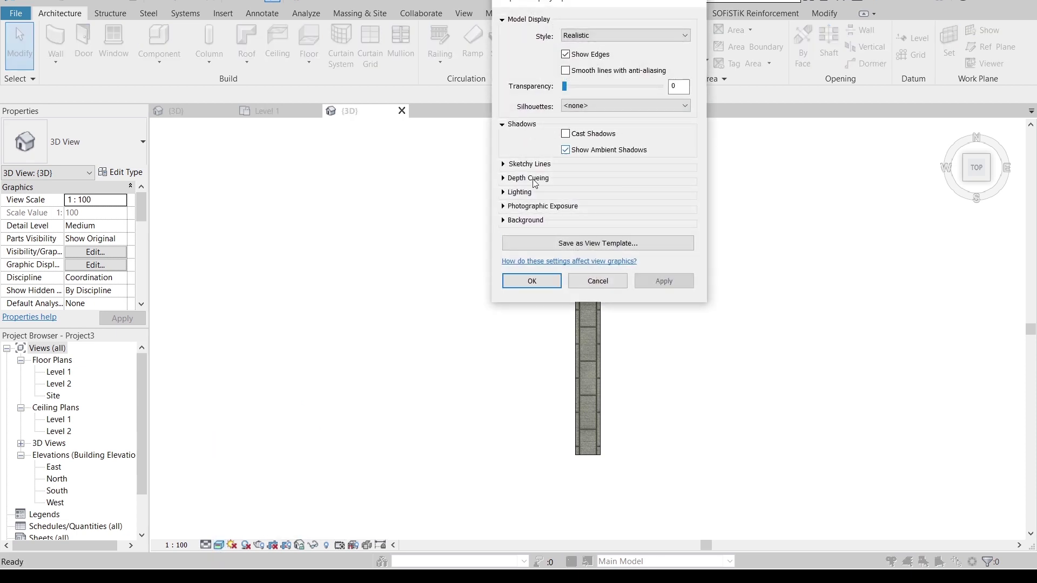
{"action": "left_click", "coordinate": [601, 35]}
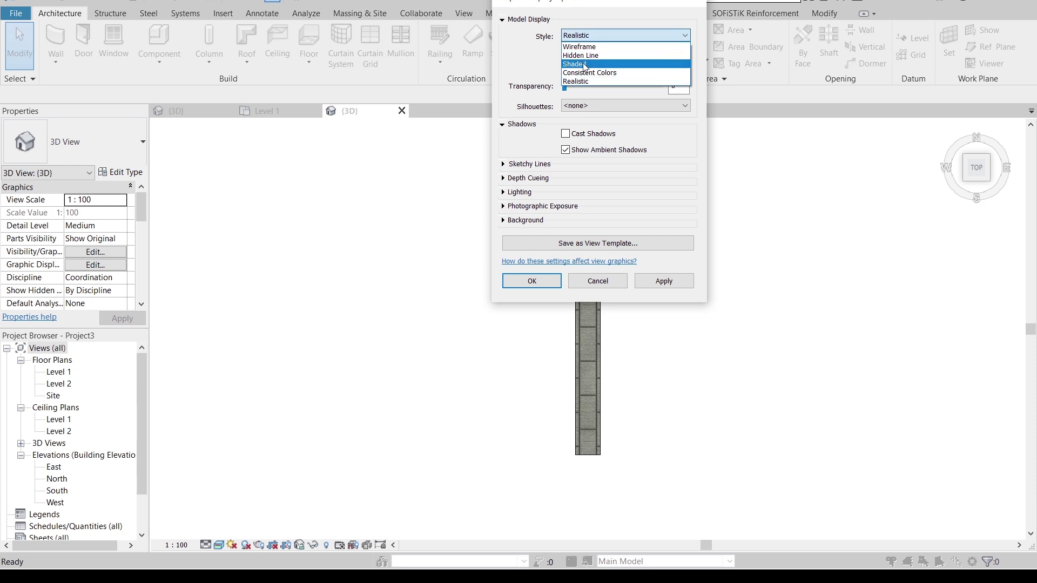
{"action": "left_click", "coordinate": [581, 51]}
- Give the 3D view a Gradient background and accept the graphic display options
{"action": "left_click", "coordinate": [502, 221]}
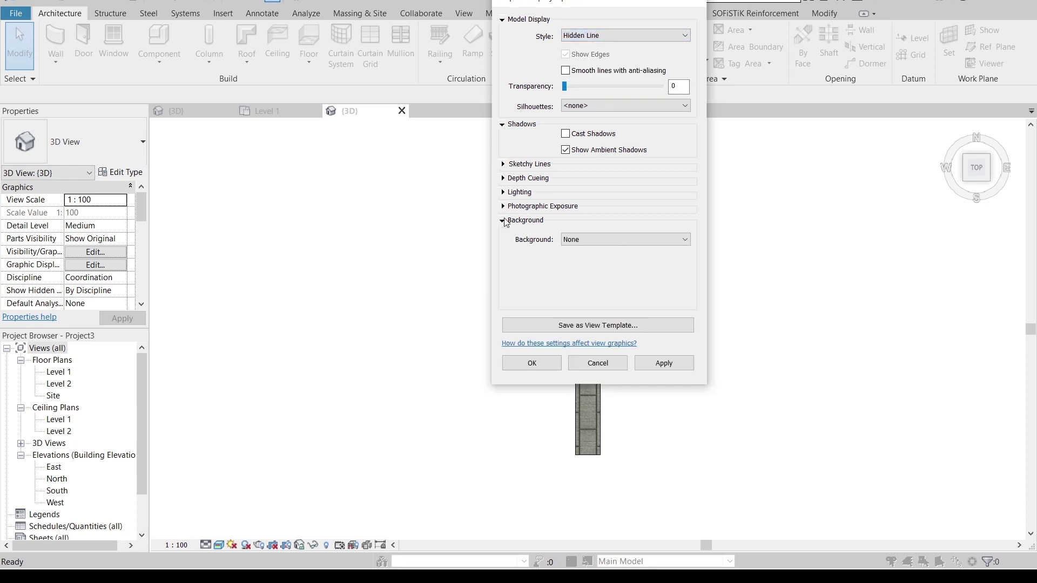
{"action": "left_click", "coordinate": [582, 245]}
{"action": "left_click", "coordinate": [574, 267]}
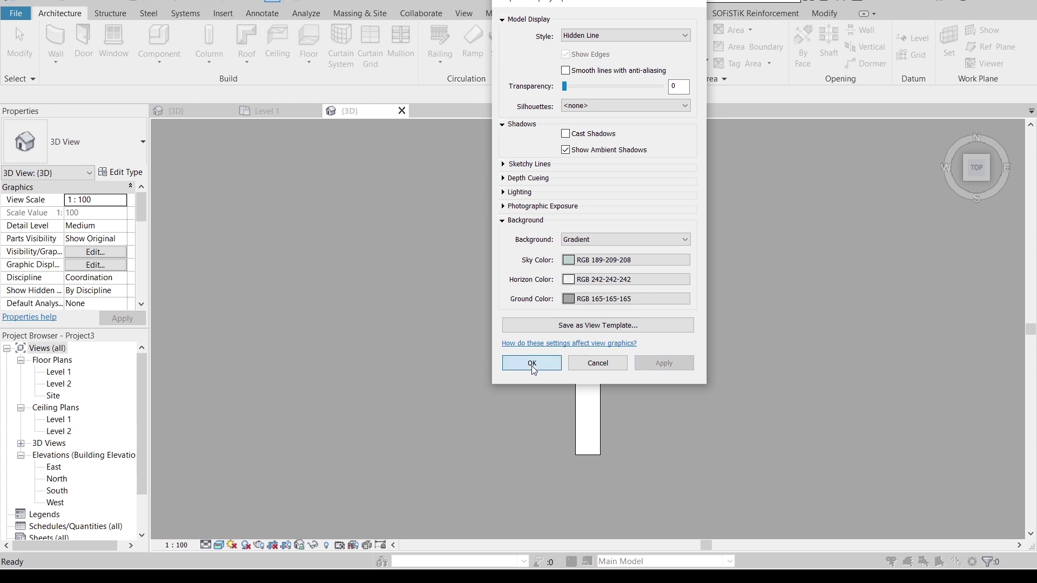
{"action": "left_click", "coordinate": [531, 364]}
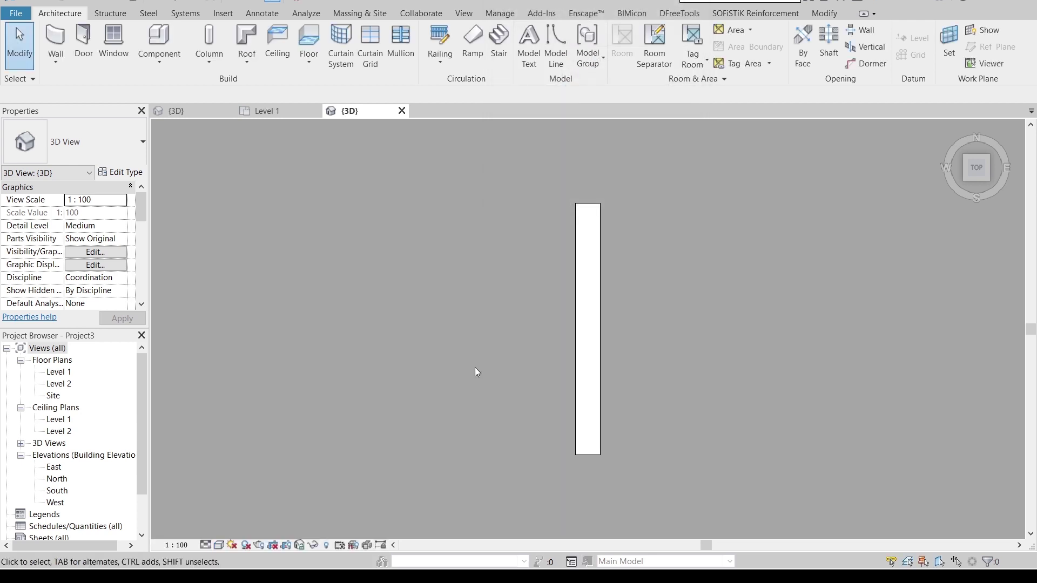
- Place a UB305x165x40 universal beam on Level 2 along the wall's centreline, from one wall end to the other
{"action": "key", "text": "m"}
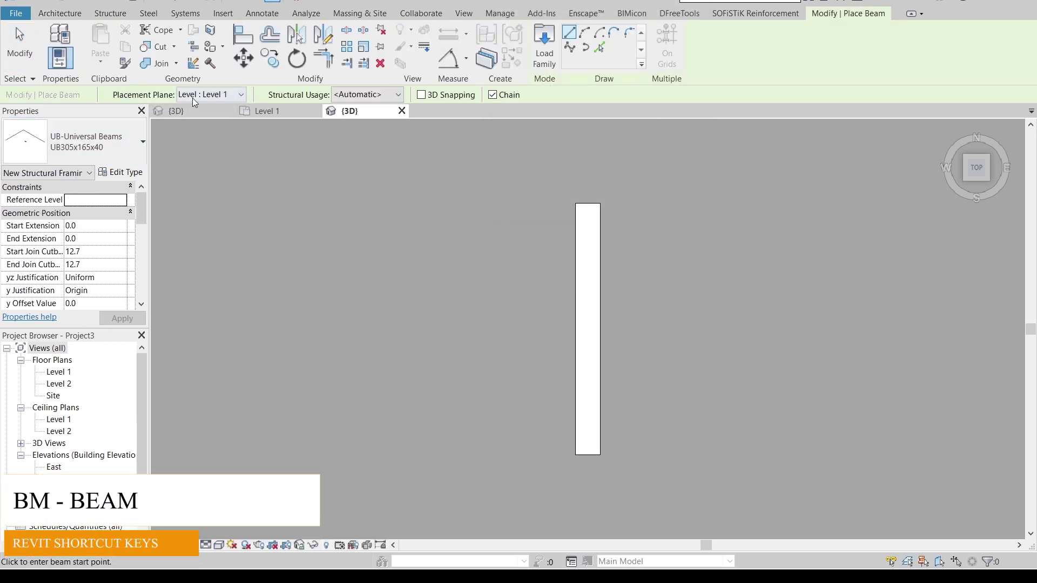
{"action": "left_click", "coordinate": [210, 94]}
{"action": "left_click", "coordinate": [216, 118]}
{"action": "left_click", "coordinate": [588, 455]}
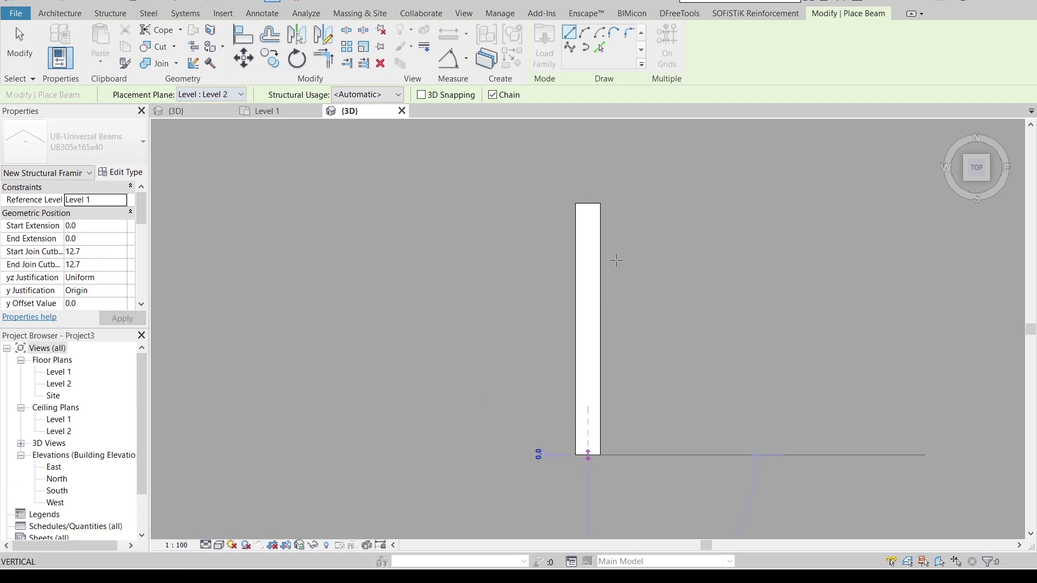
{"action": "left_click", "coordinate": [588, 203]}
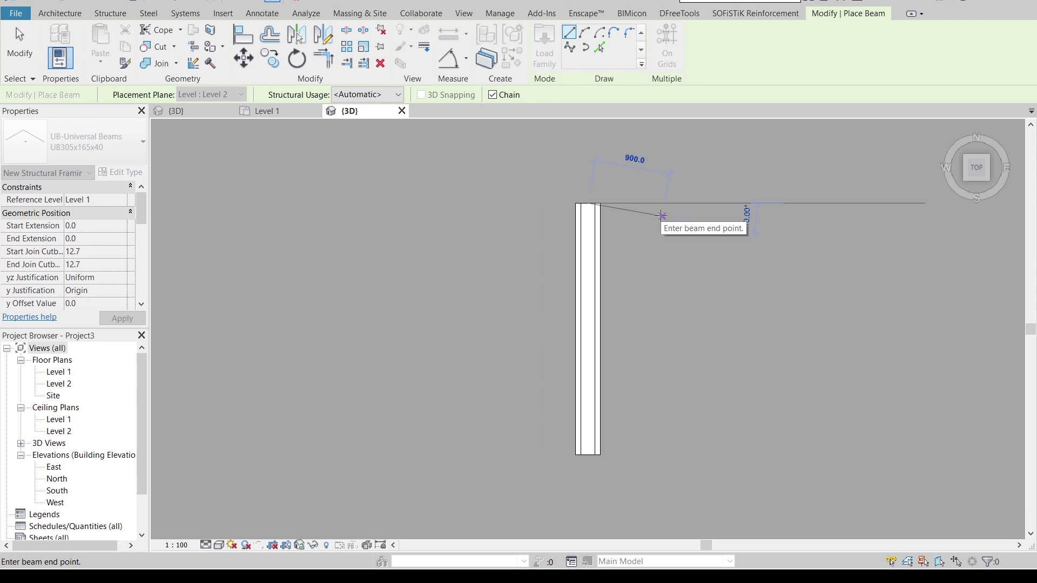
{"action": "key", "text": "Escape"}
{"action": "key", "text": "Escape"}
- Move the beam 1 m straight up from the wall top in the front view, with the move constraint off
{"action": "middle_click_drag", "start_coordinate": [656, 231], "coordinate": [652, 515], "text": "shift"}
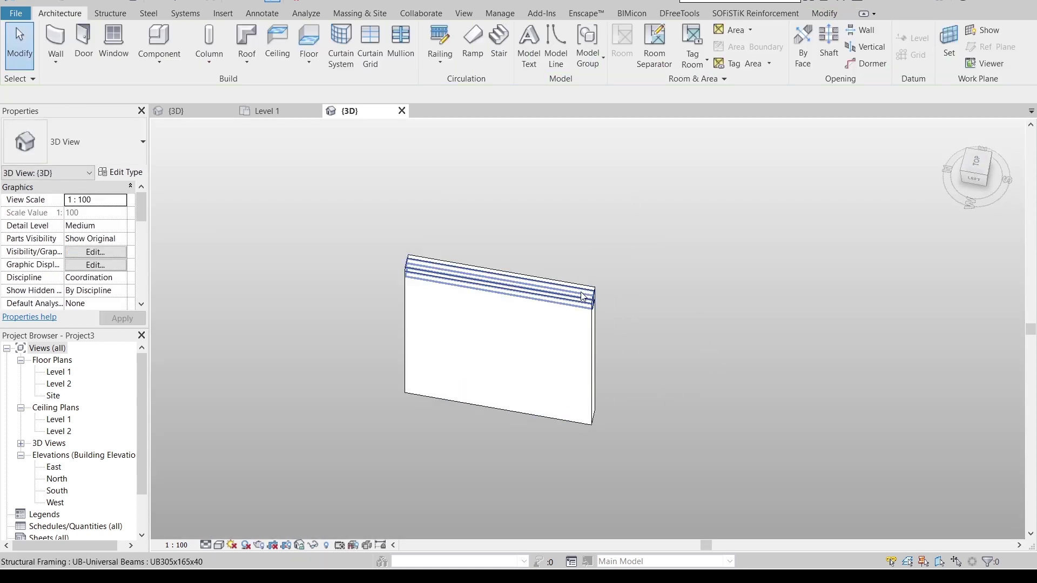
{"action": "left_click", "coordinate": [500, 281]}
{"action": "left_click", "coordinate": [979, 177]}
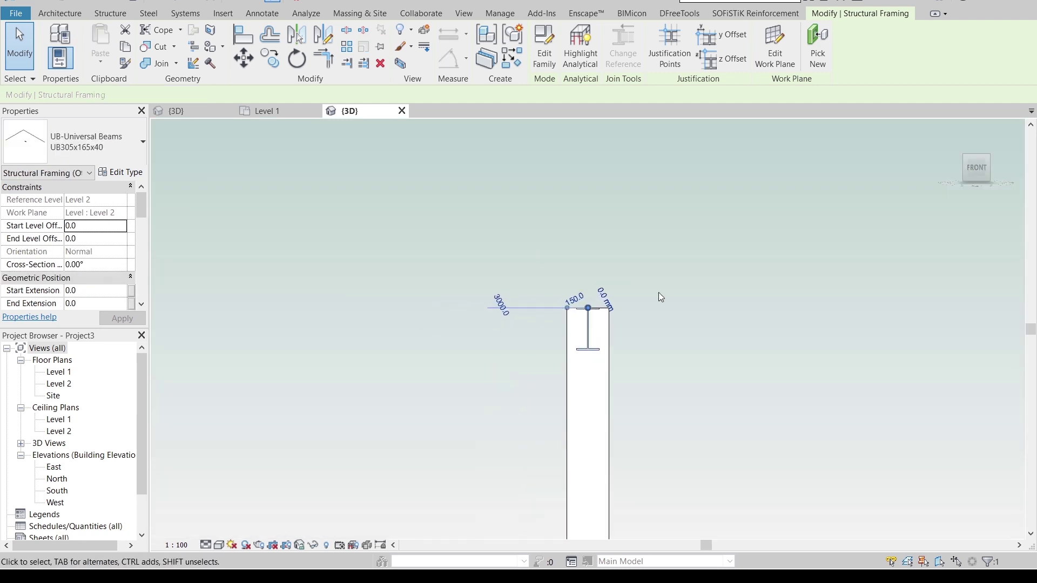
{"action": "key", "text": "m"}
{"action": "key", "text": "v"}
{"action": "scroll", "coordinate": [648, 294], "scroll_direction": "up", "scroll_amount": 3}
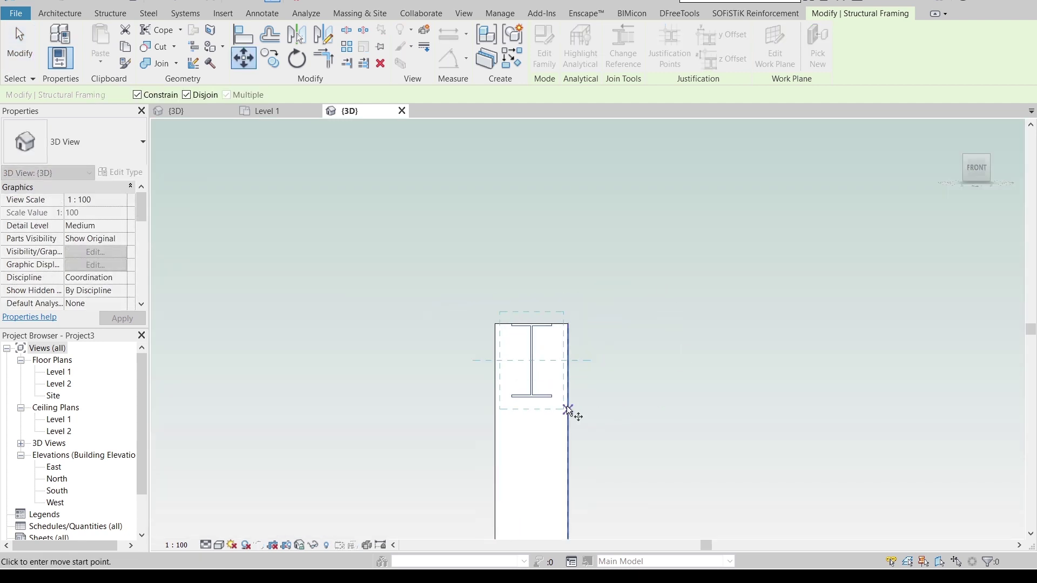
{"action": "left_click", "coordinate": [537, 395]}
{"action": "left_click", "coordinate": [137, 95]}
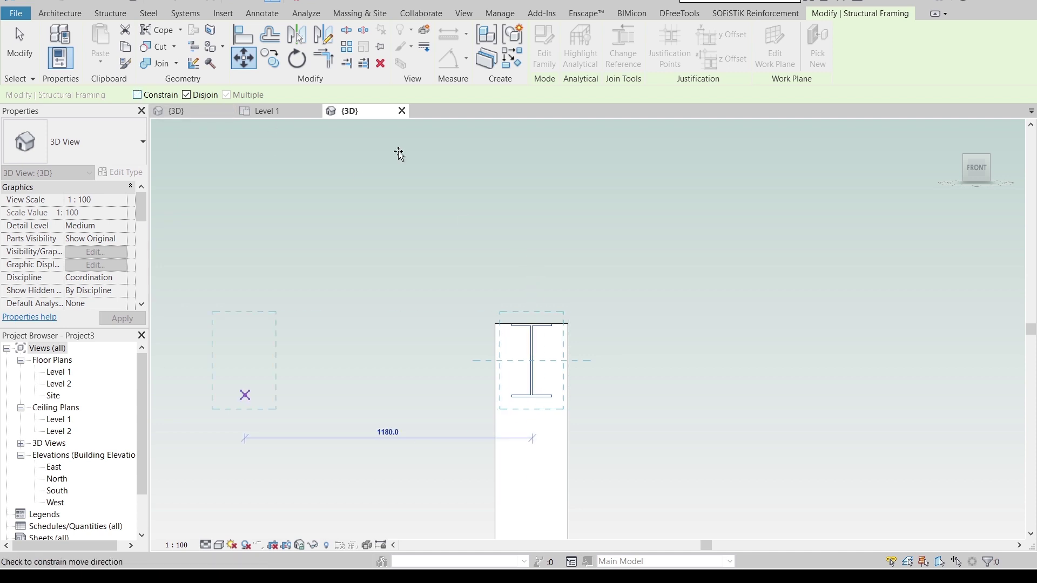
{"action": "type", "text": "1m"}
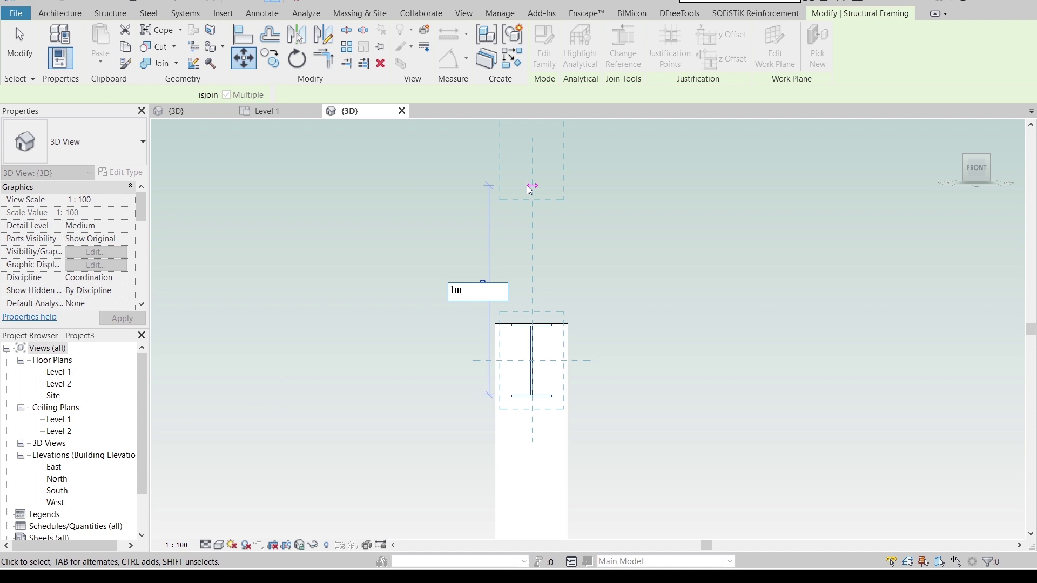
{"action": "key", "text": "Return"}
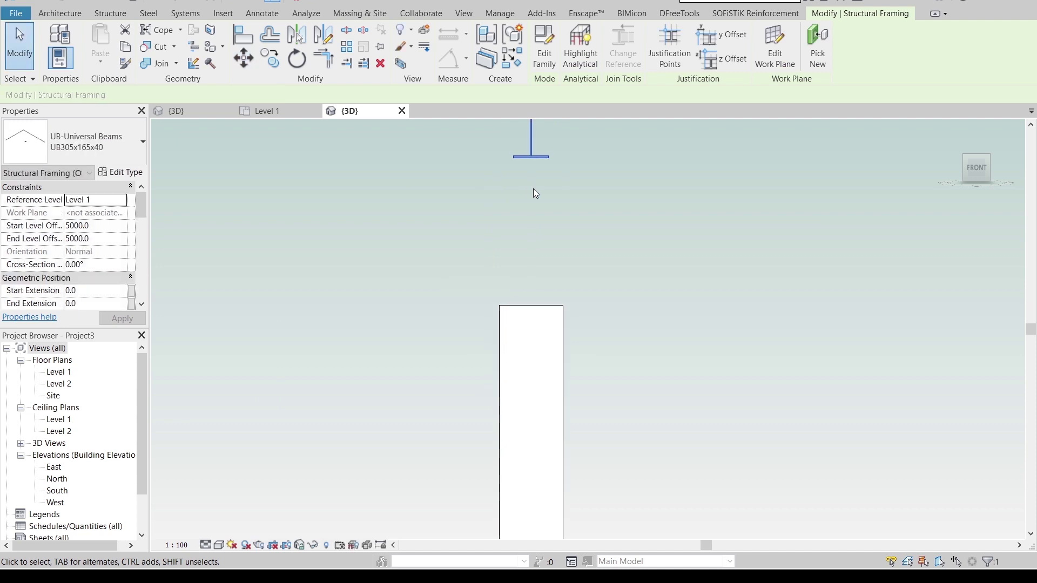
- Duplicate the beam's UB305x165x40 type under the name UB1000x165x40 2
{"action": "left_click", "coordinate": [108, 173]}
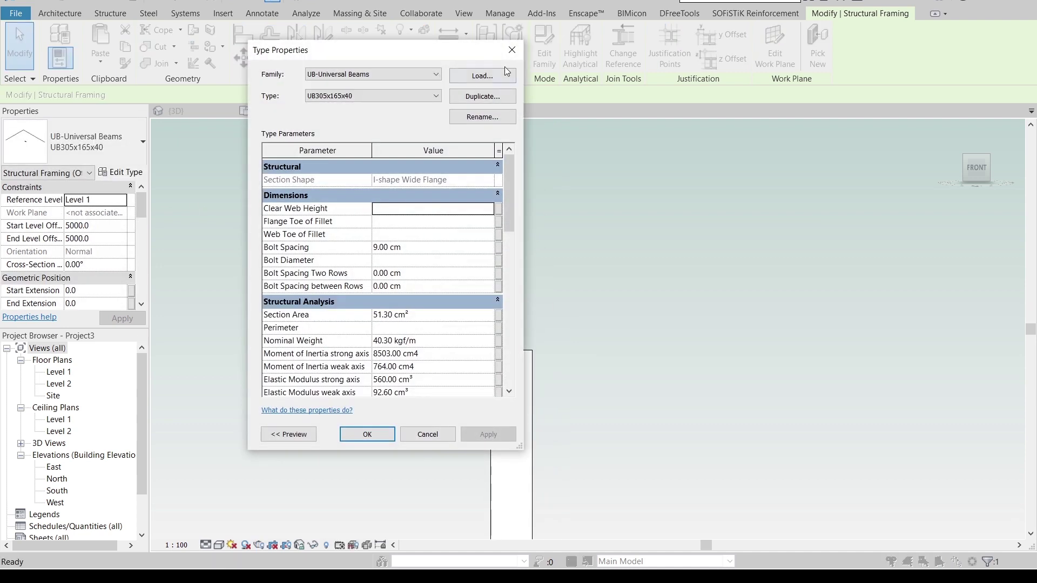
{"action": "left_click", "coordinate": [488, 97]}
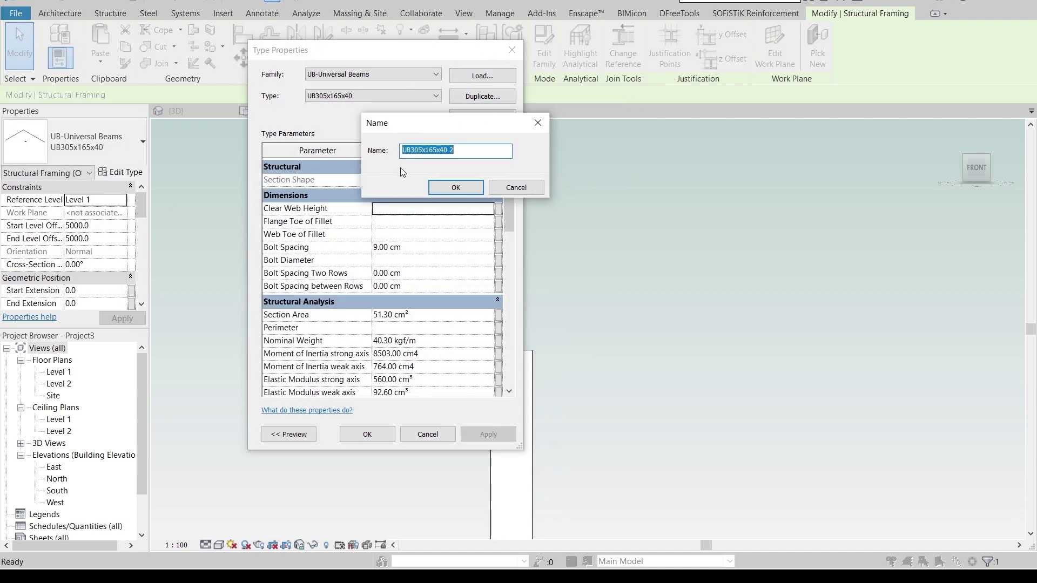
{"action": "left_click_drag", "start_coordinate": [415, 151], "coordinate": [422, 151]}
{"action": "left_click", "coordinate": [456, 187]}
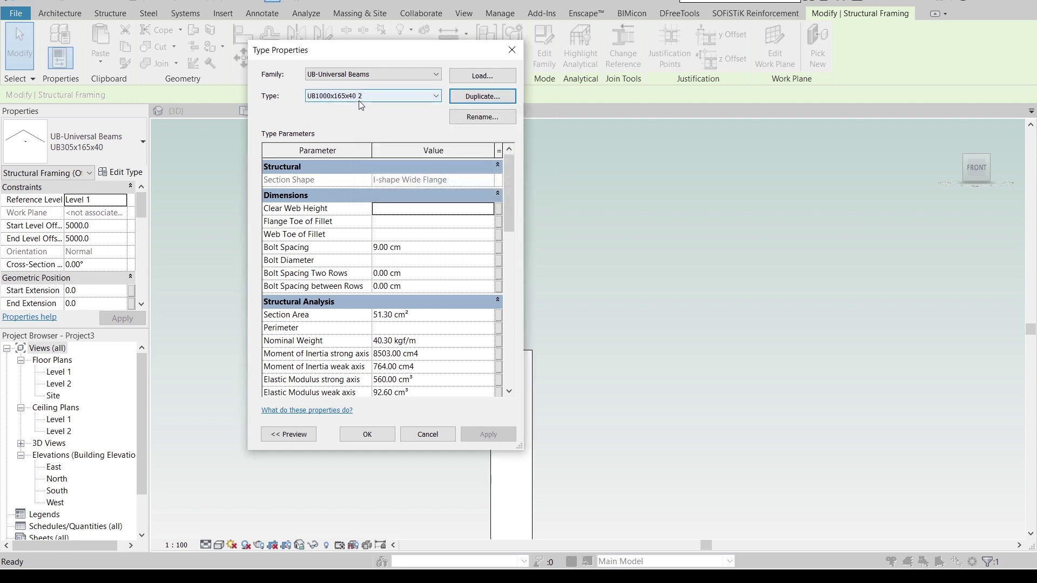
- Set the new beam type's height to 1 m, flange thickness to 2 cm and web thickness to 150 cm, and accept the type
{"action": "scroll", "coordinate": [451, 282], "scroll_direction": "down", "scroll_amount": 3}
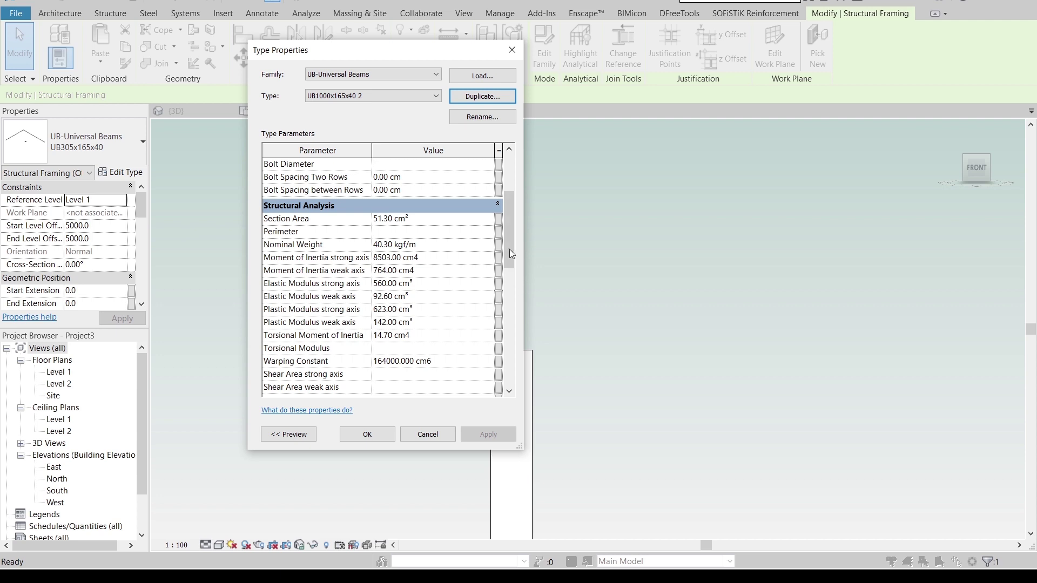
{"action": "left_click_drag", "start_coordinate": [510, 252], "coordinate": [517, 300]}
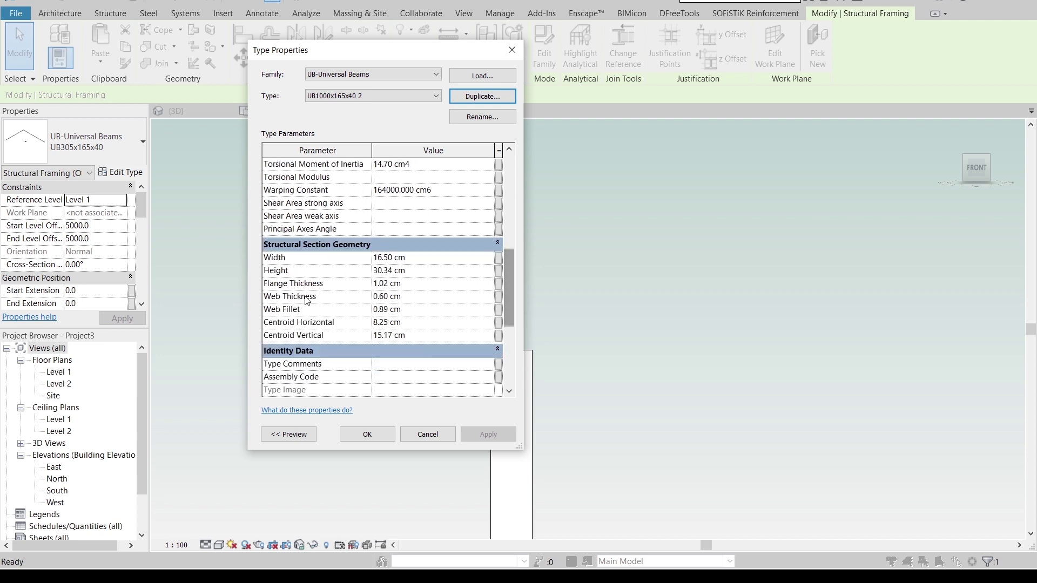
{"action": "left_click", "coordinate": [417, 273]}
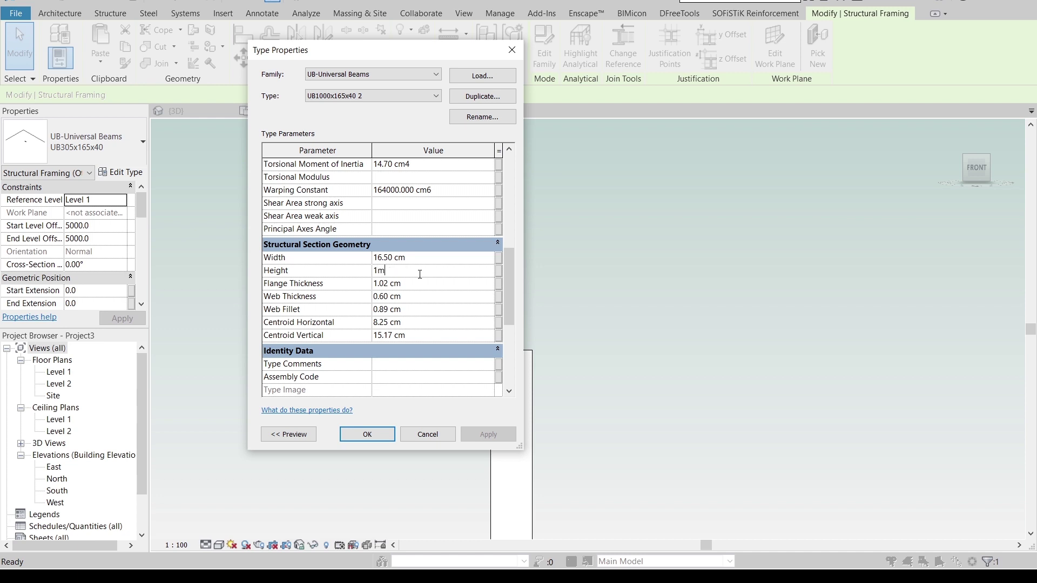
{"action": "key", "text": "Return"}
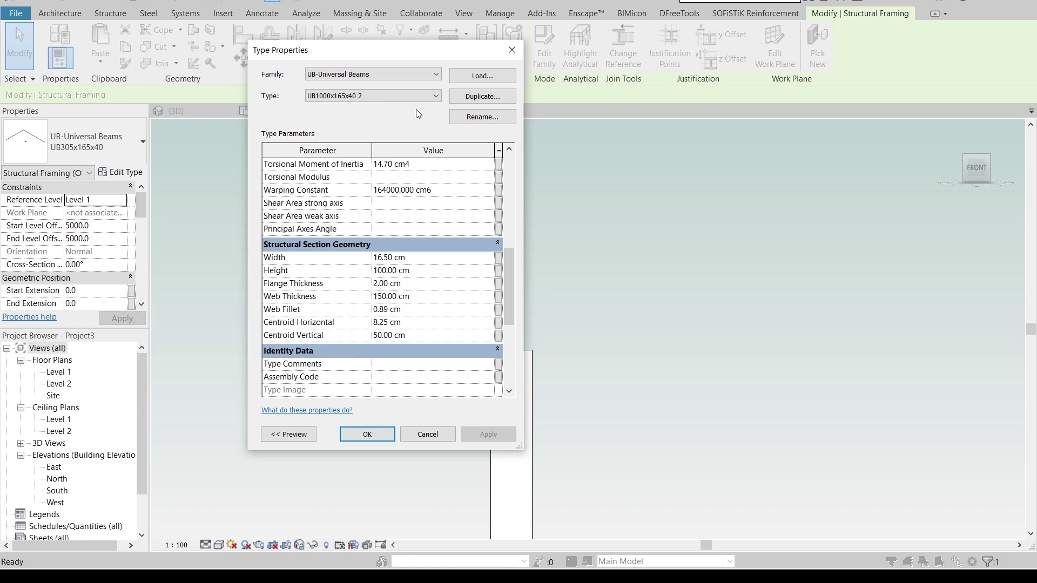
{"action": "left_click_drag", "start_coordinate": [412, 56], "coordinate": [786, 49]}
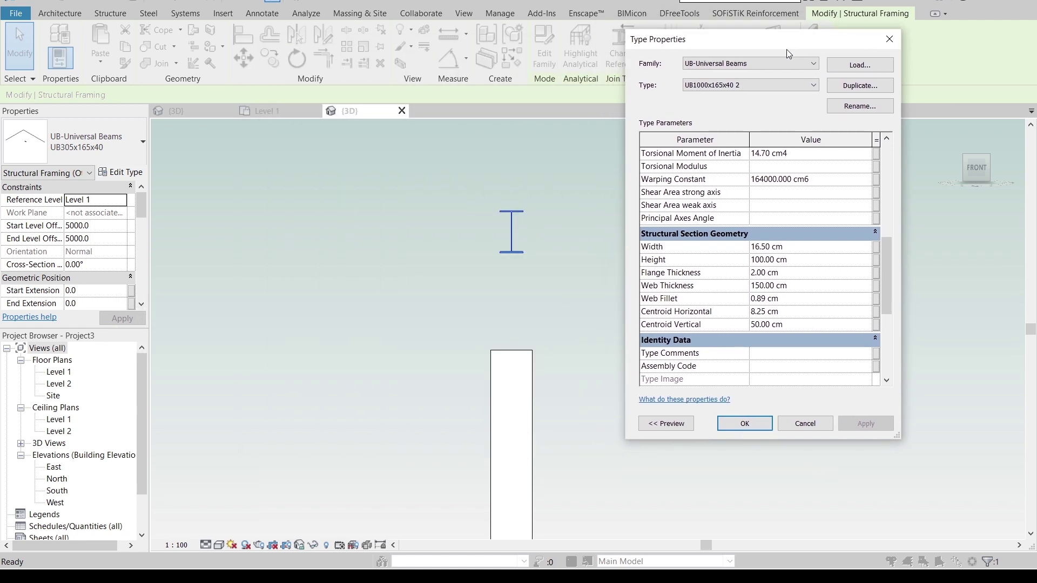
{"action": "left_click", "coordinate": [750, 423]}
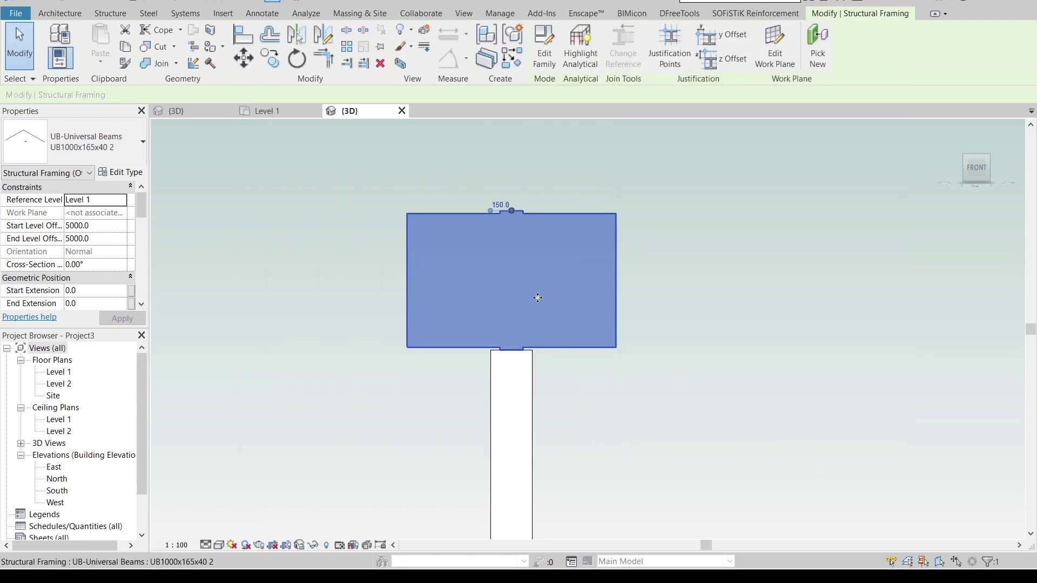
- Reopen the beam's type properties and apply a web thickness of 15 cm
{"action": "middle_click_drag", "start_coordinate": [538, 298], "coordinate": [563, 320], "text": "shift"}
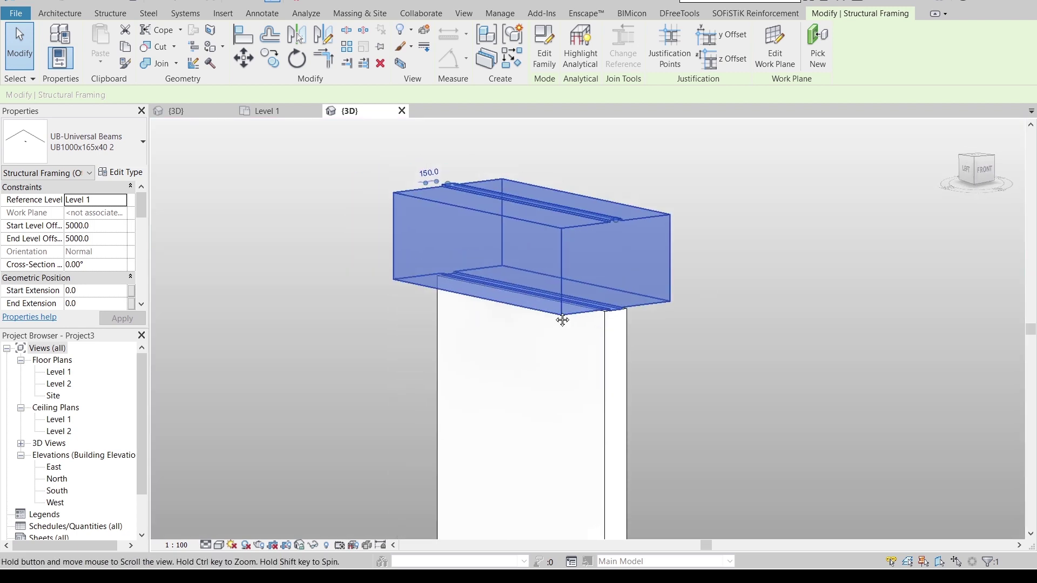
{"action": "left_click", "coordinate": [121, 172]}
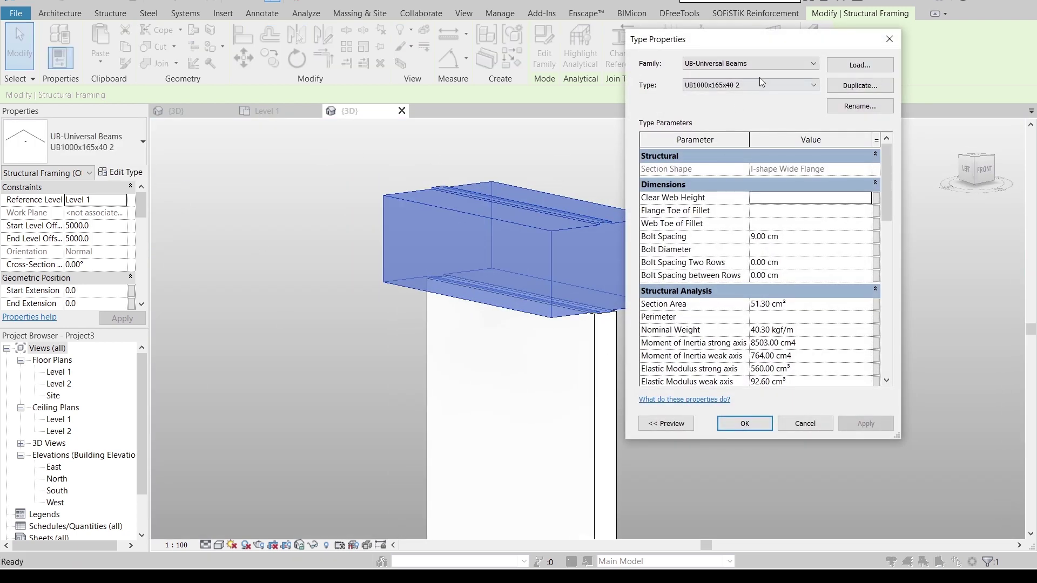
{"action": "left_click_drag", "start_coordinate": [762, 47], "coordinate": [214, 60]}
{"action": "scroll", "coordinate": [199, 357], "scroll_direction": "down", "scroll_amount": 7}
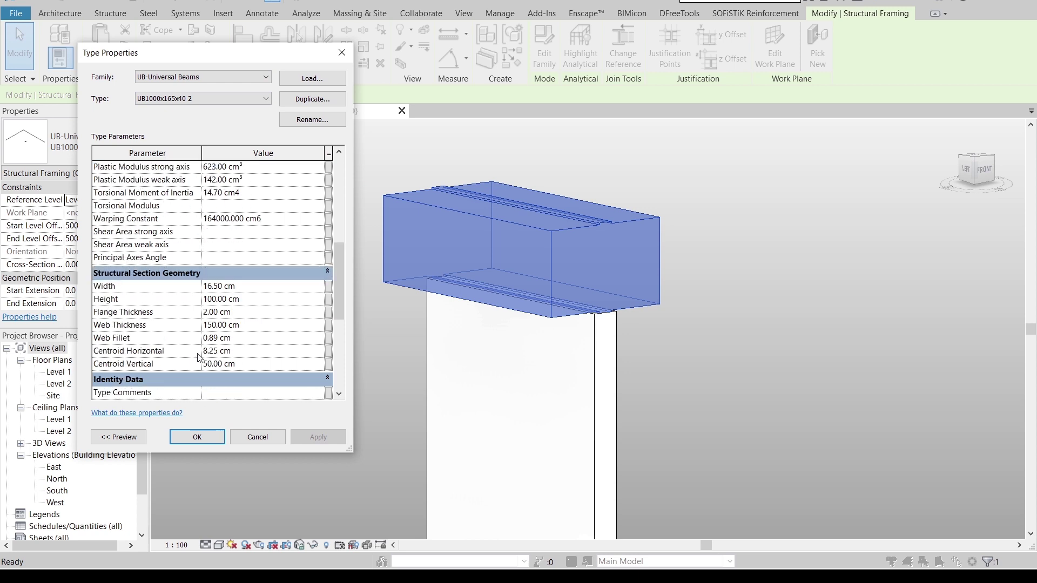
{"action": "left_click", "coordinate": [248, 325]}
{"action": "type", "text": "15"}
{"action": "key", "text": "Return"}
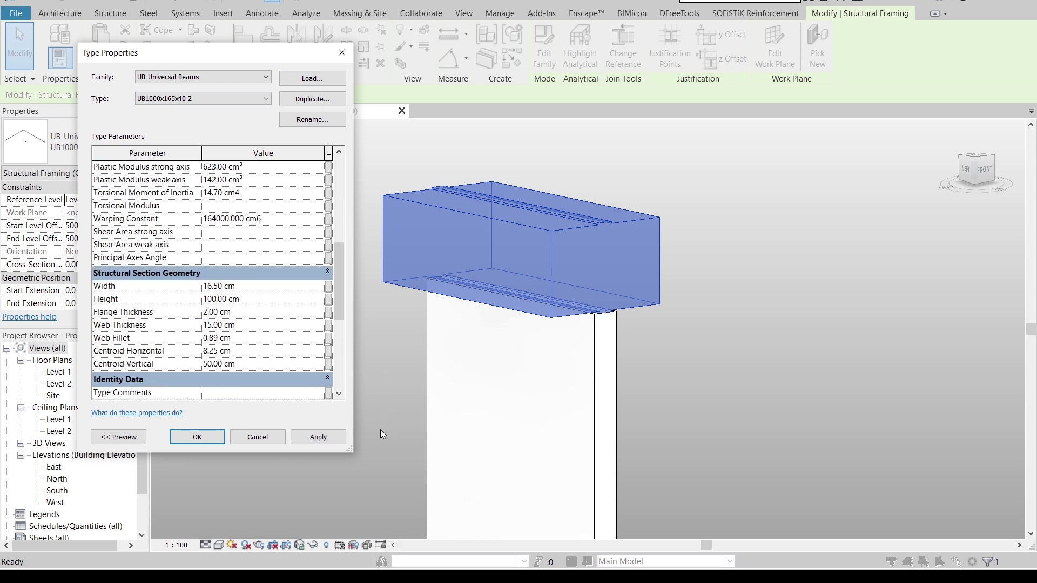
{"action": "left_click", "coordinate": [334, 435]}
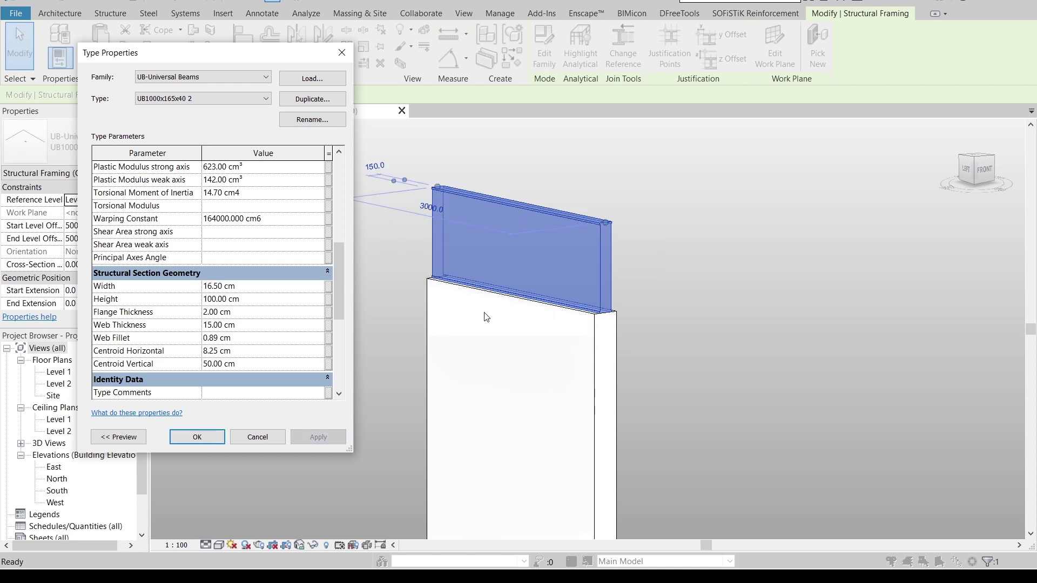
- Set the beam type's web thickness to 1 cm and its web fillet to 10 cm
{"action": "left_click", "coordinate": [254, 325]}
{"action": "type", "text": "1"}
{"action": "left_click", "coordinate": [324, 435]}
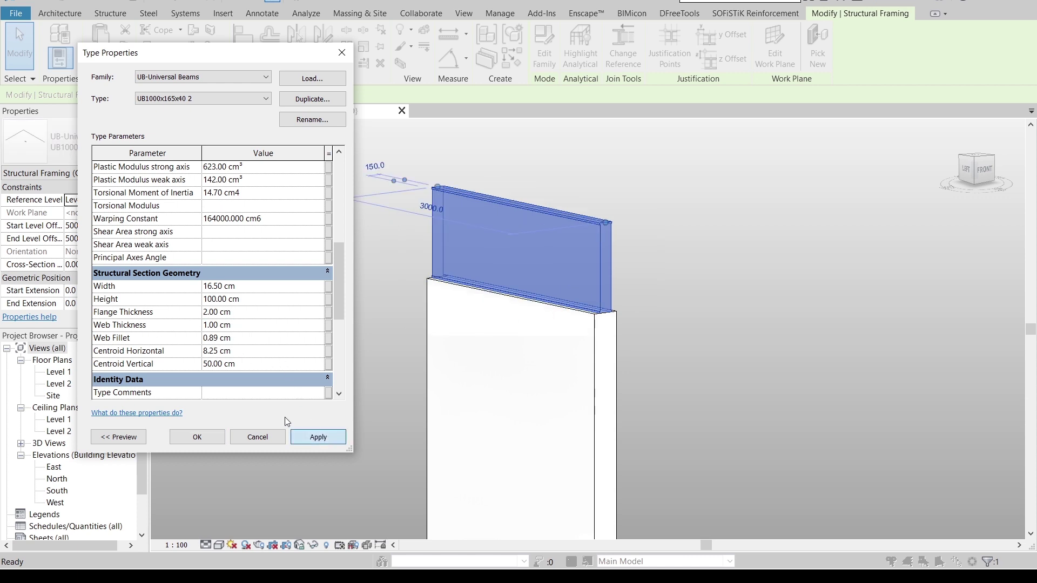
{"action": "left_click", "coordinate": [263, 341]}
{"action": "type", "text": "1"}
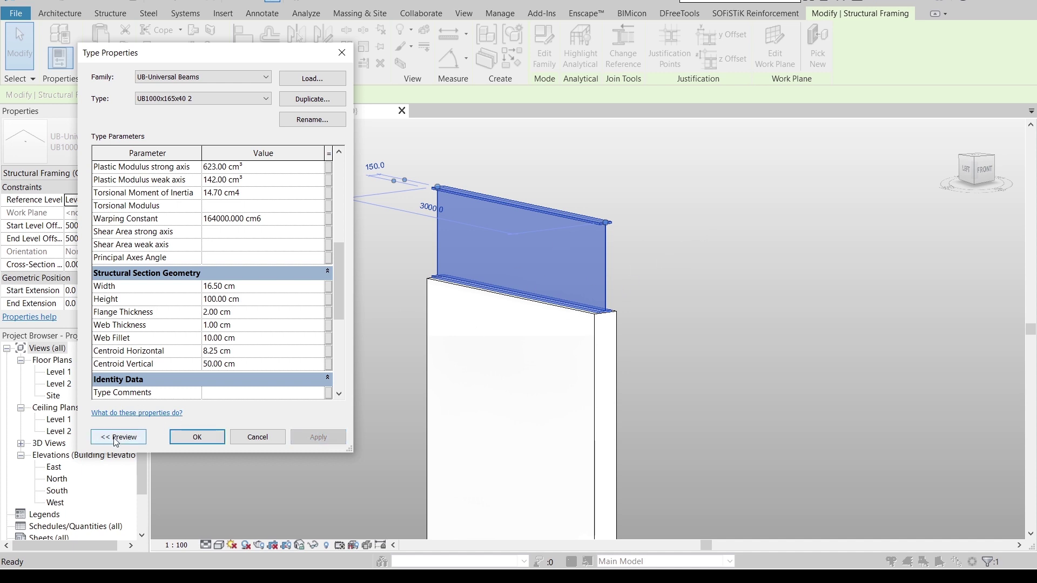
- Set the section's horizontal centroid to 15 cm for a 30 cm wide beam, accept the type and deselect the beam
{"action": "left_click", "coordinate": [268, 353]}
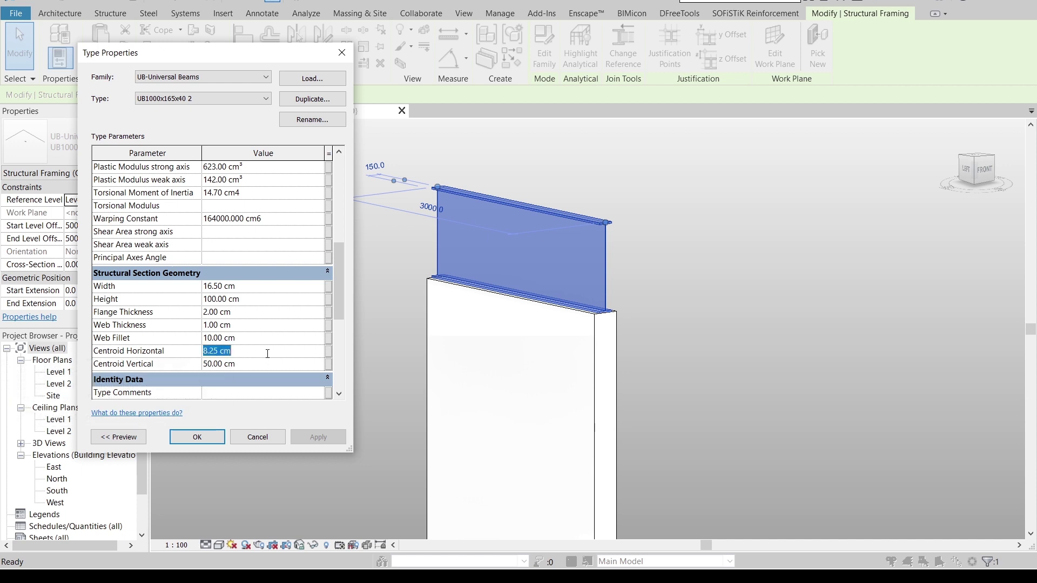
{"action": "type", "text": "15"}
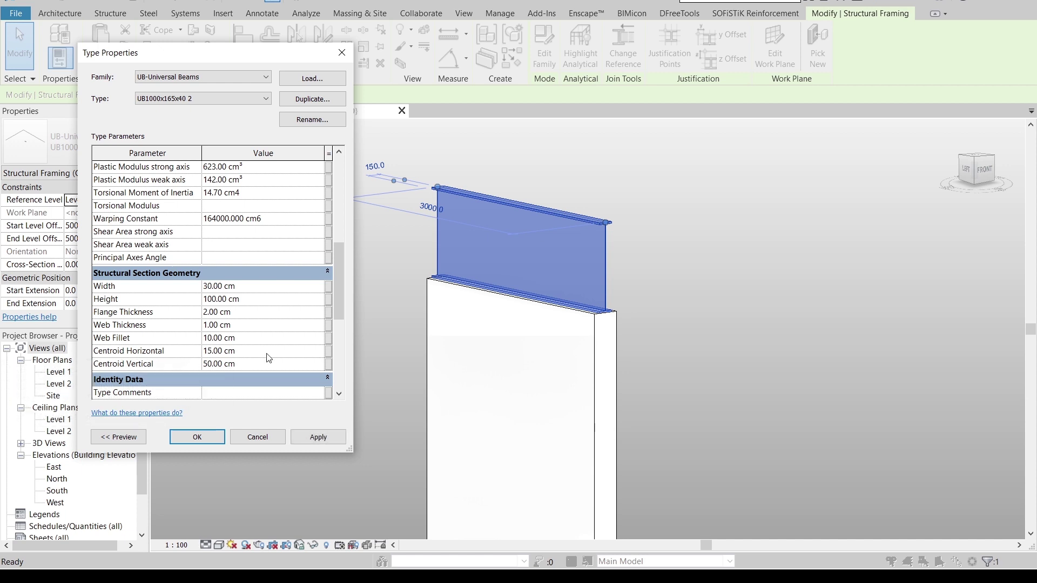
{"action": "left_click", "coordinate": [325, 438]}
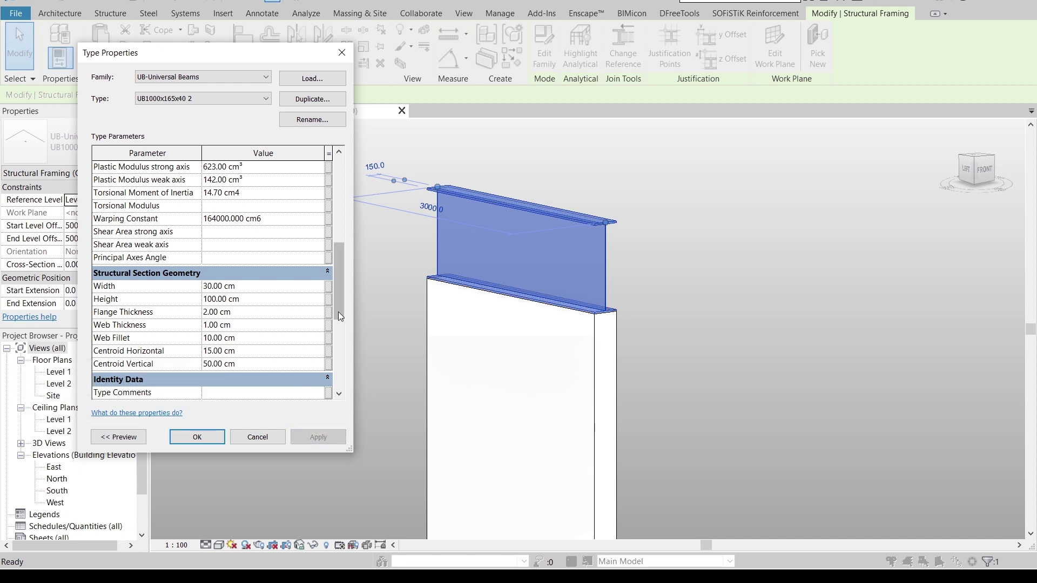
{"action": "left_click", "coordinate": [198, 438]}
{"action": "middle_click_drag", "start_coordinate": [717, 273], "coordinate": [686, 292], "text": "shift"}
{"action": "key", "text": "Escape"}
- Start a steel plate and pick the end face of the beam's bottom flange as its work plane
{"action": "scroll", "coordinate": [699, 271], "scroll_direction": "up", "scroll_amount": 6}
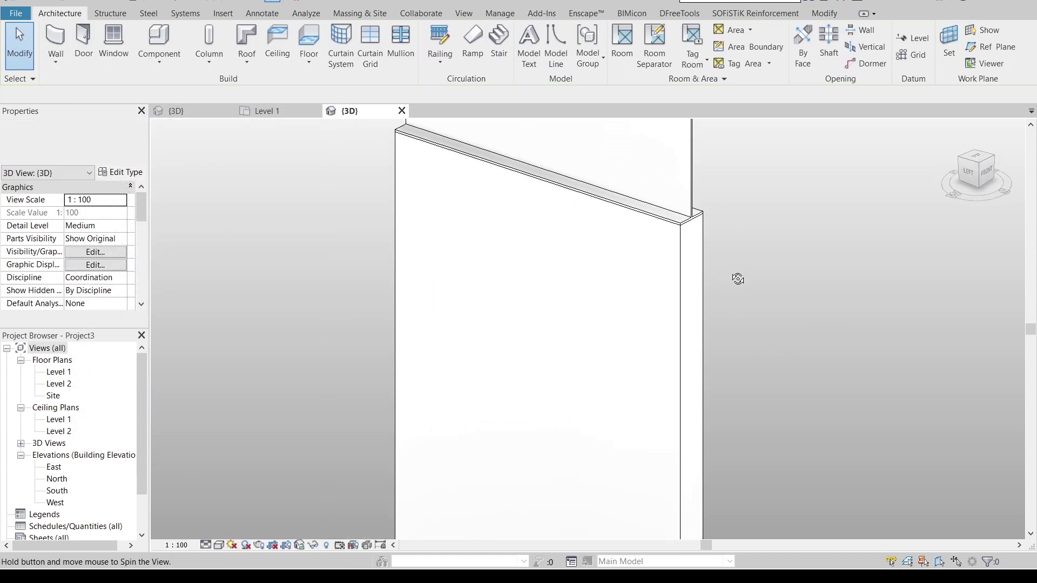
{"action": "scroll", "coordinate": [784, 251], "scroll_direction": "up", "scroll_amount": 2}
{"action": "middle_click_drag", "start_coordinate": [662, 228], "coordinate": [638, 226], "text": "shift"}
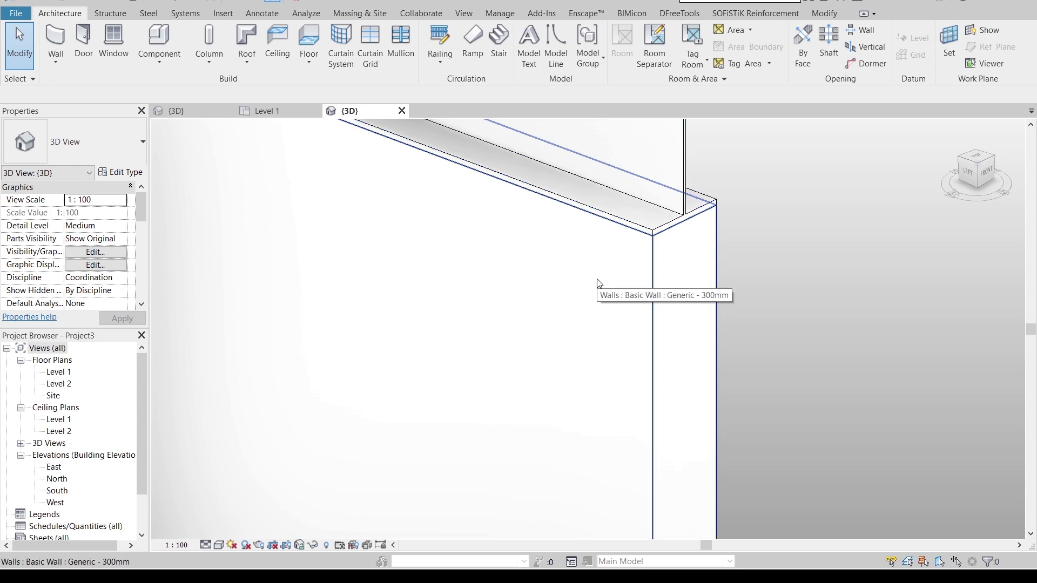
{"action": "left_click", "coordinate": [149, 13]}
{"action": "left_click", "coordinate": [122, 57]}
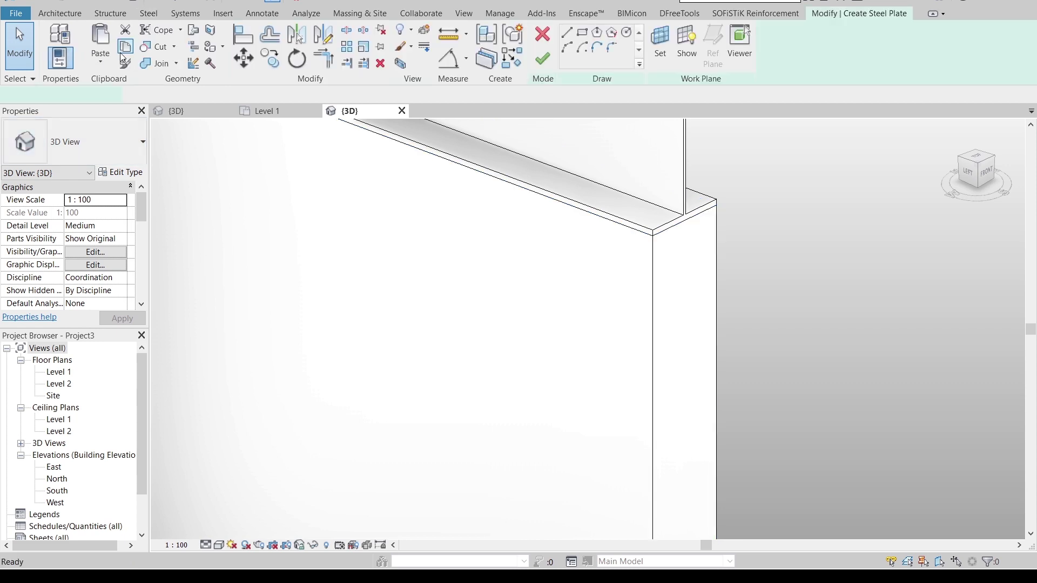
{"action": "left_click", "coordinate": [666, 53]}
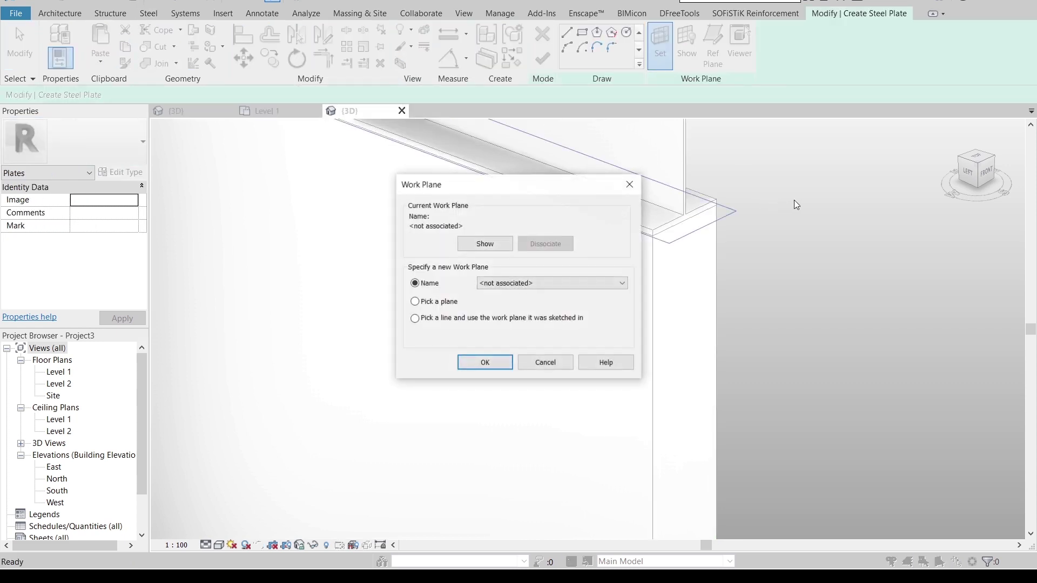
{"action": "left_click", "coordinate": [487, 366]}
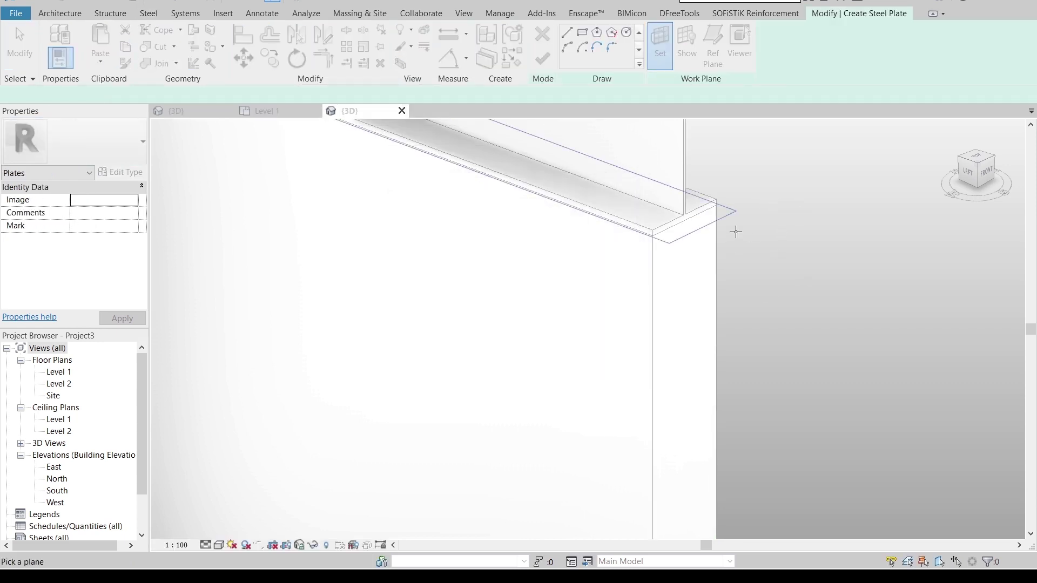
{"action": "left_click", "coordinate": [564, 226]}
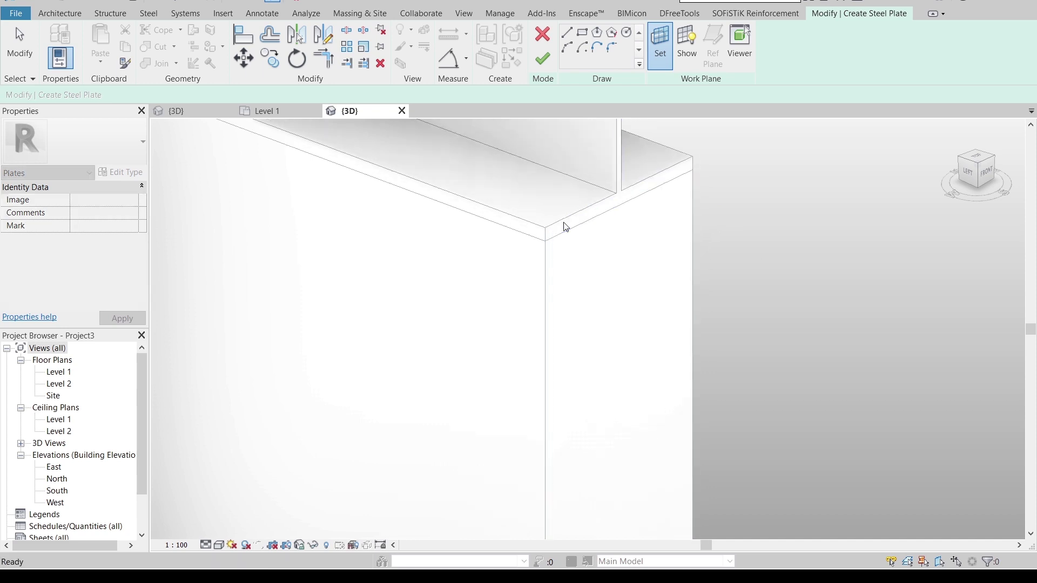
- In the front view, sketch a horizontal line about 95 mm long on top of the bottom flange, ending at its left corner
{"action": "left_click", "coordinate": [984, 174]}
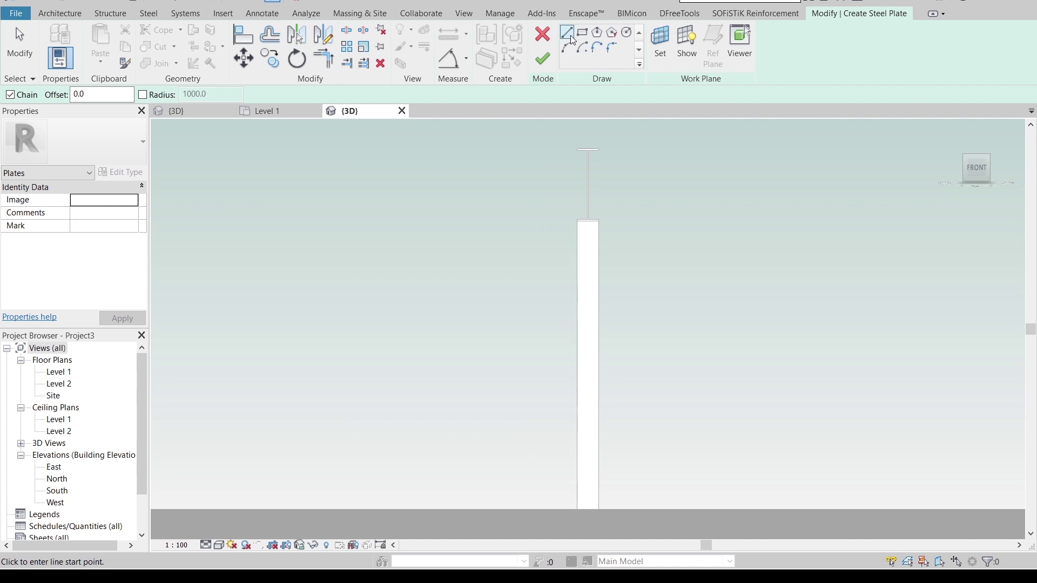
{"action": "scroll", "coordinate": [613, 227], "scroll_direction": "up", "scroll_amount": 8}
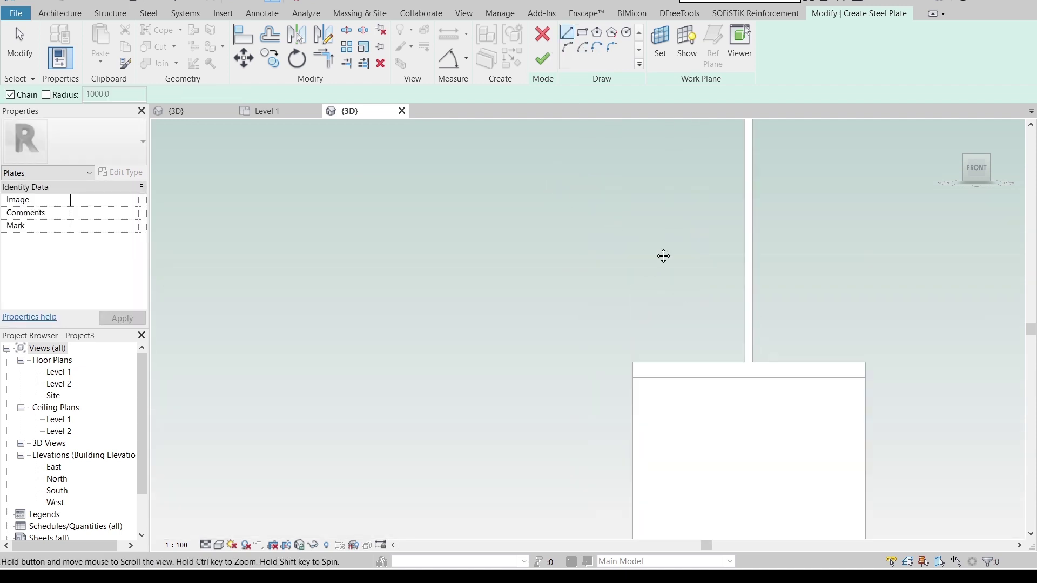
{"action": "left_click", "coordinate": [710, 276]}
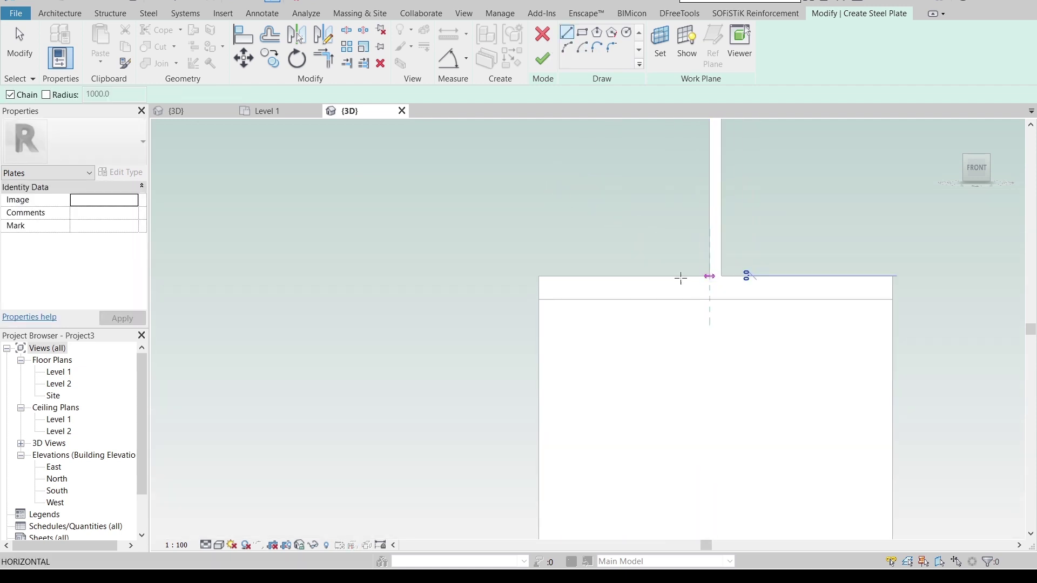
{"action": "left_click", "coordinate": [539, 276]}
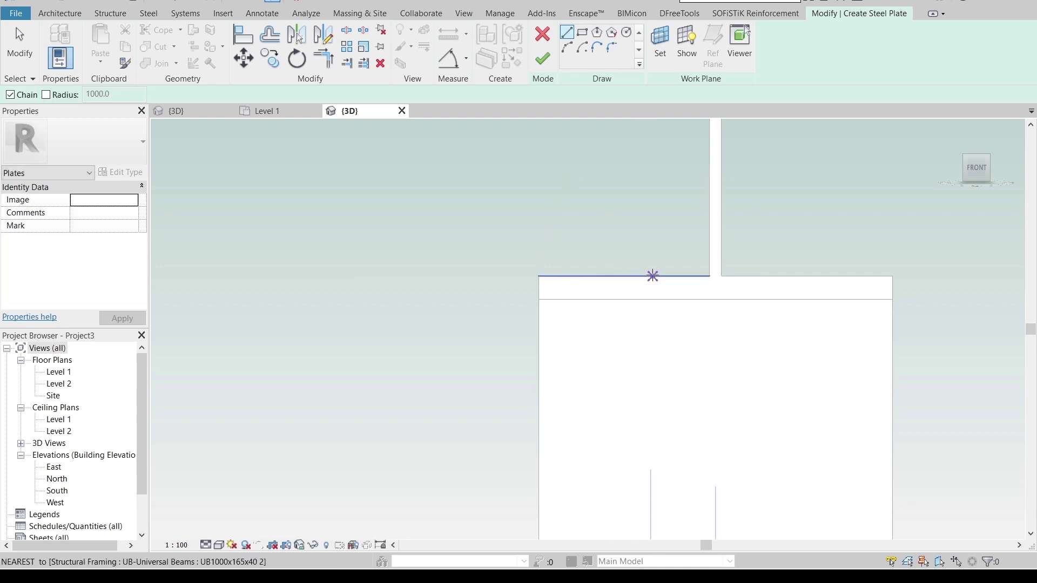
{"action": "left_click", "coordinate": [651, 276]}
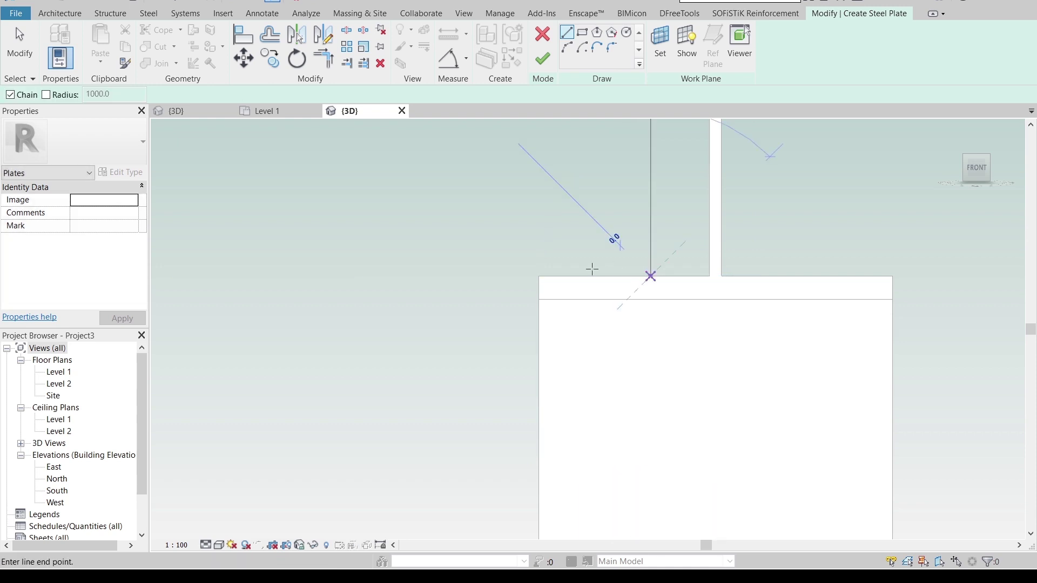
{"action": "left_click", "coordinate": [539, 276]}
{"action": "key", "text": "Escape"}
{"action": "key", "text": "Escape"}
- Set the length of the sketched plate line on the flange to 100 mm
{"action": "left_click", "coordinate": [646, 277]}
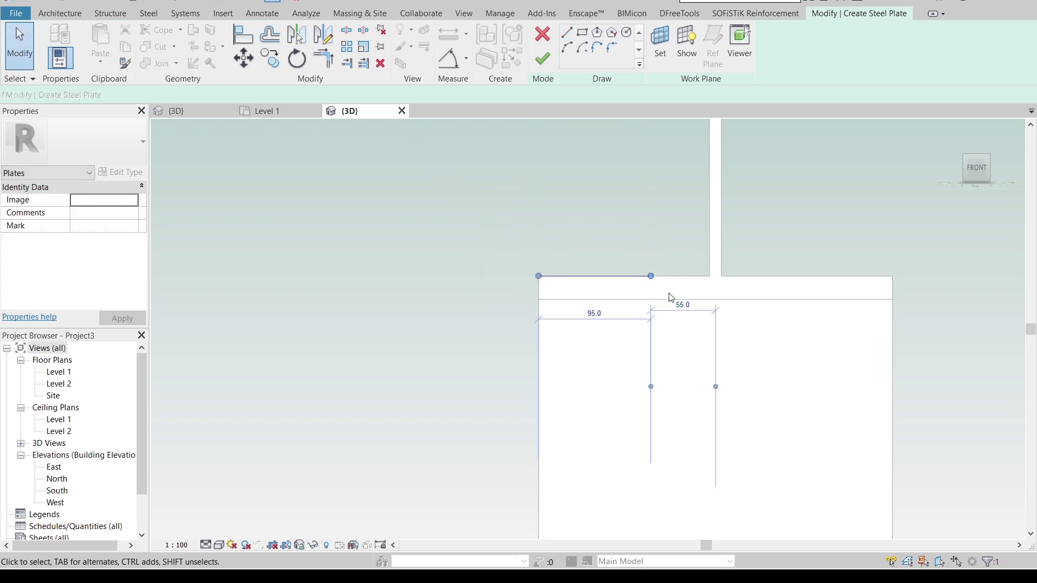
{"action": "left_click", "coordinate": [601, 315]}
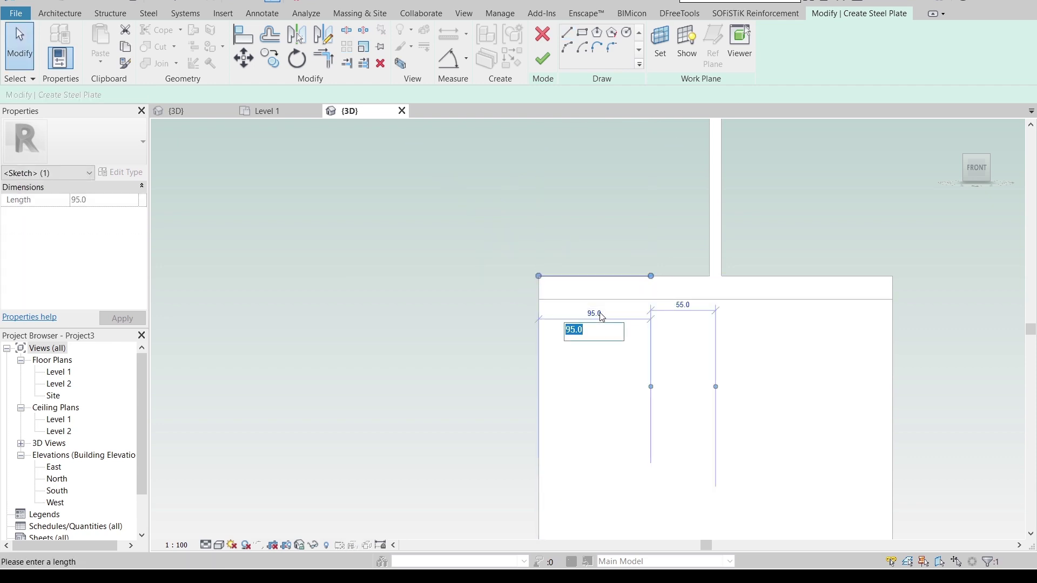
{"action": "type", "text": "100"}
{"action": "key", "text": "Return"}
{"action": "left_click", "coordinate": [531, 271]}
- Move the 100 mm line horizontally so its outer end meets the top left corner of the bottom flange
{"action": "left_click_drag", "start_coordinate": [486, 220], "coordinate": [677, 328]}
{"action": "key", "text": "m"}
{"action": "key", "text": "v"}
{"action": "scroll", "coordinate": [673, 322], "scroll_direction": "up", "scroll_amount": 2}
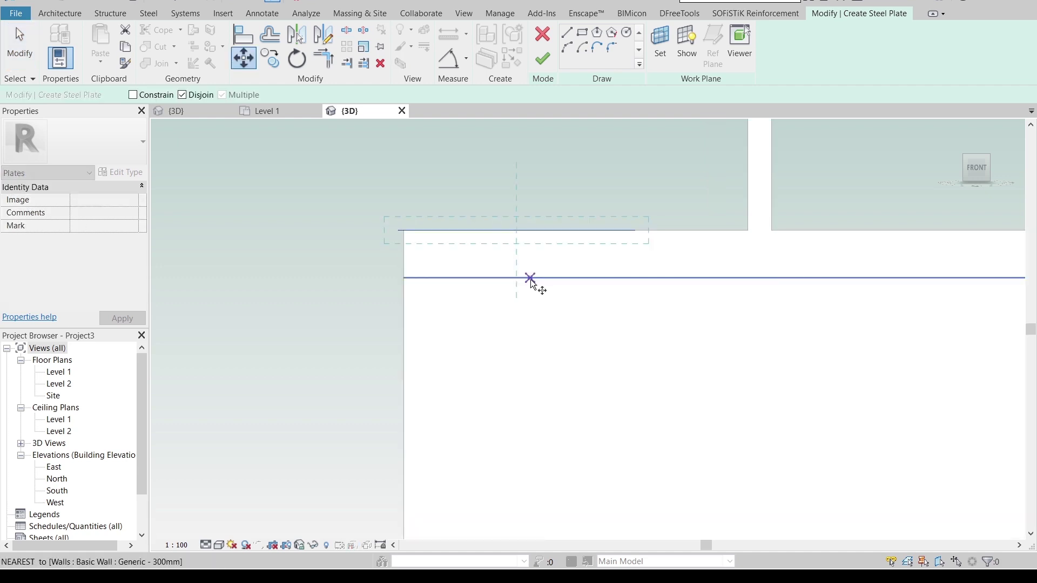
{"action": "left_click", "coordinate": [404, 230]}
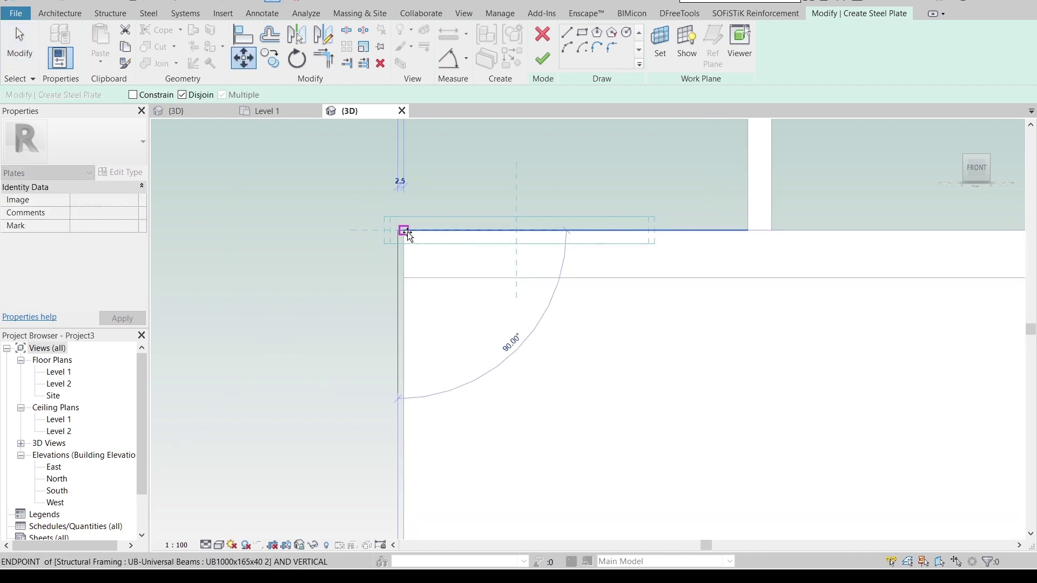
{"action": "left_click", "coordinate": [449, 221]}
{"action": "scroll", "coordinate": [440, 220], "scroll_direction": "up", "scroll_amount": 3}
{"action": "scroll", "coordinate": [449, 219], "scroll_direction": "down", "scroll_amount": 1}
{"action": "middle_click_drag", "start_coordinate": [459, 219], "coordinate": [521, 231]}
{"action": "scroll", "coordinate": [553, 178], "scroll_direction": "down", "scroll_amount": 3}
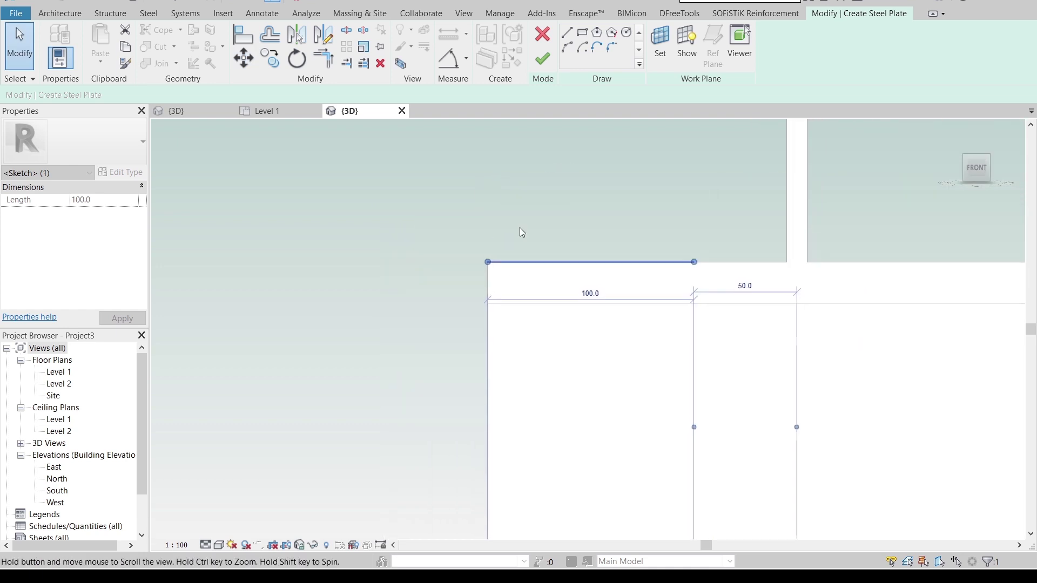
- Sketch a 100 mm vertical line down the wall face from the flange's top left corner
{"action": "left_click", "coordinate": [568, 33]}
{"action": "left_click", "coordinate": [488, 262]}
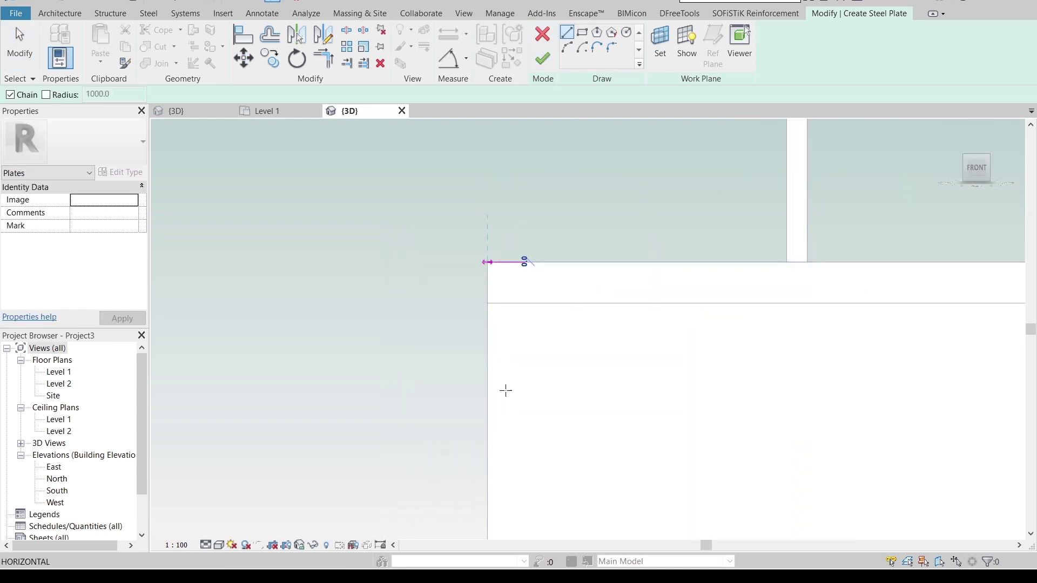
{"action": "type", "text": "100"}
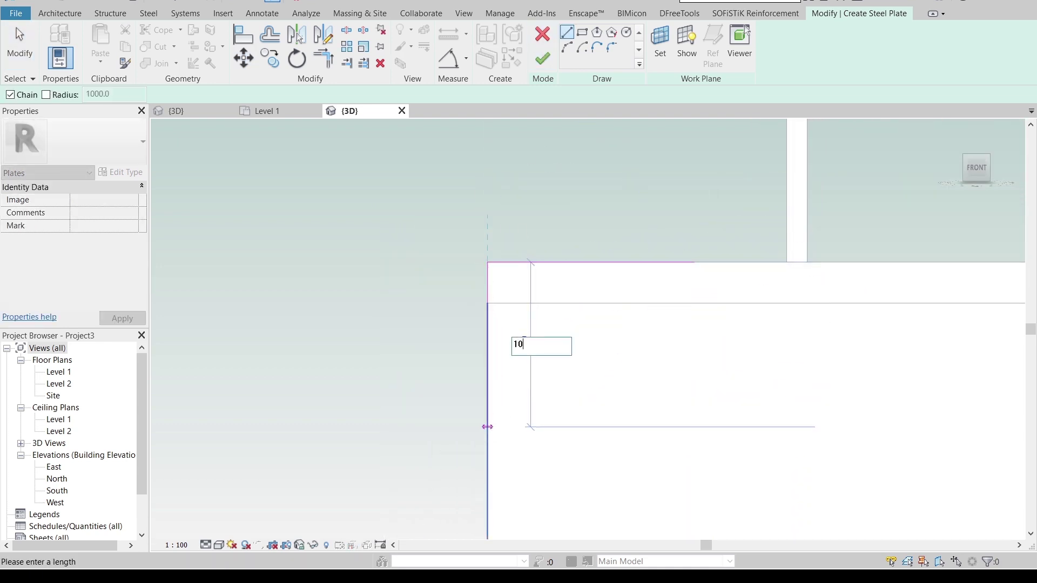
{"action": "key", "text": "Return"}
{"action": "key", "text": "Escape"}
{"action": "key", "text": "Escape"}
{"action": "scroll", "coordinate": [498, 432], "scroll_direction": "down", "scroll_amount": 1}
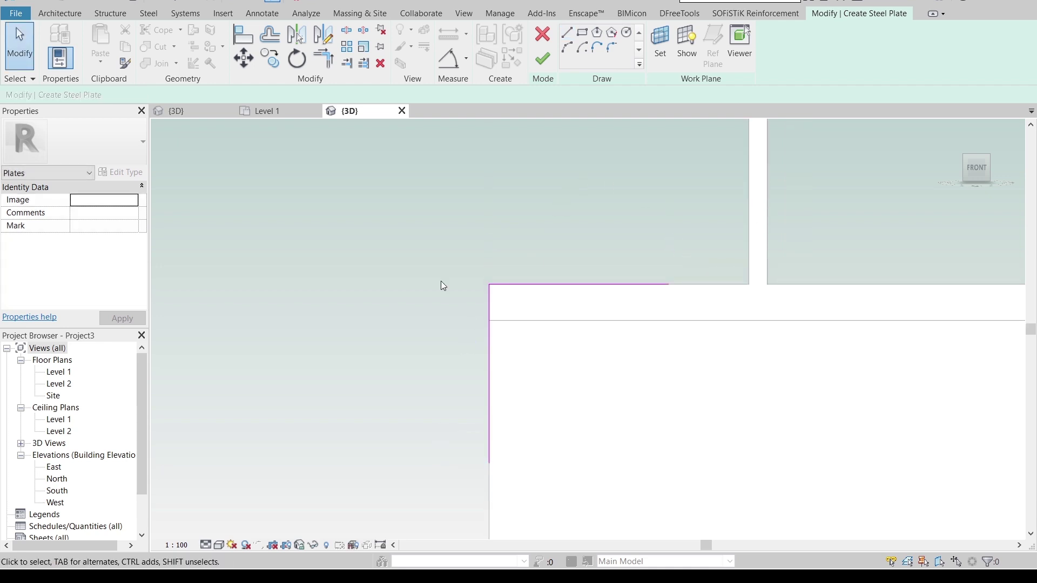
- Offset copies of the horizontal and vertical plate lines 10 mm outward from the flange and wall face
{"action": "mouse_move", "coordinate": [406, 218]}
{"action": "left_mouse_down"}
{"action": "mouse_move", "coordinate": [719, 549]}
{"action": "mouse_move", "coordinate": [712, 491]}
{"action": "left_mouse_up"}
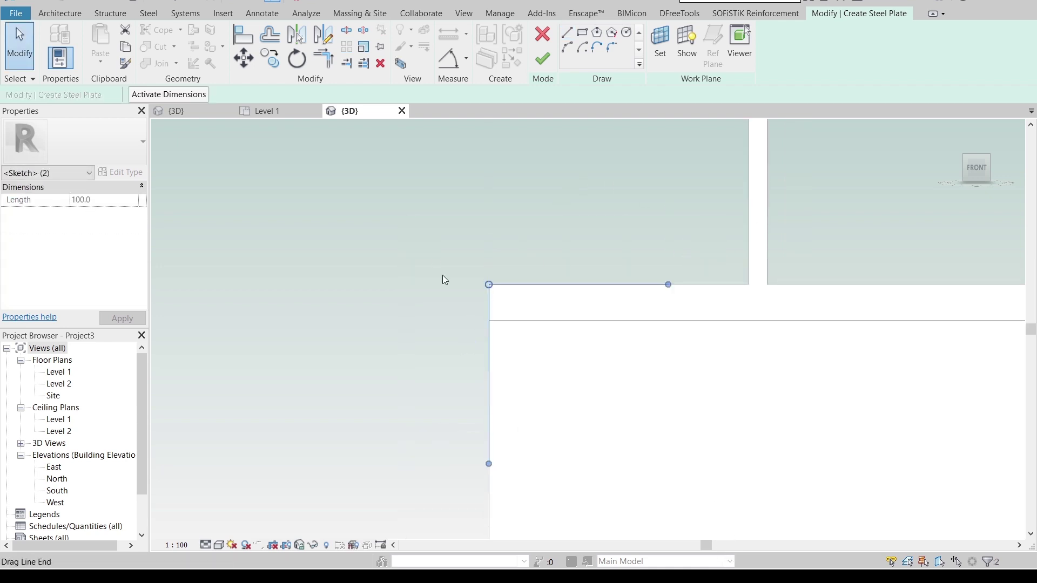
{"action": "key", "text": "o"}
{"action": "key", "text": "f"}
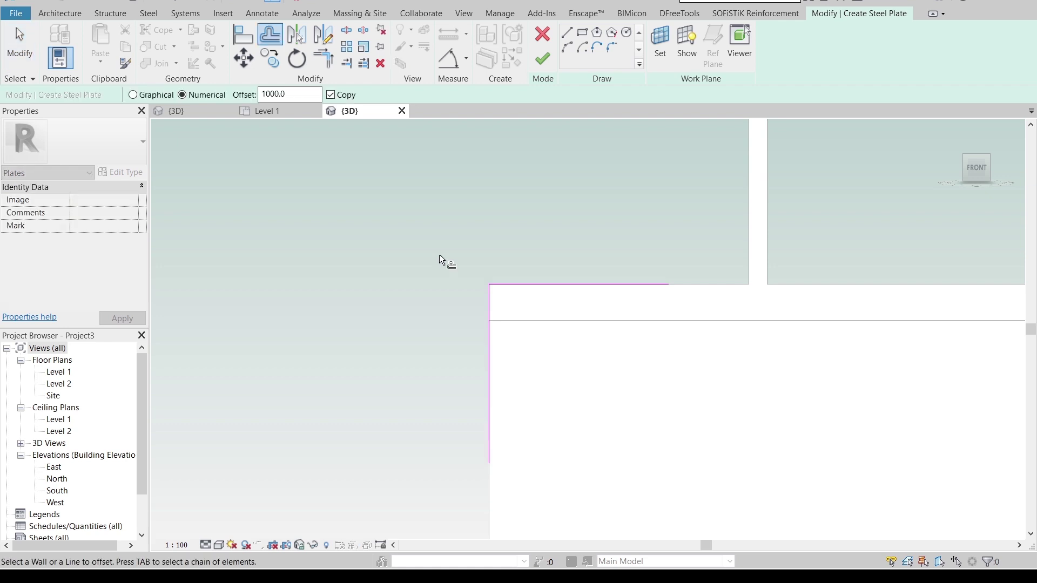
{"action": "double_click", "coordinate": [298, 90]}
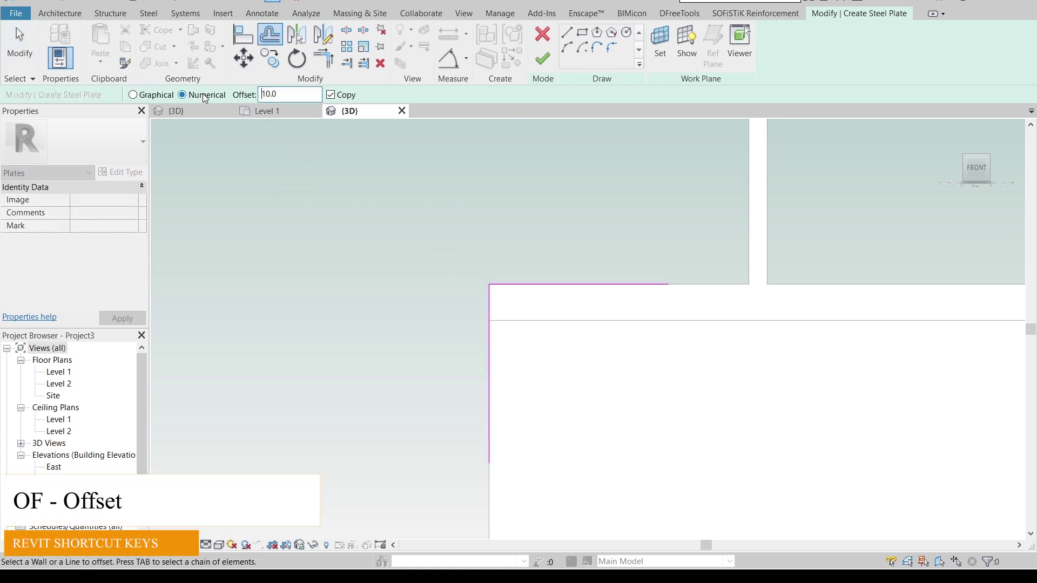
{"action": "left_click", "coordinate": [542, 280]}
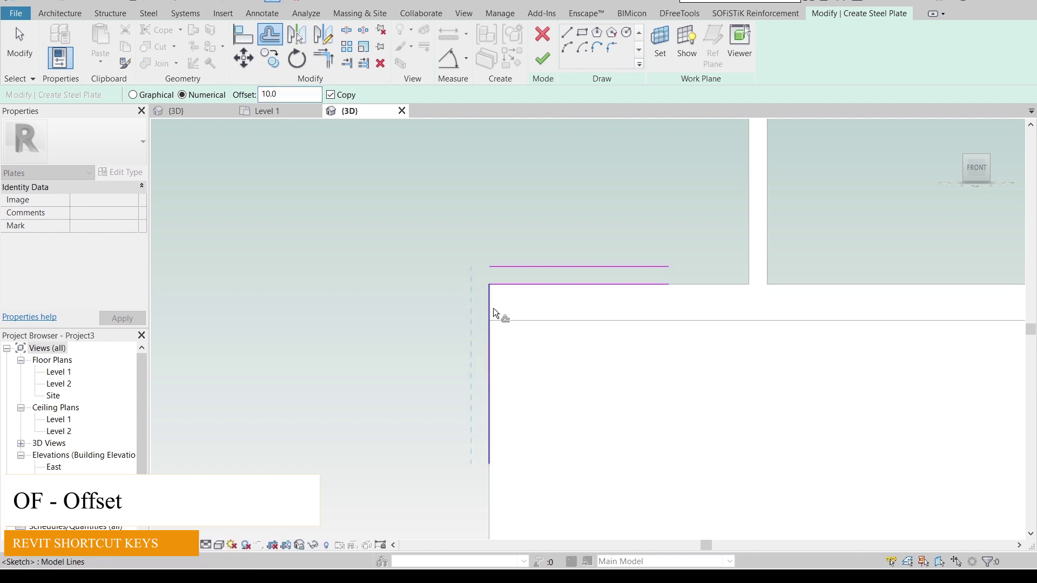
{"action": "left_click", "coordinate": [479, 294]}
{"action": "key", "text": "Escape"}
- Close the L-shaped plate profile with short lines across the open ends of its vertical and horizontal legs
{"action": "left_click", "coordinate": [567, 34]}
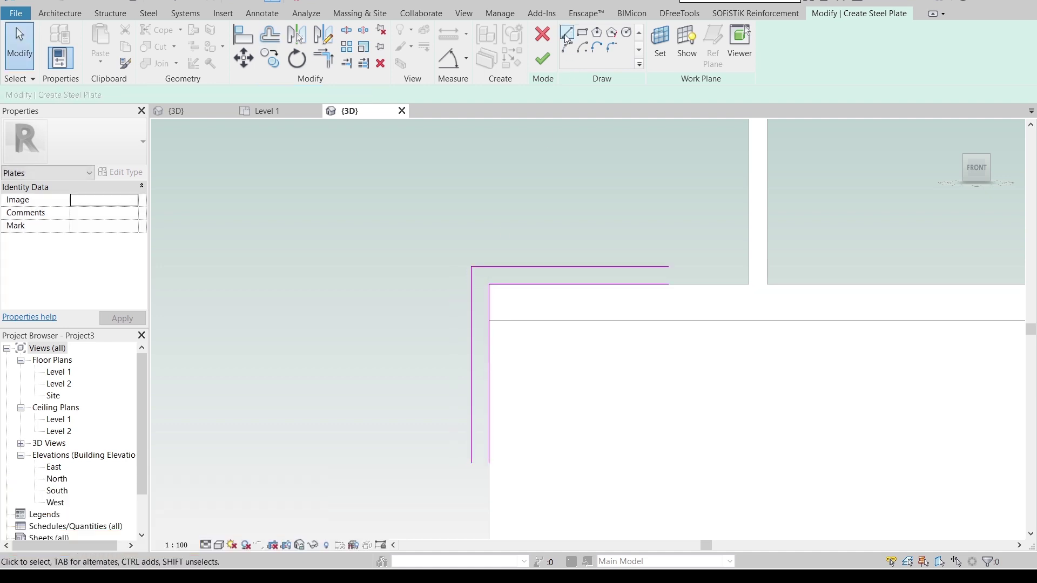
{"action": "scroll", "coordinate": [533, 425], "scroll_direction": "up", "scroll_amount": 5}
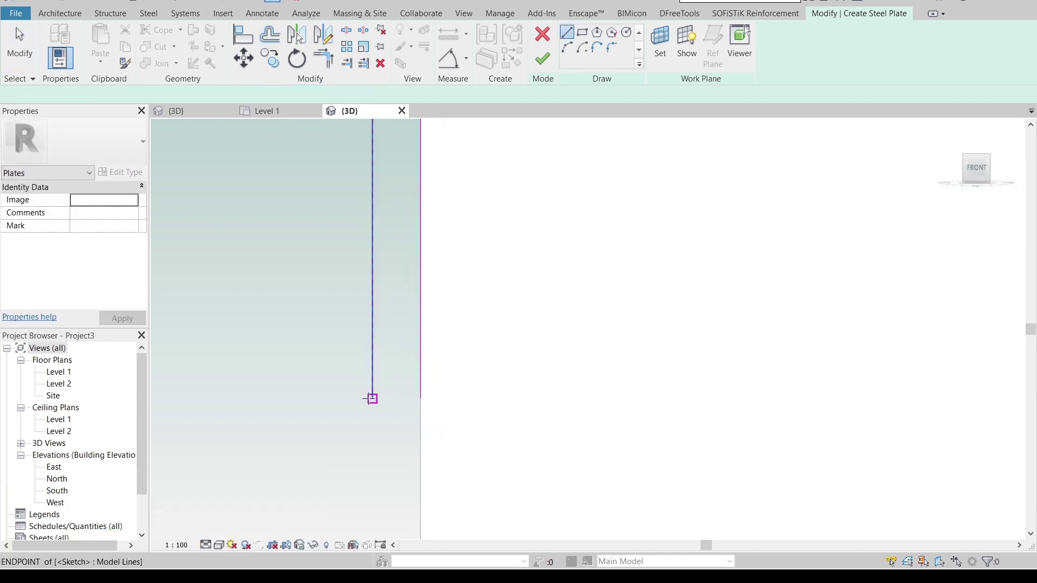
{"action": "left_click", "coordinate": [372, 398]}
{"action": "left_click", "coordinate": [420, 399]}
{"action": "scroll", "coordinate": [539, 381], "scroll_direction": "down", "scroll_amount": 3}
{"action": "mouse_move", "coordinate": [694, 340]}
{"action": "middle_mouse_down"}
{"action": "mouse_move", "coordinate": [620, 410]}
{"action": "mouse_move", "coordinate": [554, 448]}
{"action": "middle_mouse_up"}
{"action": "scroll", "coordinate": [665, 356], "scroll_direction": "up", "scroll_amount": 2}
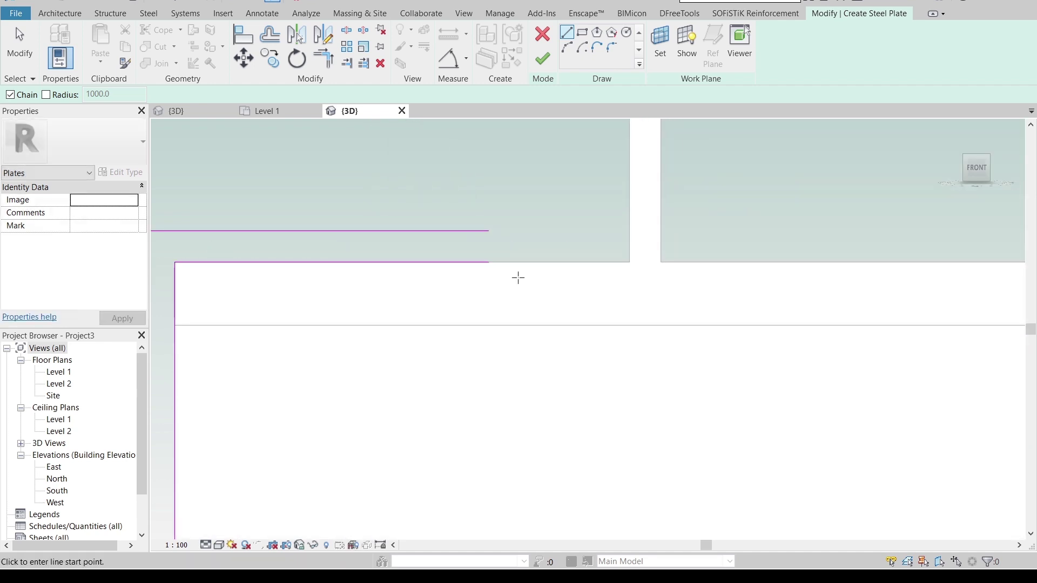
{"action": "left_click", "coordinate": [488, 262]}
{"action": "left_click", "coordinate": [489, 231]}
{"action": "key", "text": "Escape"}
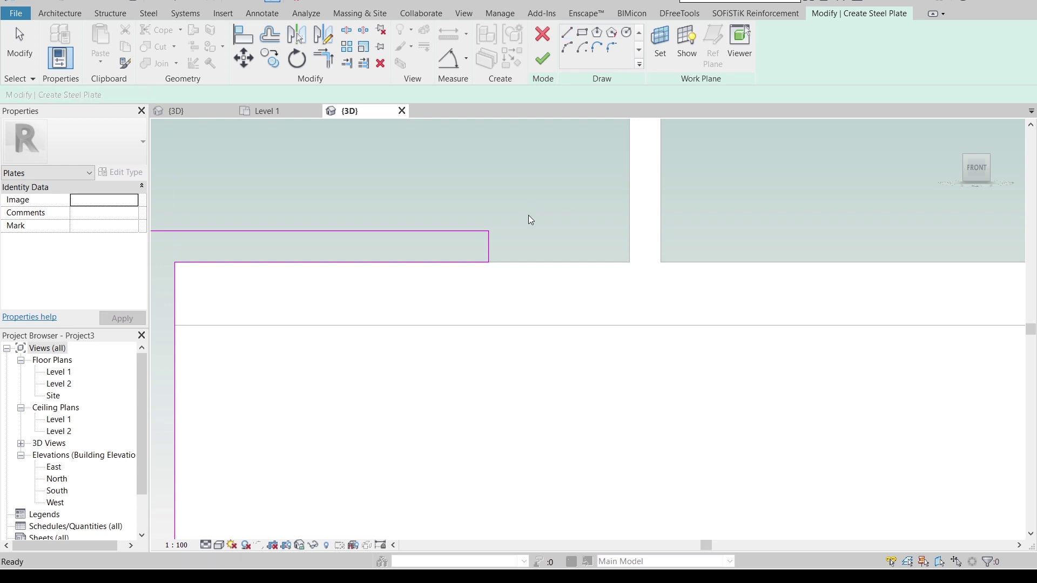
- Finish the steel plate sketch and set the 3D view's detail level to Fine
{"action": "middle_click_drag", "start_coordinate": [528, 215], "coordinate": [487, 245]}
{"action": "scroll", "coordinate": [488, 245], "scroll_direction": "down", "scroll_amount": 3}
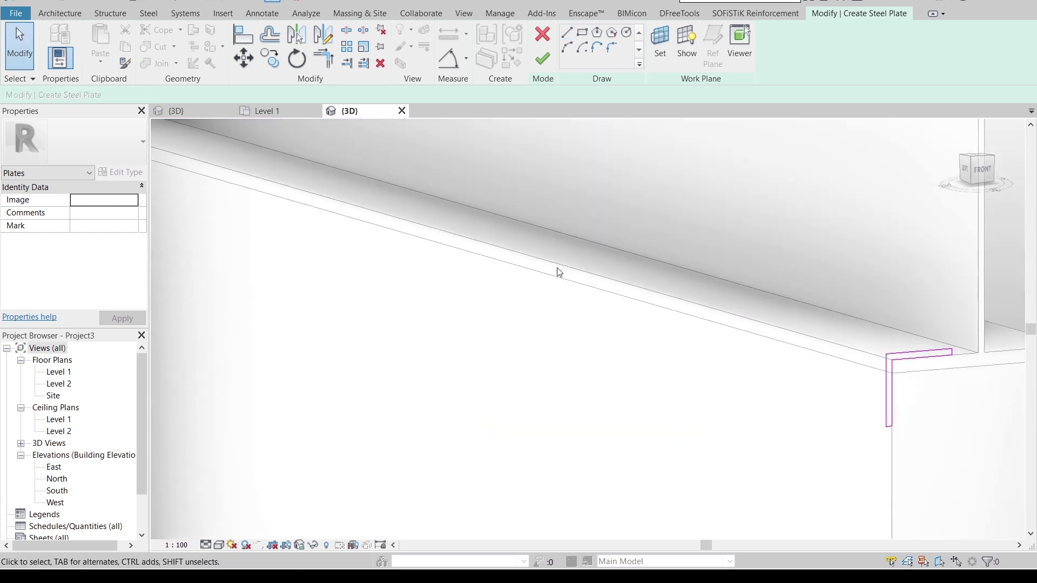
{"action": "middle_click_drag", "start_coordinate": [670, 291], "coordinate": [511, 240]}
{"action": "left_click", "coordinate": [540, 67]}
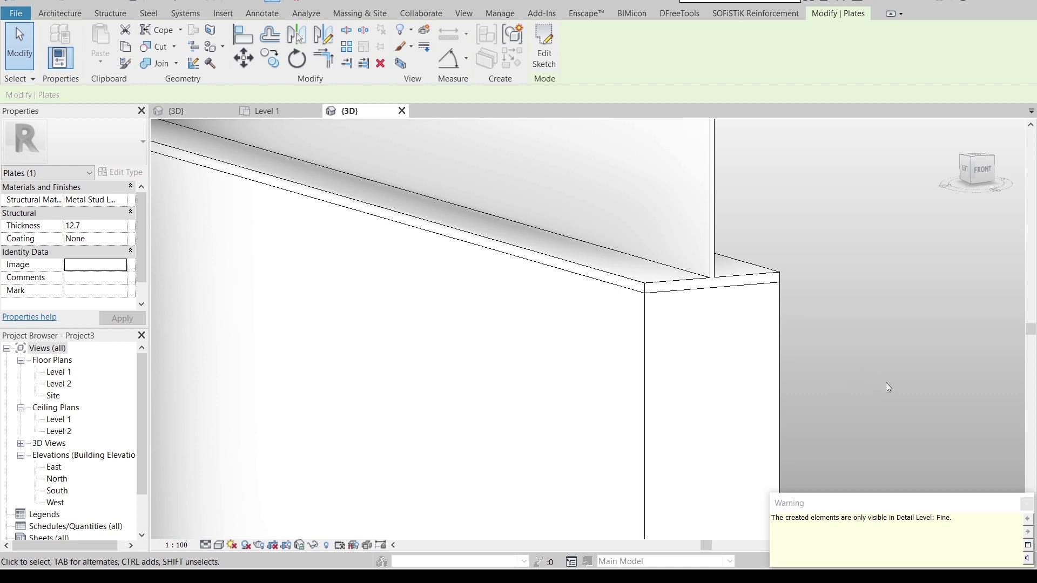
{"action": "middle_click_drag", "start_coordinate": [886, 383], "coordinate": [915, 352], "text": "shift"}
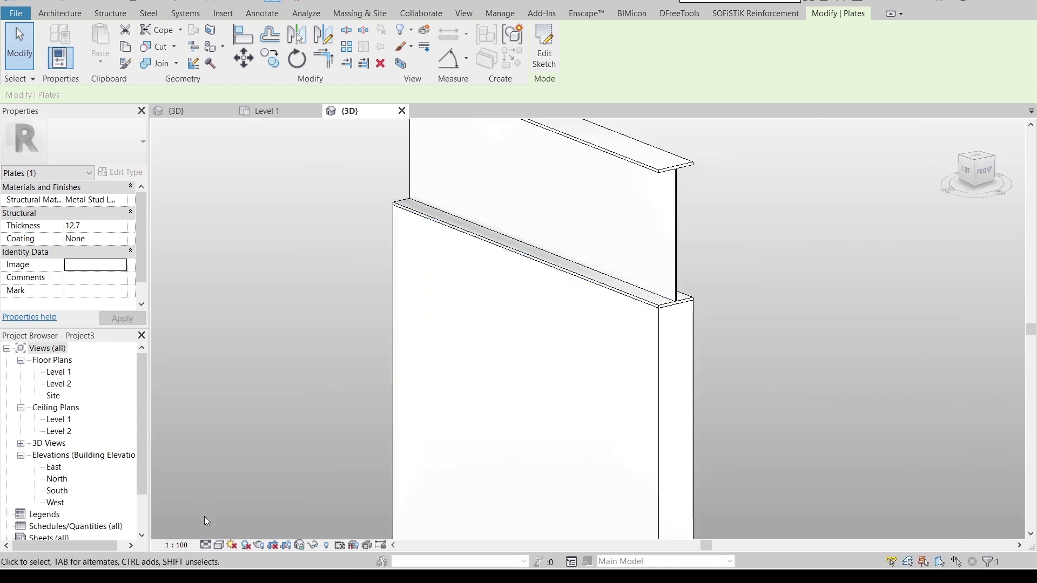
{"action": "left_click", "coordinate": [206, 546]}
{"action": "left_click", "coordinate": [223, 530]}
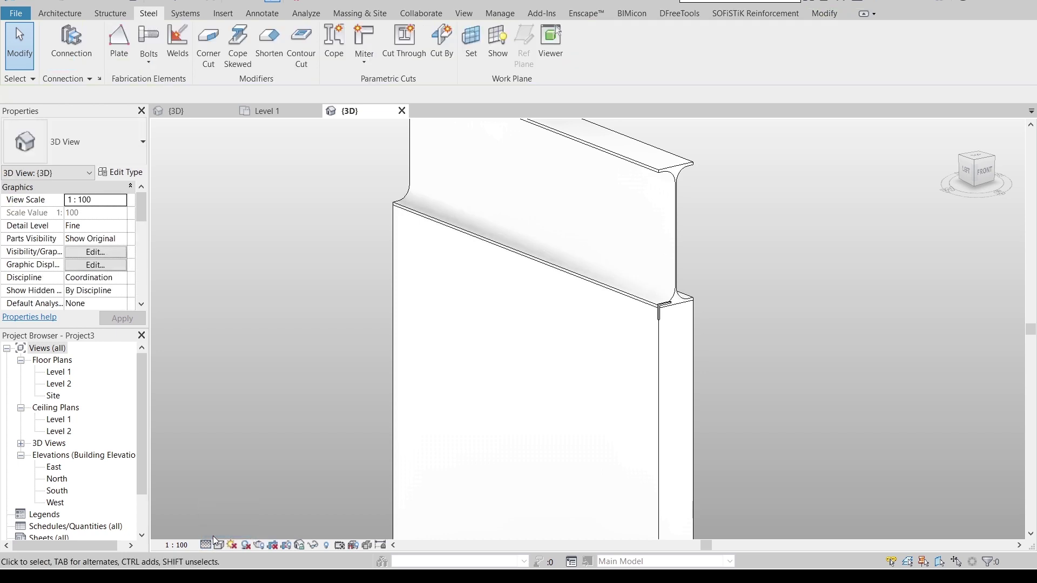
- Set the L-shaped plate's thickness to 200 mm and its coating to 1 layer Coating
{"action": "scroll", "coordinate": [693, 337], "scroll_direction": "up", "scroll_amount": 5}
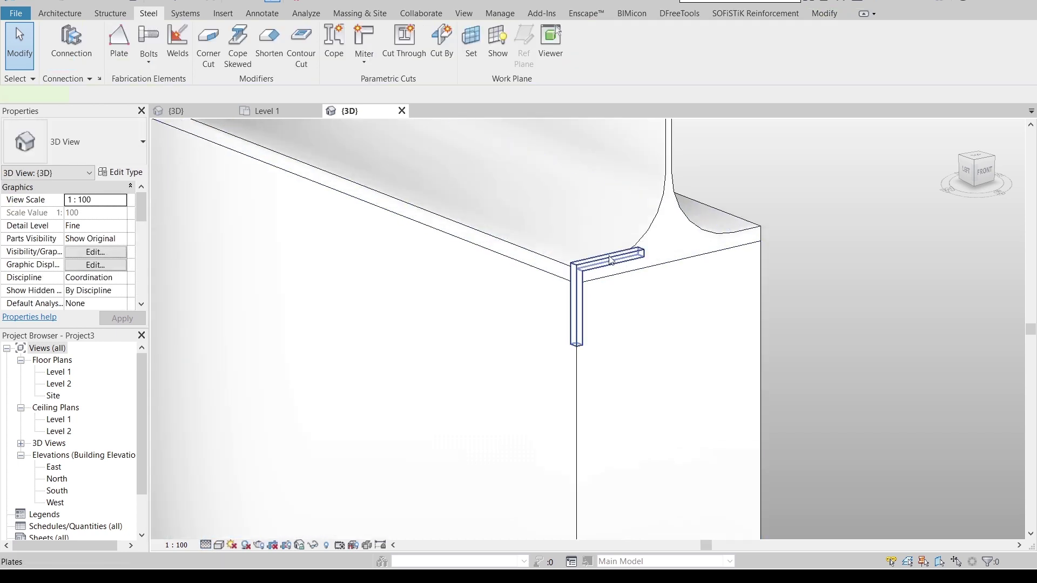
{"action": "left_click", "coordinate": [612, 261]}
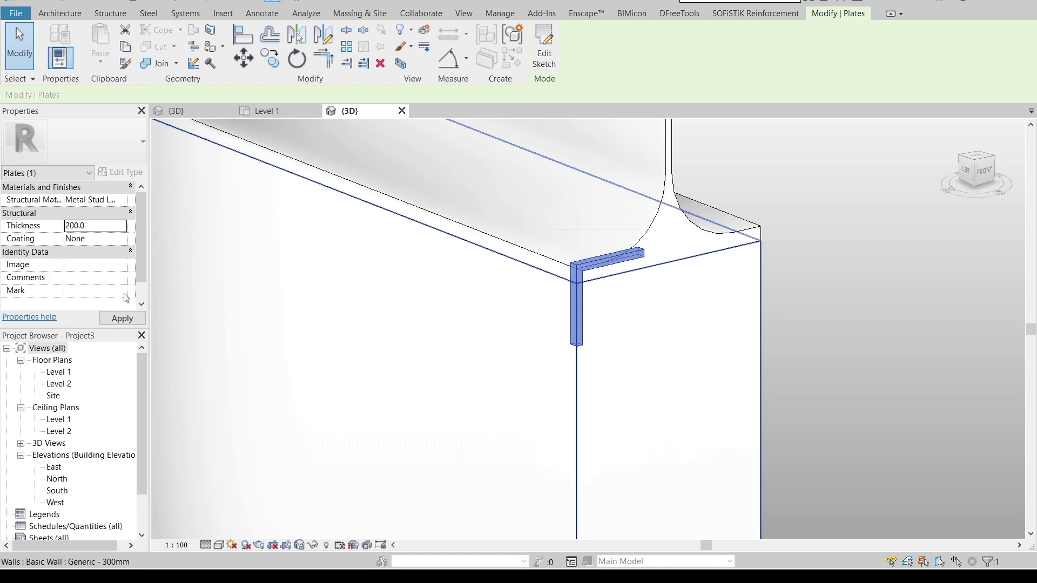
{"action": "left_click", "coordinate": [120, 318]}
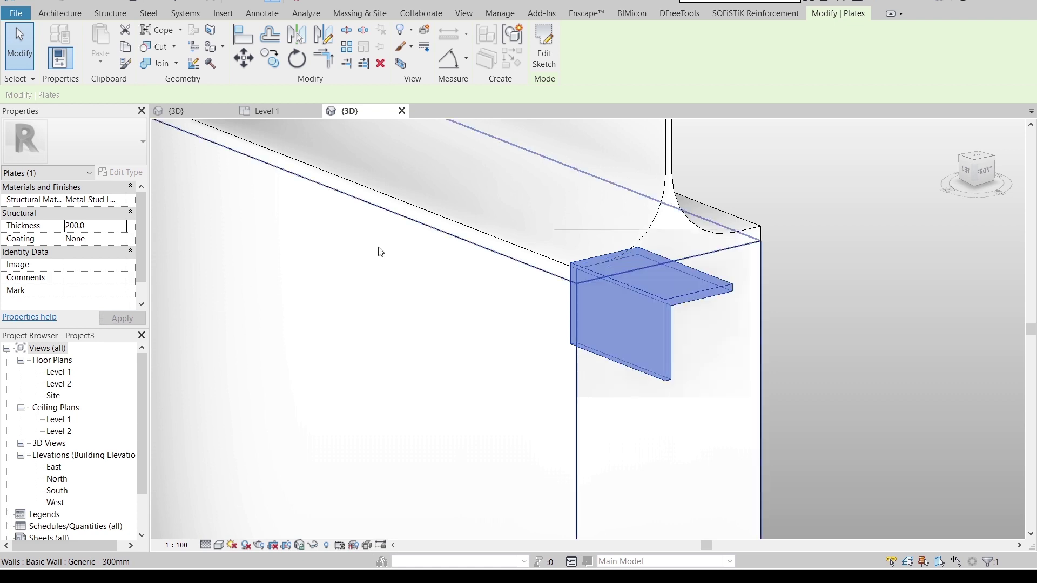
{"action": "left_click", "coordinate": [128, 240]}
{"action": "left_click", "coordinate": [128, 240]}
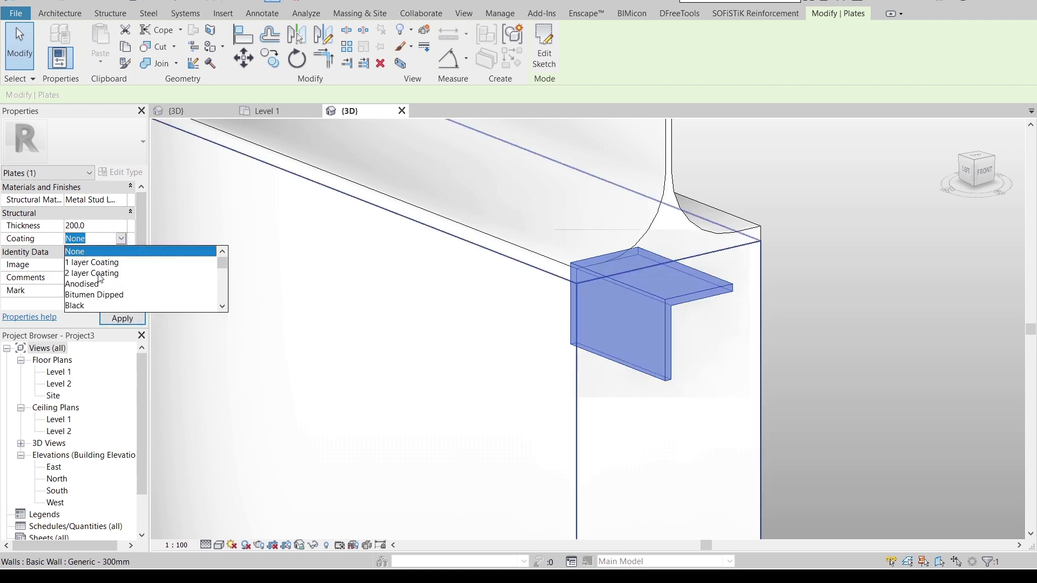
{"action": "left_click", "coordinate": [84, 263]}
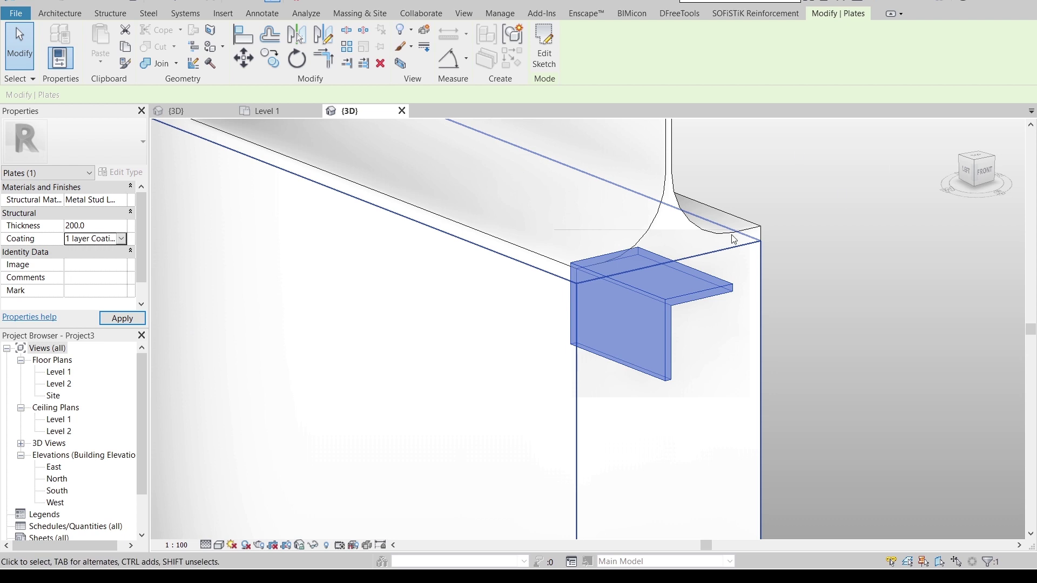
- In the left view, move the plate 200 mm horizontally onto the wall so its outer edge aligns with the wall end
{"action": "left_click", "coordinate": [968, 175]}
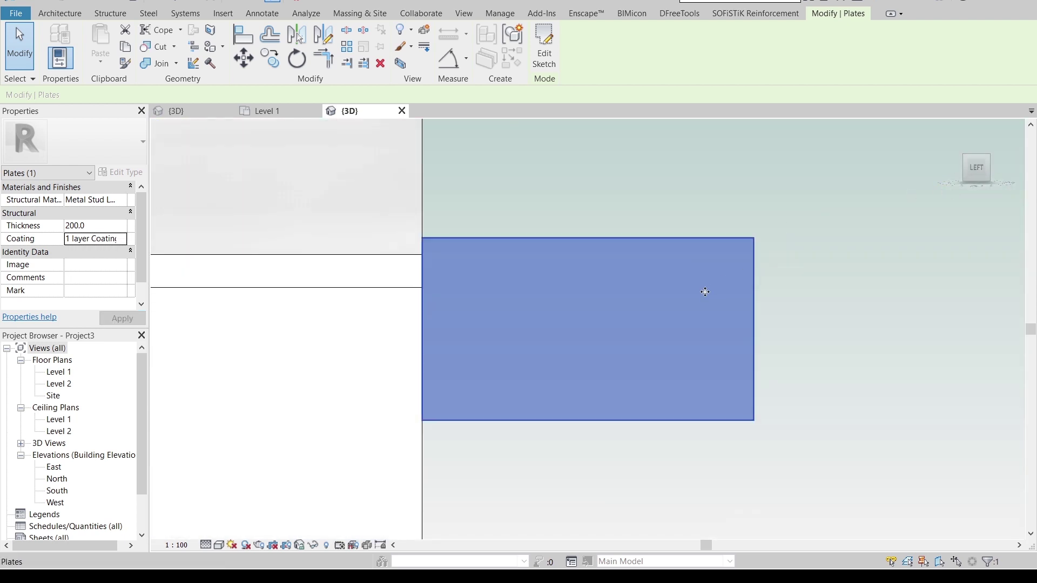
{"action": "key", "text": "m"}
{"action": "key", "text": "v"}
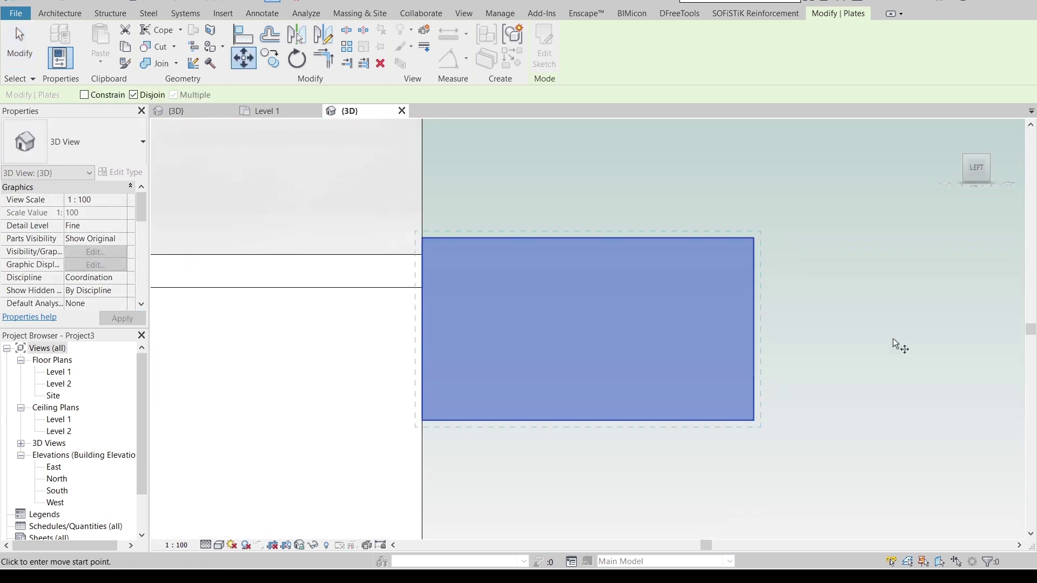
{"action": "left_click", "coordinate": [755, 238]}
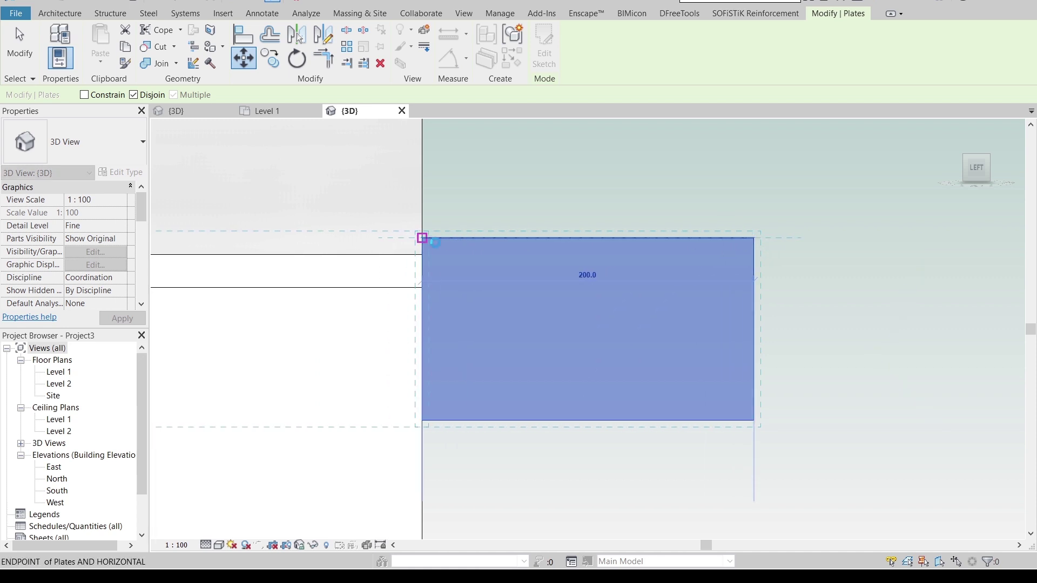
{"action": "left_click", "coordinate": [424, 238]}
{"action": "scroll", "coordinate": [506, 258], "scroll_direction": "down", "scroll_amount": 4}
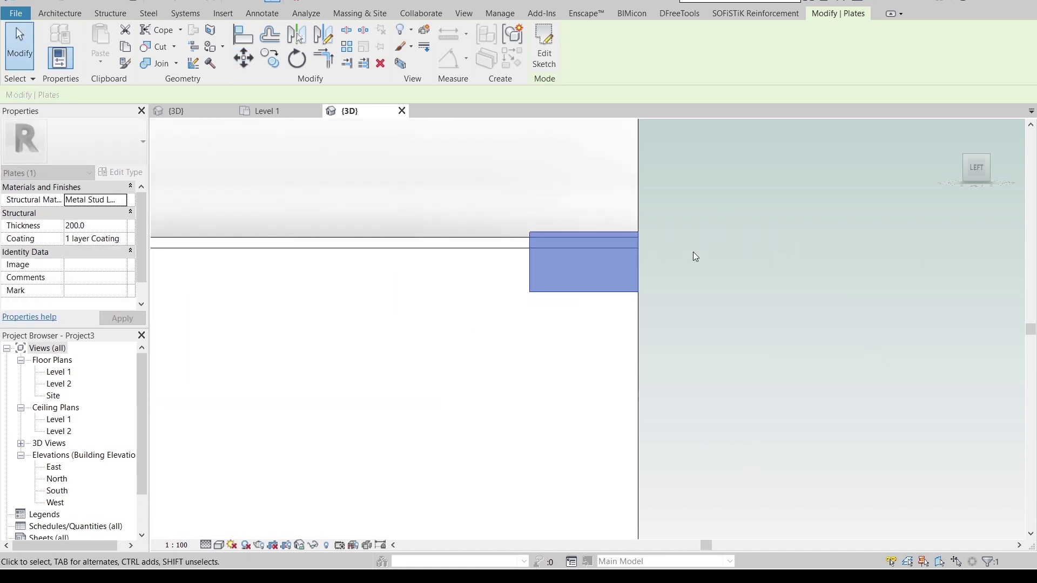
- Try to array the L-shaped plate along the beam's bottom flange
{"action": "key", "text": "a"}
{"action": "key", "text": "r"}
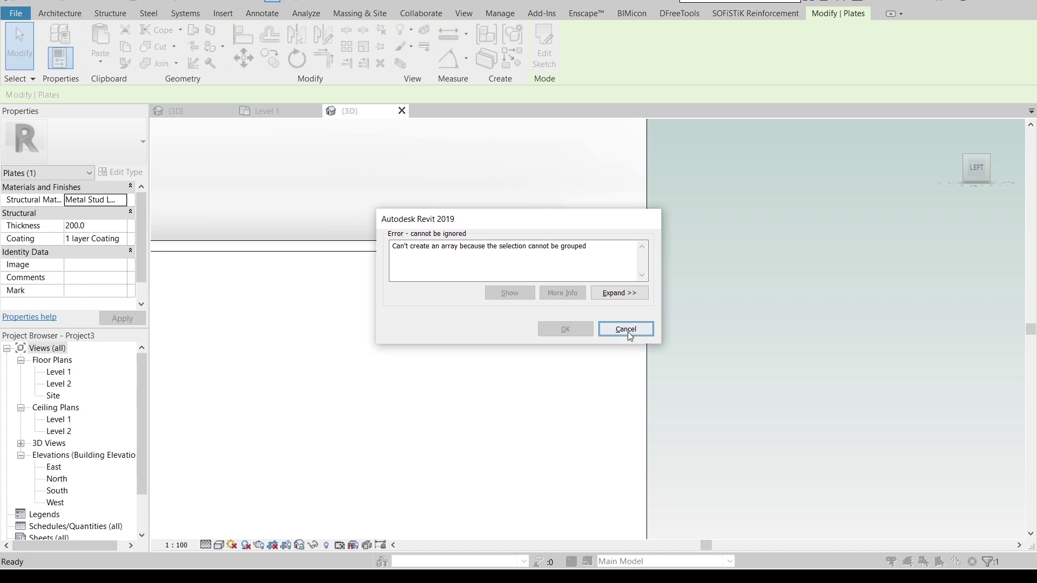
{"action": "left_click", "coordinate": [627, 330]}
{"action": "scroll", "coordinate": [774, 316], "scroll_direction": "up", "scroll_amount": 3}
{"action": "key", "text": "Escape"}
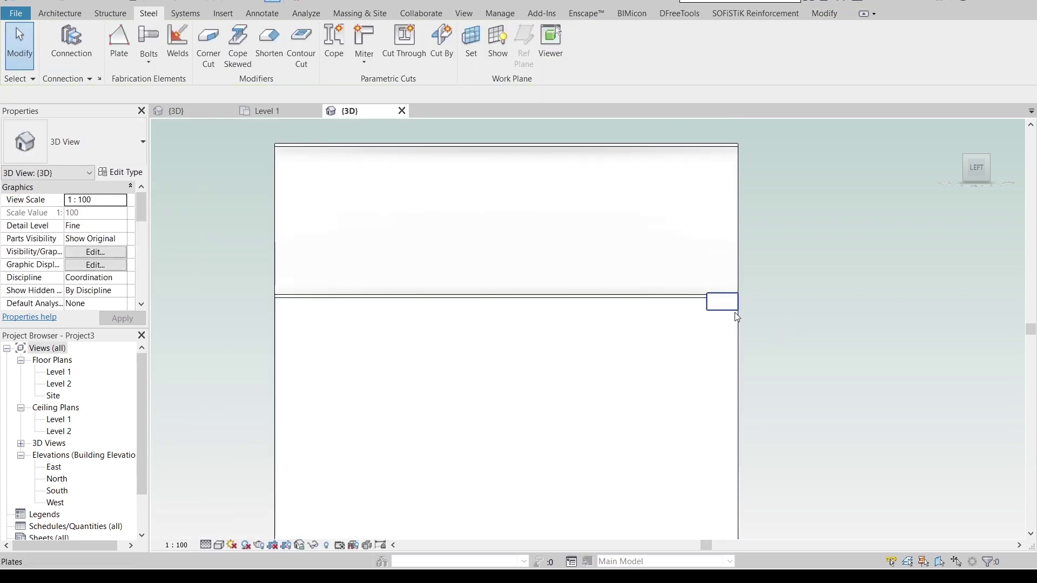
{"action": "left_click", "coordinate": [744, 308]}
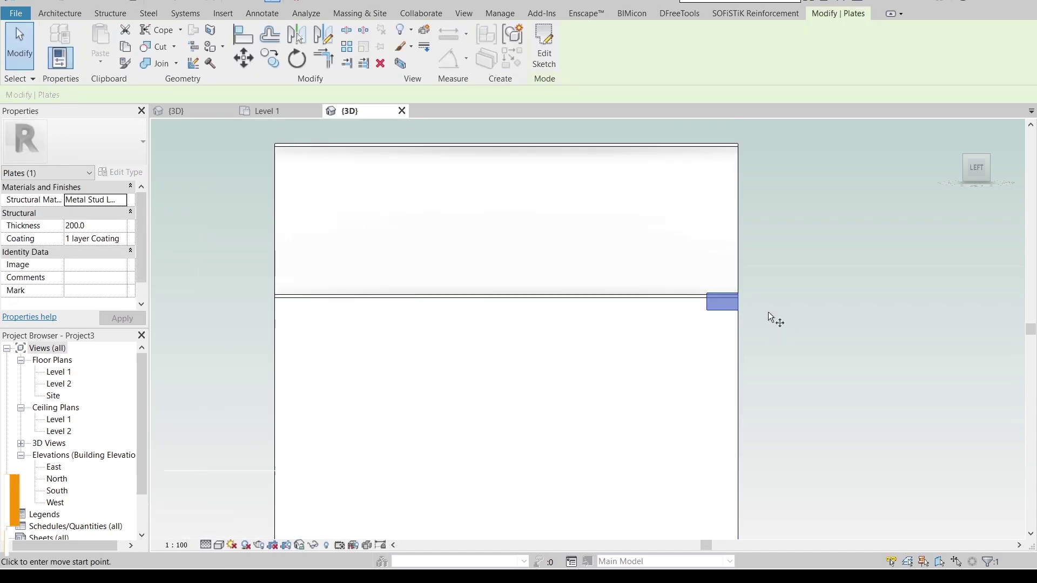
{"action": "key", "text": "c"}
{"action": "key", "text": "o"}
{"action": "scroll", "coordinate": [771, 317], "scroll_direction": "up", "scroll_amount": 2}
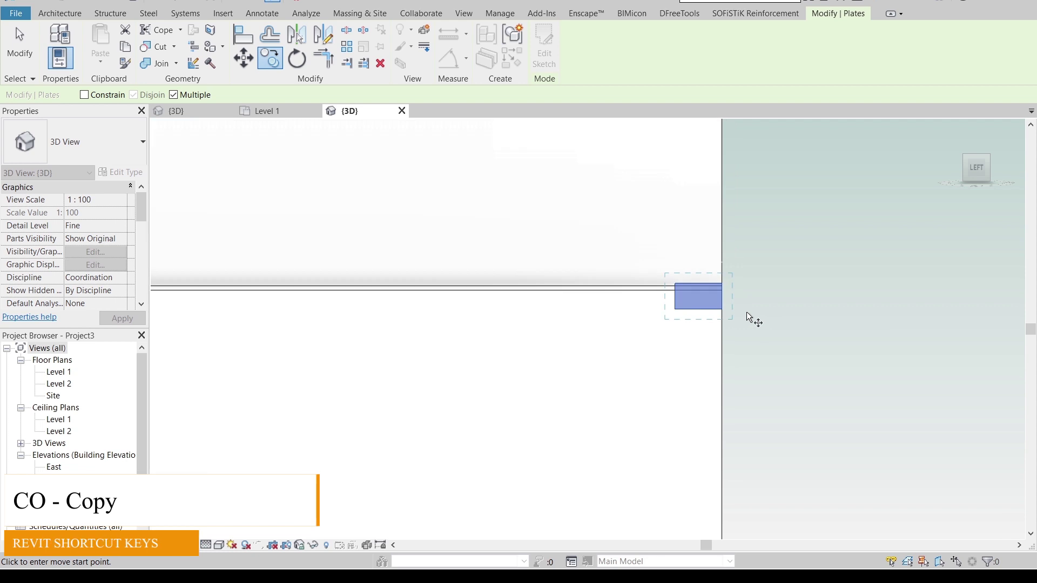
{"action": "left_click", "coordinate": [699, 286]}
{"action": "middle_click_drag", "start_coordinate": [417, 282], "coordinate": [596, 274]}
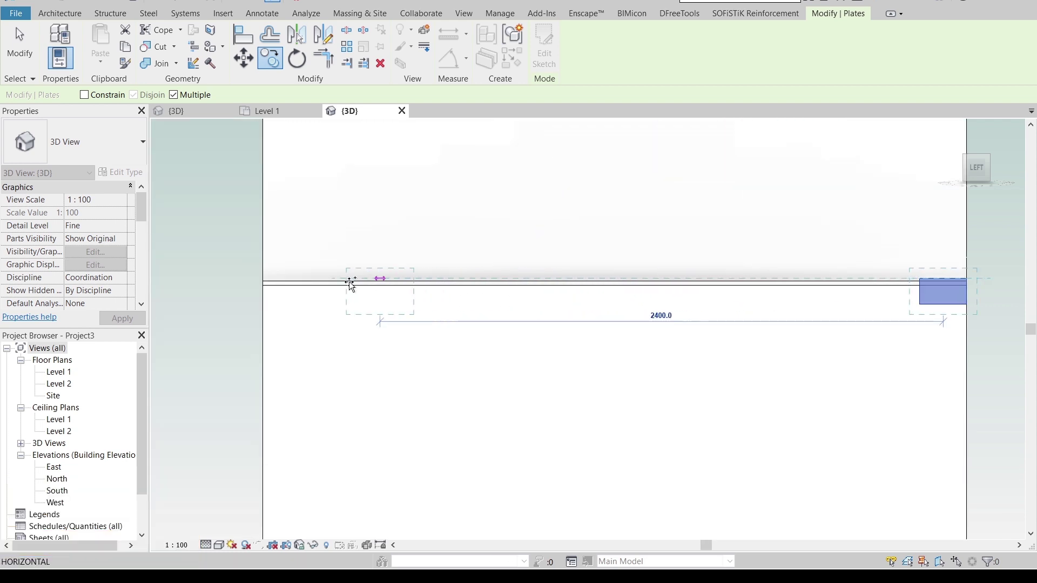
{"action": "left_click", "coordinate": [300, 286]}
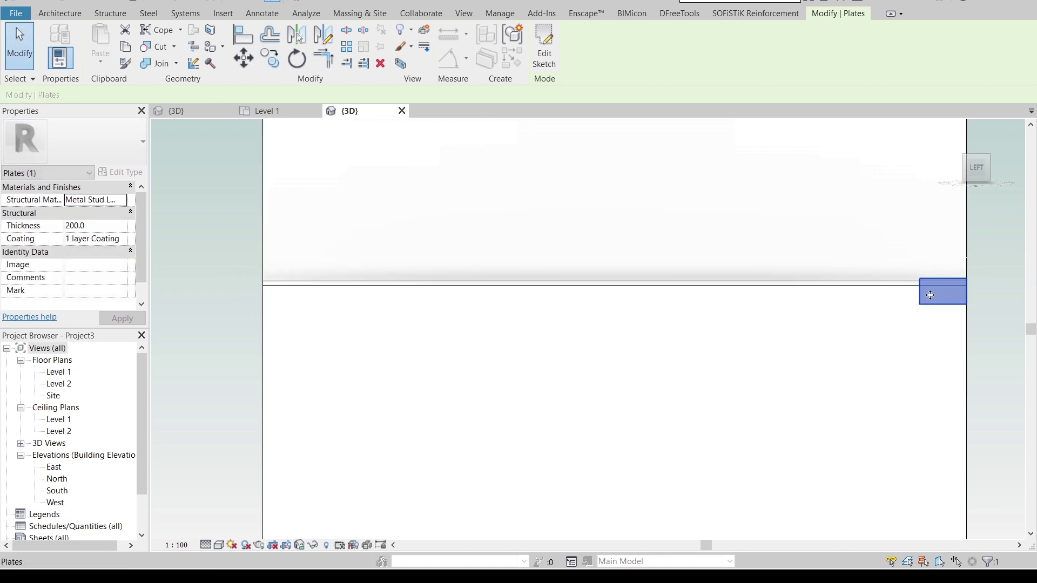
- Copy the L-shaped plate 2600 mm horizontally along the bottom flange toward the opposite wall end
{"action": "key", "text": "c"}
{"action": "key", "text": "o"}
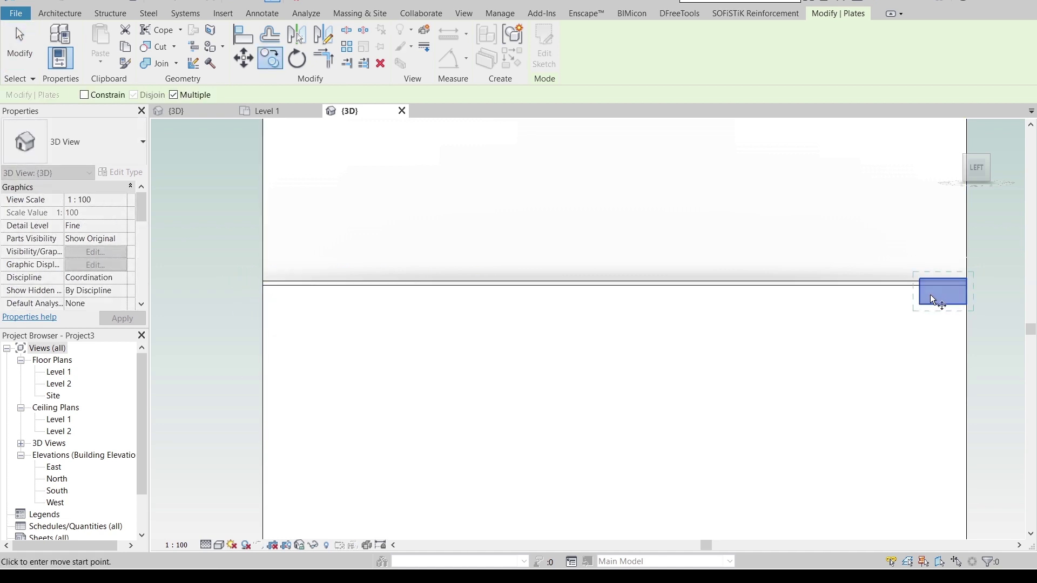
{"action": "scroll", "coordinate": [914, 306], "scroll_direction": "up", "scroll_amount": 1}
{"action": "left_click", "coordinate": [914, 306]}
{"action": "scroll", "coordinate": [772, 308], "scroll_direction": "down", "scroll_amount": 1}
{"action": "middle_click_drag", "start_coordinate": [670, 309], "coordinate": [904, 294]}
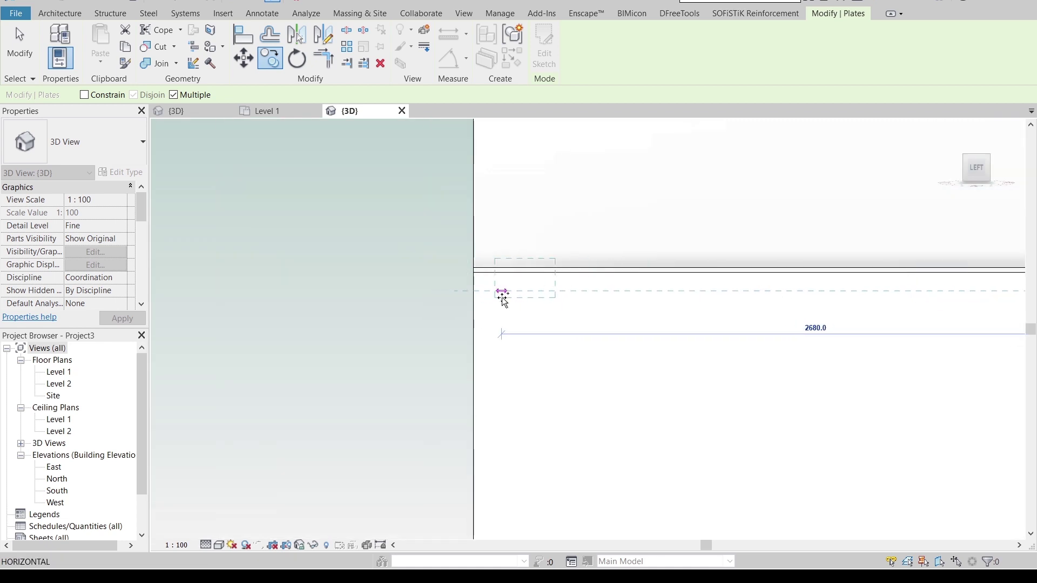
{"action": "type", "text": "2600"}
{"action": "key", "text": "Return"}
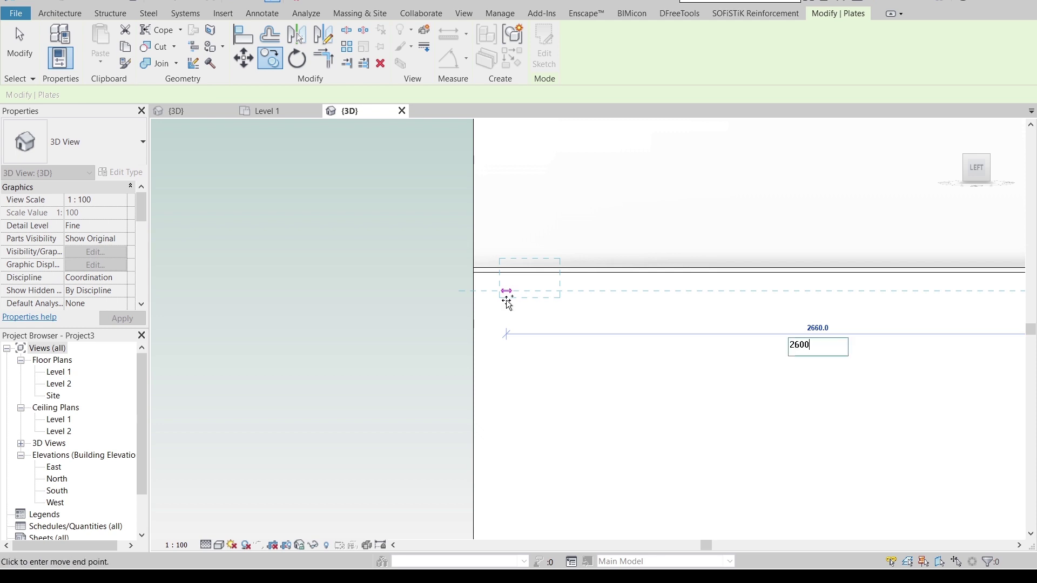
{"action": "scroll", "coordinate": [510, 307], "scroll_direction": "down", "scroll_amount": 2}
{"action": "middle_click_drag", "start_coordinate": [535, 327], "coordinate": [389, 331]}
{"action": "key", "text": "Escape"}
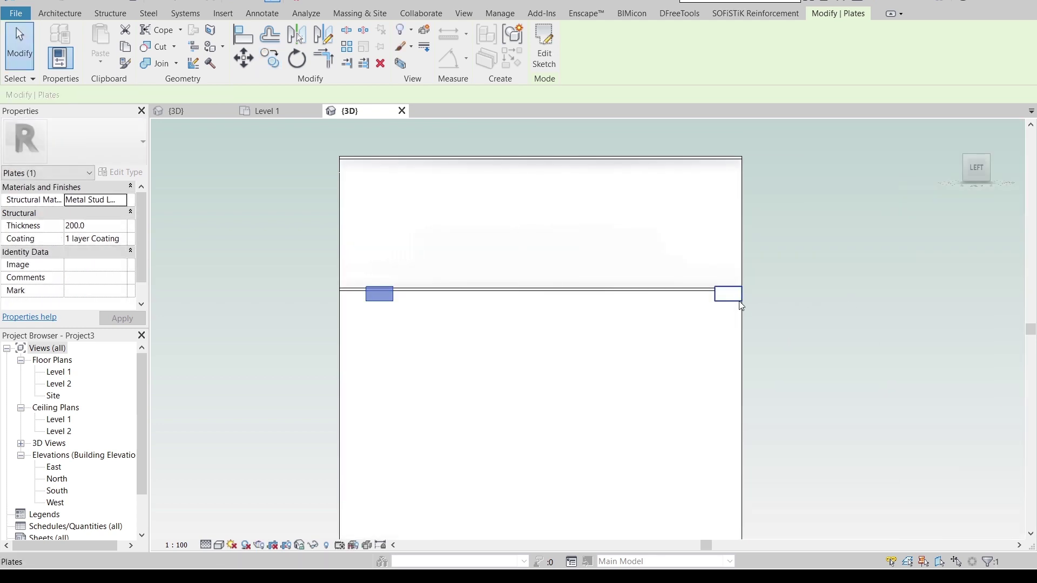
- Move the original plate at the wall end 200 mm inward along the flange
{"action": "left_click", "coordinate": [740, 296]}
{"action": "key", "text": "m"}
{"action": "key", "text": "v"}
{"action": "left_click", "coordinate": [796, 314]}
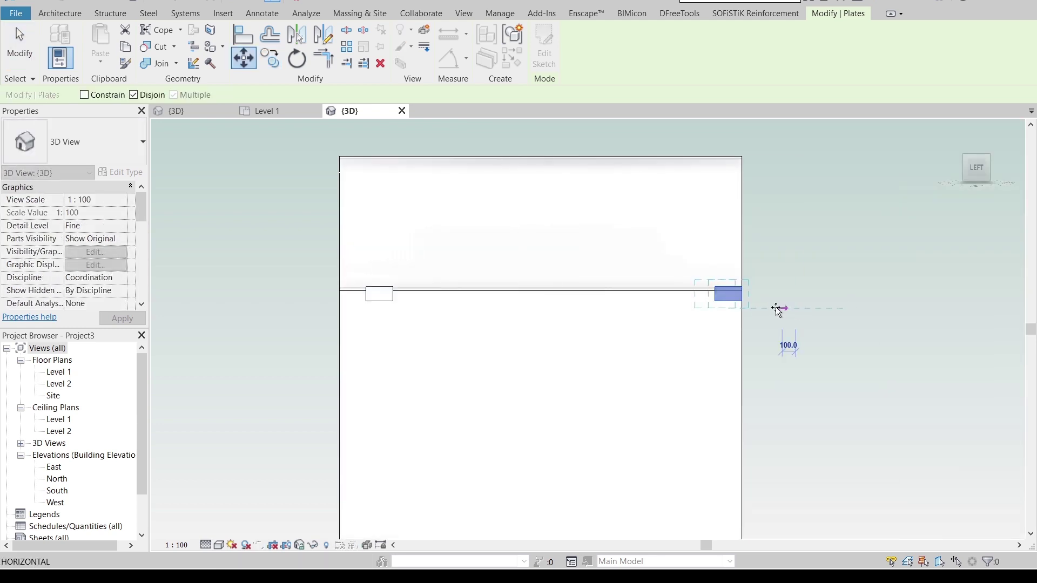
{"action": "type", "text": "200"}
{"action": "key", "text": "Return"}
{"action": "key", "text": "Escape"}
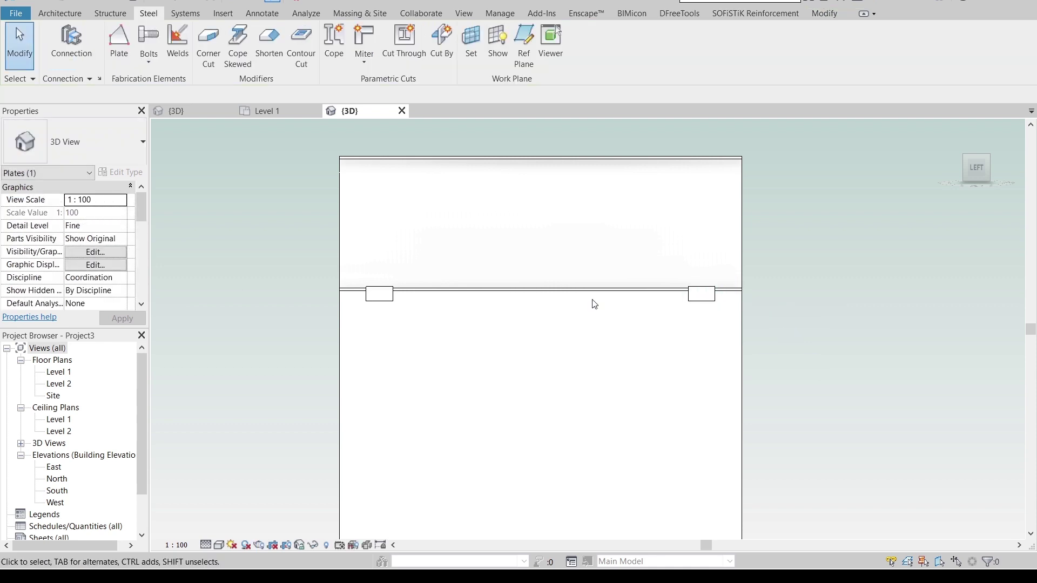
- Copy the plate near the wall's front end horizontally to the middle of the beam's bottom flange
{"action": "left_click", "coordinate": [697, 304]}
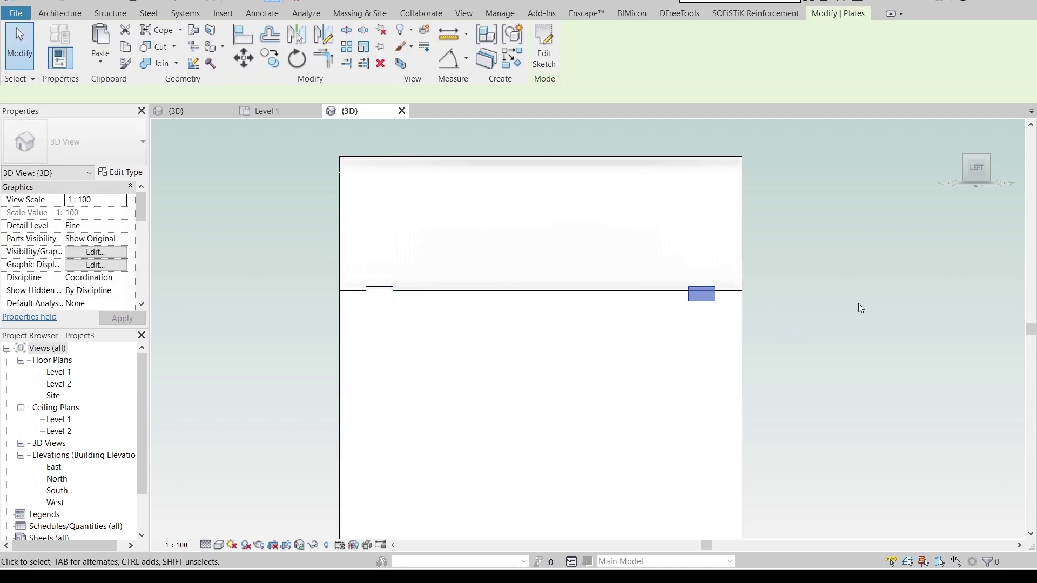
{"action": "key", "text": "m"}
{"action": "key", "text": "v"}
{"action": "scroll", "coordinate": [832, 304], "scroll_direction": "up", "scroll_amount": 2}
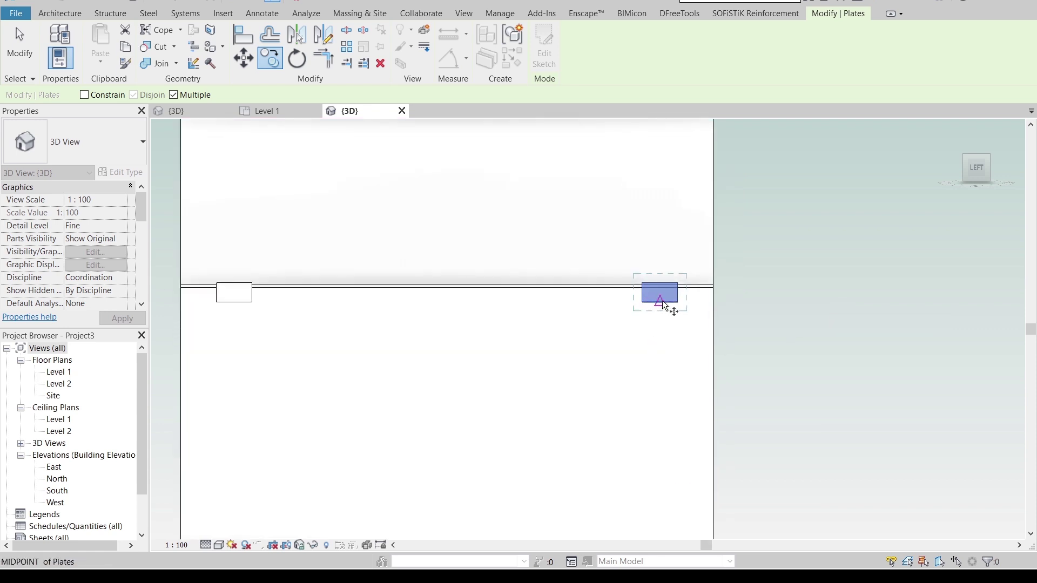
{"action": "left_click", "coordinate": [642, 303]}
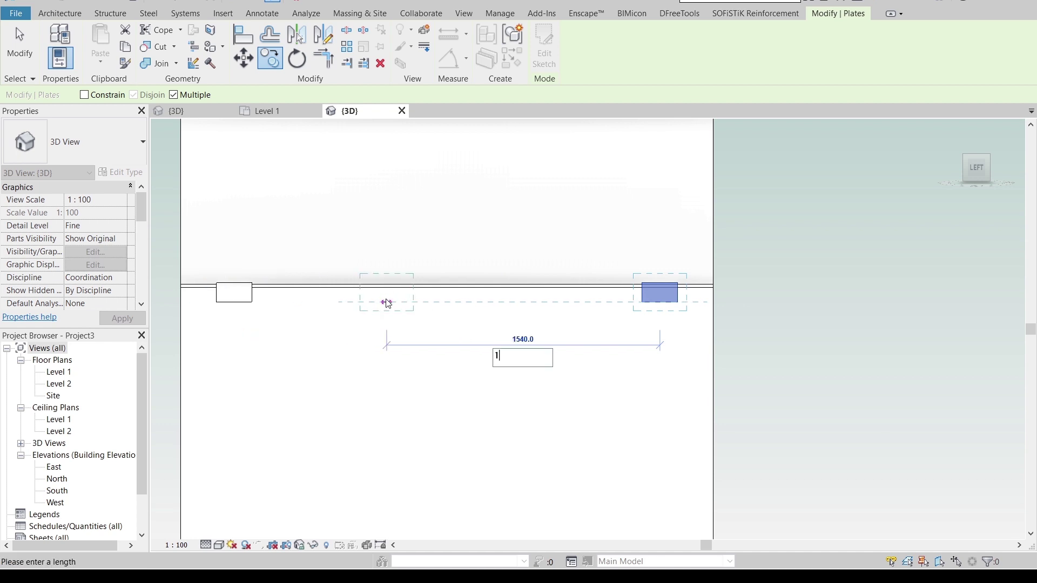
{"action": "key", "text": "Return"}
{"action": "key", "text": "Escape"}
{"action": "key", "text": "Escape"}
{"action": "scroll", "coordinate": [385, 302], "scroll_direction": "down", "scroll_amount": 2}
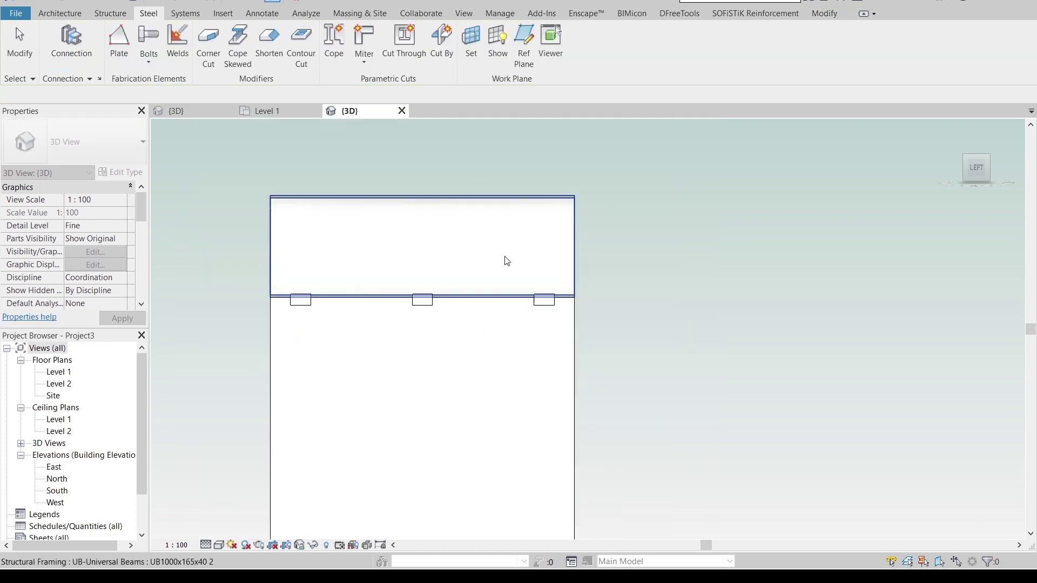
- Preview the wall, beam and plates with their material textures, and return the view to Hidden Line
{"action": "middle_click_drag", "start_coordinate": [721, 330], "coordinate": [796, 371], "text": "shift"}
{"action": "scroll", "coordinate": [593, 279], "scroll_direction": "up", "scroll_amount": 4}
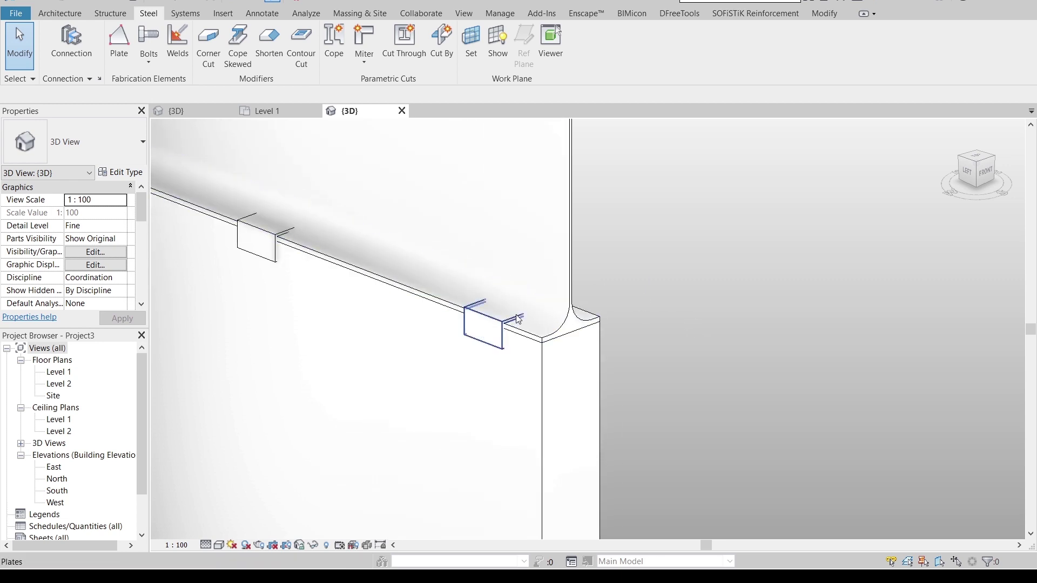
{"action": "left_click", "coordinate": [219, 545]}
{"action": "left_click", "coordinate": [238, 519]}
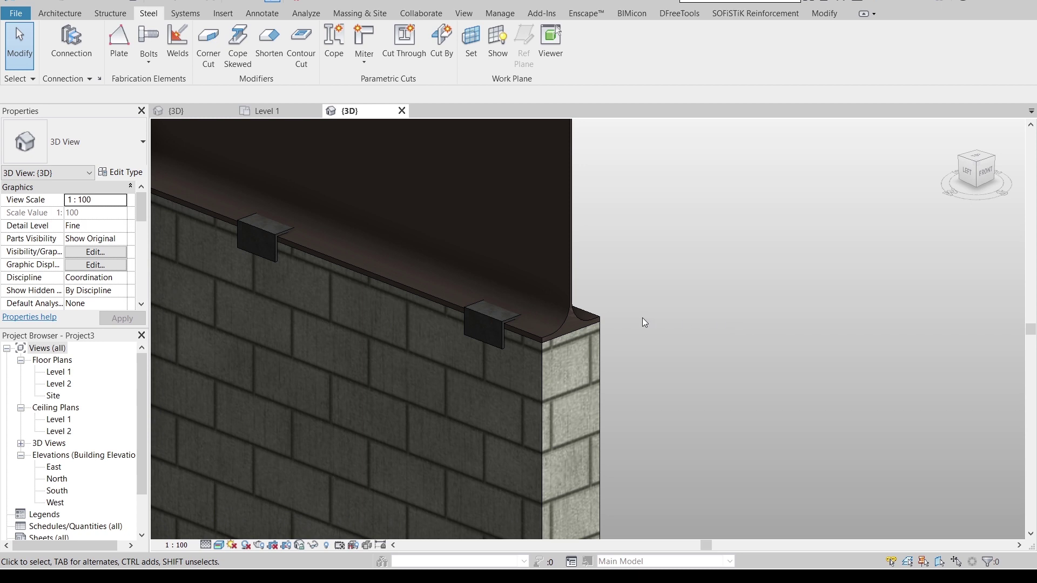
{"action": "left_click", "coordinate": [220, 544]}
{"action": "left_click", "coordinate": [249, 477]}
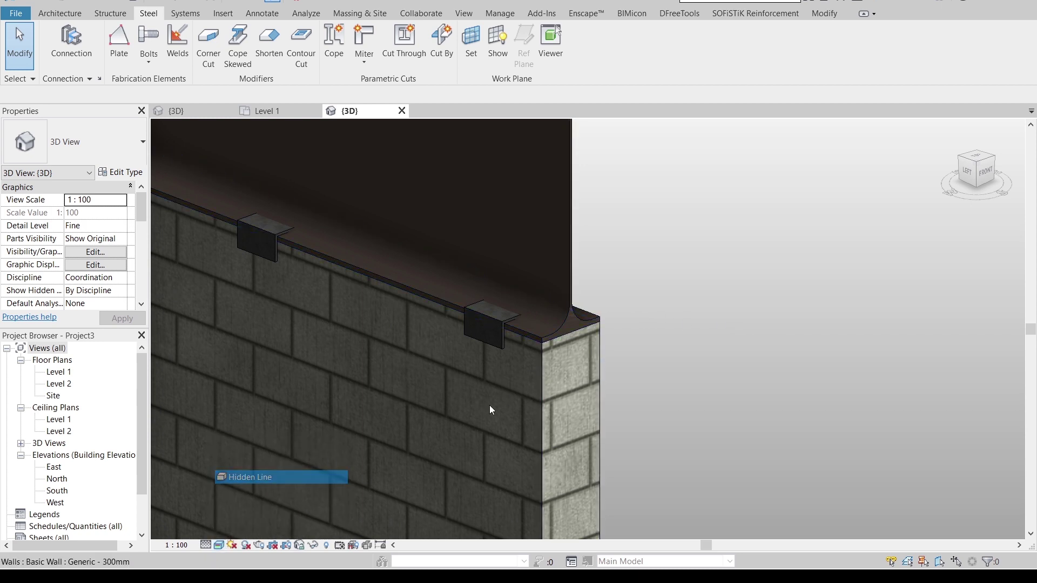
- Delete the middle and back-end plates, keeping only the one near the wall's front end
{"action": "middle_click_drag", "start_coordinate": [748, 331], "coordinate": [702, 346], "text": "shift"}
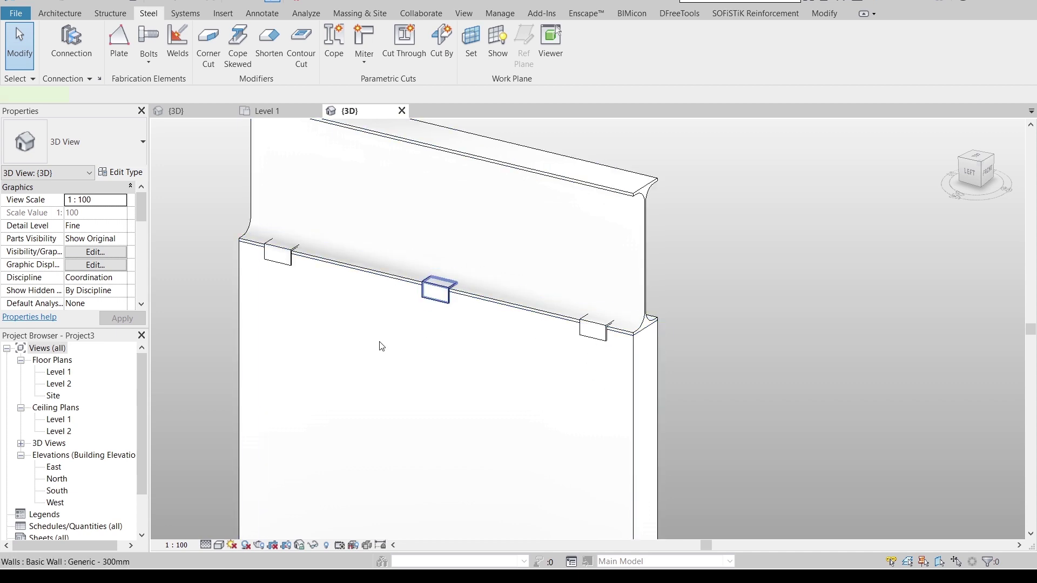
{"action": "left_click", "coordinate": [281, 258], "text": "ctrl"}
{"action": "key", "text": "Delete"}
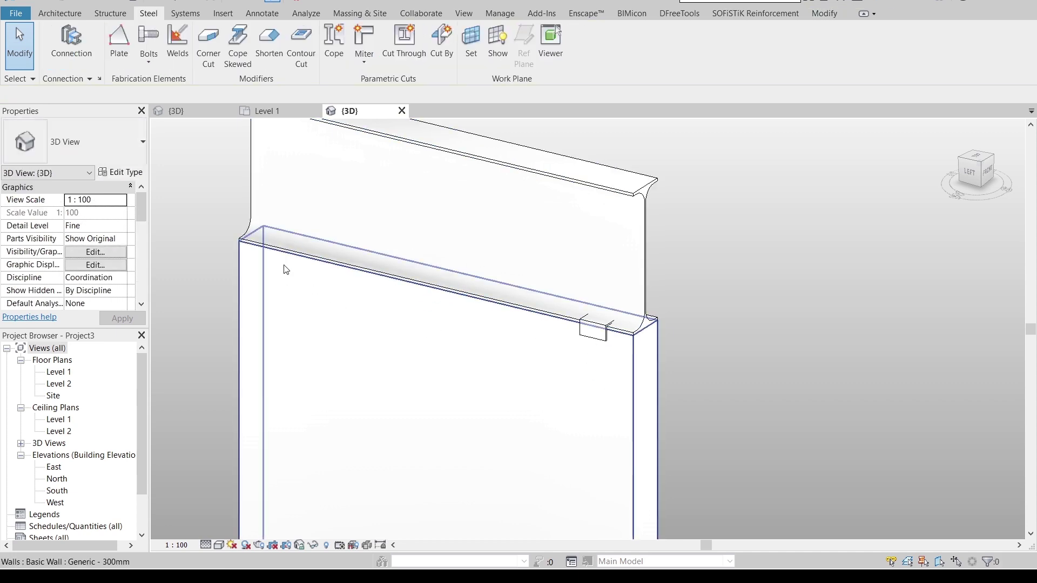
- Create a rectangular bolt pattern of 200 by 110 mm covering the vertical face of the remaining L-shaped plate
{"action": "left_click", "coordinate": [144, 64]}
{"action": "left_click", "coordinate": [128, 85]}
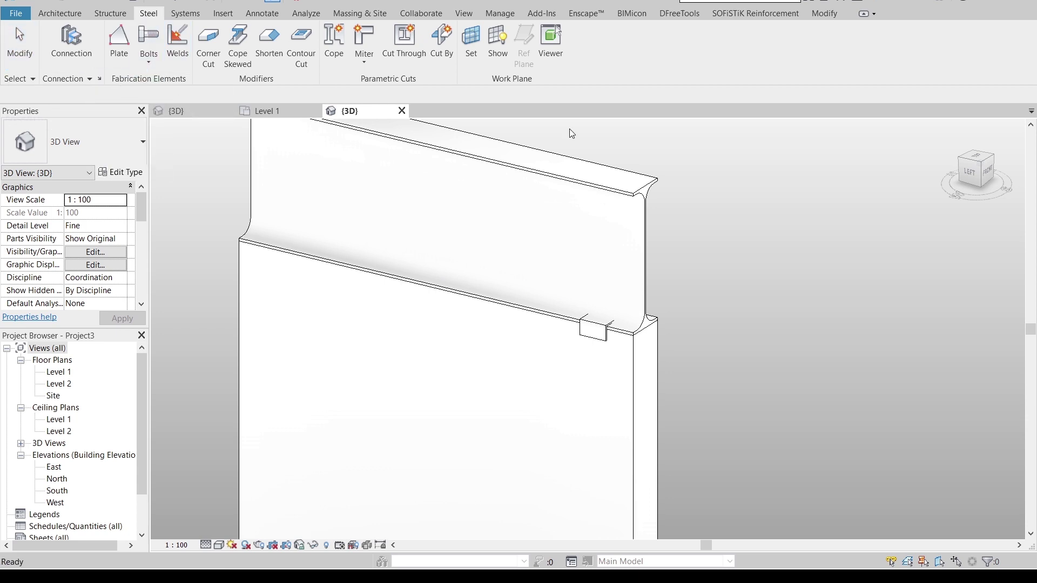
{"action": "left_click", "coordinate": [592, 336]}
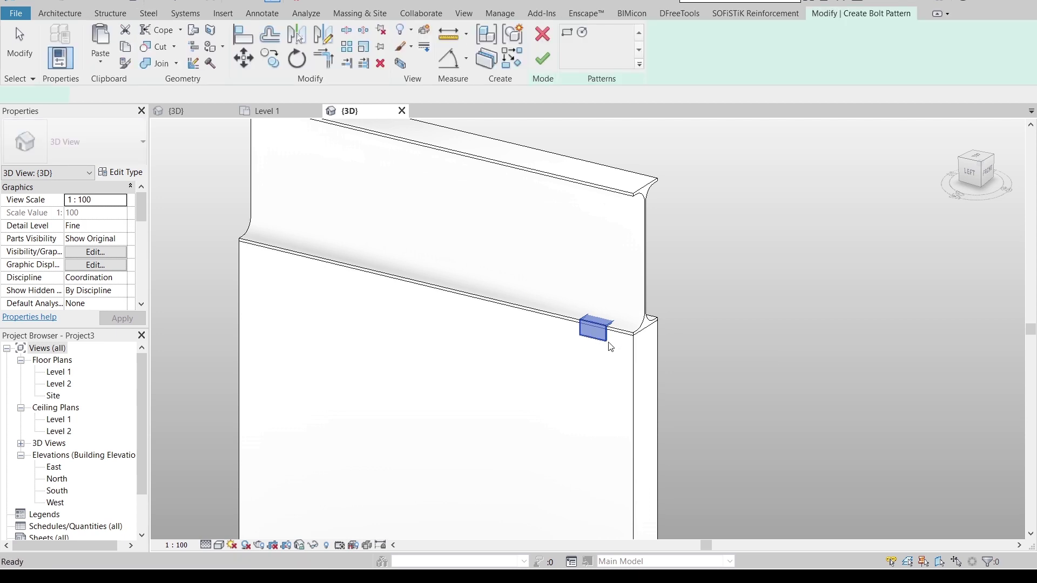
{"action": "left_click", "coordinate": [565, 36]}
{"action": "scroll", "coordinate": [630, 363], "scroll_direction": "up", "scroll_amount": 5}
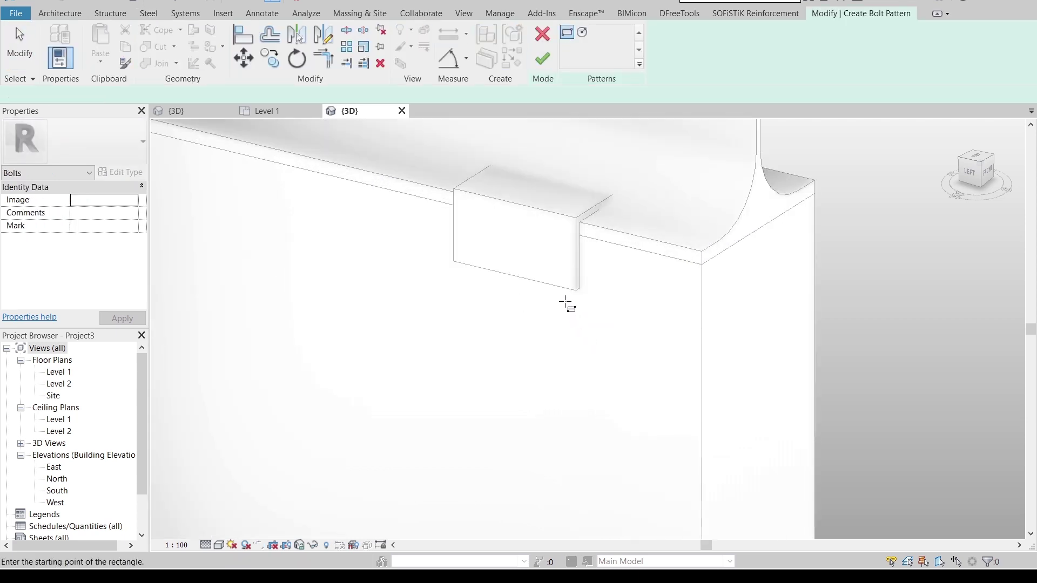
{"action": "left_click", "coordinate": [576, 292]}
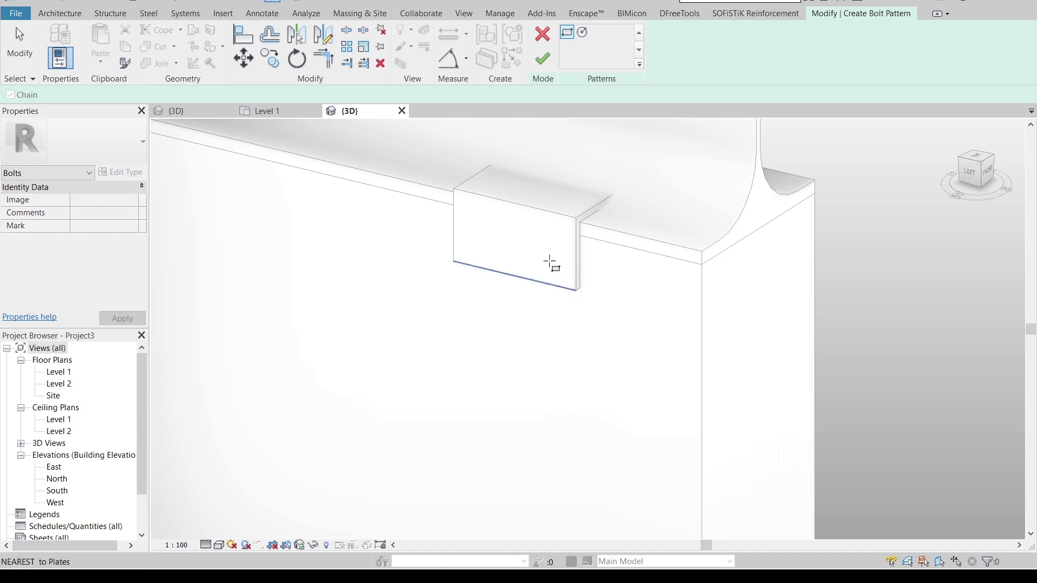
{"action": "left_click", "coordinate": [454, 196]}
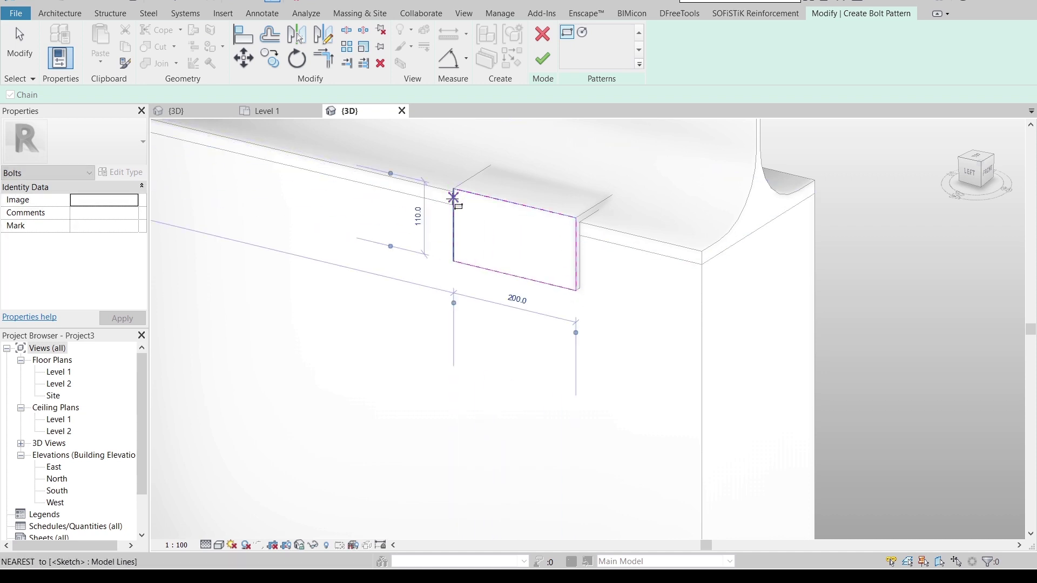
{"action": "left_click", "coordinate": [542, 58]}
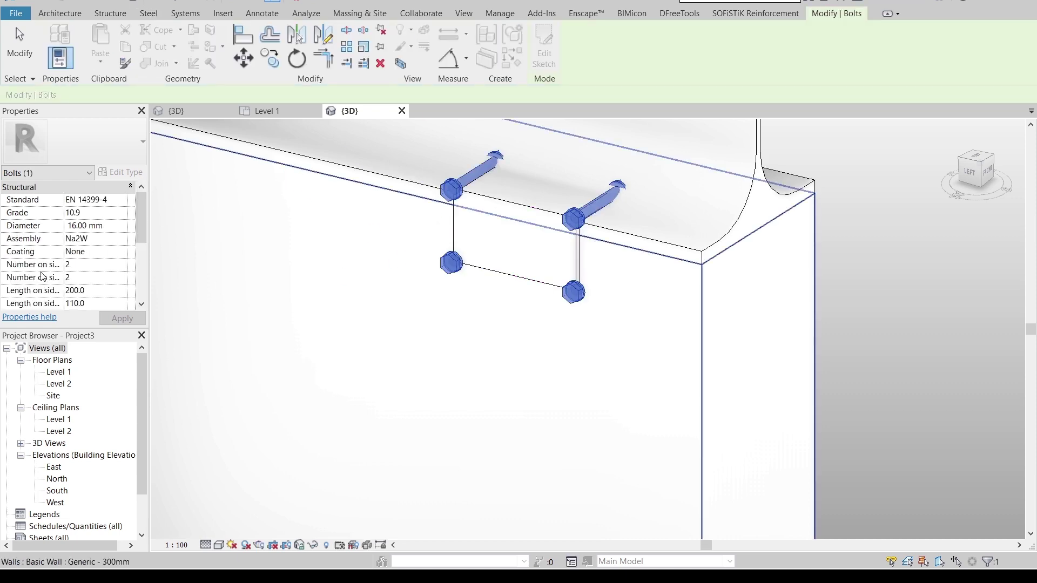
- Set both edge distances of the bolt pattern to 30 mm
{"action": "scroll", "coordinate": [94, 301], "scroll_direction": "down", "scroll_amount": 3}
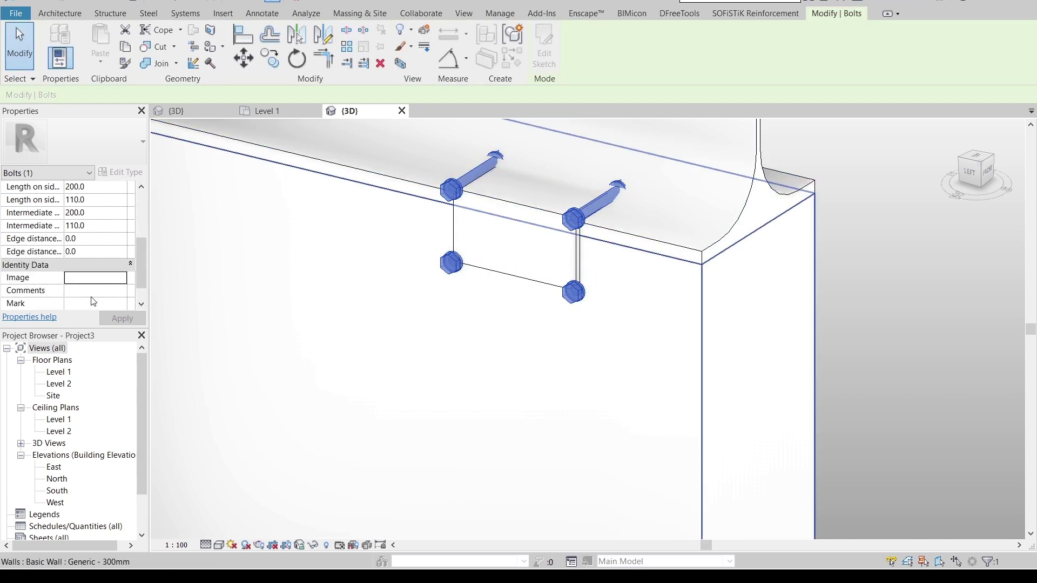
{"action": "scroll", "coordinate": [129, 267], "scroll_direction": "up", "scroll_amount": 3}
{"action": "scroll", "coordinate": [116, 273], "scroll_direction": "down", "scroll_amount": 2}
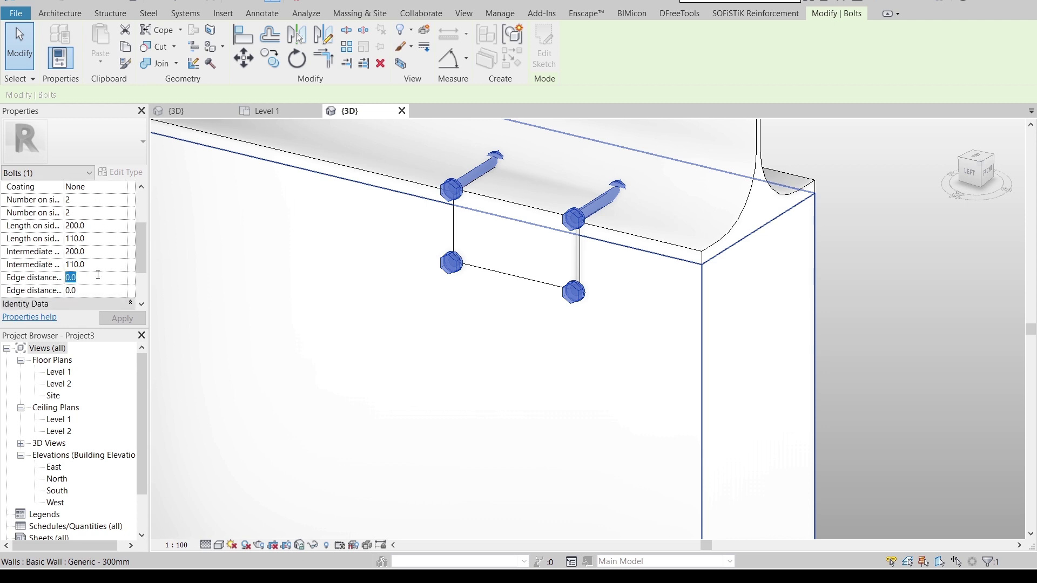
{"action": "type", "text": "30.0"}
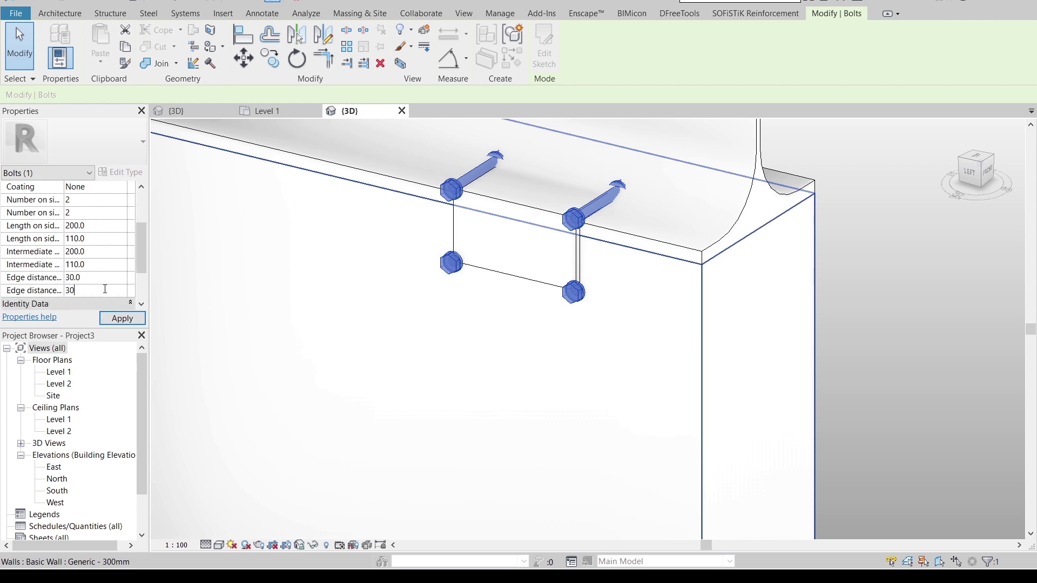
{"action": "left_click", "coordinate": [115, 321]}
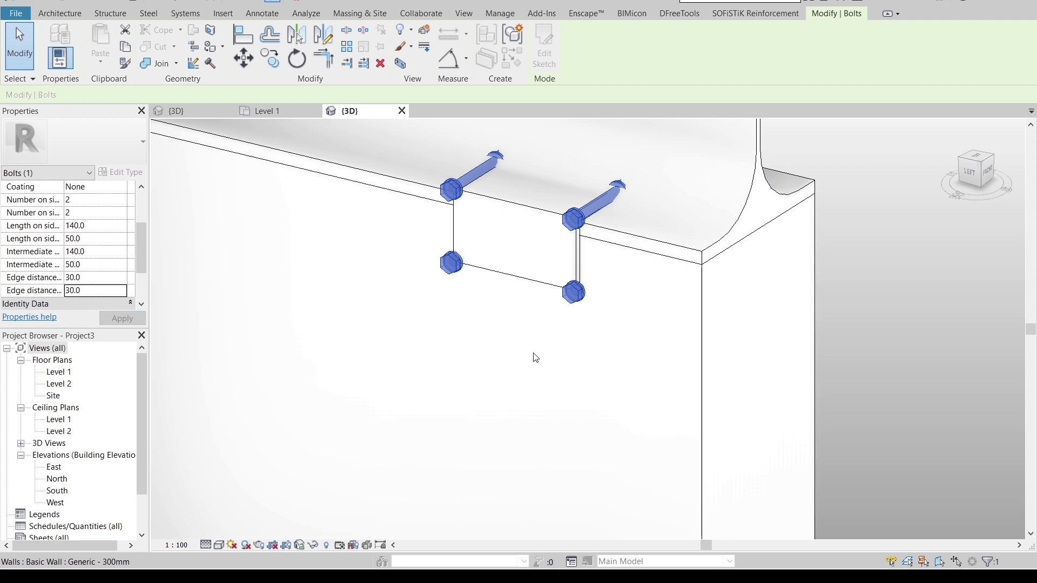
- In the left view, copy the plate together with its bolts 1200 mm horizontally to the middle of the bottom flange
{"action": "middle_click_drag", "start_coordinate": [533, 354], "coordinate": [514, 192], "text": "shift"}
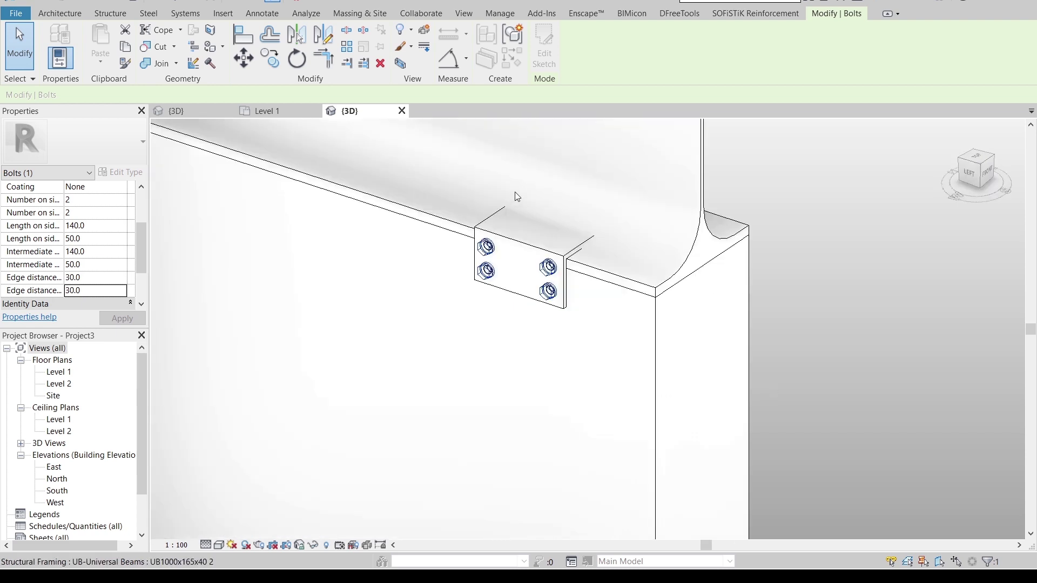
{"action": "left_click", "coordinate": [506, 228]}
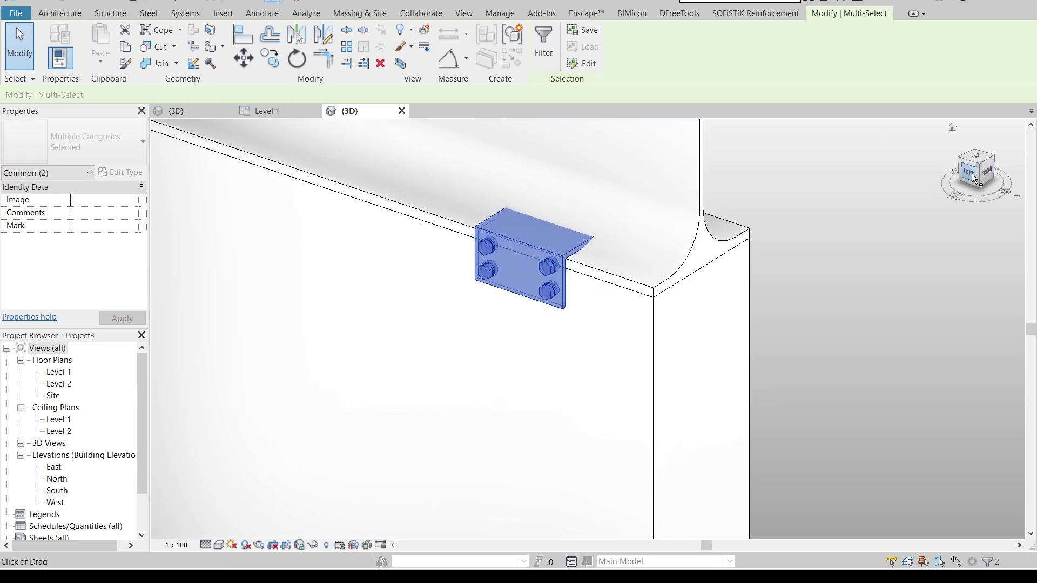
{"action": "left_click", "coordinate": [972, 178]}
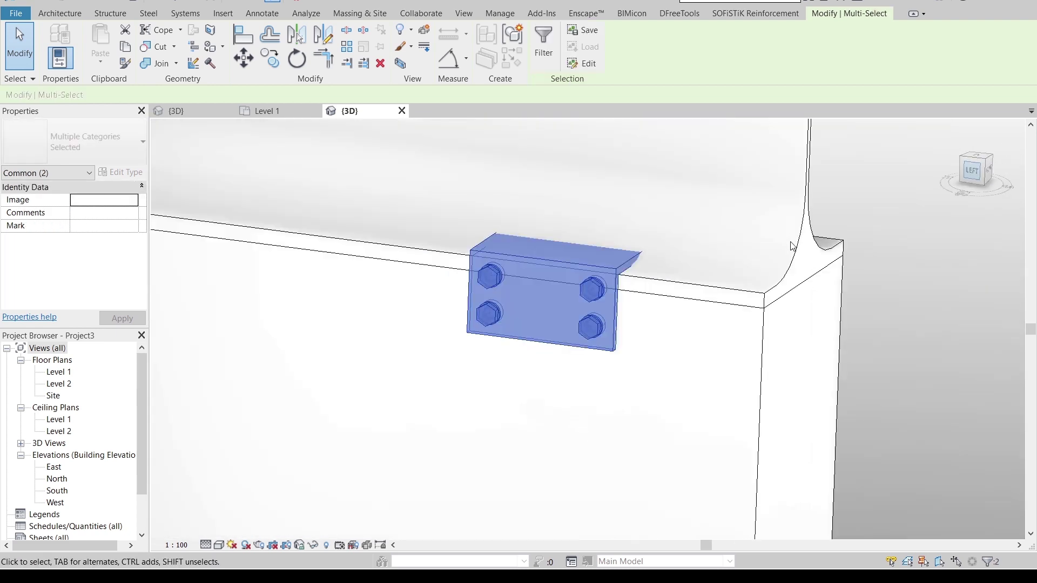
{"action": "scroll", "coordinate": [793, 246], "scroll_direction": "down", "scroll_amount": 2}
{"action": "scroll", "coordinate": [848, 223], "scroll_direction": "up", "scroll_amount": 2}
{"action": "left_click", "coordinate": [974, 170]}
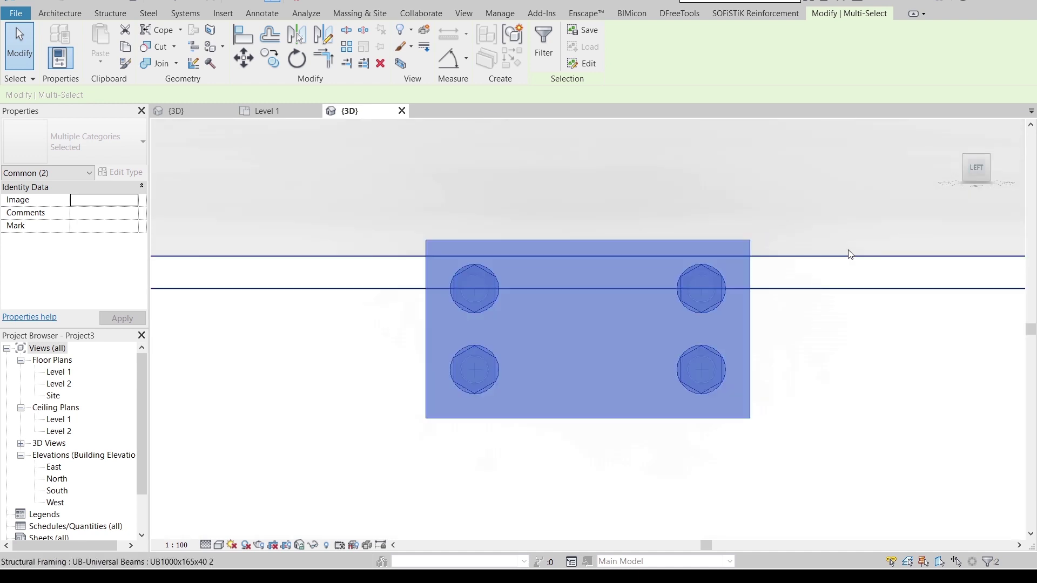
{"action": "scroll", "coordinate": [840, 274], "scroll_direction": "down", "scroll_amount": 9}
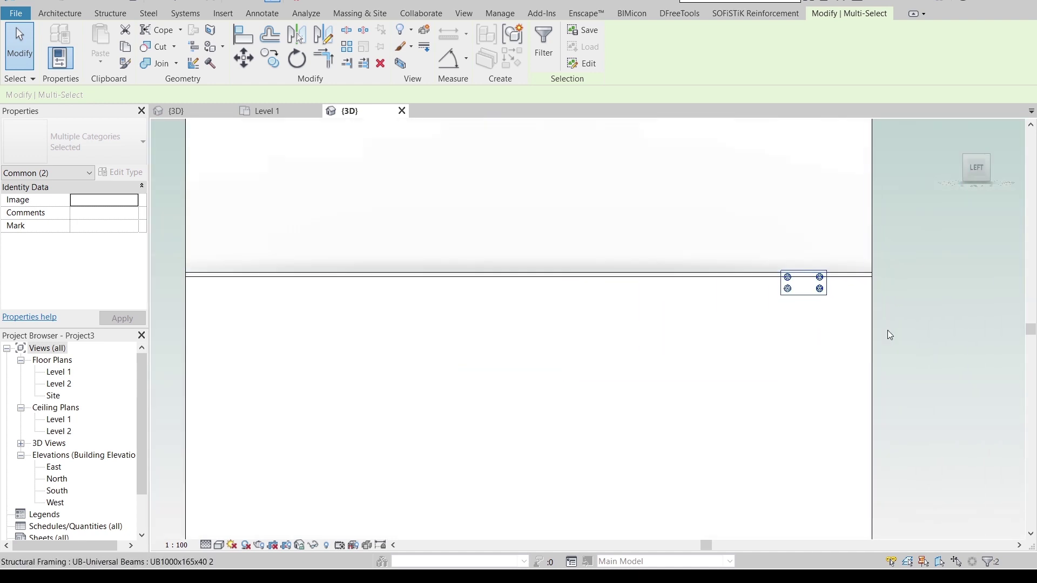
{"action": "key", "text": "c"}
{"action": "key", "text": "o"}
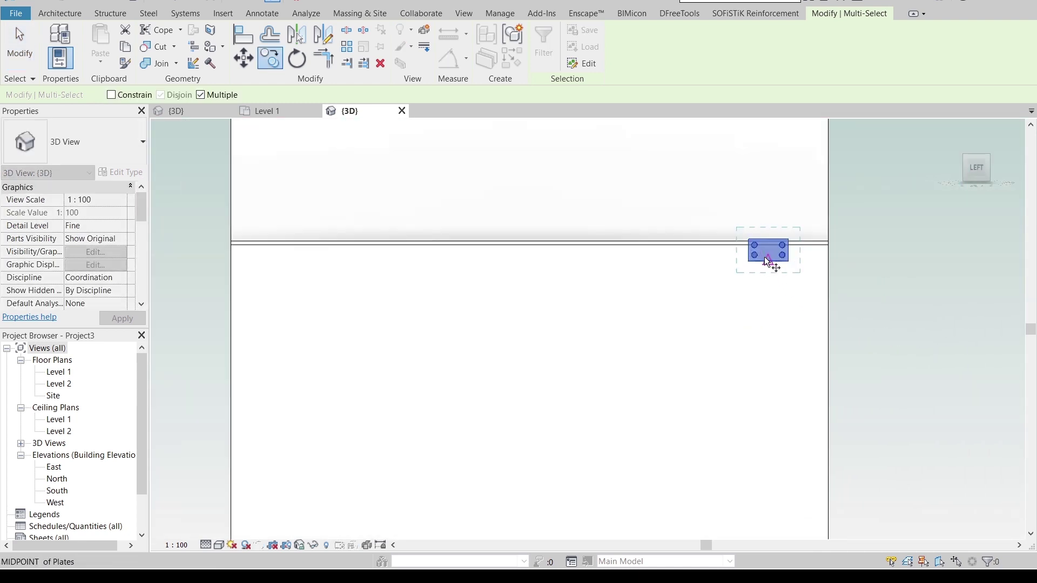
{"action": "left_click", "coordinate": [765, 257]}
{"action": "type", "text": "12"}
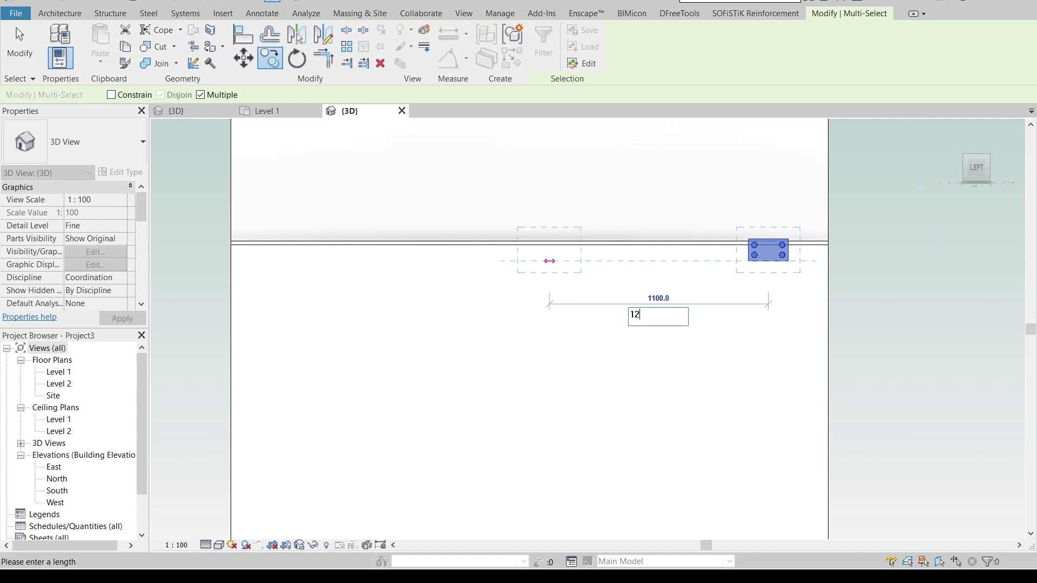
{"action": "type", "text": "20.0"}
{"action": "key", "text": "Return"}
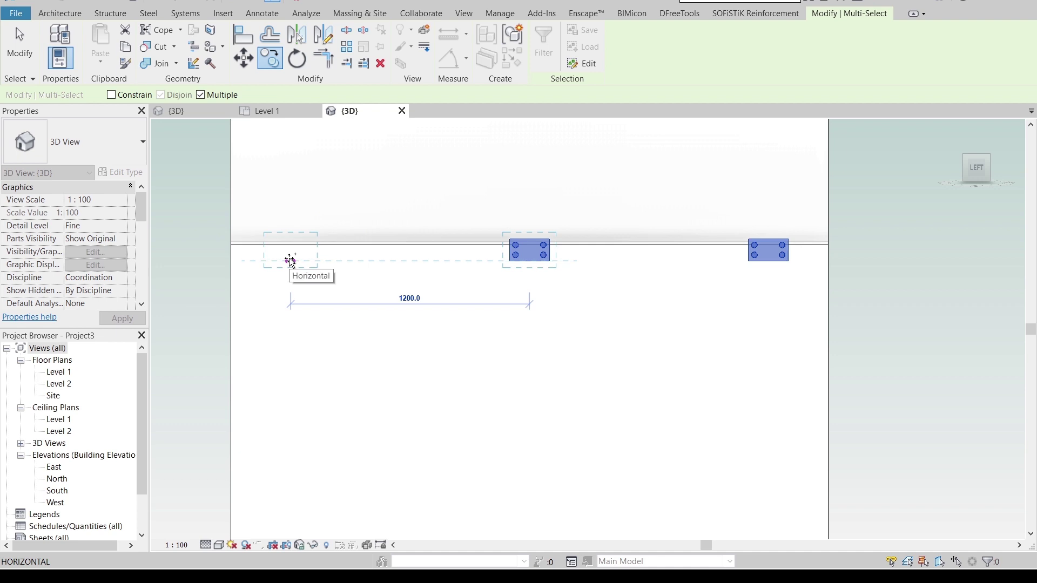
- Place a further copy of the bolted plate about 1200 mm beyond the middle one, near the opposite wall end
{"action": "left_click", "coordinate": [291, 260]}
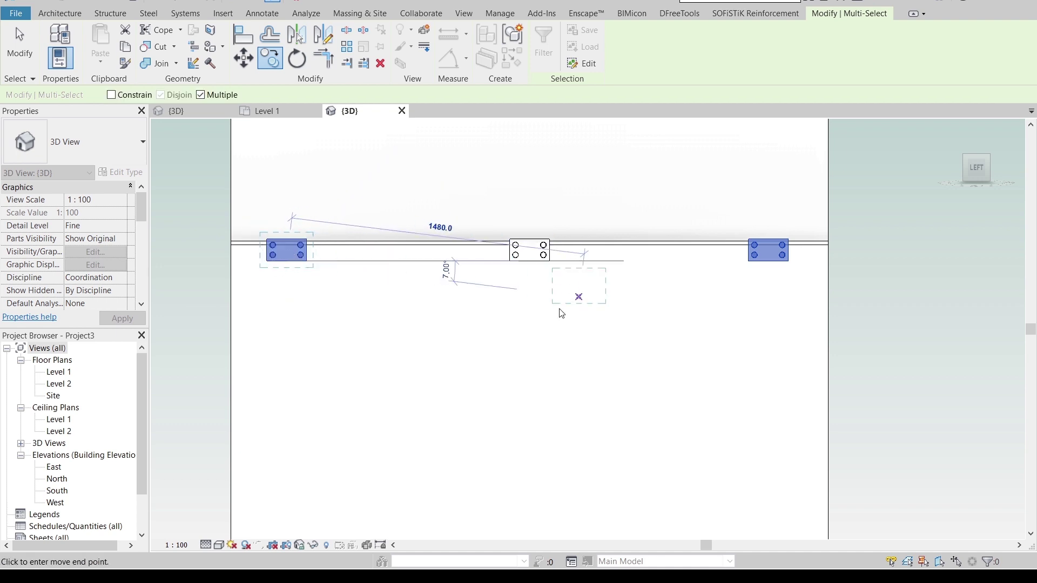
{"action": "key", "text": "Escape"}
{"action": "key", "text": "Escape"}
- Mirror the three L-shaped plates together with their bolts about the wall's centreline in the Level 2 plan
{"action": "left_click", "coordinate": [297, 260]}
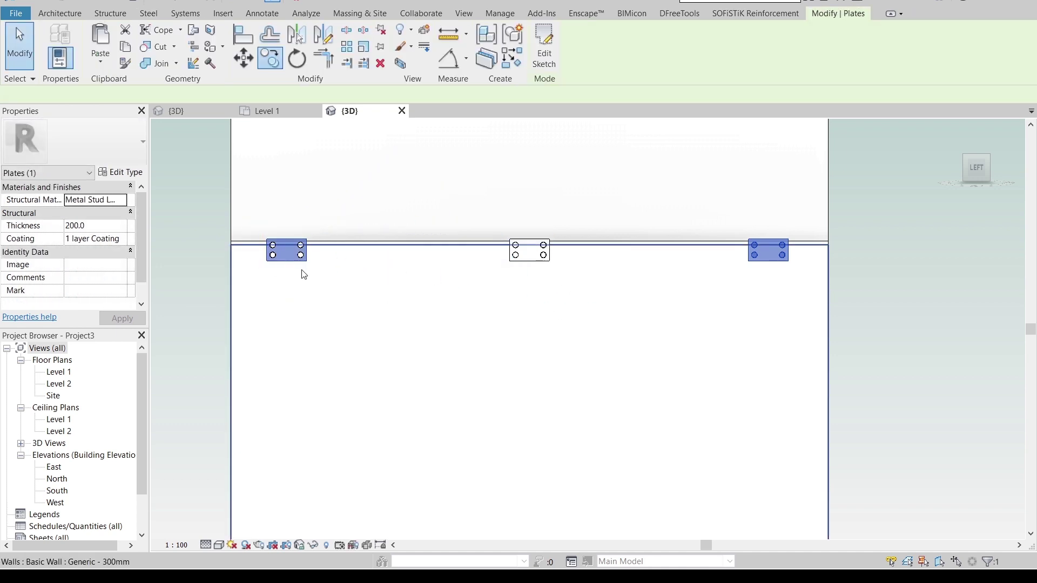
{"action": "scroll", "coordinate": [300, 259], "scroll_direction": "up", "scroll_amount": 2}
{"action": "left_click", "coordinate": [318, 270], "text": "ctrl"}
{"action": "scroll", "coordinate": [345, 280], "scroll_direction": "down", "scroll_amount": 6}
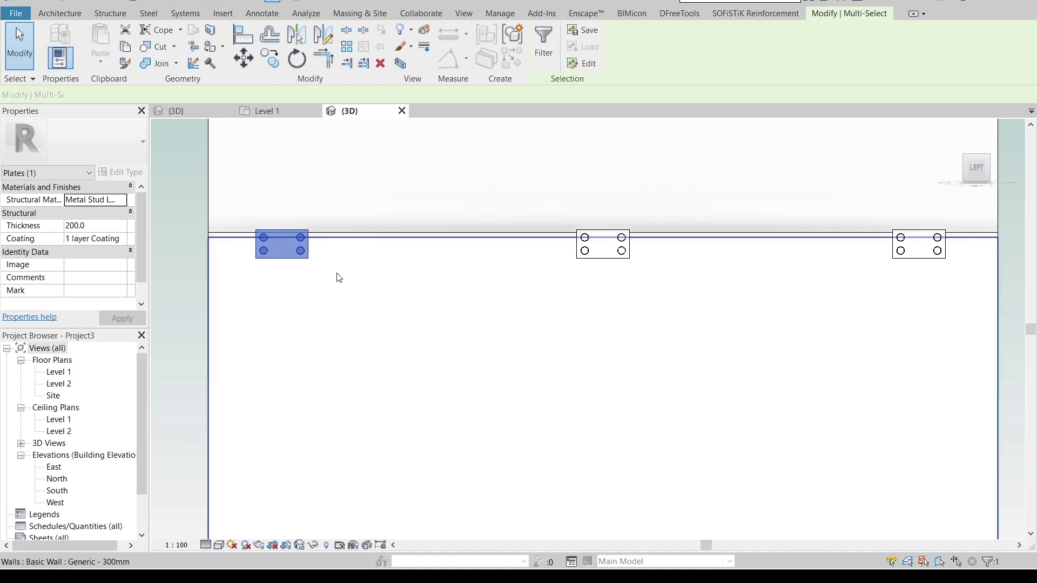
{"action": "scroll", "coordinate": [440, 289], "scroll_direction": "up", "scroll_amount": 4}
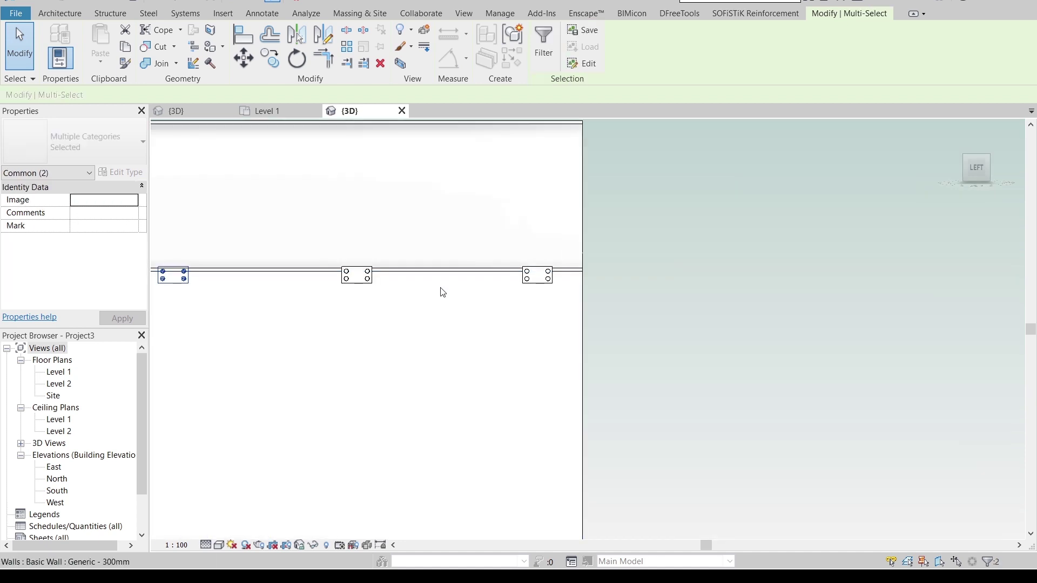
{"action": "left_click", "coordinate": [275, 288], "text": "ctrl"}
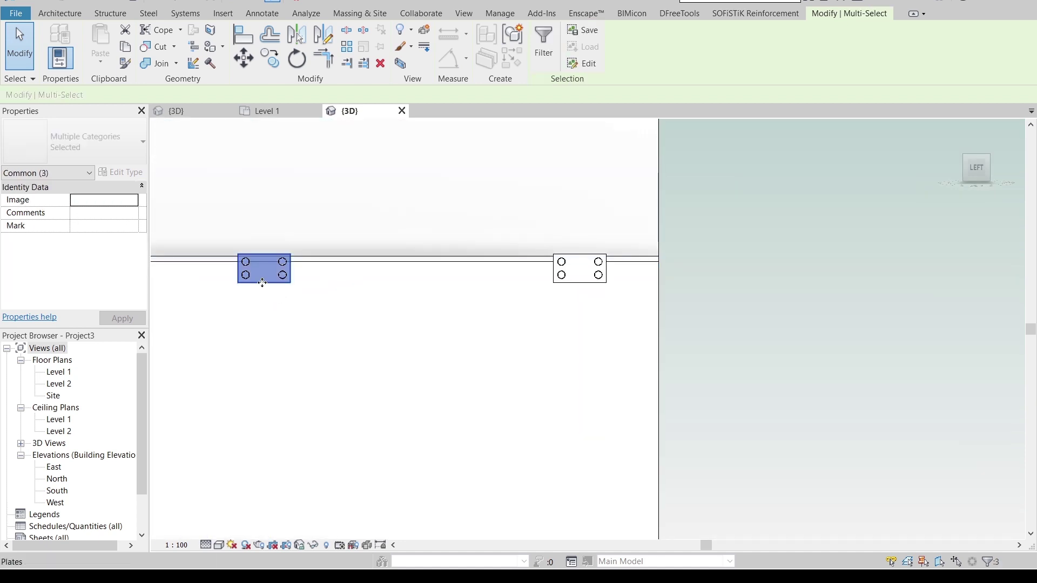
{"action": "scroll", "coordinate": [312, 273], "scroll_direction": "up", "scroll_amount": 5}
{"action": "scroll", "coordinate": [540, 278], "scroll_direction": "down", "scroll_amount": 2}
{"action": "middle_click_drag", "start_coordinate": [508, 349], "coordinate": [577, 340]}
{"action": "scroll", "coordinate": [577, 340], "scroll_direction": "down", "scroll_amount": 3}
{"action": "middle_click_drag", "start_coordinate": [622, 229], "coordinate": [428, 277]}
{"action": "scroll", "coordinate": [428, 277], "scroll_direction": "up", "scroll_amount": 3}
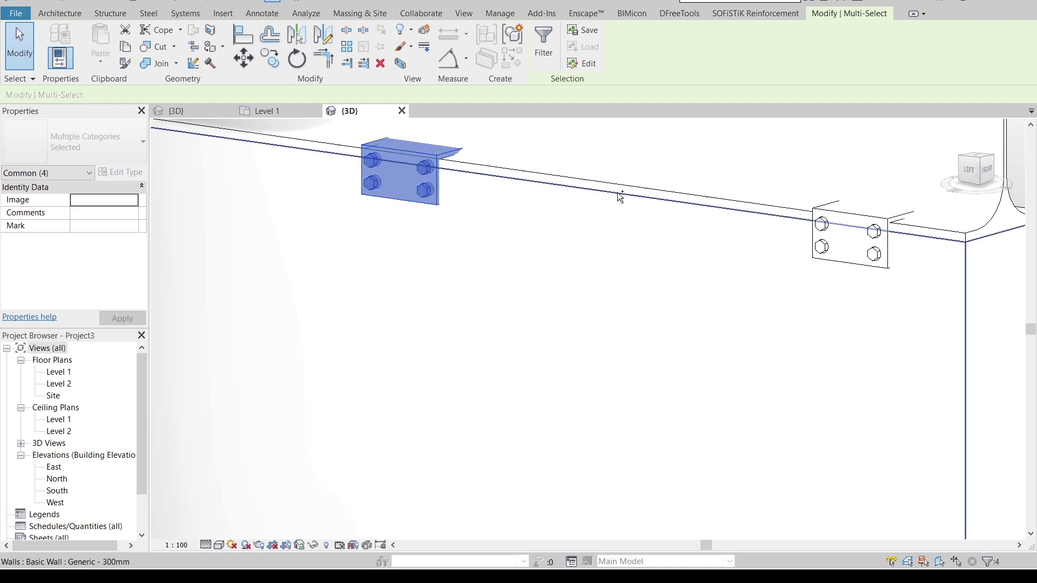
{"action": "left_click", "coordinate": [822, 235], "text": "ctrl"}
{"action": "left_click", "coordinate": [843, 231], "text": "ctrl"}
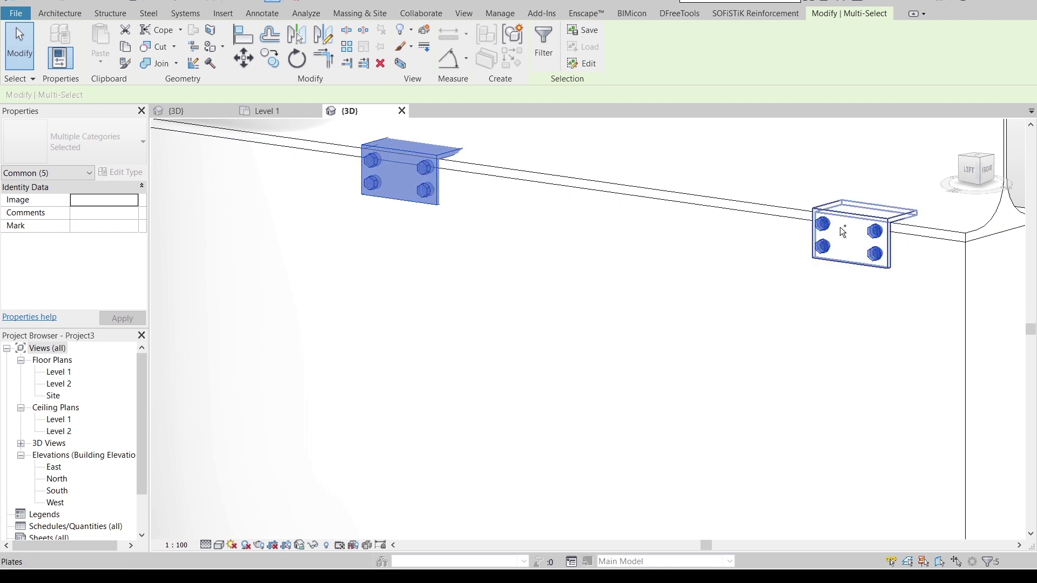
{"action": "left_click", "coordinate": [840, 227], "text": "ctrl"}
{"action": "double_click", "coordinate": [54, 384]}
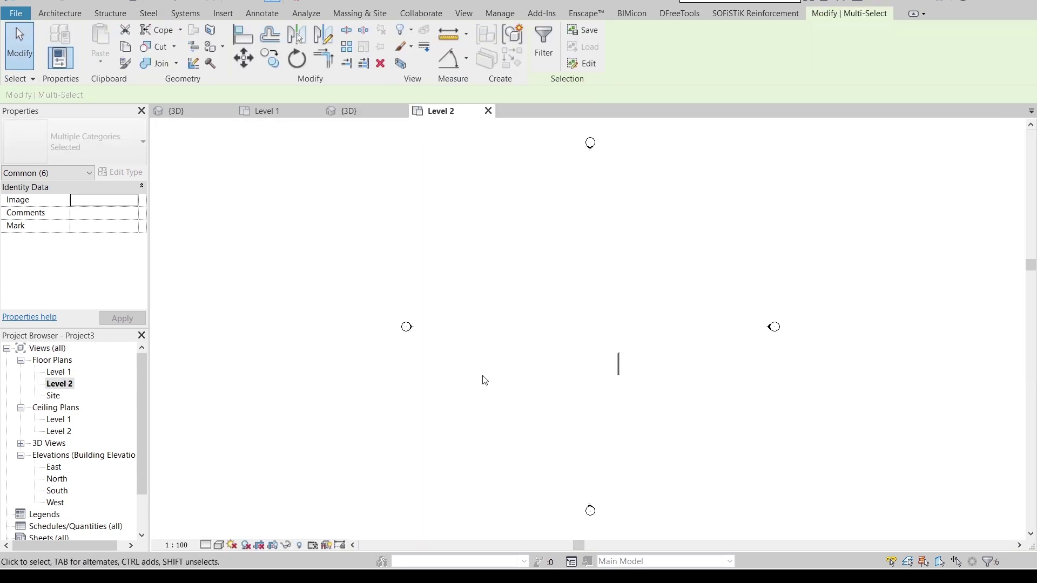
{"action": "key", "text": "d"}
{"action": "key", "text": "m"}
{"action": "scroll", "coordinate": [660, 408], "scroll_direction": "up", "scroll_amount": 5}
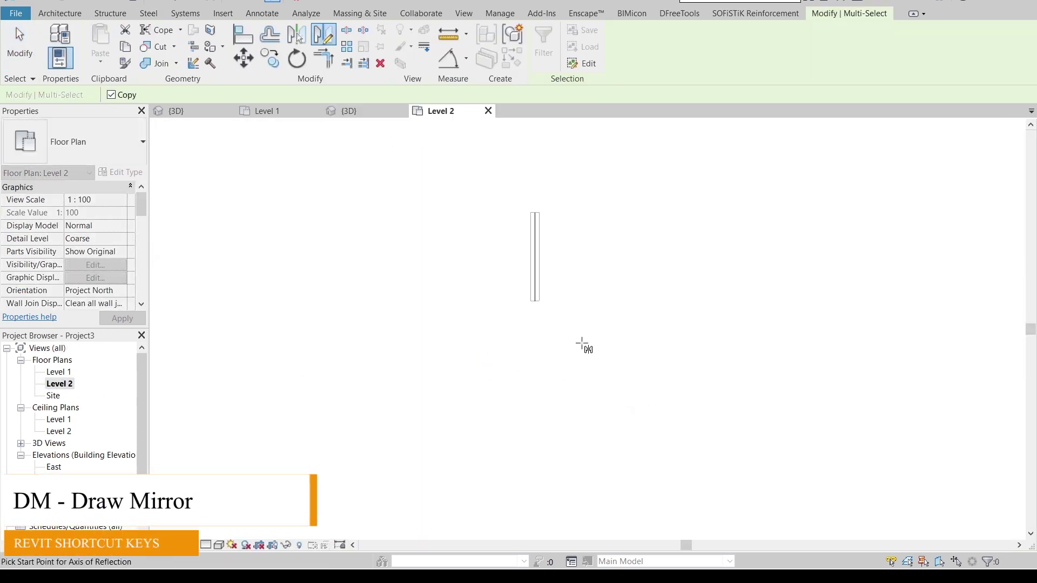
{"action": "scroll", "coordinate": [493, 319], "scroll_direction": "up", "scroll_amount": 5}
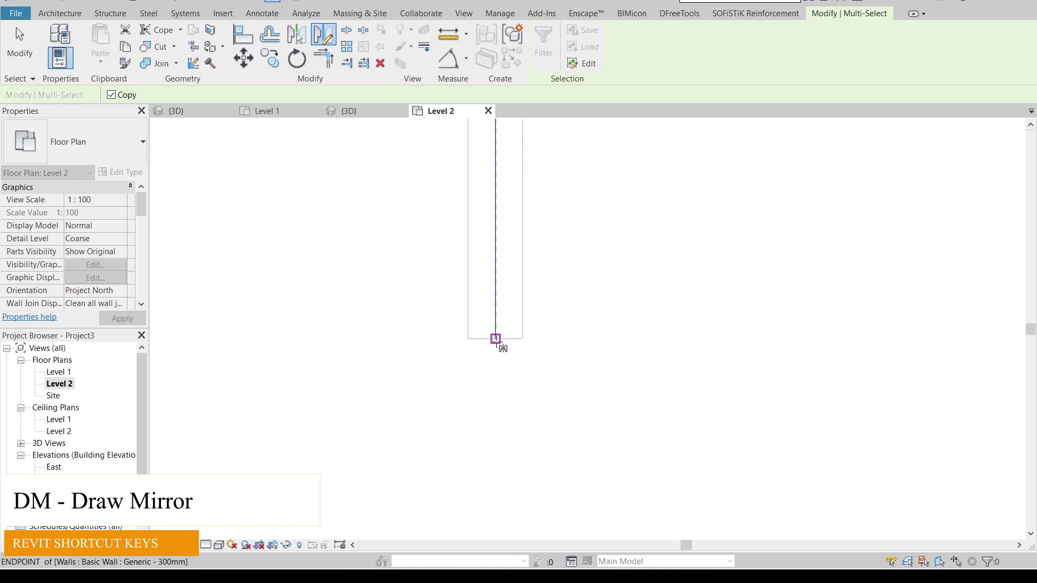
{"action": "left_click", "coordinate": [496, 339]}
{"action": "left_click", "coordinate": [492, 414]}
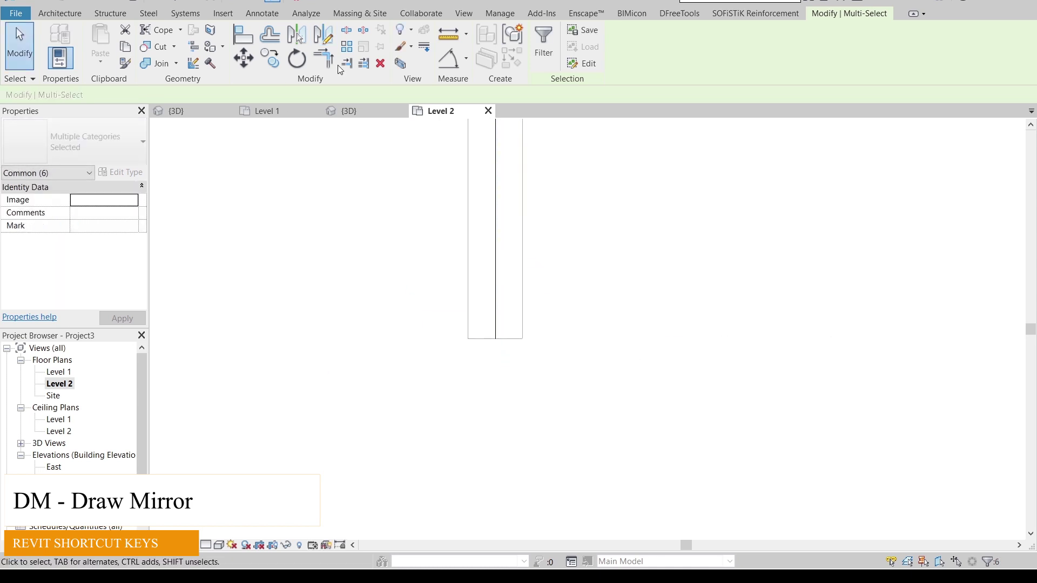
- Close the Level 2 plan and examine the bolted plates along both sides of the beam's bottom flange in 3D
{"action": "left_click", "coordinate": [361, 112]}
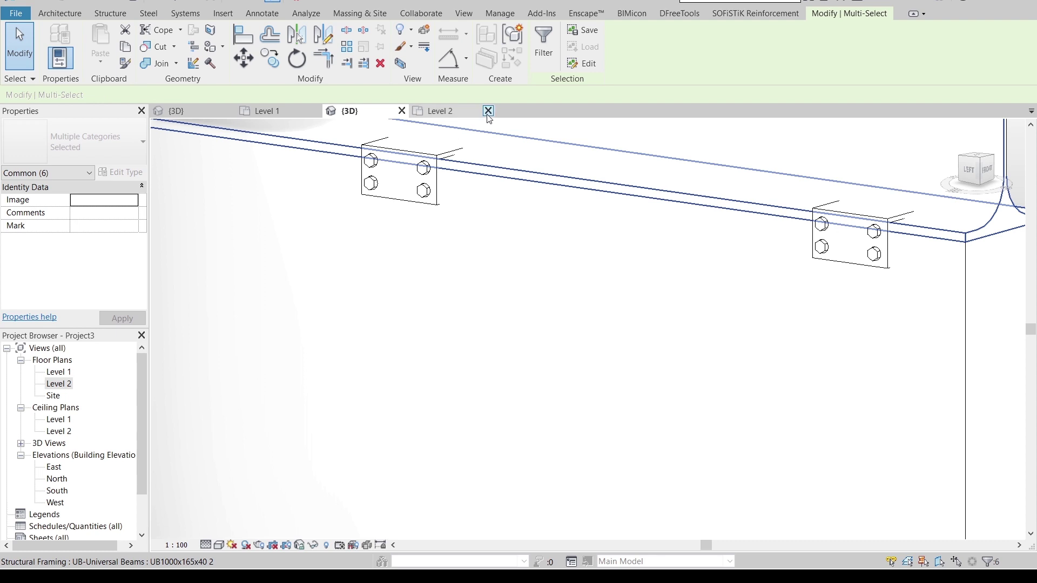
{"action": "left_click", "coordinate": [488, 111]}
{"action": "scroll", "coordinate": [565, 196], "scroll_direction": "down", "scroll_amount": 5}
{"action": "middle_click_drag", "start_coordinate": [591, 283], "coordinate": [557, 345], "text": "shift"}
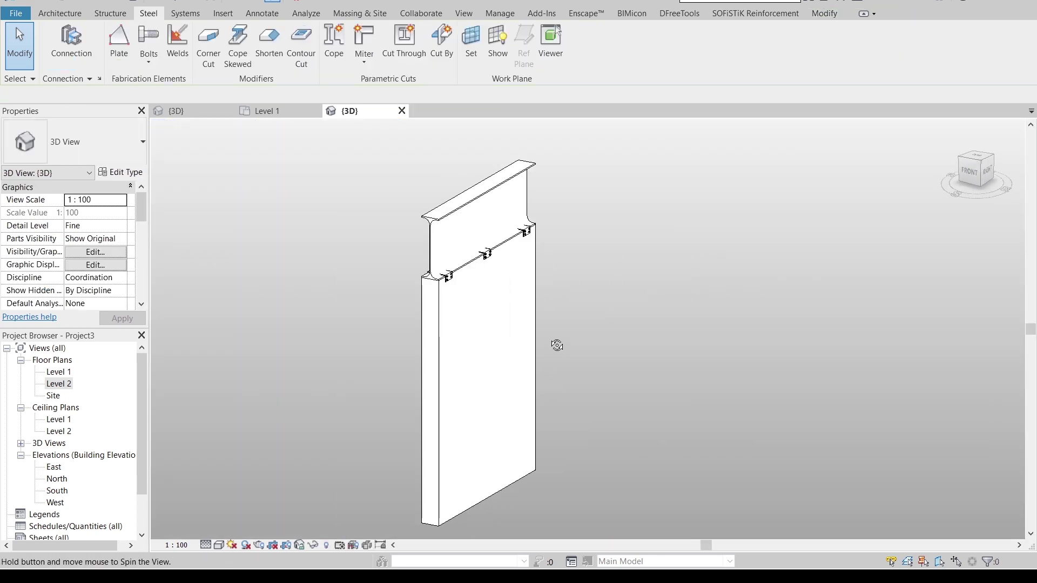
{"action": "scroll", "coordinate": [557, 345], "scroll_direction": "up", "scroll_amount": 6}
{"action": "middle_click_drag", "start_coordinate": [533, 247], "coordinate": [595, 377], "text": "shift"}
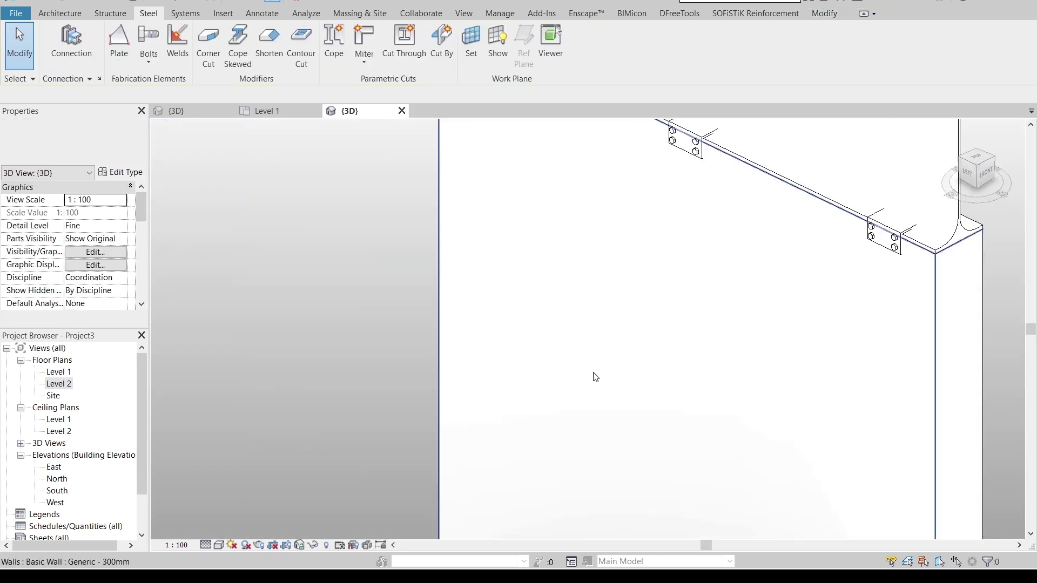
{"action": "scroll", "coordinate": [605, 344], "scroll_direction": "down", "scroll_amount": 7}
{"action": "middle_click_drag", "start_coordinate": [722, 312], "coordinate": [715, 353], "text": "shift"}
{"action": "scroll", "coordinate": [711, 339], "scroll_direction": "up", "scroll_amount": 2}
{"action": "middle_click_drag", "start_coordinate": [574, 273], "coordinate": [684, 313]}
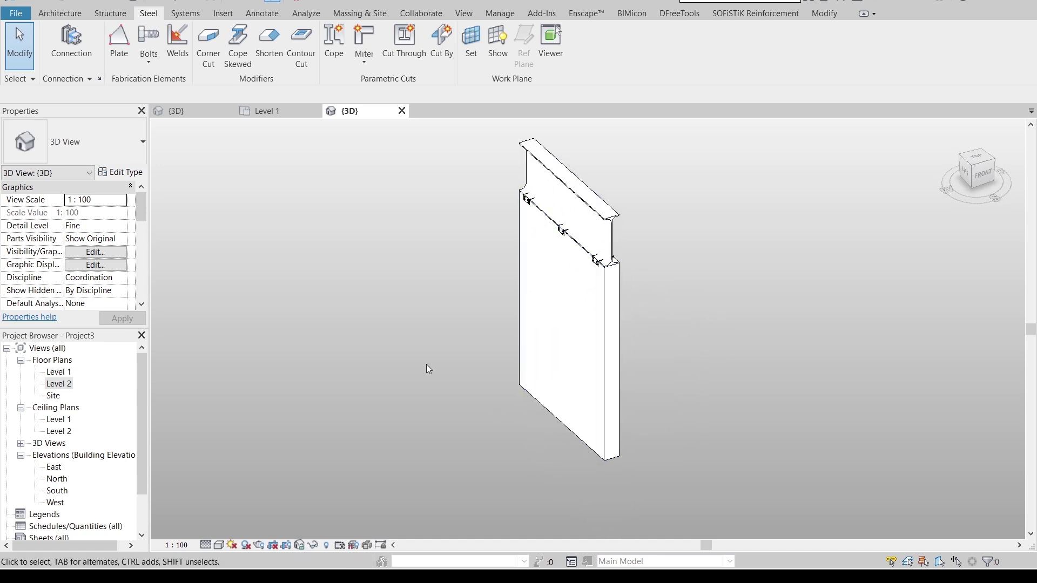
{"action": "middle_click_drag", "start_coordinate": [705, 336], "coordinate": [722, 414]}
{"action": "middle_click_drag", "start_coordinate": [740, 334], "coordinate": [780, 329]}
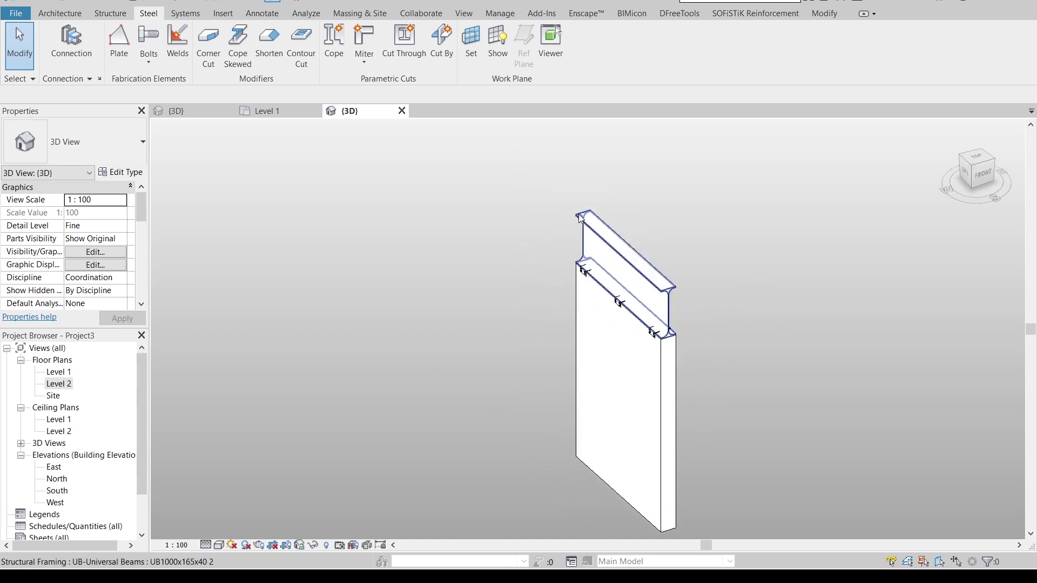
{"action": "scroll", "coordinate": [634, 224], "scroll_direction": "down", "scroll_amount": 2}
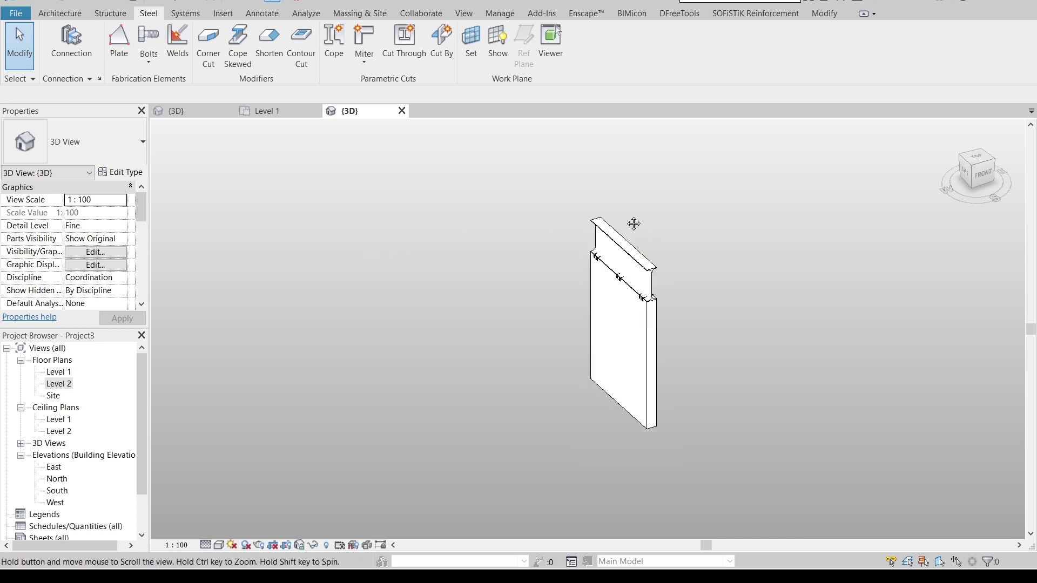
- Review the truss-supported metal deck in the 3D view of the Construction Ph Model project, and return to Project3's 3D view
{"action": "left_click", "coordinate": [176, 111]}
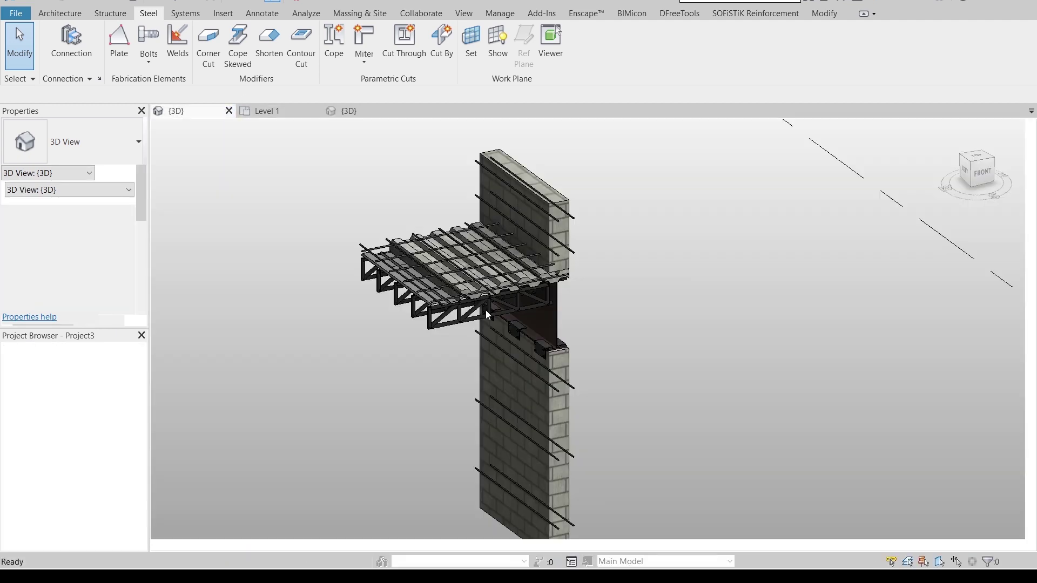
{"action": "middle_click_drag", "start_coordinate": [601, 316], "coordinate": [541, 294], "text": "shift"}
{"action": "scroll", "coordinate": [328, 272], "scroll_direction": "up", "scroll_amount": 2}
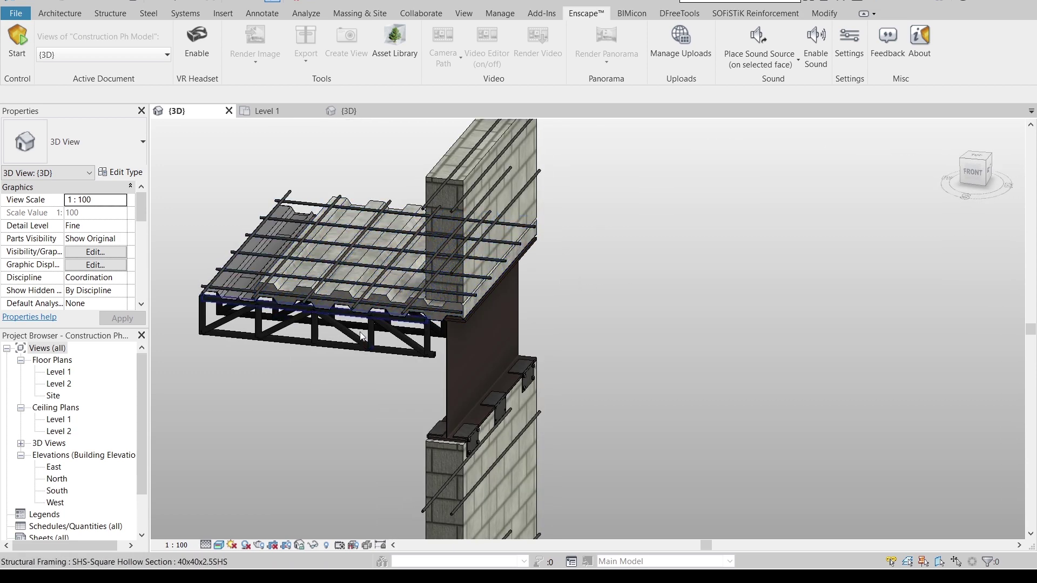
{"action": "left_click", "coordinate": [368, 111]}
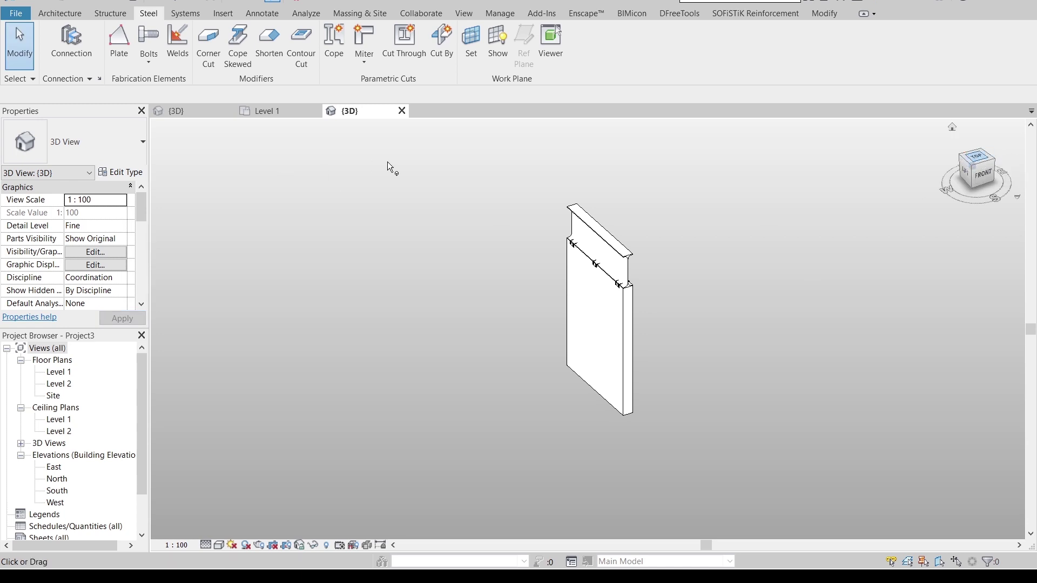
- Try to start a Roof by Footprint from the top orientation of the 3D view
{"action": "left_click", "coordinate": [977, 158]}
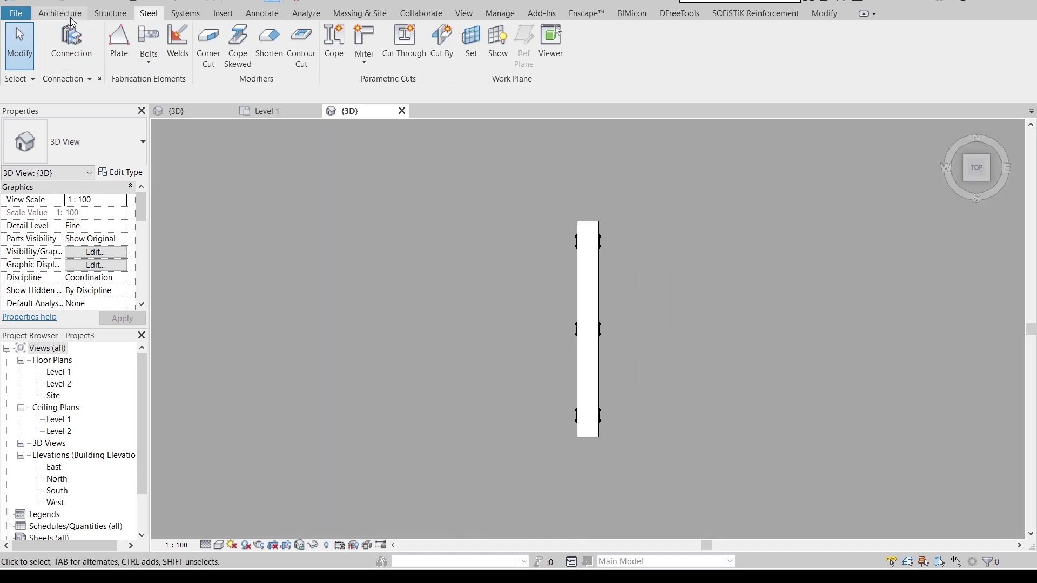
{"action": "left_click", "coordinate": [71, 18]}
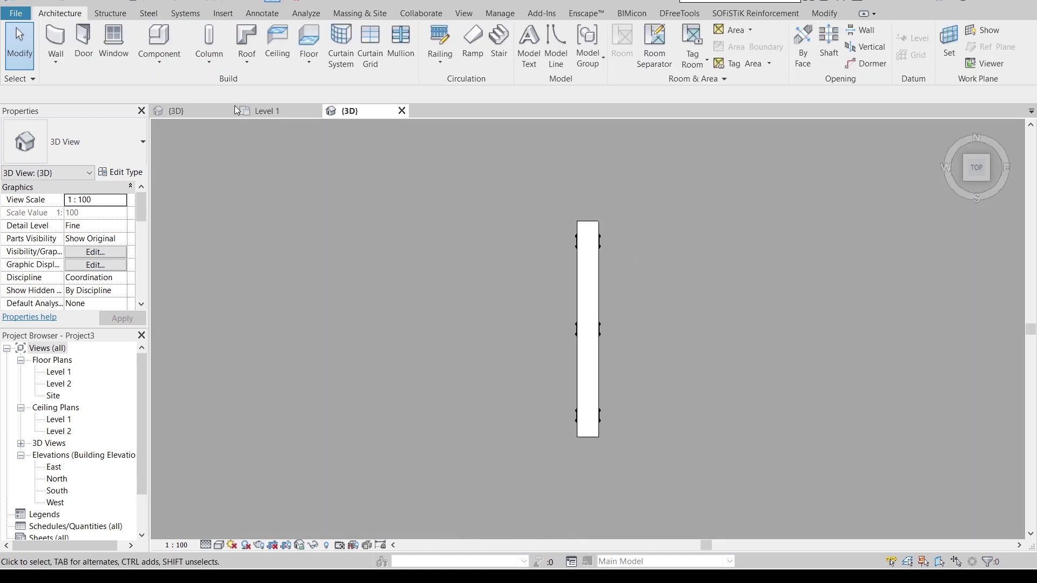
{"action": "left_click", "coordinate": [248, 64]}
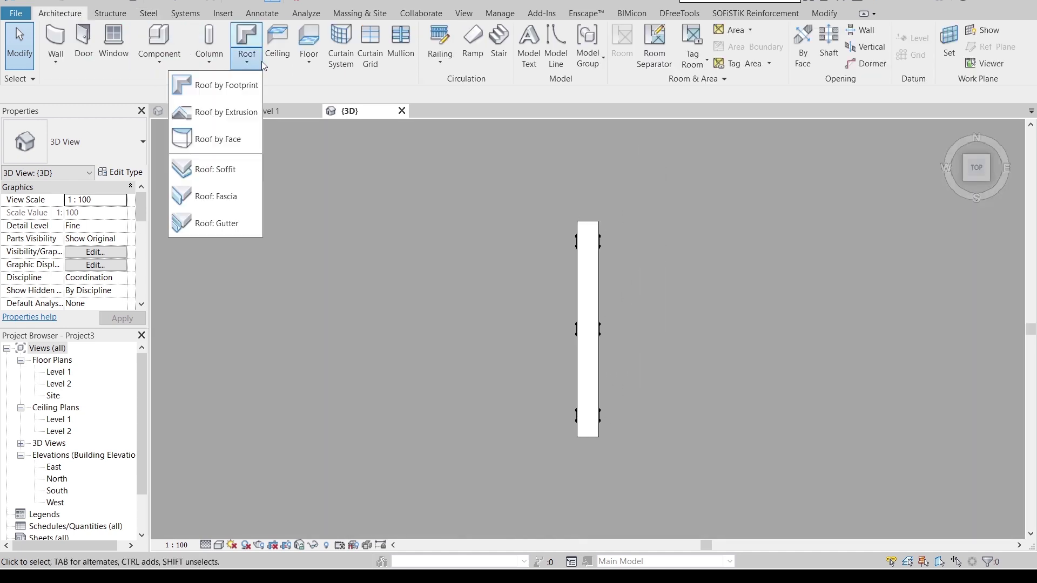
{"action": "left_click", "coordinate": [217, 87]}
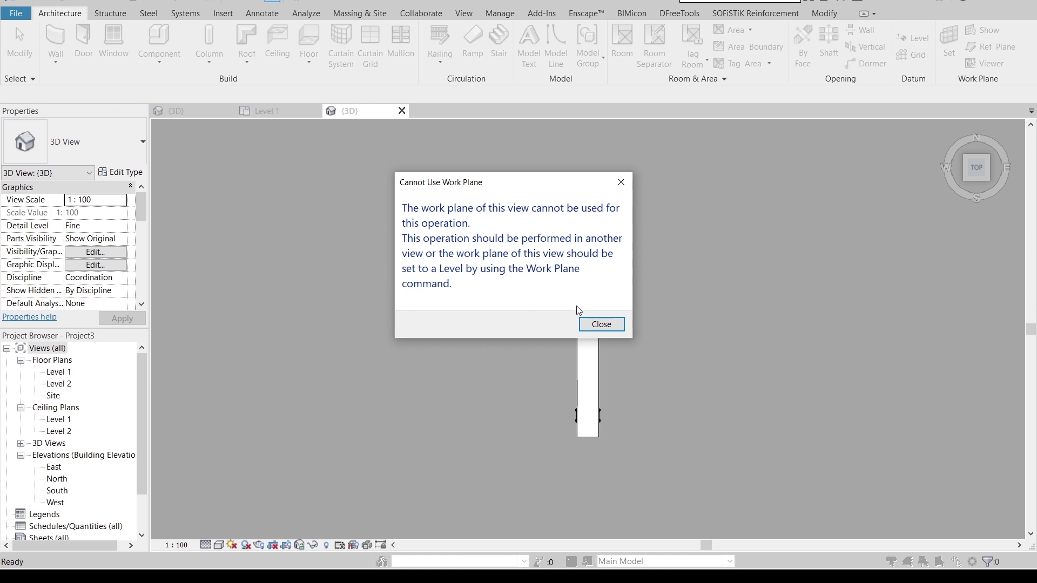
{"action": "left_click", "coordinate": [595, 324]}
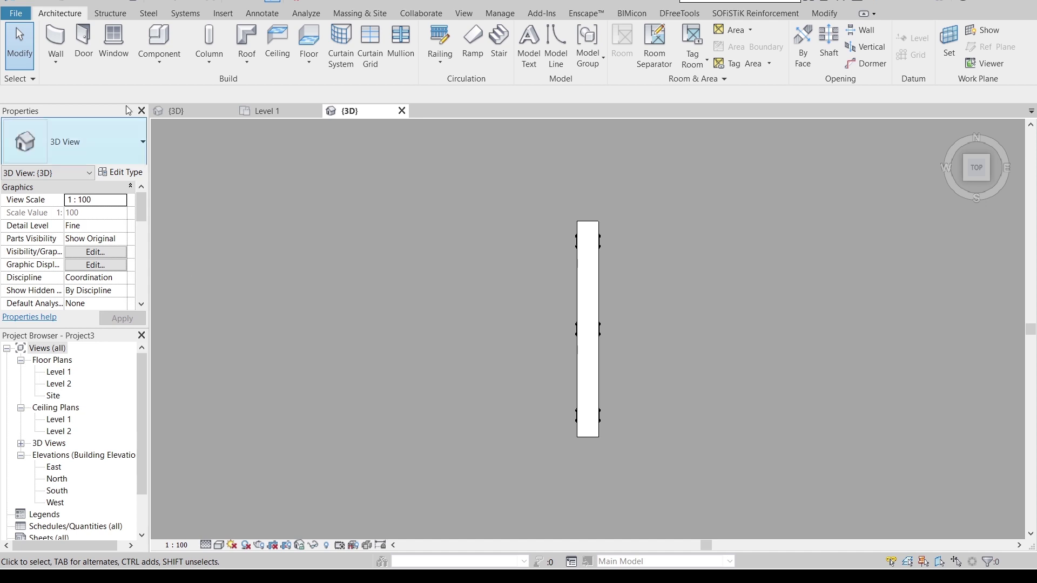
{"action": "left_click", "coordinate": [252, 69]}
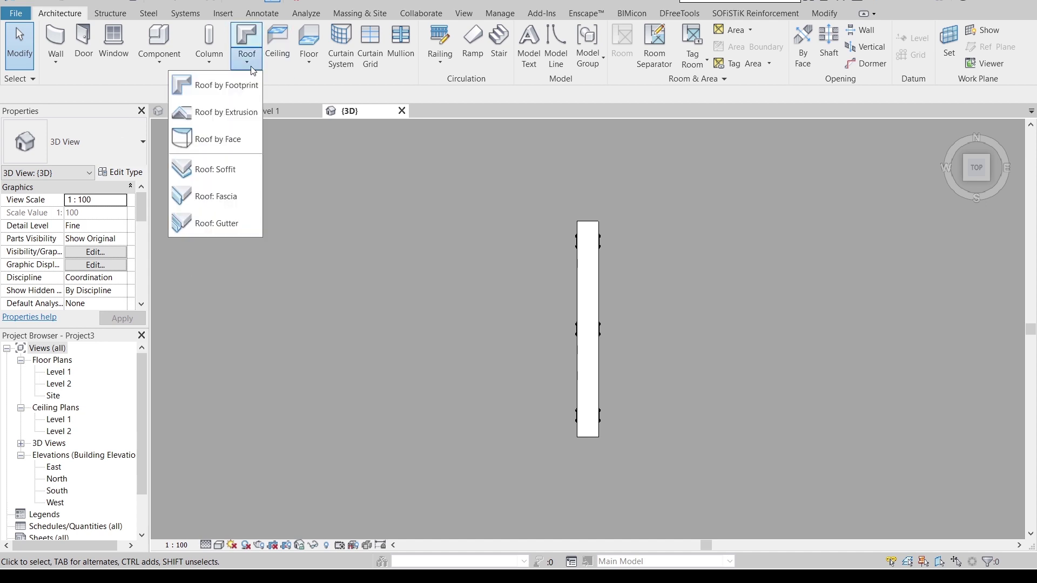
{"action": "left_click", "coordinate": [232, 86]}
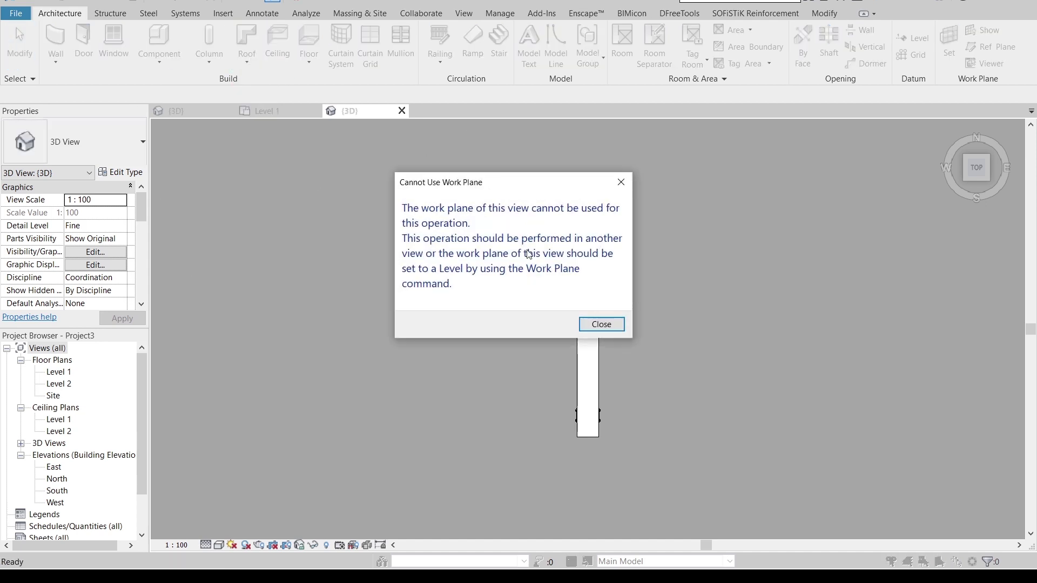
{"action": "left_click", "coordinate": [600, 324]}
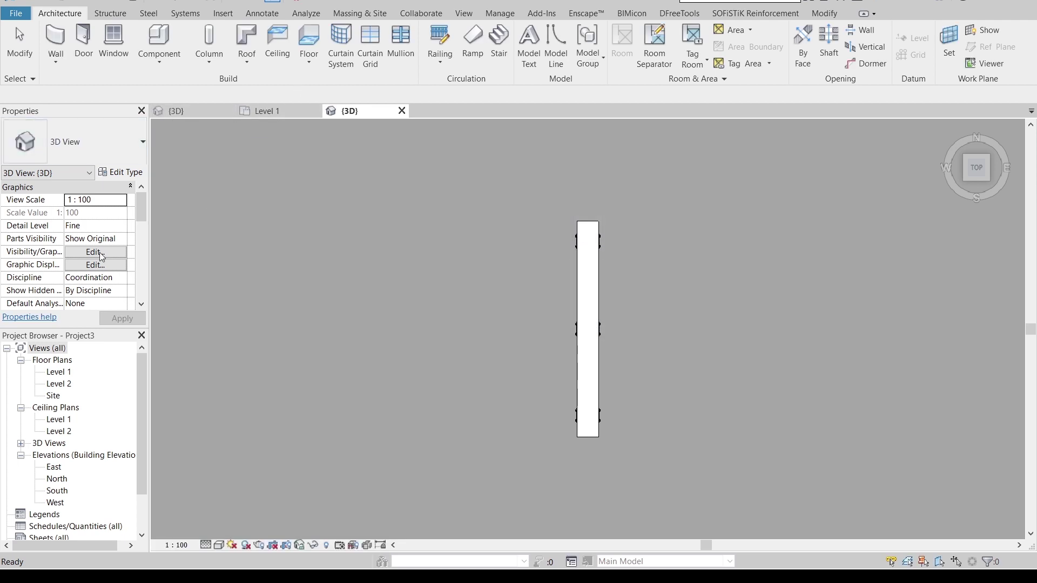
- In the Level 2 plan, create a rectangular Sloped Glazing footprint roof extending 3 m from the wall's centreline, with no slope-defining edges
{"action": "double_click", "coordinate": [60, 384]}
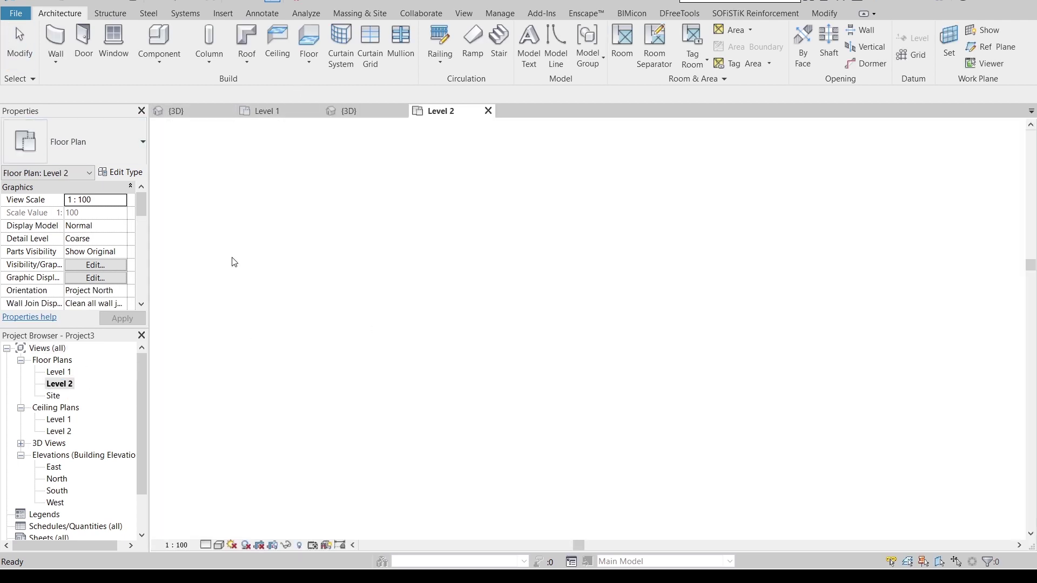
{"action": "left_click", "coordinate": [246, 65]}
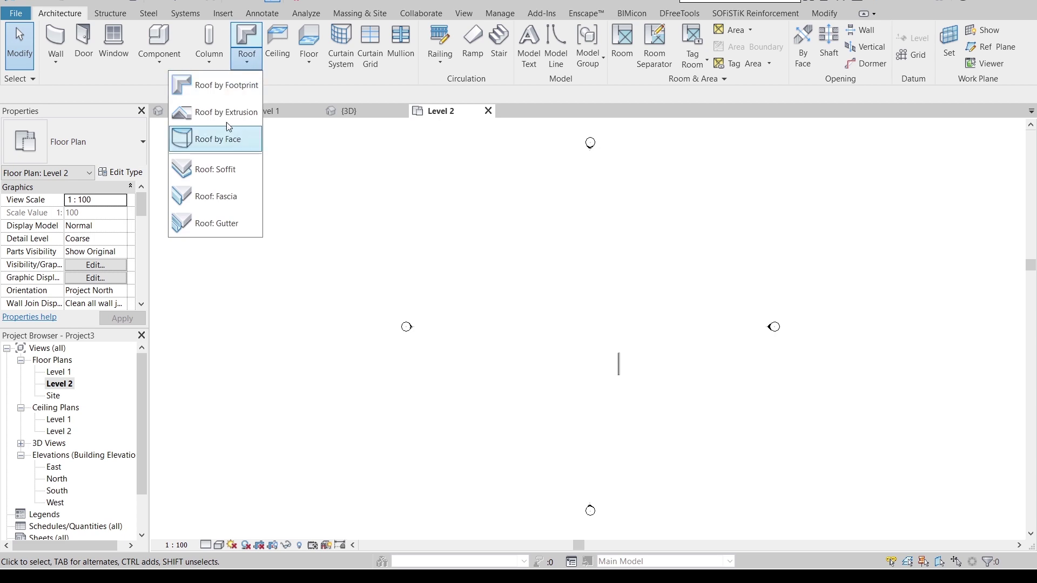
{"action": "left_click", "coordinate": [224, 87]}
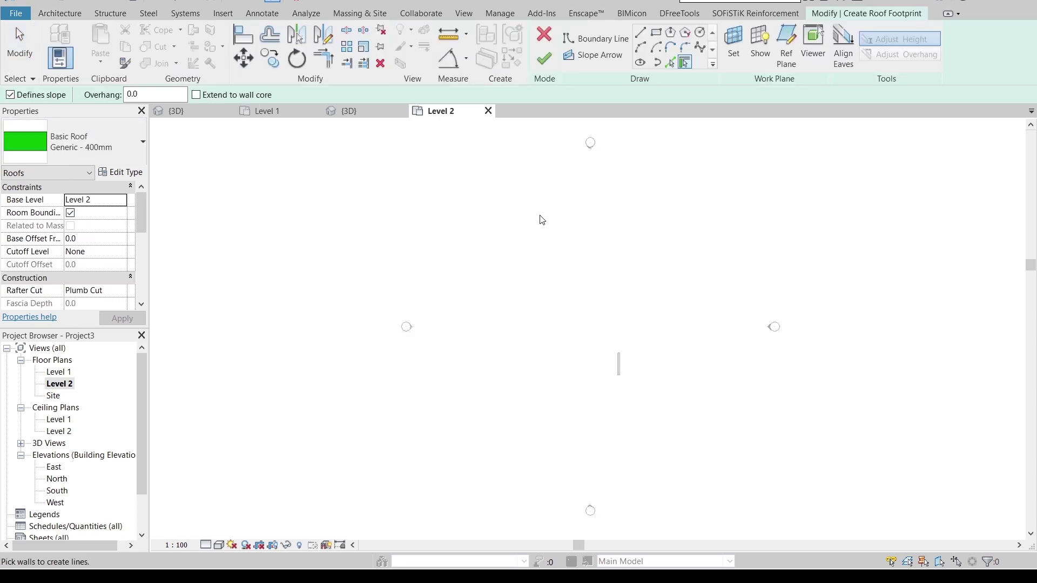
{"action": "left_click", "coordinate": [143, 142]}
{"action": "left_click", "coordinate": [76, 379]}
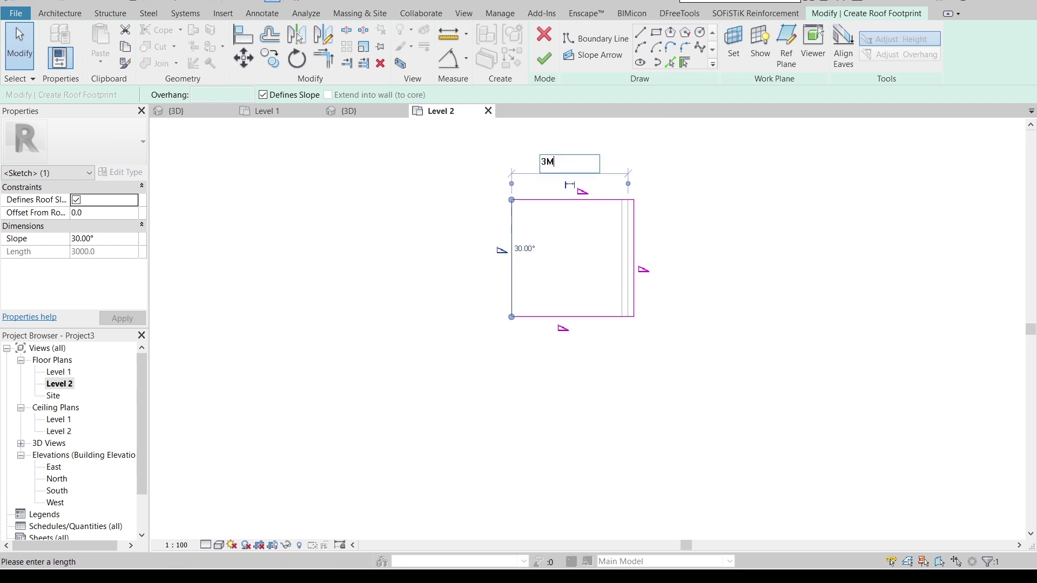
{"action": "key", "text": "Return"}
{"action": "left_click_drag", "start_coordinate": [697, 373], "coordinate": [326, 144]}
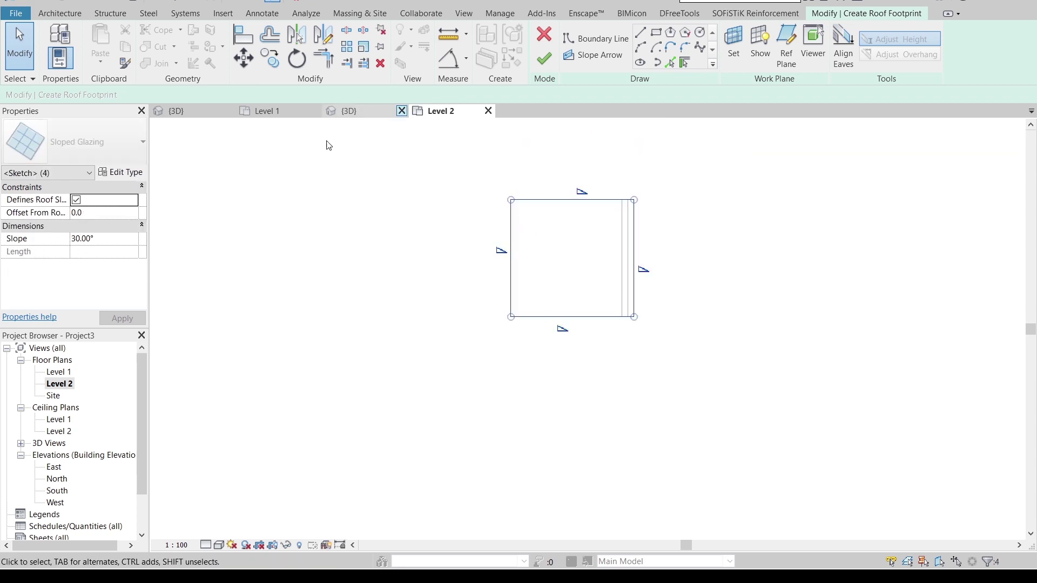
{"action": "left_click", "coordinate": [263, 95]}
{"action": "left_click", "coordinate": [544, 58]}
- In the front orientation of the 3D view, move the sloped glazing roof vertically up to the top of the beam's upper flange
{"action": "left_click", "coordinate": [610, 304]}
{"action": "middle_click_drag", "start_coordinate": [568, 254], "coordinate": [495, 230]}
{"action": "left_click", "coordinate": [349, 111]}
{"action": "mouse_move", "coordinate": [610, 346]}
{"action": "middle_mouse_down", "text": "shift"}
{"action": "mouse_move", "coordinate": [653, 361]}
{"action": "mouse_move", "coordinate": [698, 316]}
{"action": "middle_mouse_up", "text": "shift"}
{"action": "left_click", "coordinate": [976, 168]}
{"action": "scroll", "coordinate": [792, 315], "scroll_direction": "up", "scroll_amount": 2}
{"action": "key", "text": "m"}
{"action": "key", "text": "v"}
{"action": "scroll", "coordinate": [783, 324], "scroll_direction": "up", "scroll_amount": 1}
{"action": "left_click", "coordinate": [502, 351]}
{"action": "middle_click_drag", "start_coordinate": [524, 186], "coordinate": [518, 394]}
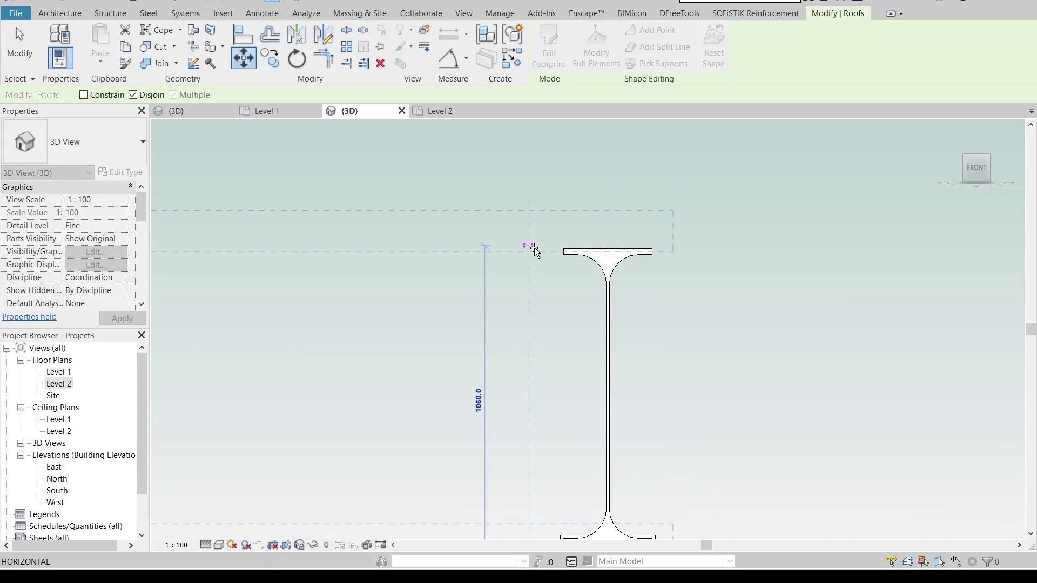
{"action": "left_click", "coordinate": [533, 248]}
{"action": "scroll", "coordinate": [689, 251], "scroll_direction": "up", "scroll_amount": 2}
{"action": "left_click", "coordinate": [681, 284]}
{"action": "scroll", "coordinate": [682, 284], "scroll_direction": "down", "scroll_amount": 2}
{"action": "middle_click_drag", "start_coordinate": [682, 284], "coordinate": [637, 324], "text": "shift"}
- Inspect the type properties of the Sloped Glazing roof and close them
{"action": "left_click", "coordinate": [627, 282]}
{"action": "left_click", "coordinate": [111, 172]}
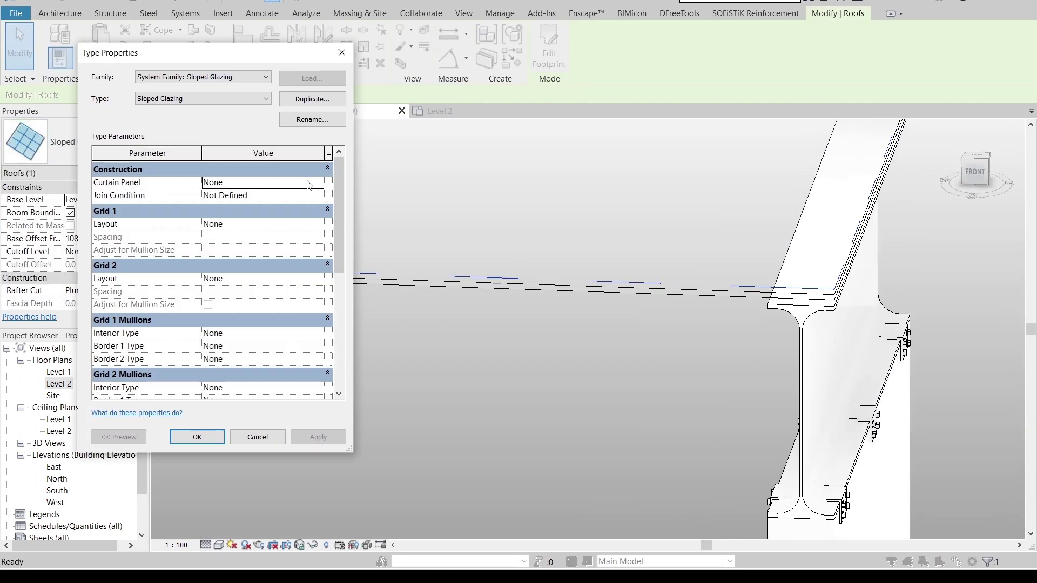
{"action": "left_click", "coordinate": [197, 437]}
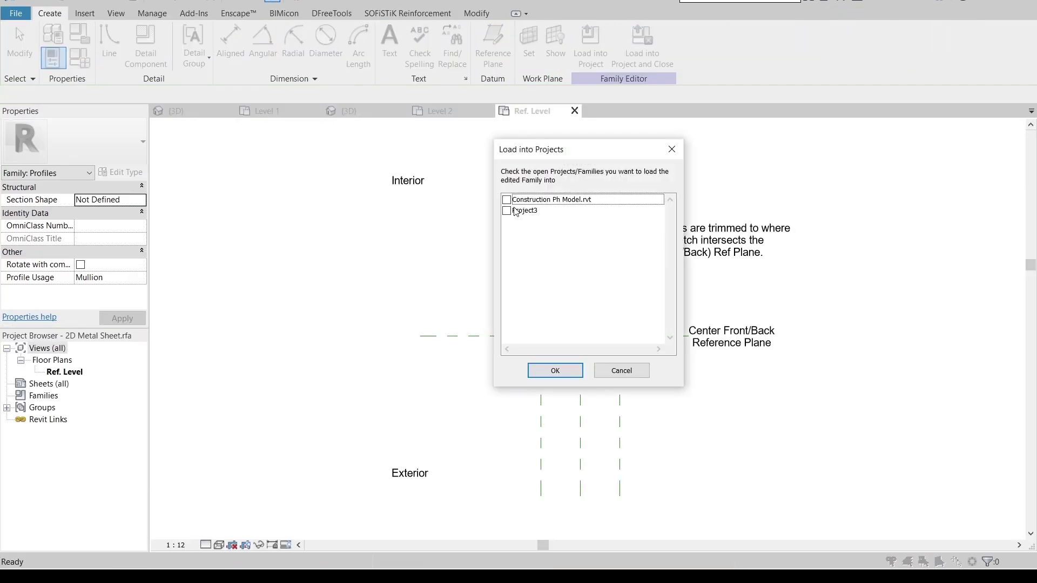
- Load the 2D Metal Sheet profile family into Project3 and return to its 3D view
{"action": "left_click", "coordinate": [507, 211]}
{"action": "left_click", "coordinate": [556, 371]}
{"action": "left_click", "coordinate": [489, 111]}
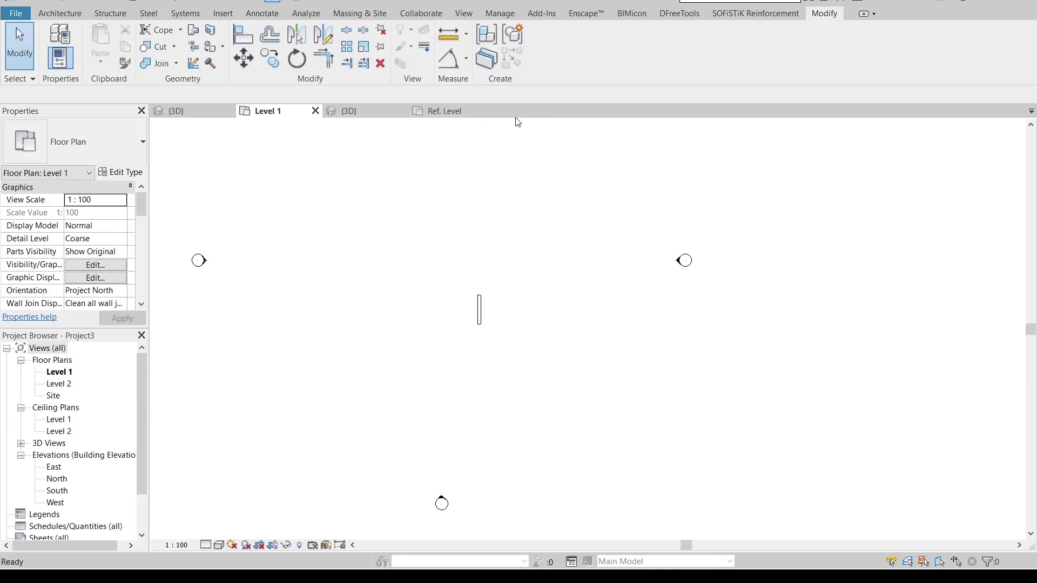
{"action": "left_click", "coordinate": [488, 111]}
{"action": "left_click", "coordinate": [350, 111]}
{"action": "scroll", "coordinate": [512, 358], "scroll_direction": "down", "scroll_amount": 3}
- Duplicate the 50 x 150mm rectangular mullion type as DESK SLAB and assign it the 2D Metal Sheet profile
{"action": "left_click", "coordinate": [69, 15]}
{"action": "left_click", "coordinate": [339, 45]}
{"action": "left_click", "coordinate": [609, 46]}
{"action": "left_click", "coordinate": [120, 172]}
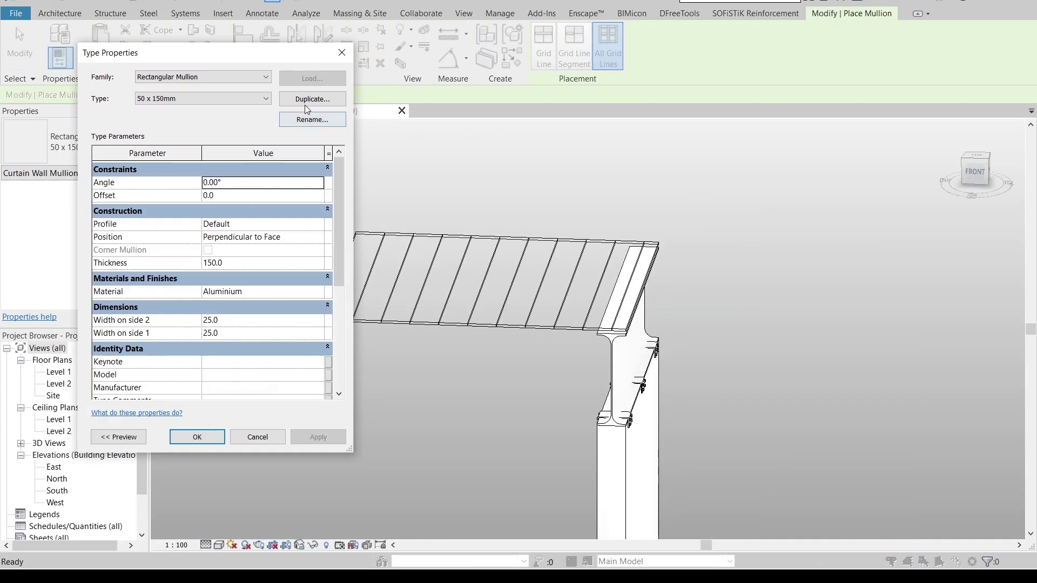
{"action": "left_click", "coordinate": [306, 102]}
{"action": "type", "text": "DESK SLAB"}
{"action": "key", "text": "Return"}
{"action": "left_click", "coordinate": [320, 224]}
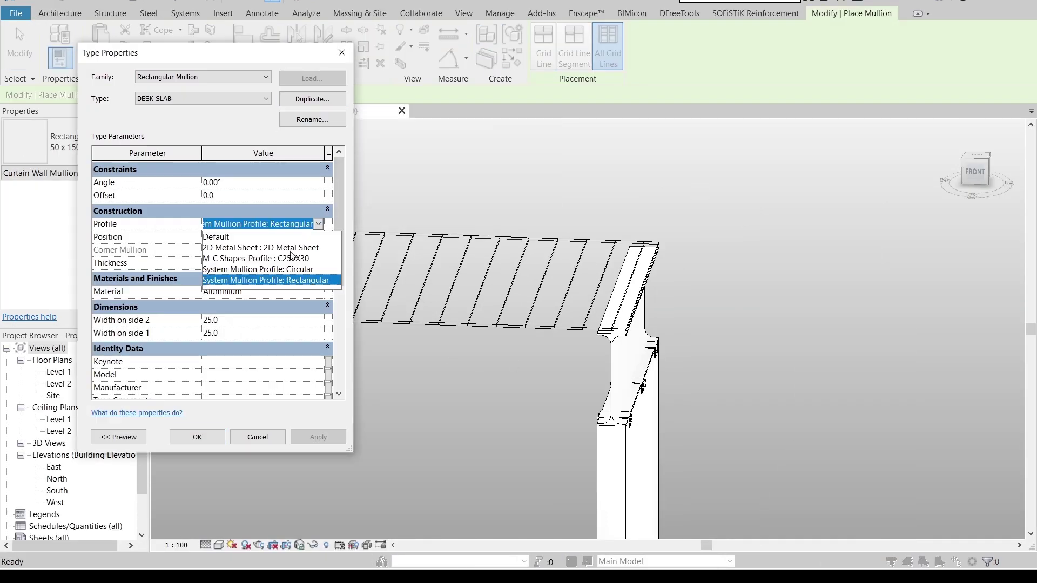
{"action": "left_click", "coordinate": [286, 249]}
{"action": "left_click", "coordinate": [200, 435]}
- Place DESK SLAB mullions on all grid lines of the sloped glazing
{"action": "left_click", "coordinate": [485, 281]}
{"action": "left_click", "coordinate": [841, 551]}
{"action": "scroll", "coordinate": [658, 340], "scroll_direction": "up", "scroll_amount": 2}
- Delete the DESK SLAB mullions running across the ribs along the front and rear edges of the deck
{"action": "left_click", "coordinate": [545, 311]}
{"action": "right_click", "coordinate": [737, 252]}
{"action": "left_click", "coordinate": [932, 311]}
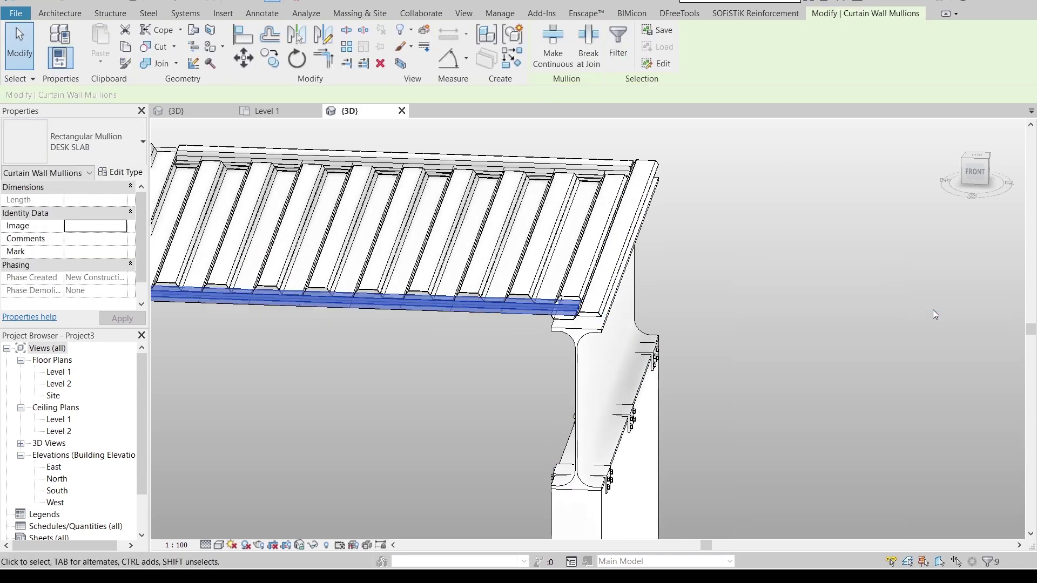
{"action": "key", "text": "Delete"}
{"action": "right_click", "coordinate": [827, 190]}
{"action": "left_click", "coordinate": [781, 250]}
{"action": "key", "text": "Delete"}
{"action": "middle_click_drag", "start_coordinate": [781, 249], "coordinate": [697, 265], "text": "shift"}
{"action": "scroll", "coordinate": [621, 238], "scroll_direction": "up", "scroll_amount": 3}
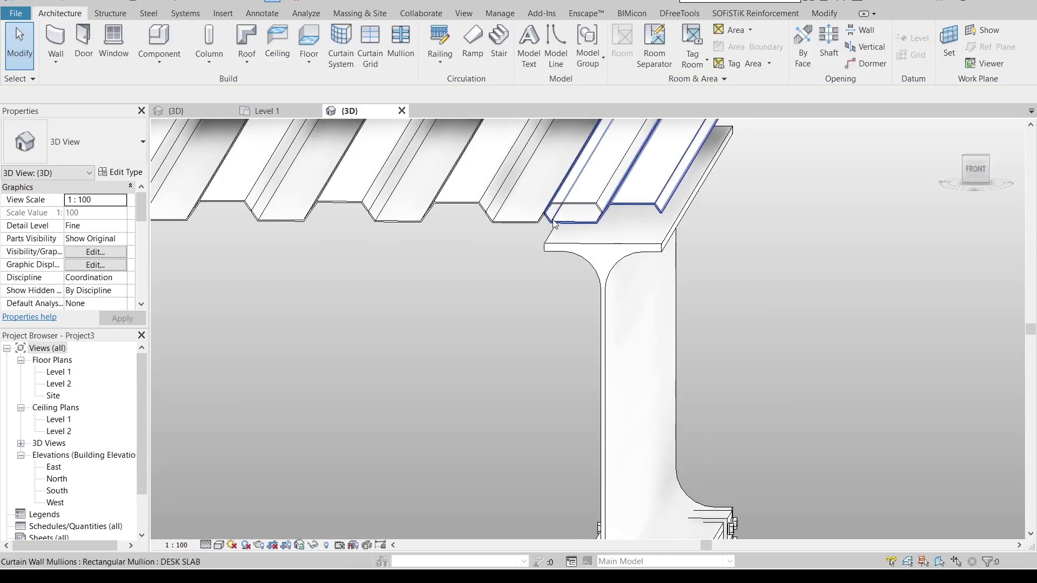
- In the front orientation, select the end deck mullion together with the sloped glazing and lower the deck onto the beam's upper flange
{"action": "left_click", "coordinate": [555, 223]}
{"action": "left_click", "coordinate": [981, 164]}
{"action": "middle_click_drag", "start_coordinate": [490, 378], "coordinate": [575, 371]}
{"action": "scroll", "coordinate": [726, 340], "scroll_direction": "up", "scroll_amount": 3}
{"action": "left_click", "coordinate": [675, 304], "text": "ctrl"}
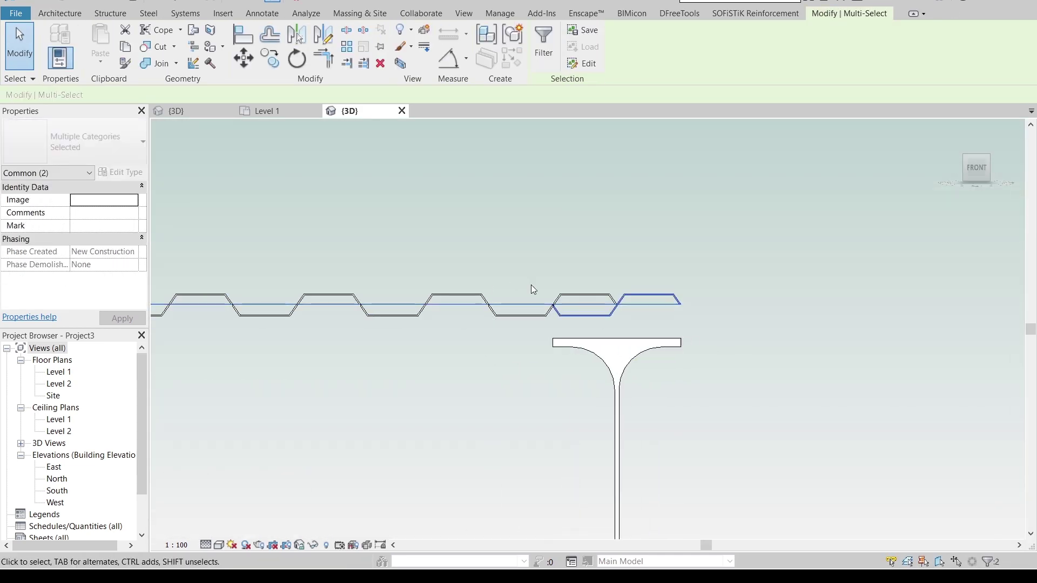
{"action": "middle_click_drag", "start_coordinate": [725, 254], "coordinate": [595, 271], "text": "shift"}
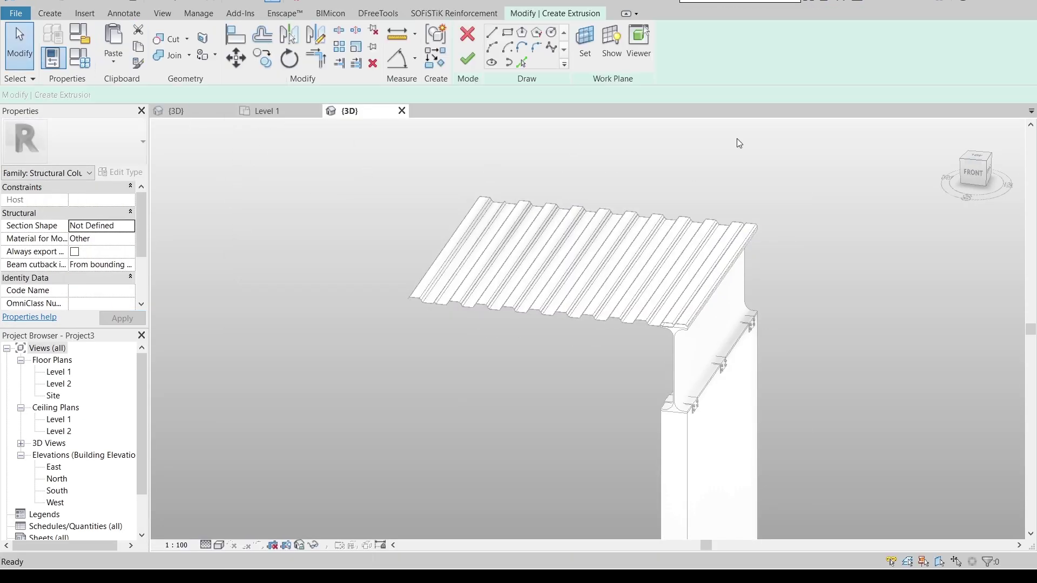
- Set the in-place extrusion's work plane to the deck's front end face and trace the deck's full upper profile by picking its edges
{"action": "left_click", "coordinate": [586, 46]}
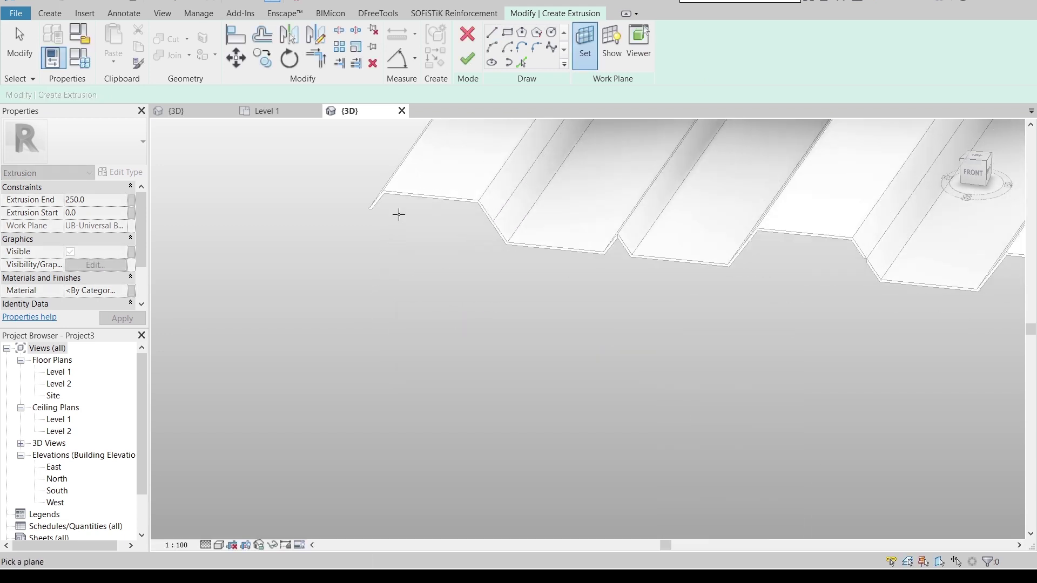
{"action": "left_click", "coordinate": [399, 214]}
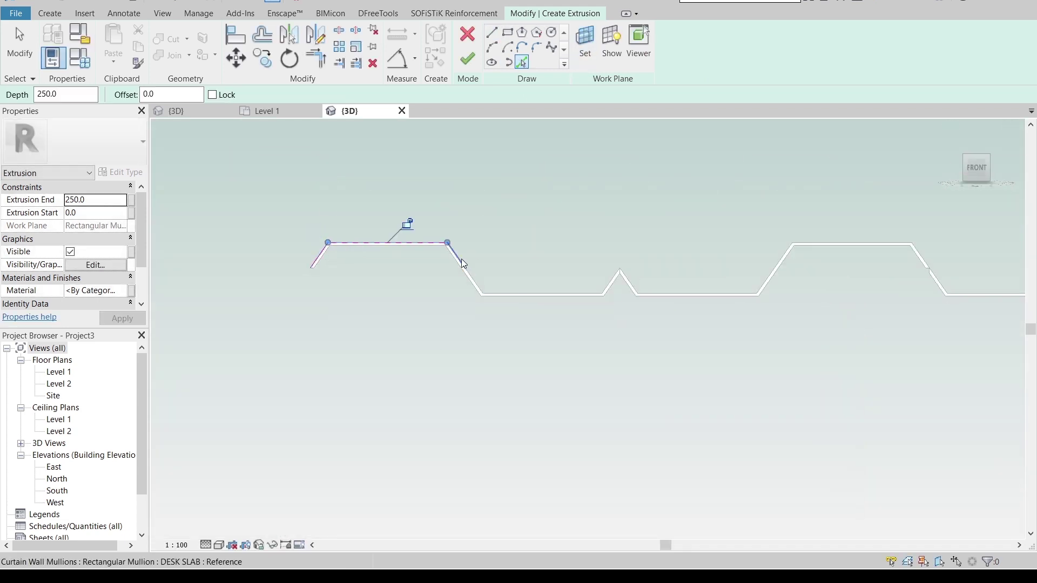
{"action": "left_click", "coordinate": [633, 280]}
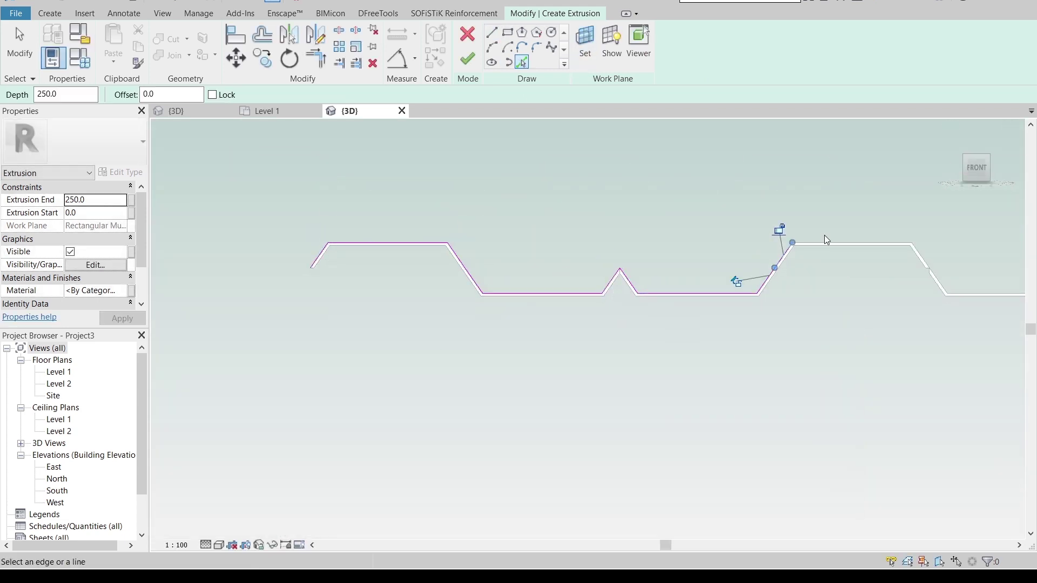
{"action": "scroll", "coordinate": [824, 240], "scroll_direction": "up", "scroll_amount": 2}
{"action": "middle_click_drag", "start_coordinate": [824, 241], "coordinate": [371, 241]}
{"action": "left_click", "coordinate": [406, 241]}
{"action": "left_click", "coordinate": [765, 287]}
{"action": "left_click", "coordinate": [865, 242]}
{"action": "middle_click_drag", "start_coordinate": [989, 265], "coordinate": [700, 276]}
{"action": "scroll", "coordinate": [669, 276], "scroll_direction": "up", "scroll_amount": 3}
{"action": "left_click", "coordinate": [665, 331]}
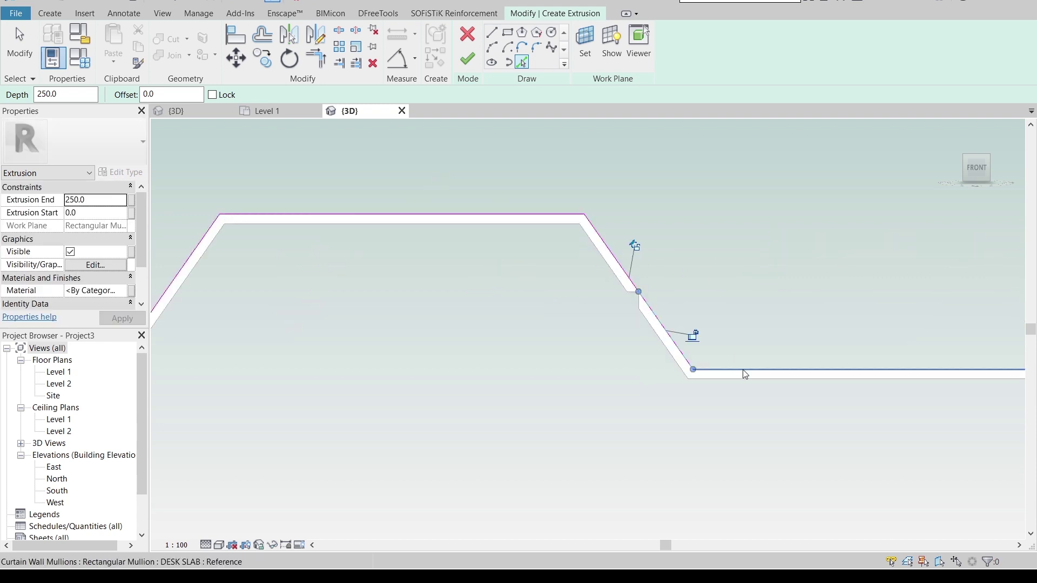
{"action": "left_click", "coordinate": [743, 370]}
{"action": "left_click", "coordinate": [701, 270]}
{"action": "mouse_move", "coordinate": [890, 258]}
{"action": "middle_mouse_down"}
{"action": "mouse_move", "coordinate": [702, 335]}
{"action": "mouse_move", "coordinate": [335, 343]}
{"action": "middle_mouse_up"}
{"action": "left_click", "coordinate": [643, 324]}
{"action": "left_click", "coordinate": [700, 401]}
{"action": "left_click", "coordinate": [800, 459]}
{"action": "scroll", "coordinate": [805, 432], "scroll_direction": "down", "scroll_amount": 4}
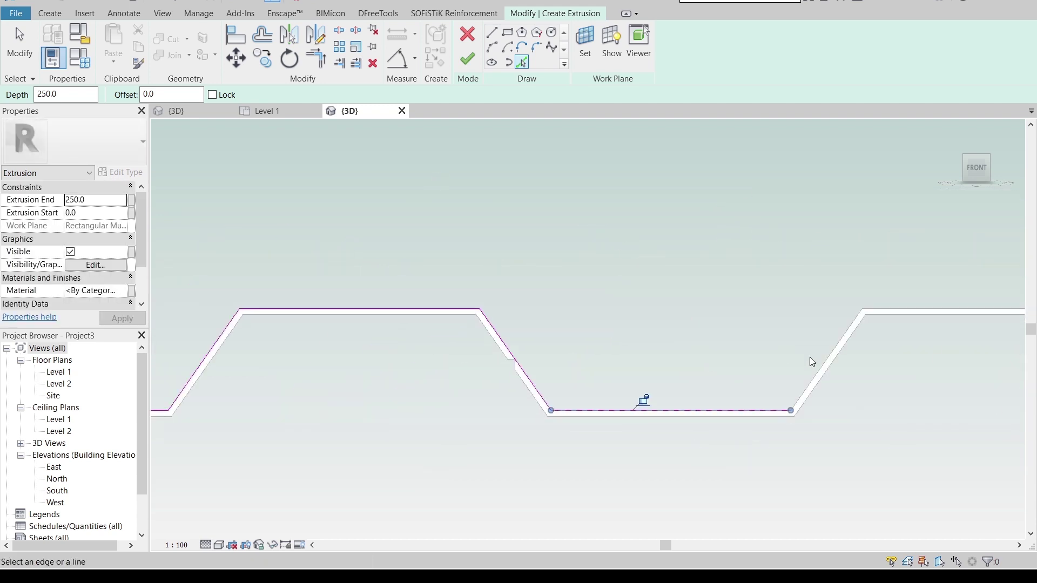
{"action": "scroll", "coordinate": [809, 357], "scroll_direction": "up", "scroll_amount": 5}
{"action": "left_click", "coordinate": [492, 338]}
{"action": "left_click", "coordinate": [595, 286]}
{"action": "left_click", "coordinate": [604, 294]}
{"action": "left_click", "coordinate": [670, 393]}
{"action": "scroll", "coordinate": [687, 386], "scroll_direction": "down", "scroll_amount": 2}
{"action": "middle_click_drag", "start_coordinate": [846, 437], "coordinate": [540, 326]}
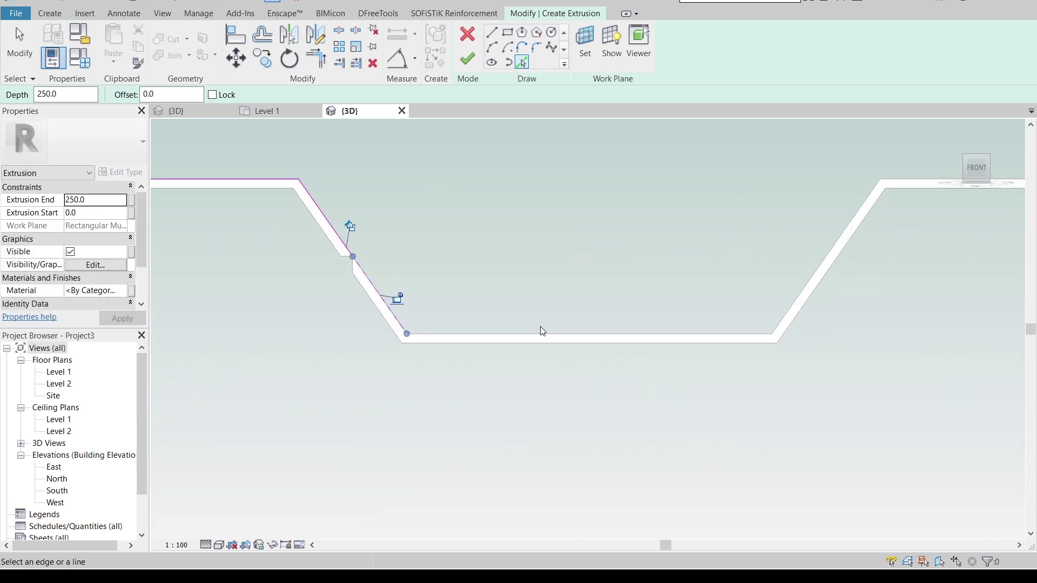
{"action": "left_click", "coordinate": [849, 228]}
{"action": "scroll", "coordinate": [513, 314], "scroll_direction": "down", "scroll_amount": 3}
{"action": "left_click", "coordinate": [583, 354]}
{"action": "scroll", "coordinate": [587, 357], "scroll_direction": "up", "scroll_amount": 5}
{"action": "left_click", "coordinate": [691, 364]}
{"action": "left_click", "coordinate": [835, 324]}
{"action": "left_click", "coordinate": [894, 281]}
{"action": "scroll", "coordinate": [886, 286], "scroll_direction": "down", "scroll_amount": 4}
{"action": "middle_click_drag", "start_coordinate": [721, 315], "coordinate": [275, 355]}
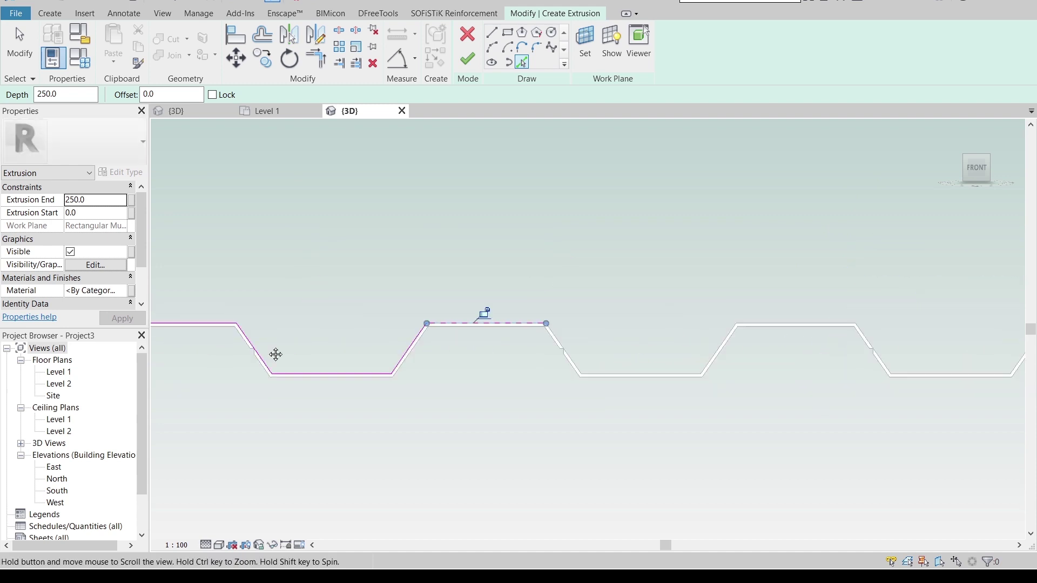
{"action": "left_click", "coordinate": [356, 304]}
{"action": "left_click", "coordinate": [622, 303]}
{"action": "left_click", "coordinate": [697, 285]}
{"action": "middle_click_drag", "start_coordinate": [850, 308], "coordinate": [560, 324]}
{"action": "scroll", "coordinate": [560, 326], "scroll_direction": "up", "scroll_amount": 3}
{"action": "left_click", "coordinate": [537, 323]}
{"action": "left_click", "coordinate": [574, 376]}
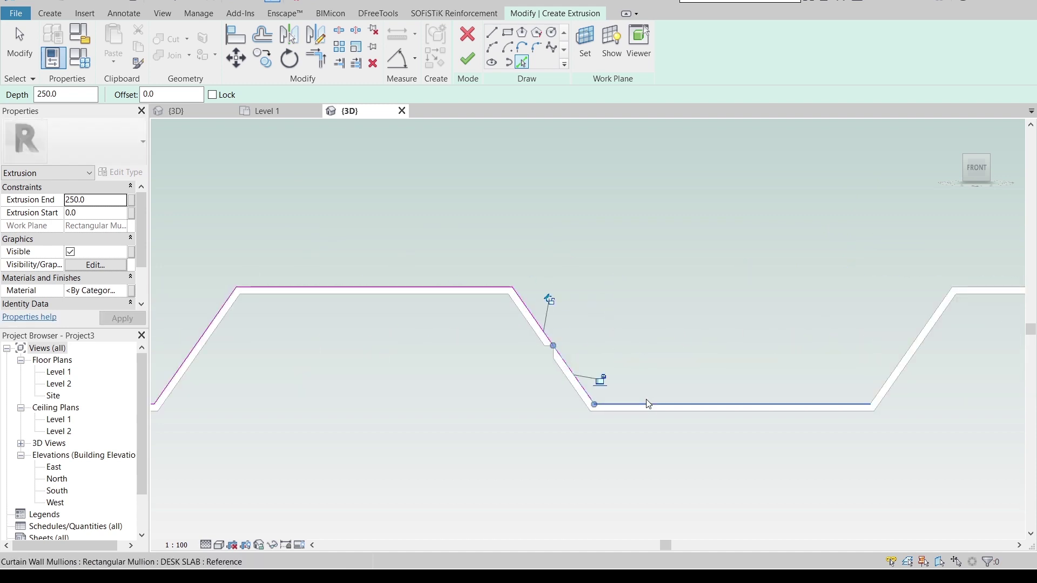
{"action": "left_click", "coordinate": [648, 404]}
{"action": "middle_click_drag", "start_coordinate": [886, 378], "coordinate": [508, 378]}
{"action": "left_click", "coordinate": [520, 311]}
{"action": "left_click", "coordinate": [564, 391]}
{"action": "left_click", "coordinate": [648, 444]}
{"action": "middle_click_drag", "start_coordinate": [865, 408], "coordinate": [573, 370]}
{"action": "scroll", "coordinate": [573, 370], "scroll_direction": "up", "scroll_amount": 2}
{"action": "left_click", "coordinate": [656, 402]}
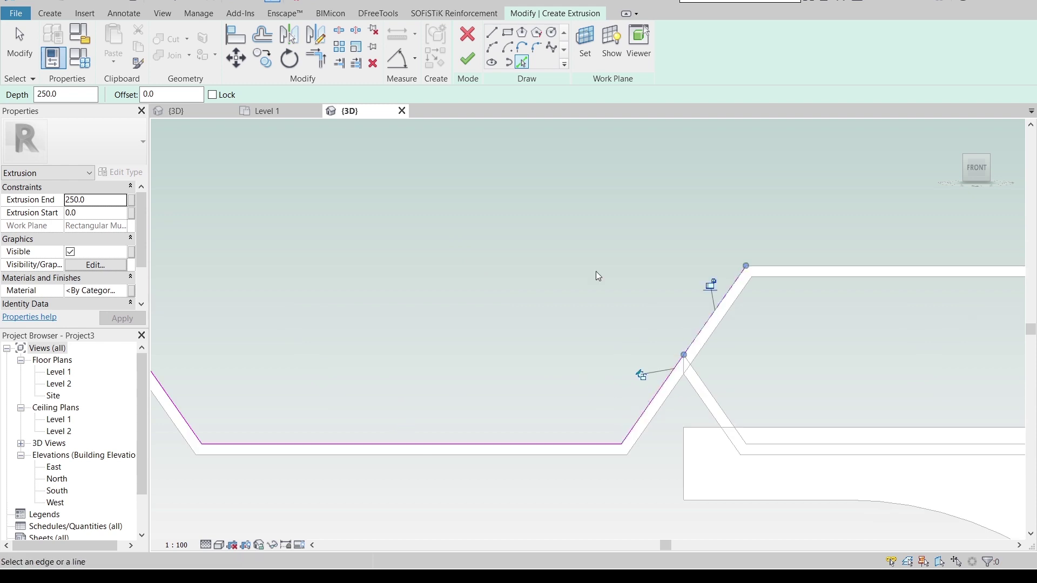
{"action": "left_click", "coordinate": [778, 319]}
{"action": "left_click", "coordinate": [839, 325]}
{"action": "left_click", "coordinate": [545, 361]}
{"action": "scroll", "coordinate": [632, 371], "scroll_direction": "down", "scroll_amount": 9}
{"action": "key", "text": "Escape"}
{"action": "key", "text": "Escape"}
- Copy the traced deck profile 120 mm straight up to form the top outline of the slab
{"action": "left_click_drag", "start_coordinate": [674, 316], "coordinate": [268, 427]}
{"action": "key", "text": "c"}
{"action": "key", "text": "o"}
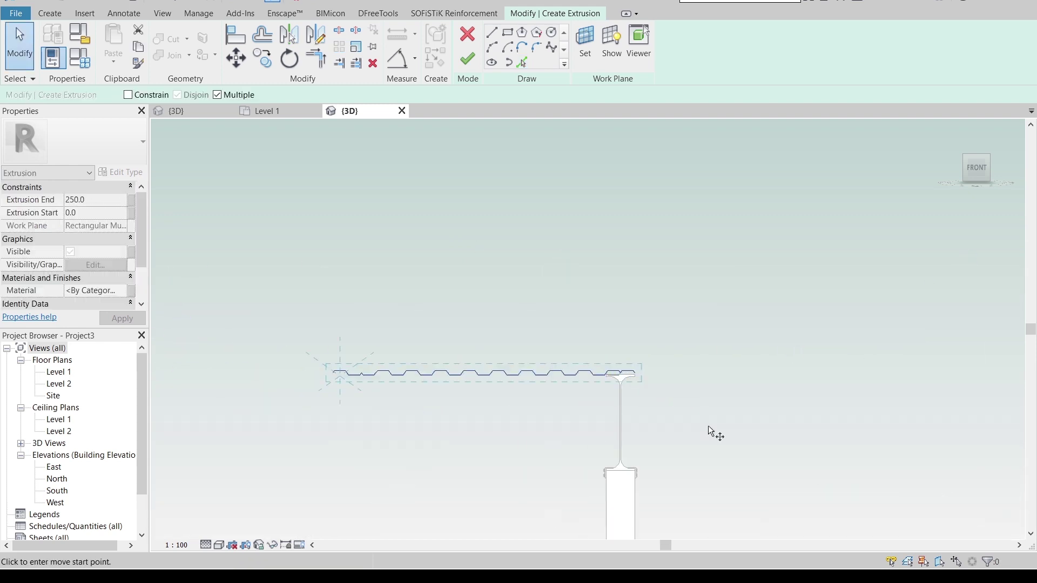
{"action": "scroll", "coordinate": [709, 426], "scroll_direction": "up", "scroll_amount": 4}
{"action": "left_click", "coordinate": [577, 304]}
{"action": "type", "text": "120"}
{"action": "key", "text": "Return"}
{"action": "key", "text": "Escape"}
{"action": "key", "text": "Escape"}
- Draw vertical lines joining the upper and lower profiles at both ends to close the slab outline
{"action": "key", "text": "l"}
{"action": "key", "text": "i"}
{"action": "left_click", "coordinate": [535, 219]}
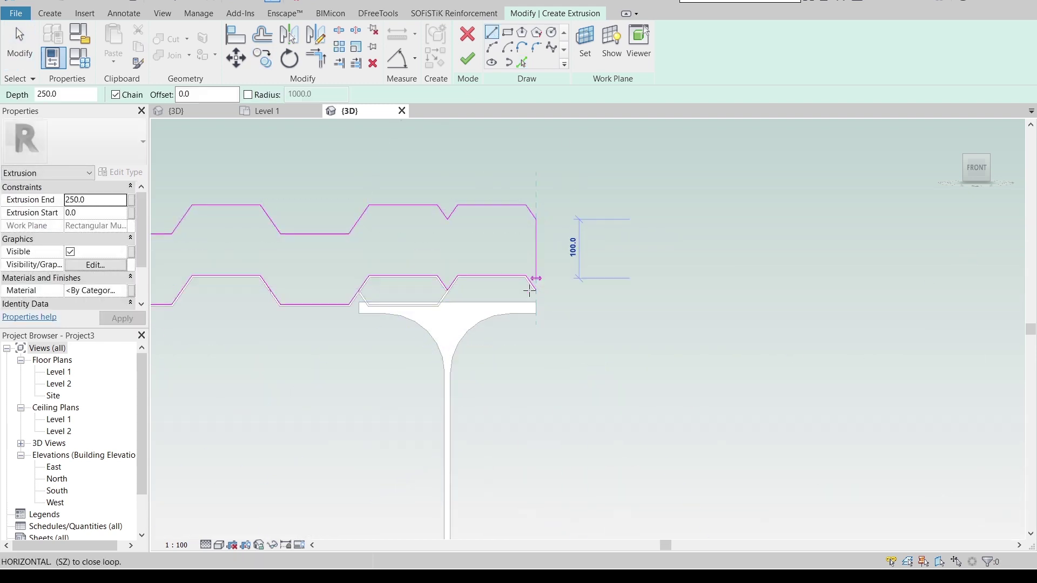
{"action": "left_click", "coordinate": [535, 290]}
{"action": "scroll", "coordinate": [405, 297], "scroll_direction": "down", "scroll_amount": 4}
{"action": "middle_click_drag", "start_coordinate": [405, 296], "coordinate": [630, 343]}
{"action": "scroll", "coordinate": [405, 254], "scroll_direction": "up", "scroll_amount": 4}
{"action": "left_click", "coordinate": [421, 179]}
{"action": "left_click", "coordinate": [420, 259]}
{"action": "key", "text": "Escape"}
{"action": "key", "text": "Escape"}
- Assign a precast concrete material to the slab extrusion and finish its sketch
{"action": "scroll", "coordinate": [362, 324], "scroll_direction": "down", "scroll_amount": 2}
{"action": "left_click", "coordinate": [122, 291]}
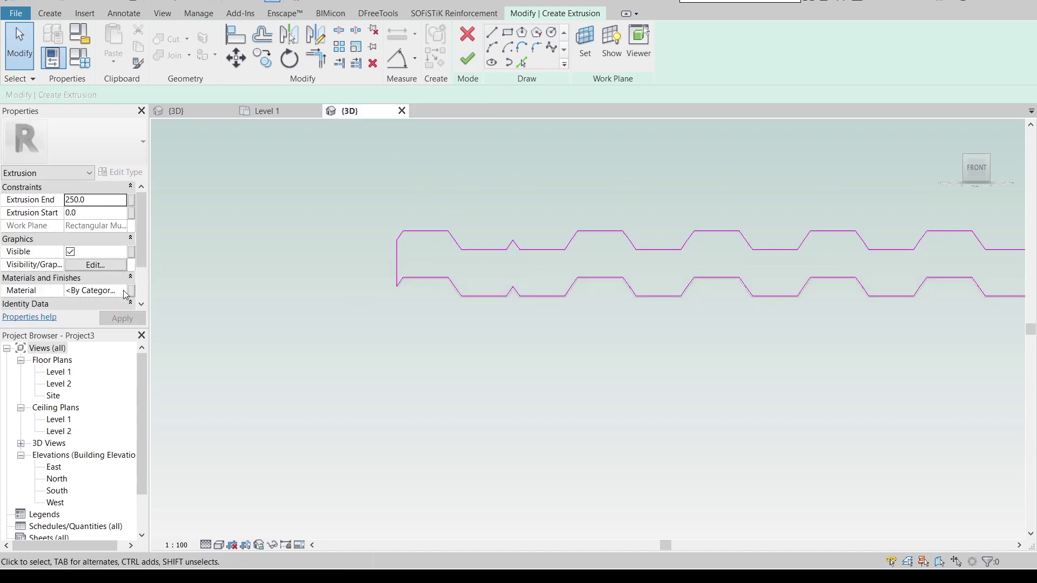
{"action": "left_click", "coordinate": [124, 291]}
{"action": "left_click", "coordinate": [315, 404]}
{"action": "scroll", "coordinate": [449, 420], "scroll_direction": "down", "scroll_amount": 10}
{"action": "scroll", "coordinate": [448, 420], "scroll_direction": "up", "scroll_amount": 2}
{"action": "left_click", "coordinate": [442, 465]}
{"action": "left_click", "coordinate": [732, 510]}
{"action": "left_click", "coordinate": [465, 57]}
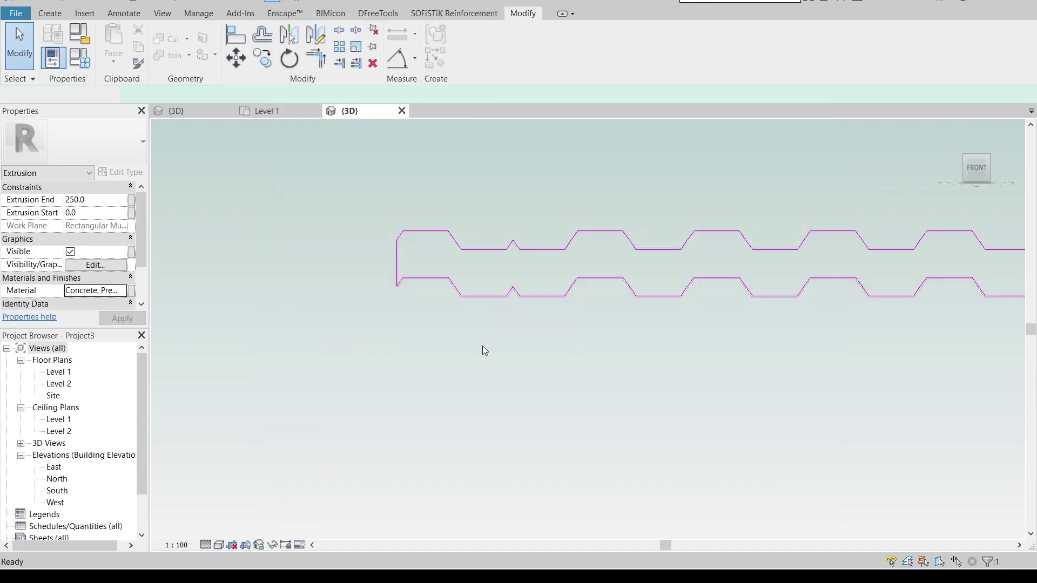
- In the right orientation, stretch both ends of the slab extrusion to match the wall's ends and finish the in-place model
{"action": "scroll", "coordinate": [484, 348], "scroll_direction": "down", "scroll_amount": 5}
{"action": "middle_click_drag", "start_coordinate": [484, 349], "coordinate": [402, 373], "text": "shift"}
{"action": "left_click", "coordinate": [986, 168]}
{"action": "left_click", "coordinate": [588, 263]}
{"action": "left_click", "coordinate": [398, 294]}
{"action": "left_click_drag", "start_coordinate": [416, 292], "coordinate": [714, 292]}
{"action": "left_click_drag", "start_coordinate": [382, 292], "coordinate": [411, 291]}
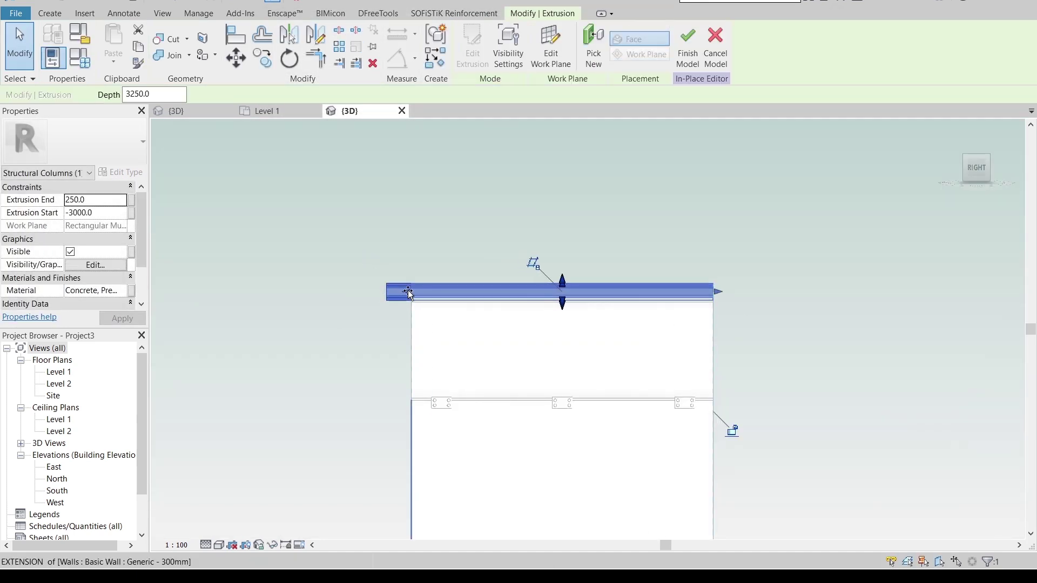
{"action": "left_click", "coordinate": [346, 351]}
{"action": "middle_click_drag", "start_coordinate": [519, 335], "coordinate": [605, 373], "text": "shift"}
{"action": "left_click", "coordinate": [467, 61]}
- Start placing rebar in the concrete slab, load the rebar shape families and choose the Sketch Rebar method
{"action": "left_click", "coordinate": [594, 48]}
{"action": "left_click", "coordinate": [470, 313]}
{"action": "left_click", "coordinate": [475, 300]}
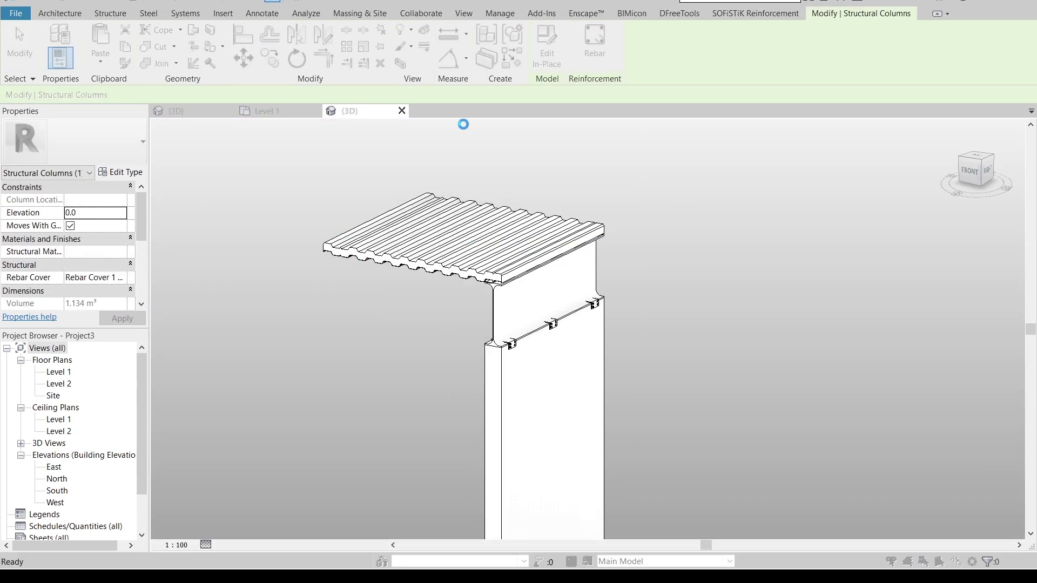
{"action": "left_click", "coordinate": [335, 141]}
{"action": "left_click_drag", "start_coordinate": [737, 208], "coordinate": [738, 292]}
{"action": "left_click", "coordinate": [633, 347], "text": "shift"}
{"action": "left_click", "coordinate": [769, 415]}
{"action": "left_click", "coordinate": [746, 419]}
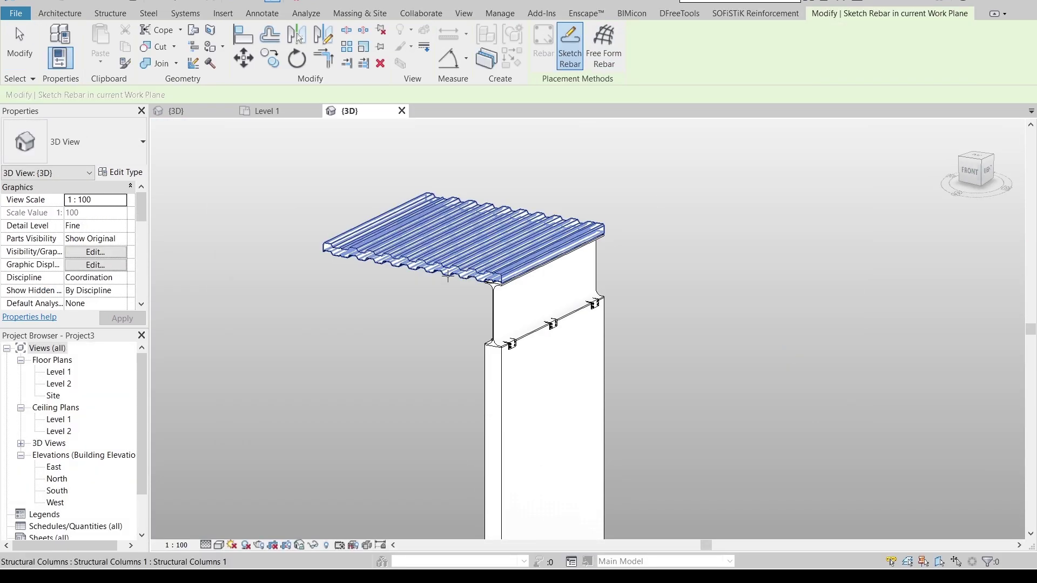
- Pick the slab as rebar host and sketch a straight horizontal bar about 3600 mm long through it in the front orientation
{"action": "left_click", "coordinate": [351, 280]}
{"action": "left_click", "coordinate": [485, 363]}
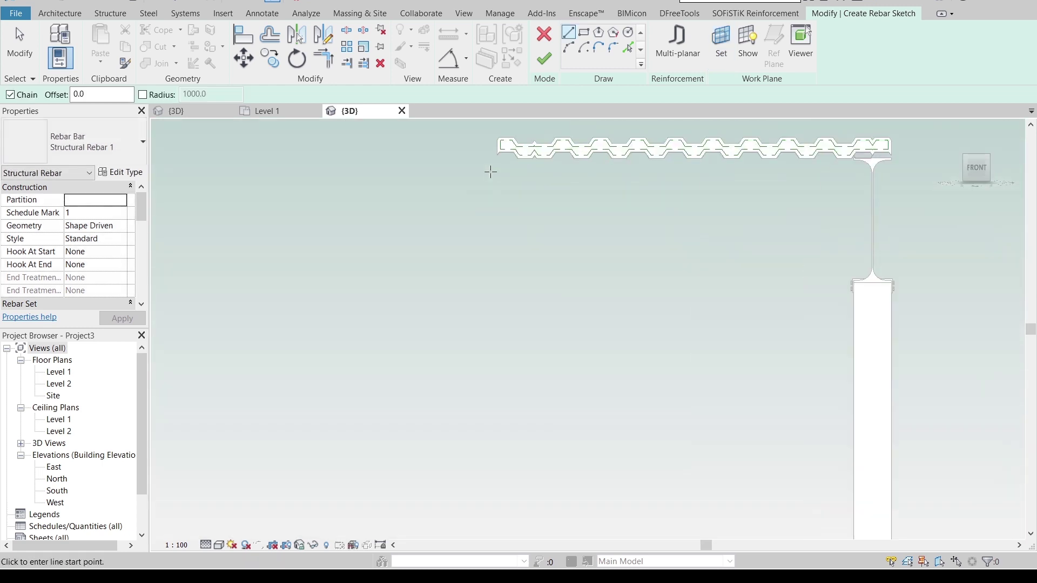
{"action": "left_click", "coordinate": [452, 259]}
{"action": "scroll", "coordinate": [464, 261], "scroll_direction": "down", "scroll_amount": 3}
{"action": "left_click", "coordinate": [815, 278]}
{"action": "key", "text": "Escape"}
{"action": "key", "text": "Escape"}
{"action": "scroll", "coordinate": [815, 278], "scroll_direction": "down", "scroll_amount": 4}
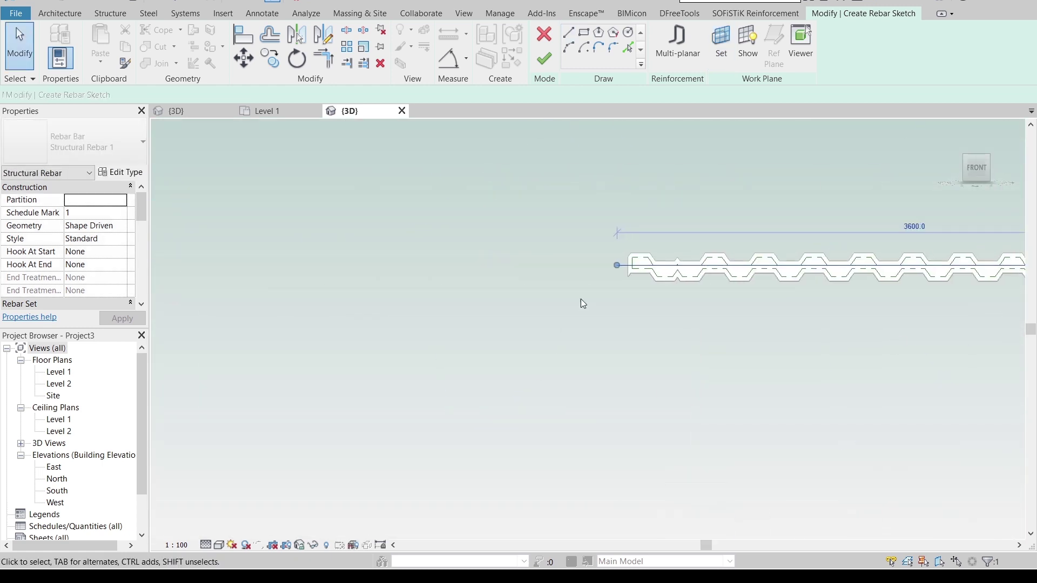
- Lengthen the rebar line so it projects past both slab ends, finish the sketch and select the placed bar
{"action": "left_click_drag", "start_coordinate": [618, 265], "coordinate": [590, 264]}
{"action": "left_click", "coordinate": [899, 223]}
{"action": "type", "text": "2800"}
{"action": "key", "text": "Return"}
{"action": "left_click", "coordinate": [544, 58]}
{"action": "scroll", "coordinate": [459, 265], "scroll_direction": "down", "scroll_amount": 2}
{"action": "key", "text": "Escape"}
{"action": "key", "text": "Escape"}
{"action": "middle_click_drag", "start_coordinate": [484, 271], "coordinate": [387, 274]}
{"action": "left_click", "coordinate": [463, 227]}
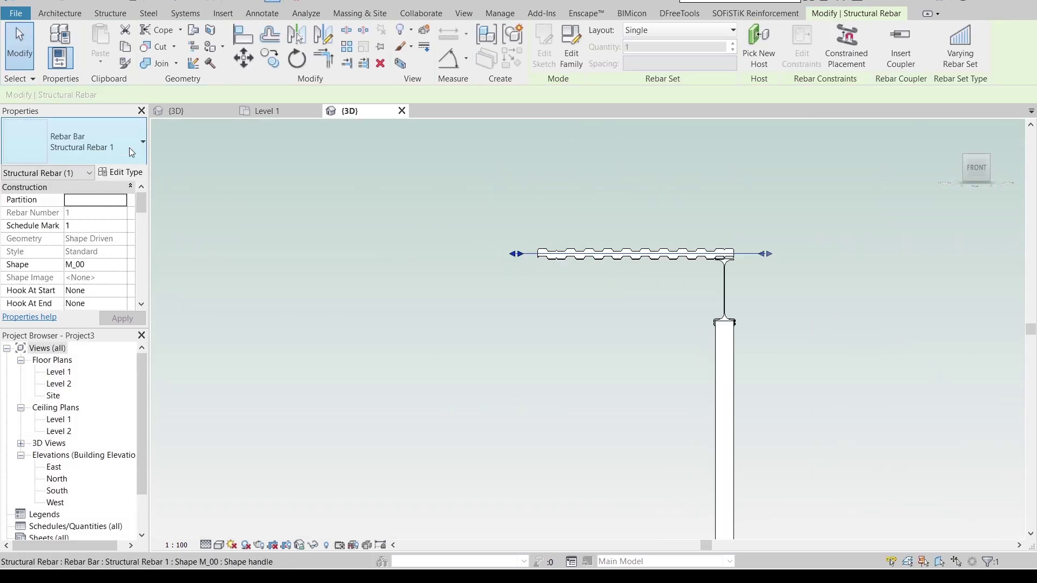
- Set the placed slab bar to type 16M and lay it out by number with spacing, 9 bars at 400 mm
{"action": "left_click", "coordinate": [129, 148]}
{"action": "left_click", "coordinate": [33, 233]}
{"action": "left_click", "coordinate": [680, 30]}
{"action": "left_click", "coordinate": [679, 94]}
{"action": "left_click_drag", "start_coordinate": [670, 64], "coordinate": [593, 69]}
{"action": "type", "text": "400"}
{"action": "key", "text": "Return"}
{"action": "middle_click_drag", "start_coordinate": [638, 254], "coordinate": [615, 286], "text": "shift"}
{"action": "triple_click", "coordinate": [732, 43]}
{"action": "triple_click", "coordinate": [733, 43]}
- Make the first rebar set display unobscured and as solid in the 3D view
{"action": "scroll", "coordinate": [113, 273], "scroll_direction": "down", "scroll_amount": 5}
{"action": "left_click", "coordinate": [104, 265]}
{"action": "left_click", "coordinate": [477, 174]}
{"action": "left_click", "coordinate": [559, 174]}
{"action": "left_click", "coordinate": [513, 357]}
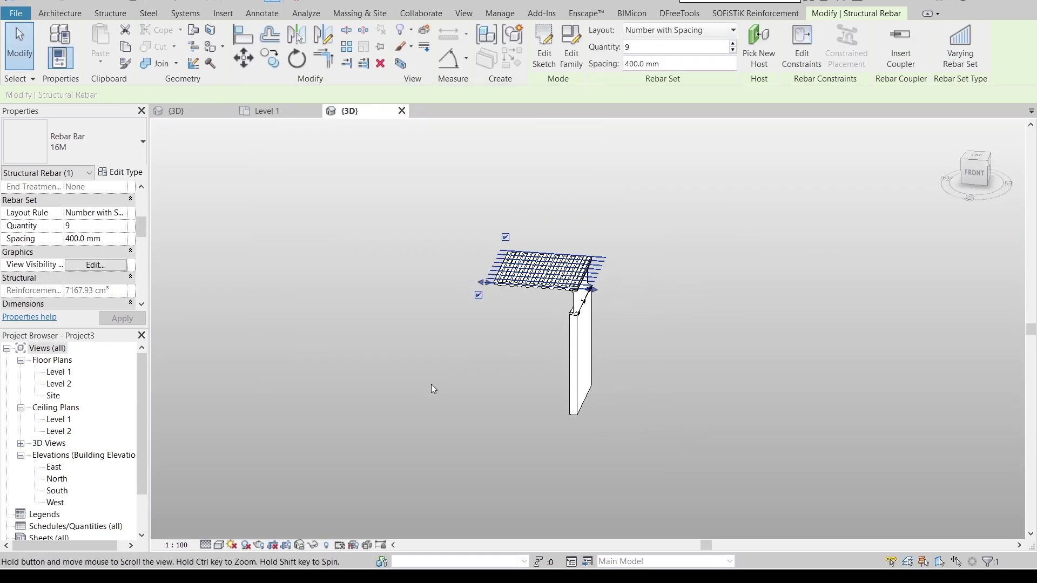
{"action": "left_click", "coordinate": [424, 317]}
{"action": "middle_click_drag", "start_coordinate": [424, 316], "coordinate": [471, 310], "text": "shift"}
{"action": "scroll", "coordinate": [465, 281], "scroll_direction": "up", "scroll_amount": 5}
{"action": "left_click", "coordinate": [361, 296]}
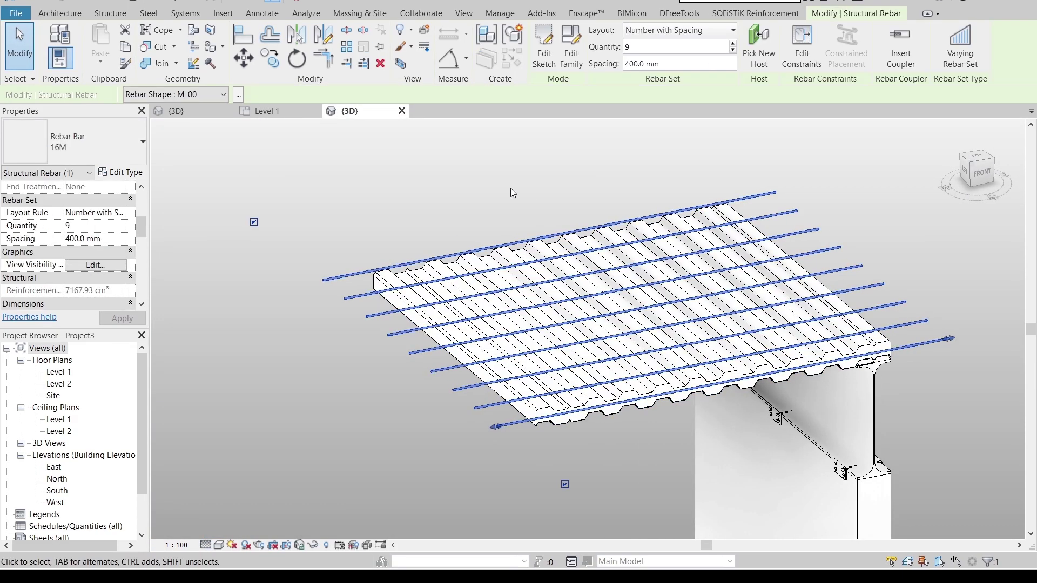
- Begin a second sketched rebar with the slab as its host, viewed in the left orientation
{"action": "left_click", "coordinate": [738, 49]}
{"action": "left_click", "coordinate": [497, 157]}
{"action": "left_click", "coordinate": [518, 250]}
{"action": "left_click", "coordinate": [595, 50]}
{"action": "left_click", "coordinate": [627, 264]}
{"action": "left_click", "coordinate": [966, 170]}
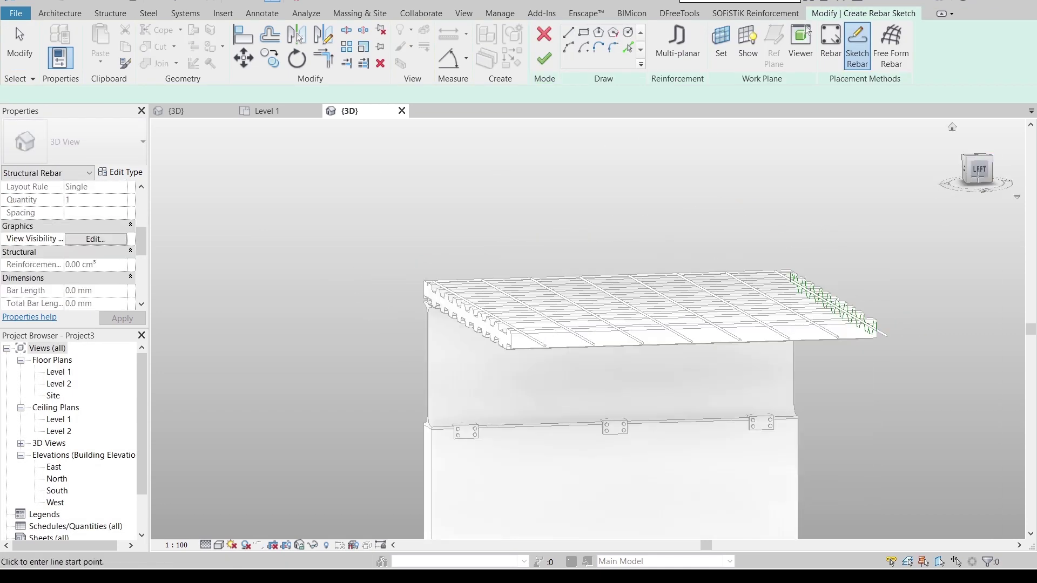
{"action": "middle_click_drag", "start_coordinate": [560, 229], "coordinate": [500, 381]}
{"action": "scroll", "coordinate": [500, 380], "scroll_direction": "up", "scroll_amount": 1}
- Set the work plane on the slab's side and sketch a straight horizontal bar about 3400 mm long across it, perpendicular to the first set
{"action": "left_click", "coordinate": [721, 48]}
{"action": "left_click", "coordinate": [415, 301]}
{"action": "left_click", "coordinate": [485, 362]}
{"action": "left_click", "coordinate": [396, 194]}
{"action": "scroll", "coordinate": [339, 196], "scroll_direction": "up", "scroll_amount": 5}
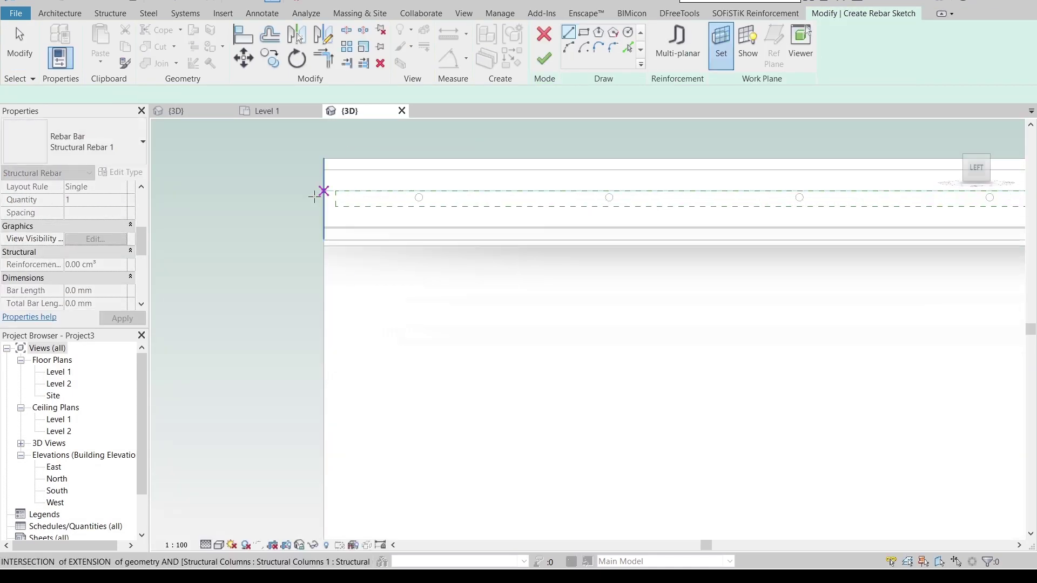
{"action": "left_click", "coordinate": [265, 192]}
{"action": "scroll", "coordinate": [648, 193], "scroll_direction": "down", "scroll_amount": 3}
{"action": "middle_click_drag", "start_coordinate": [558, 195], "coordinate": [151, 200]}
{"action": "left_click", "coordinate": [854, 192]}
{"action": "key", "text": "Escape"}
{"action": "key", "text": "Escape"}
- Lengthen the second rebar line further past the slab end and finish the sketch
{"action": "scroll", "coordinate": [855, 246], "scroll_direction": "down", "scroll_amount": 3}
{"action": "left_click", "coordinate": [397, 216]}
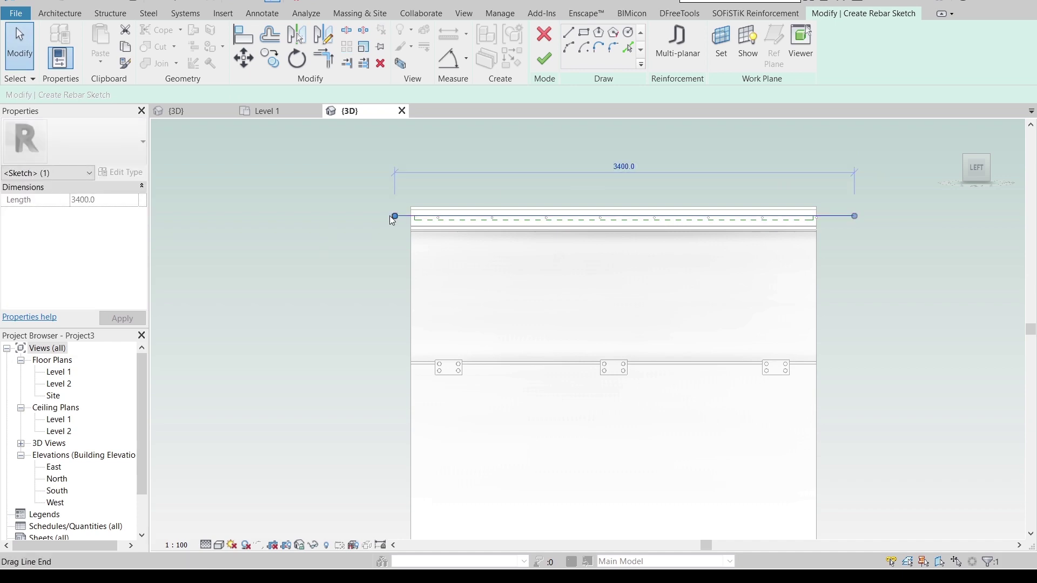
{"action": "left_click_drag", "start_coordinate": [392, 216], "coordinate": [370, 216]}
{"action": "left_click", "coordinate": [611, 167]}
{"action": "type", "text": "3"}
{"action": "left_click", "coordinate": [541, 65]}
{"action": "key", "text": "Escape"}
{"action": "key", "text": "Escape"}
- Set the new crosswise bar to type 16M with a Number with Spacing layout at 400 mm
{"action": "left_click", "coordinate": [386, 217]}
{"action": "left_click", "coordinate": [89, 142]}
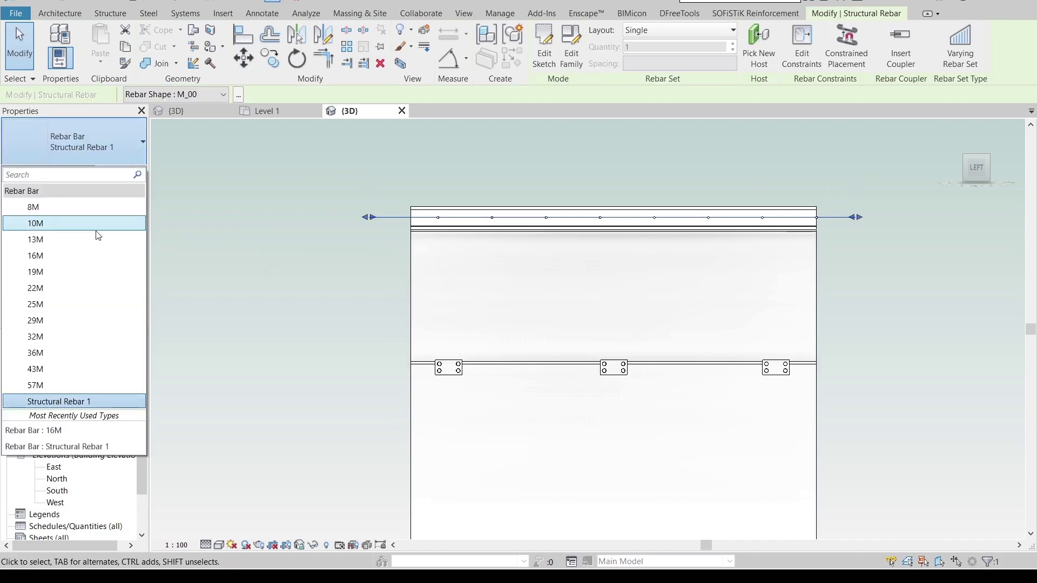
{"action": "left_click", "coordinate": [81, 257]}
{"action": "left_click", "coordinate": [671, 31]}
{"action": "left_click", "coordinate": [662, 91]}
{"action": "left_click", "coordinate": [636, 65]}
{"action": "left_click_drag", "start_coordinate": [638, 65], "coordinate": [574, 64]}
{"action": "type", "text": "400"}
{"action": "key", "text": "Return"}
- Set the quantity of the crosswise rebar set to 9 so it covers the slab
{"action": "scroll", "coordinate": [586, 124], "scroll_direction": "down", "scroll_amount": 1}
{"action": "middle_click_drag", "start_coordinate": [843, 204], "coordinate": [789, 270], "text": "shift"}
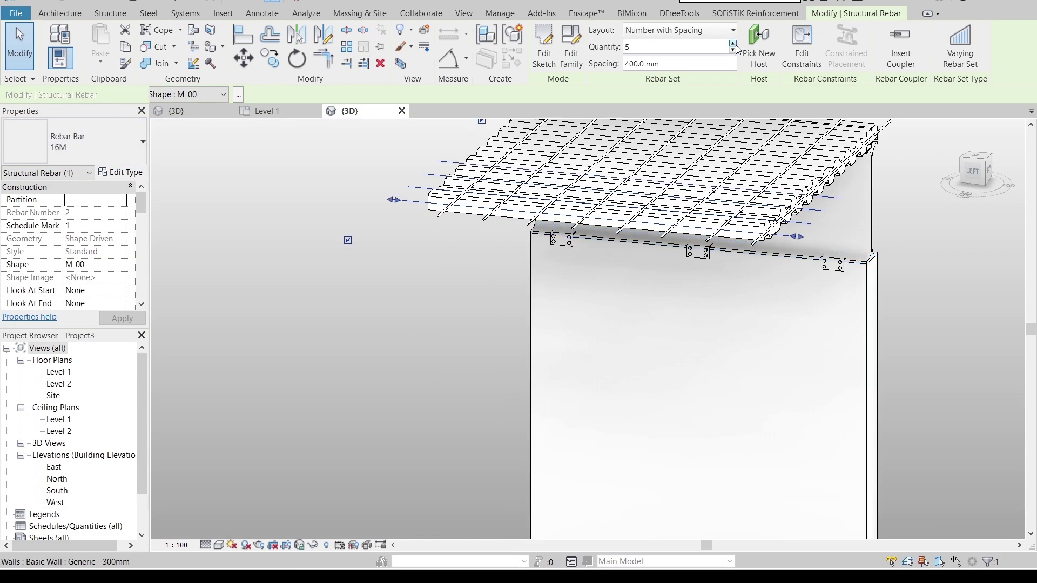
{"action": "left_click", "coordinate": [733, 43]}
{"action": "left_click", "coordinate": [732, 43]}
{"action": "middle_click_drag", "start_coordinate": [697, 162], "coordinate": [632, 292]}
{"action": "left_click", "coordinate": [732, 49]}
- Make the crosswise rebar set display unobscured and as solid in the 3D view
{"action": "scroll", "coordinate": [102, 281], "scroll_direction": "down", "scroll_amount": 3}
{"action": "left_click", "coordinate": [96, 306]}
{"action": "left_click", "coordinate": [477, 174]}
{"action": "left_click", "coordinate": [558, 173]}
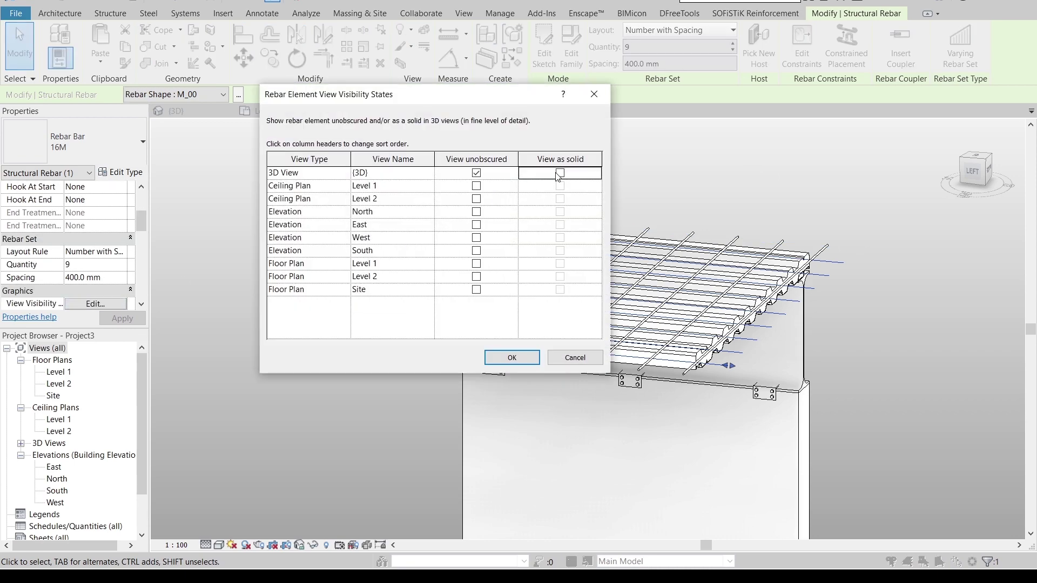
{"action": "left_click", "coordinate": [512, 357]}
{"action": "left_click", "coordinate": [276, 309]}
{"action": "scroll", "coordinate": [277, 308], "scroll_direction": "down", "scroll_amount": 1}
{"action": "middle_click_drag", "start_coordinate": [742, 395], "coordinate": [741, 305], "text": "shift"}
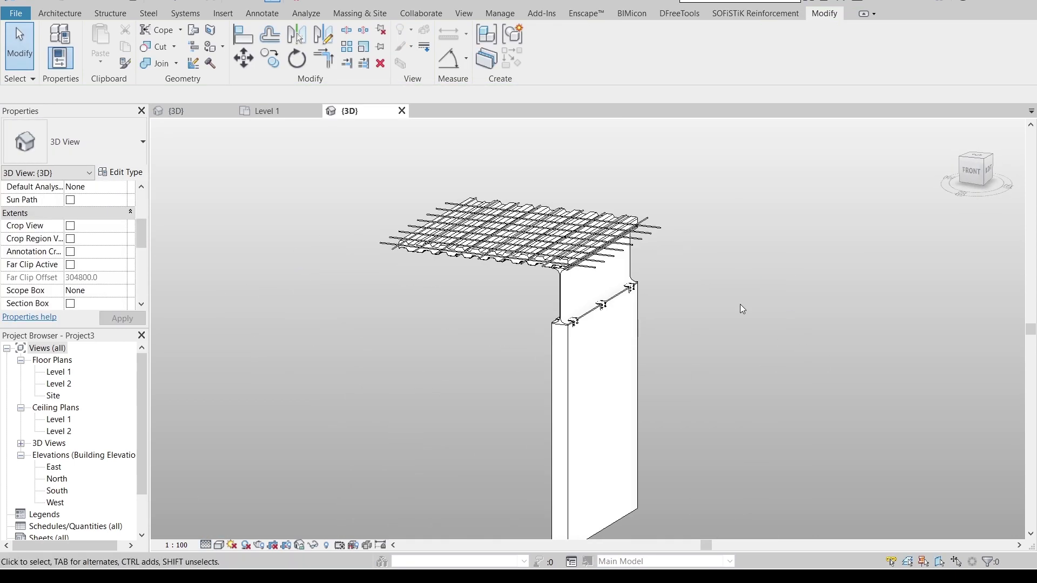
- Copy the 300 mm wall straight up, without the Constrain option, to just above the slab in the front orientation
{"action": "scroll", "coordinate": [740, 305], "scroll_direction": "down", "scroll_amount": 2}
{"action": "middle_click_drag", "start_coordinate": [734, 308], "coordinate": [603, 318]}
{"action": "middle_click_drag", "start_coordinate": [603, 317], "coordinate": [670, 288], "text": "shift"}
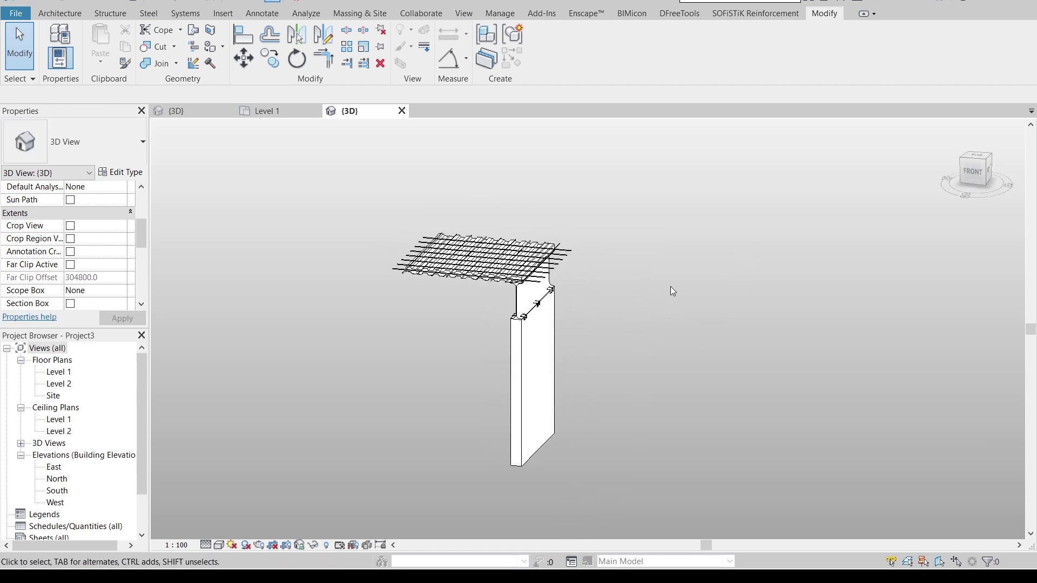
{"action": "left_click", "coordinate": [534, 435]}
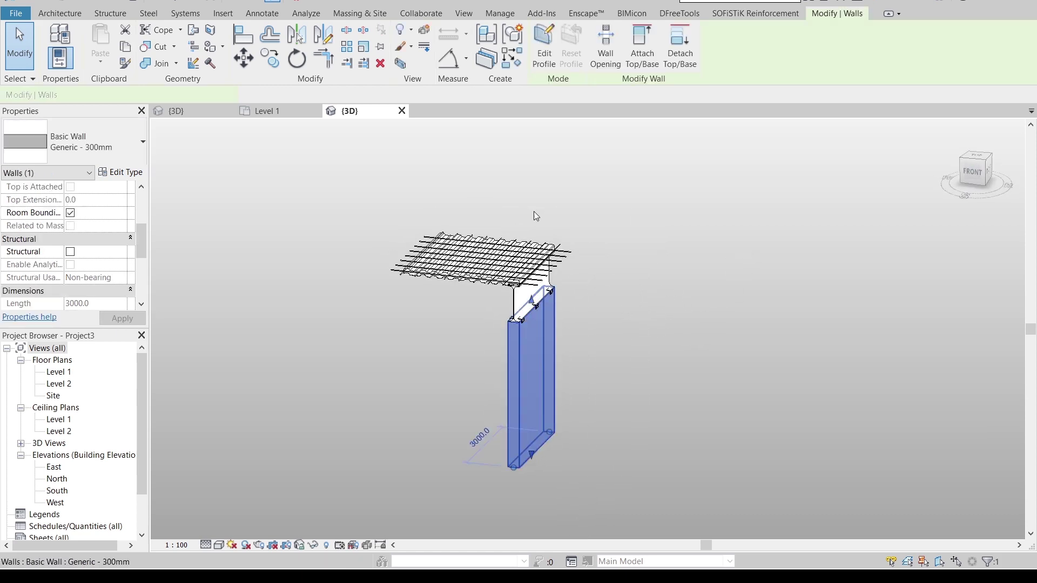
{"action": "left_click", "coordinate": [970, 177]}
{"action": "key", "text": "c"}
{"action": "key", "text": "o"}
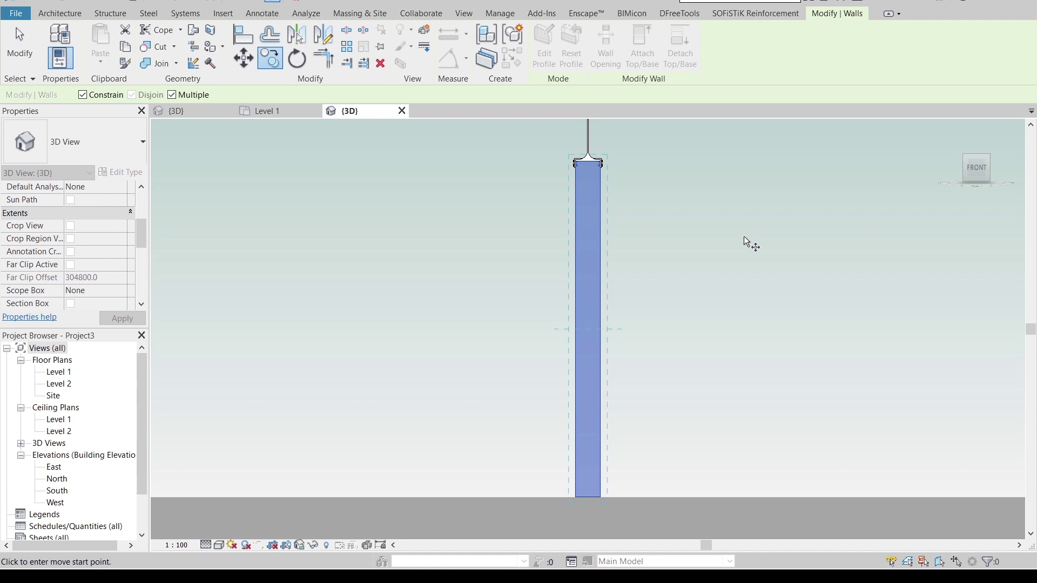
{"action": "left_click", "coordinate": [744, 237]}
{"action": "left_click", "coordinate": [83, 95]}
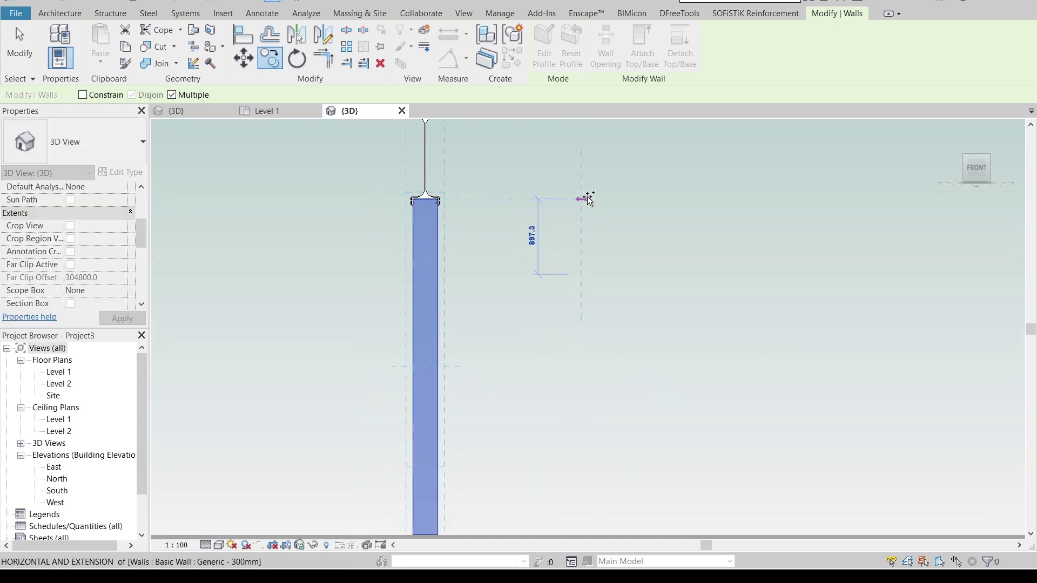
{"action": "middle_click_drag", "start_coordinate": [589, 199], "coordinate": [580, 328]}
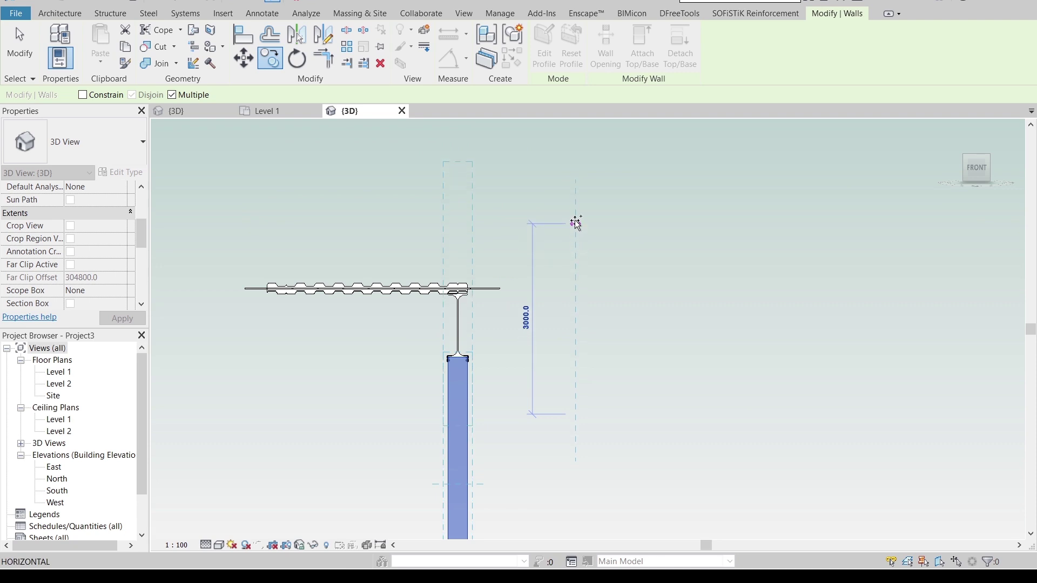
{"action": "middle_click_drag", "start_coordinate": [576, 184], "coordinate": [575, 349]}
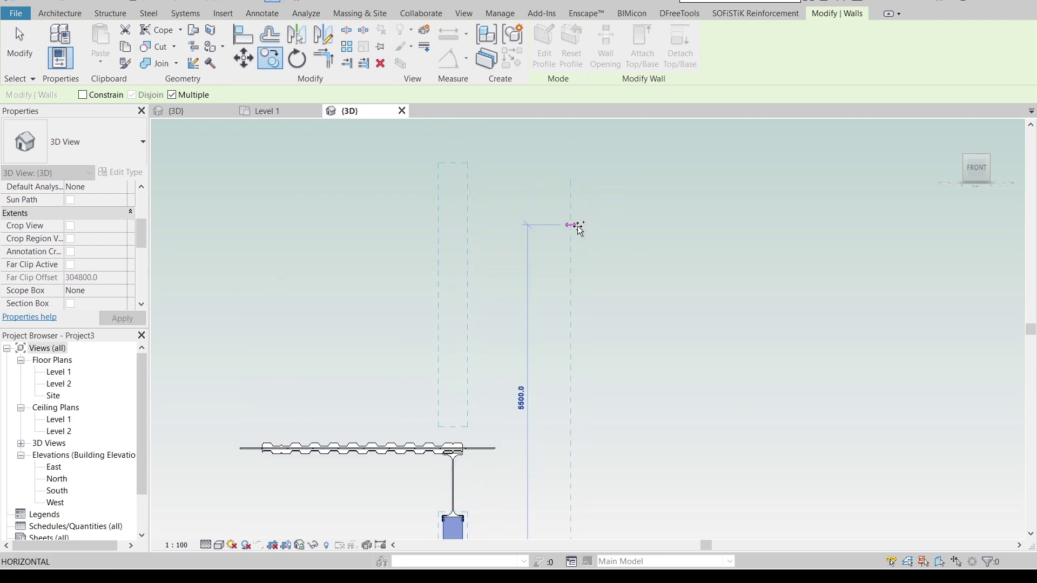
{"action": "left_click", "coordinate": [581, 241]}
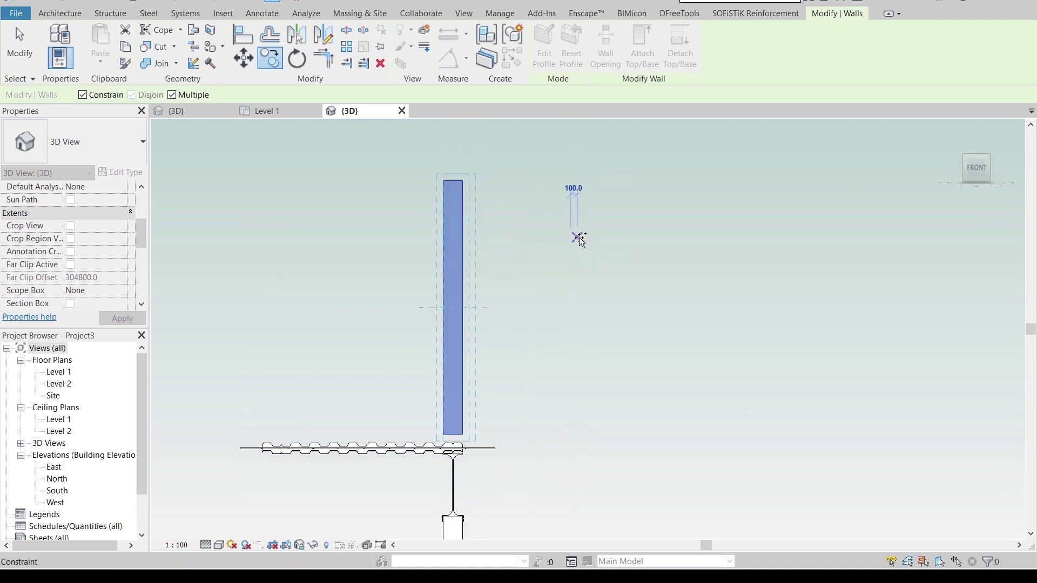
{"action": "key", "text": "Escape"}
{"action": "key", "text": "Escape"}
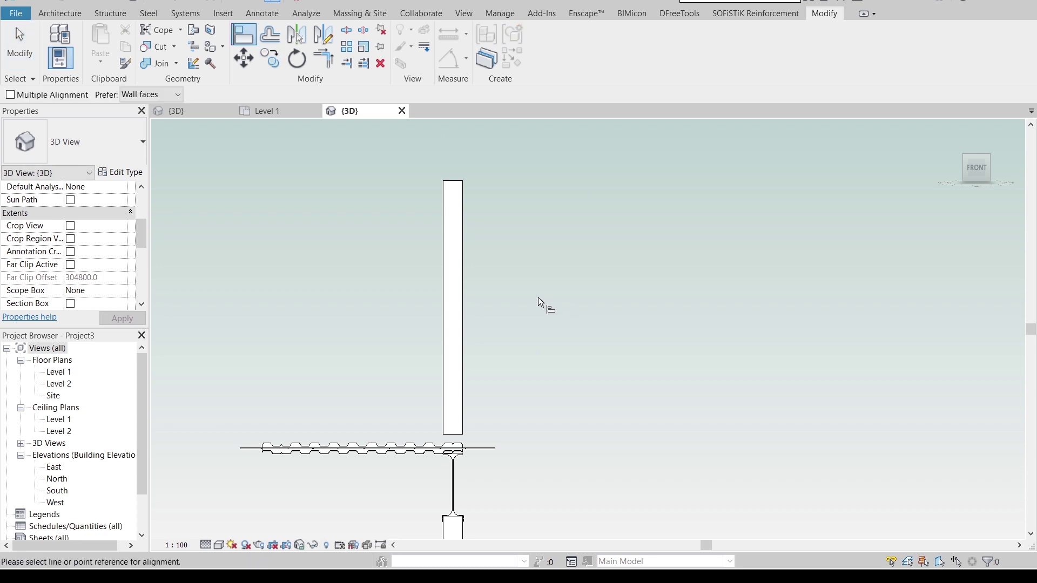
- Align the bottom face of the copied upper wall with the top of the slab
{"action": "scroll", "coordinate": [538, 297], "scroll_direction": "up", "scroll_amount": 2}
{"action": "middle_click_drag", "start_coordinate": [539, 429], "coordinate": [565, 324]}
{"action": "scroll", "coordinate": [518, 406], "scroll_direction": "up", "scroll_amount": 2}
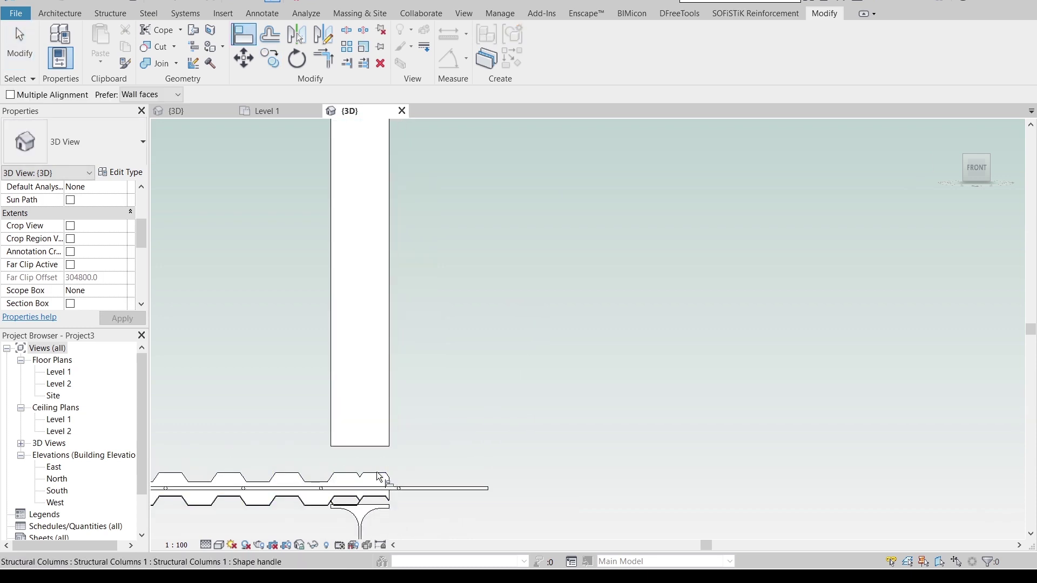
{"action": "left_click", "coordinate": [375, 448]}
{"action": "scroll", "coordinate": [403, 436], "scroll_direction": "down", "scroll_amount": 2}
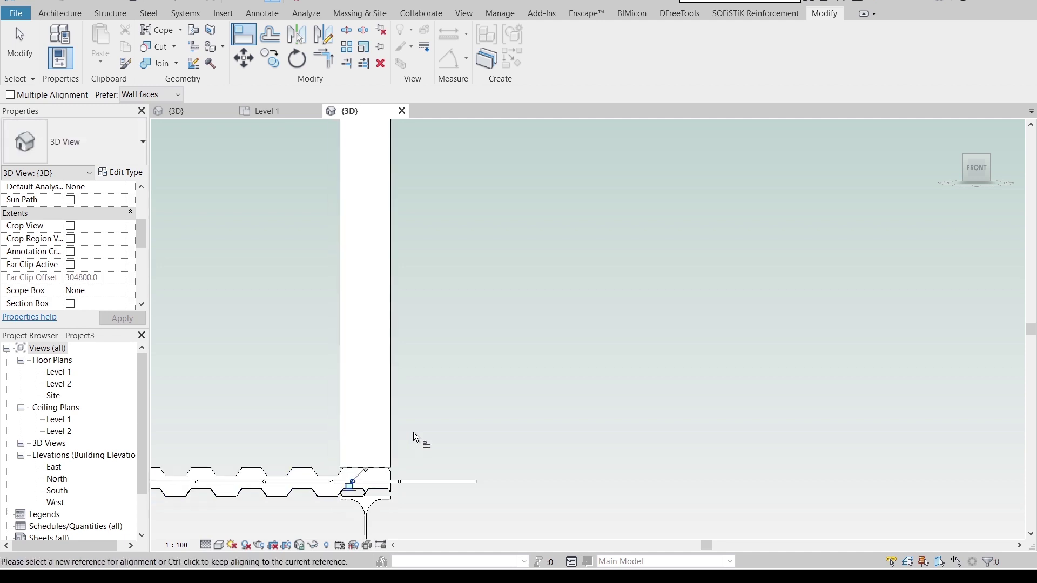
{"action": "middle_click_drag", "start_coordinate": [471, 323], "coordinate": [521, 401]}
- Shorten the upper wall by lowering its top so only a short section stands above the slab
{"action": "key", "text": "Escape"}
{"action": "key", "text": "Escape"}
{"action": "left_click", "coordinate": [453, 386]}
{"action": "scroll", "coordinate": [494, 370], "scroll_direction": "down", "scroll_amount": 3}
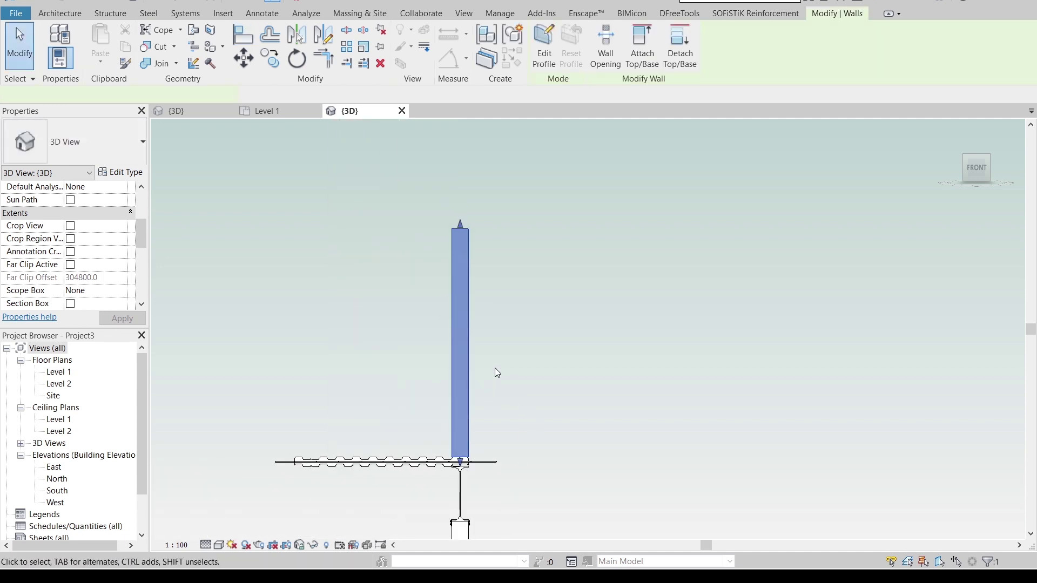
{"action": "left_click_drag", "start_coordinate": [474, 277], "coordinate": [473, 378]}
{"action": "middle_click_drag", "start_coordinate": [520, 396], "coordinate": [503, 348]}
{"action": "key", "text": "Escape"}
{"action": "scroll", "coordinate": [457, 351], "scroll_direction": "up", "scroll_amount": 4}
{"action": "scroll", "coordinate": [417, 303], "scroll_direction": "up", "scroll_amount": 1}
{"action": "scroll", "coordinate": [613, 284], "scroll_direction": "down", "scroll_amount": 1}
{"action": "middle_click_drag", "start_coordinate": [614, 284], "coordinate": [764, 323], "text": "shift"}
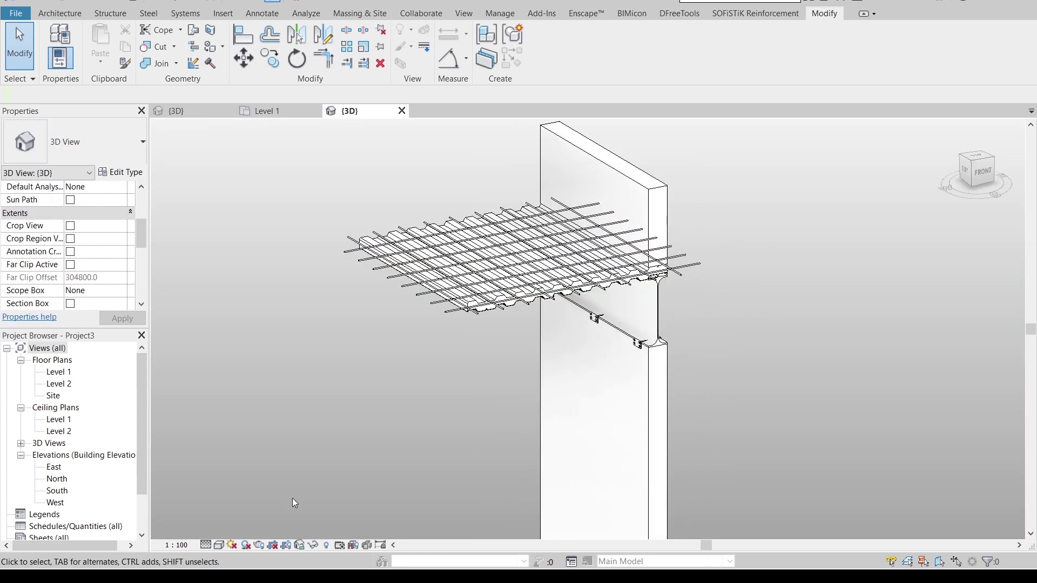
{"action": "left_click", "coordinate": [62, 14]}
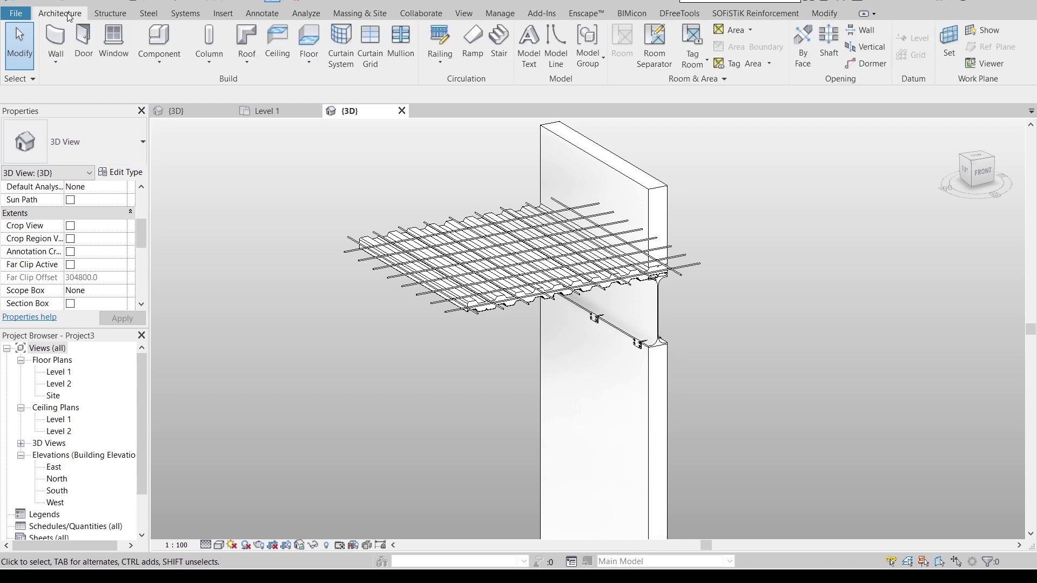
{"action": "left_click", "coordinate": [110, 14]}
{"action": "left_click", "coordinate": [164, 45]}
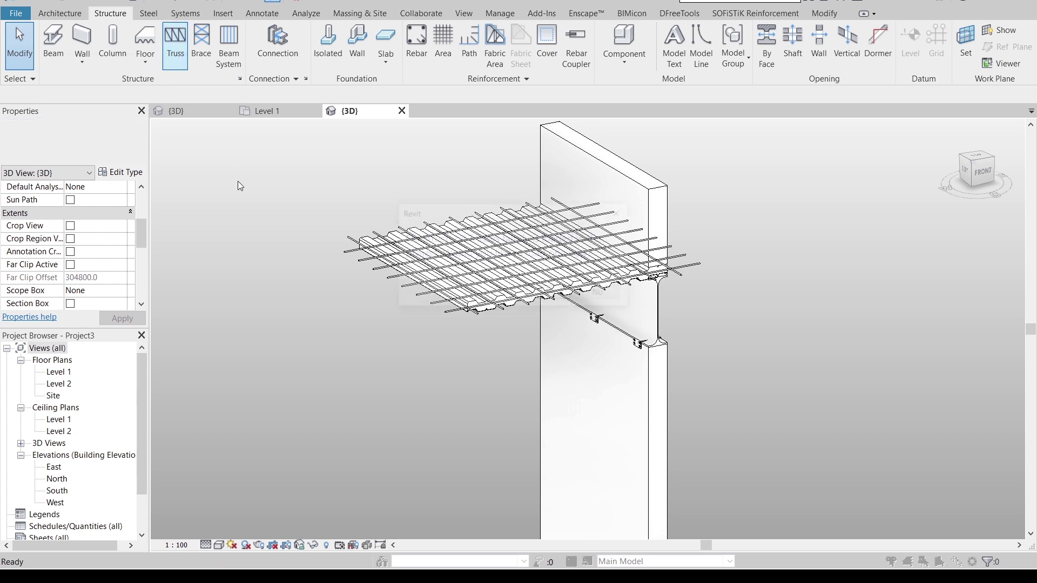
{"action": "key", "text": "Escape"}
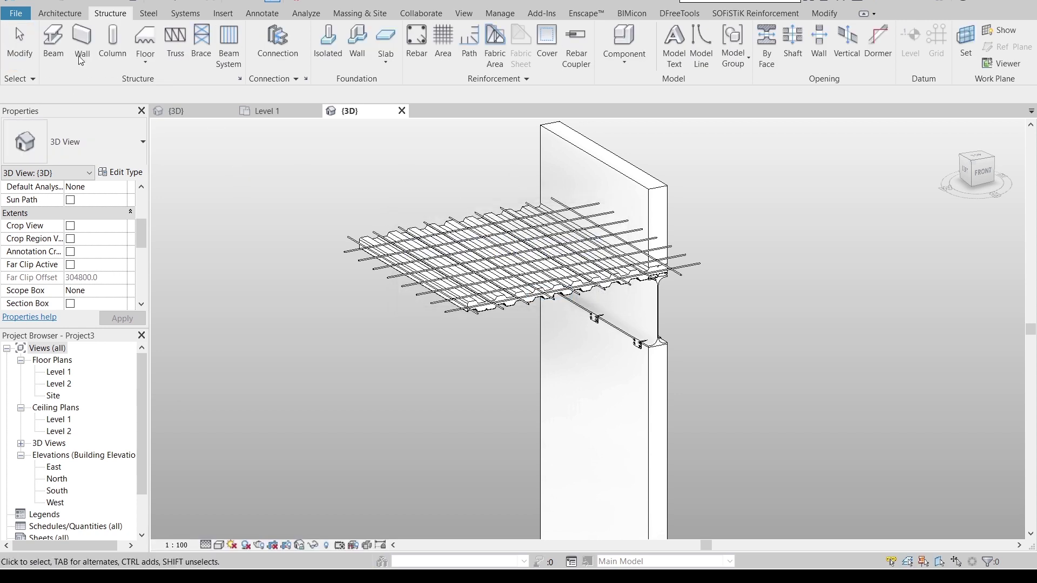
- Start placing a beam and browse for a family to load in the US Metric library's Structural Framing Steel folder
{"action": "left_click", "coordinate": [133, 175]}
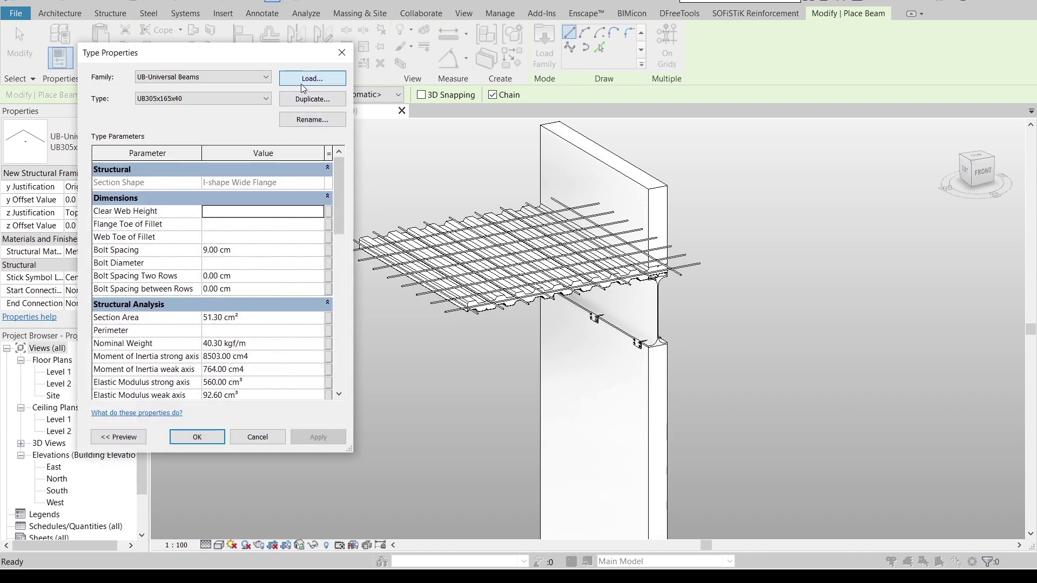
{"action": "left_click", "coordinate": [312, 79]}
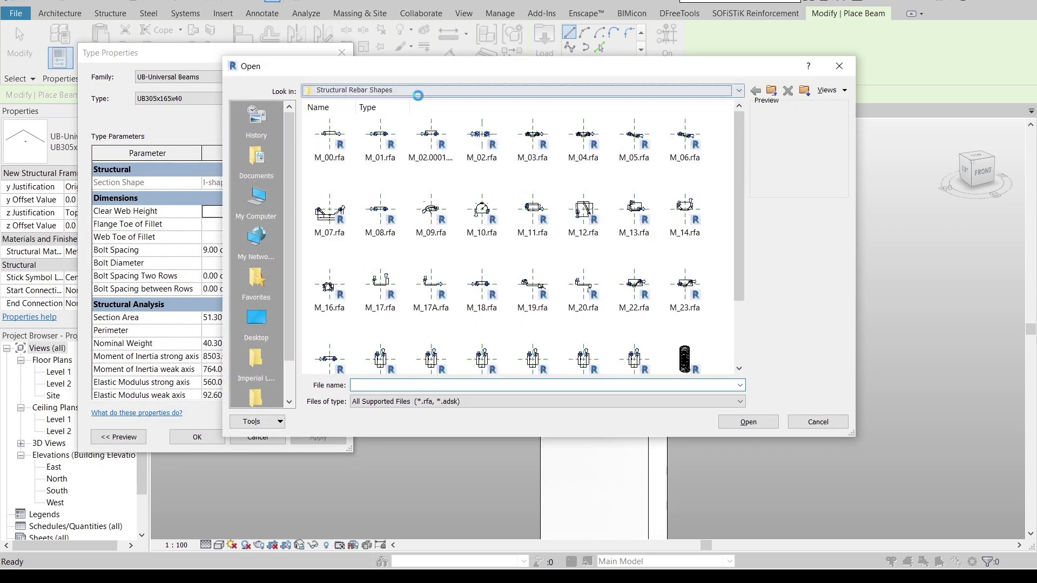
{"action": "left_click", "coordinate": [416, 90]}
{"action": "left_click", "coordinate": [406, 179]}
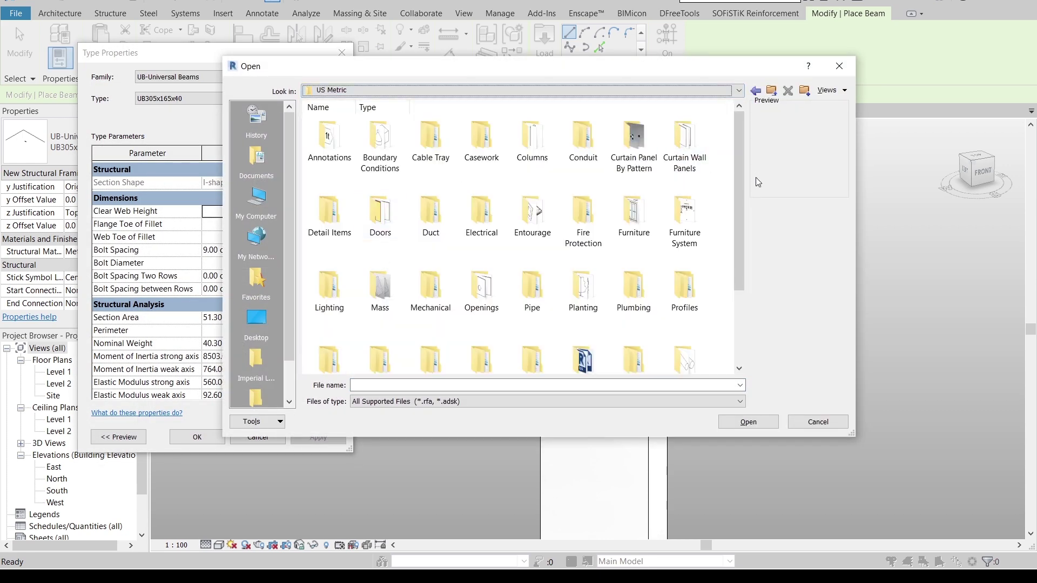
{"action": "left_click_drag", "start_coordinate": [744, 245], "coordinate": [751, 313]}
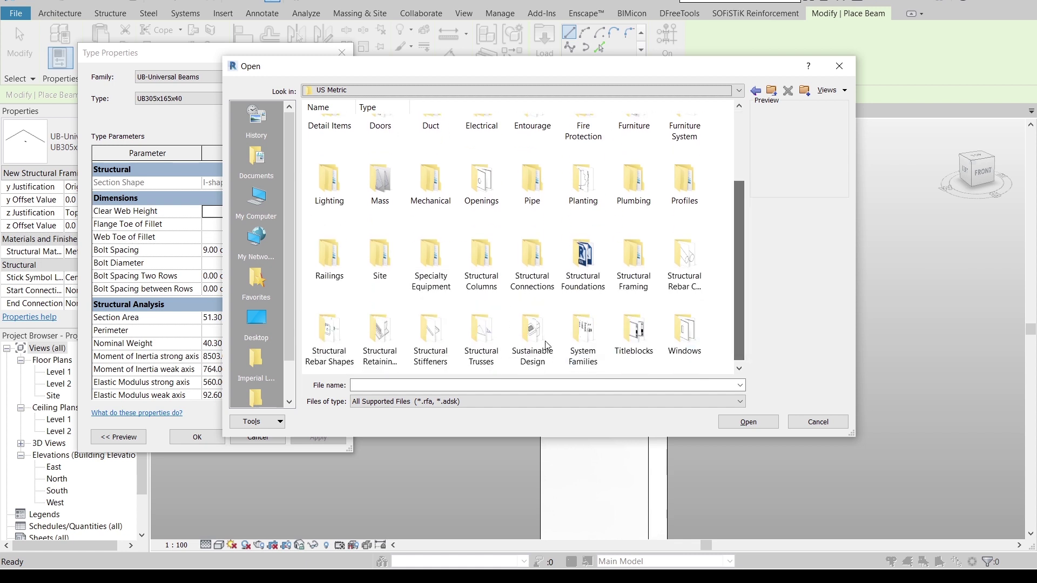
{"action": "double_click", "coordinate": [634, 259]}
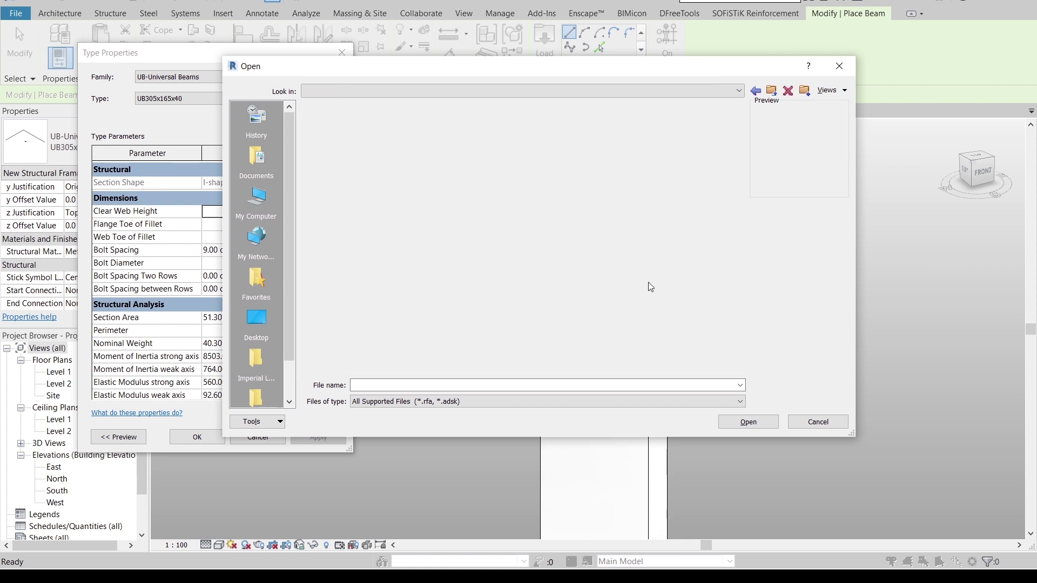
{"action": "double_click", "coordinate": [485, 156]}
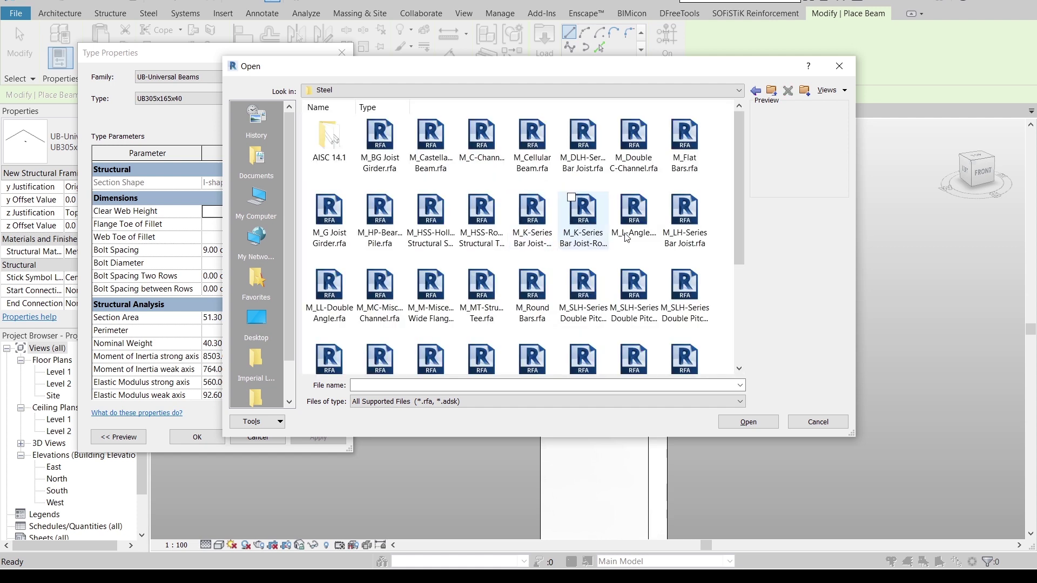
- Load the SHS-Square Hollow Section family with the 40x40x3.2SHS type and accept it as the beam type
{"action": "scroll", "coordinate": [474, 342], "scroll_direction": "down", "scroll_amount": 3}
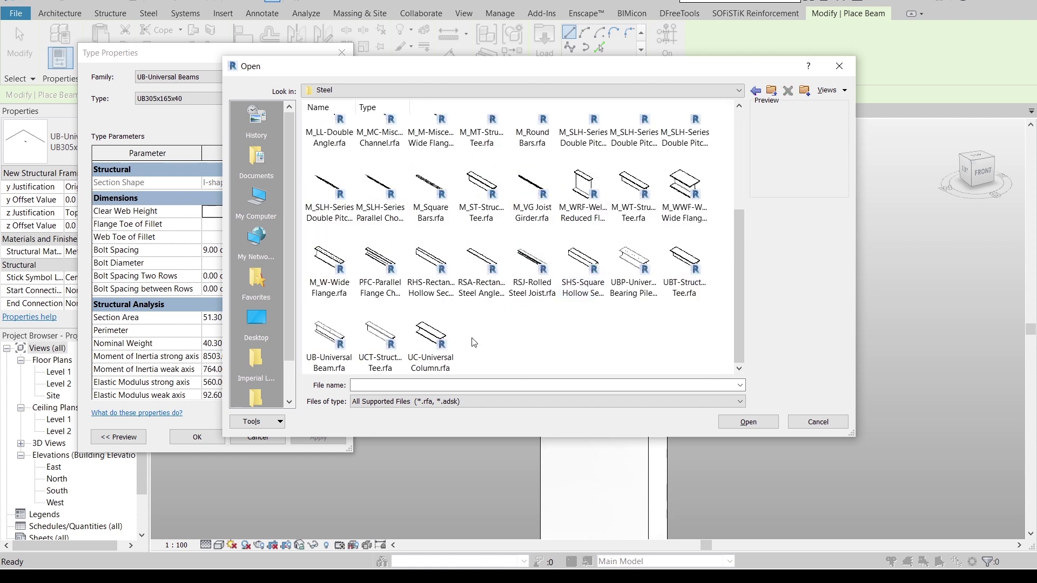
{"action": "double_click", "coordinate": [582, 279]}
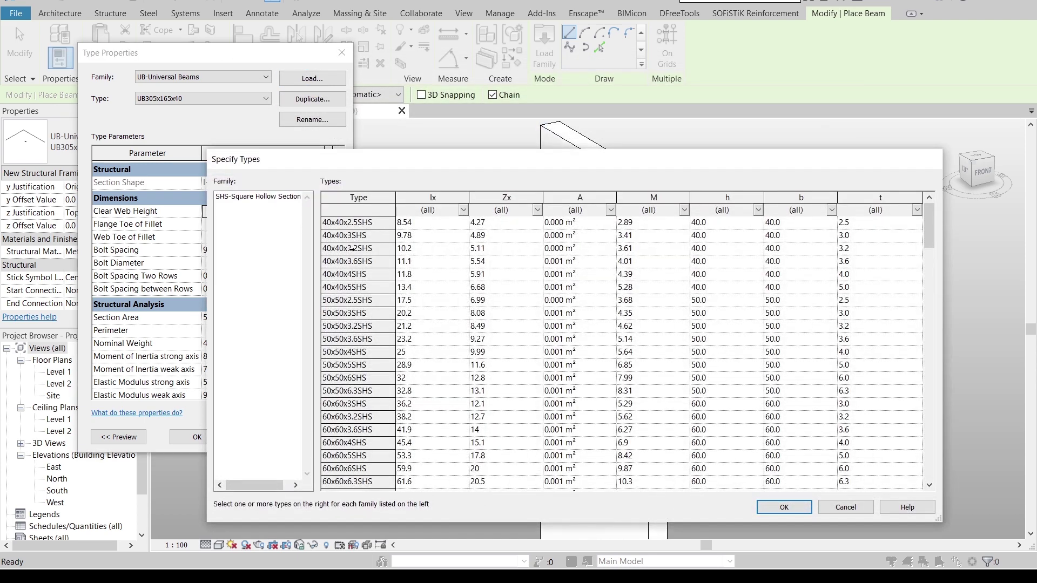
{"action": "left_click", "coordinate": [332, 249]}
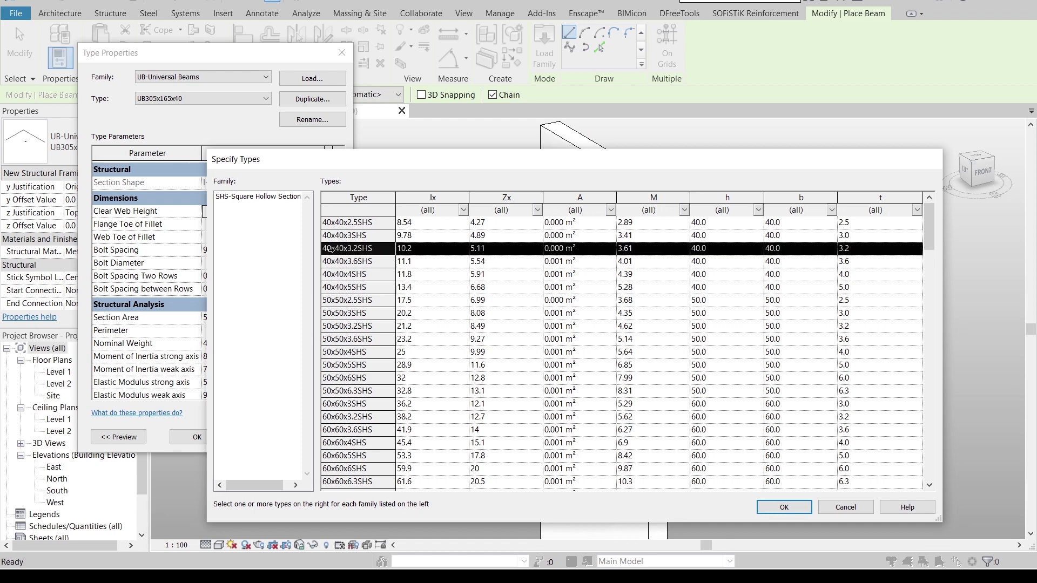
{"action": "left_click", "coordinate": [790, 507]}
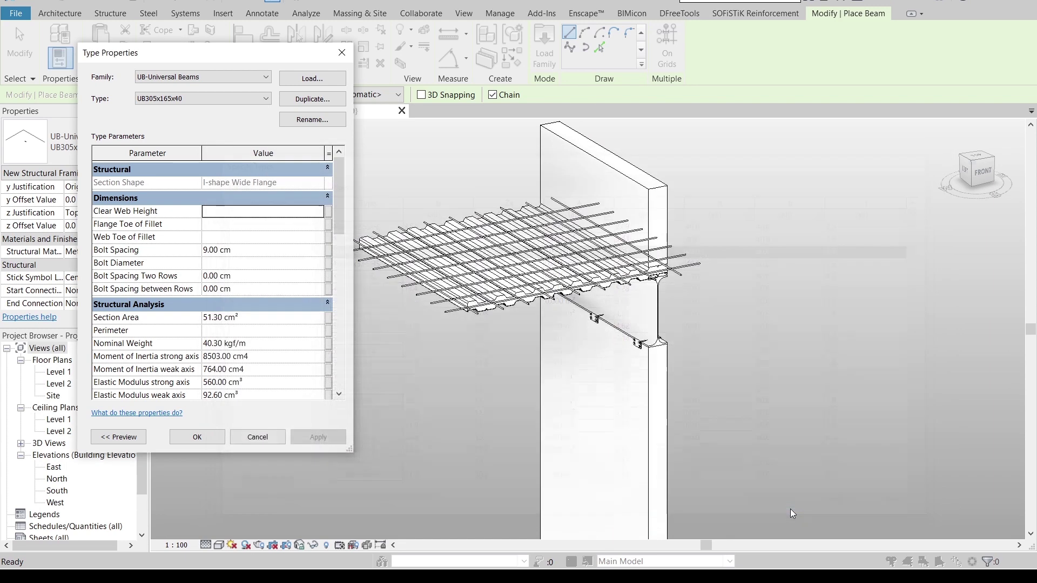
{"action": "left_click", "coordinate": [213, 439]}
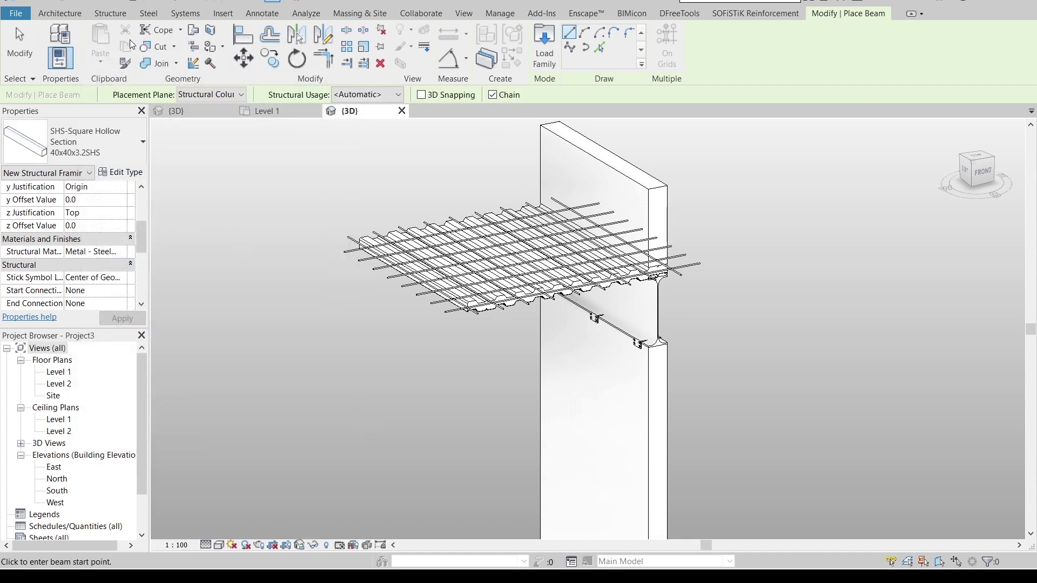
- In the Level 1 plan, draw a horizontal reference plane from the wall's lower outer corner out past its inner side
{"action": "key", "text": "Escape"}
{"action": "key", "text": "Escape"}
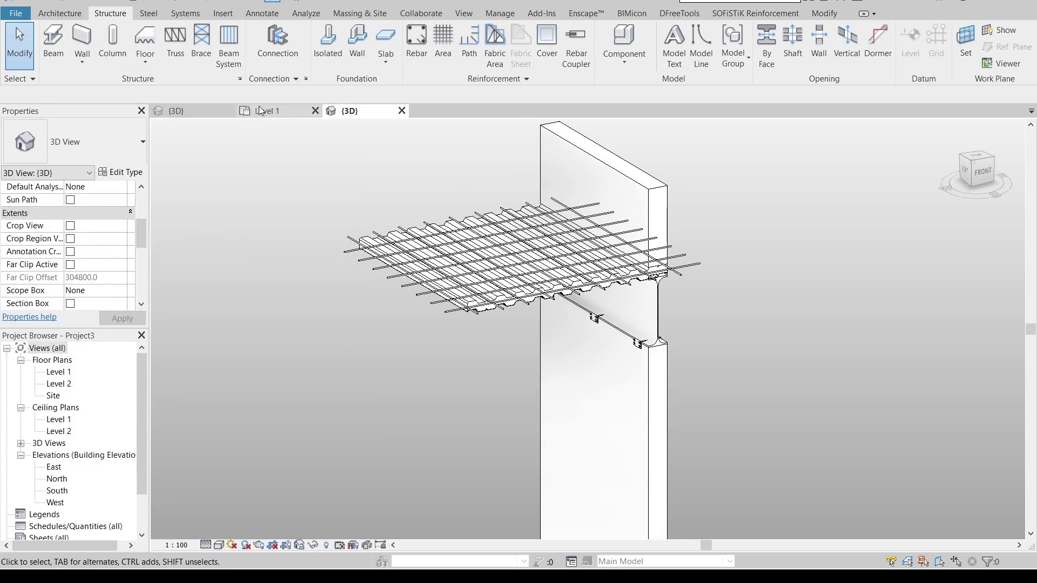
{"action": "left_click", "coordinate": [268, 110]}
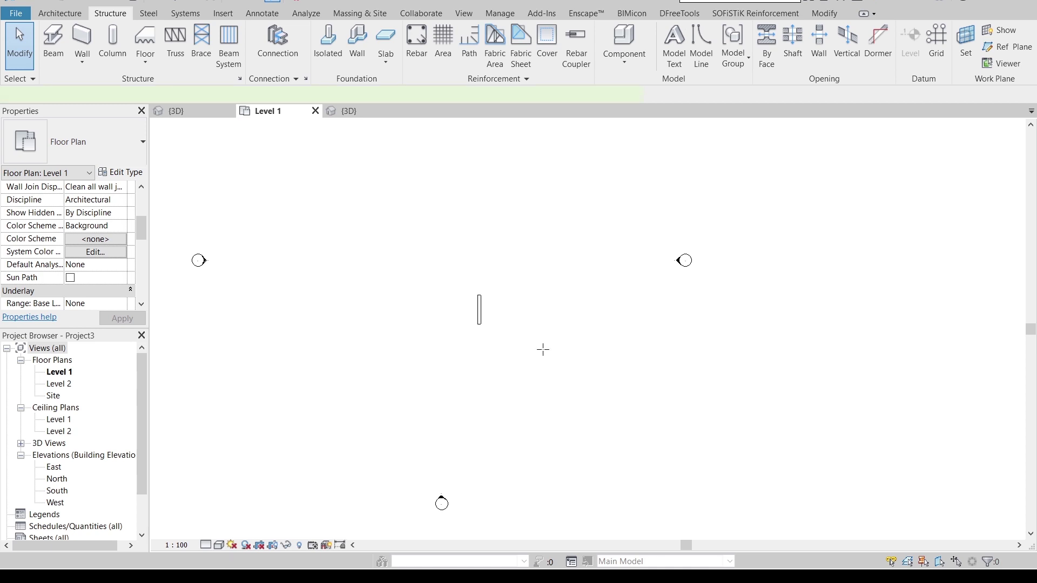
{"action": "key", "text": "r"}
{"action": "key", "text": "p"}
{"action": "scroll", "coordinate": [594, 340], "scroll_direction": "up", "scroll_amount": 5}
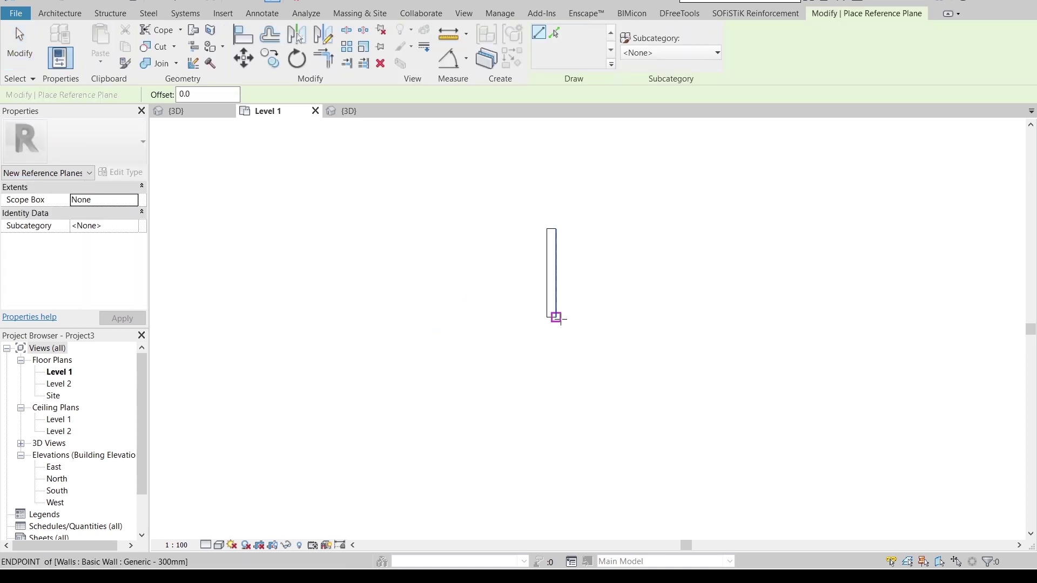
{"action": "left_click", "coordinate": [555, 317]}
{"action": "left_click", "coordinate": [364, 317]}
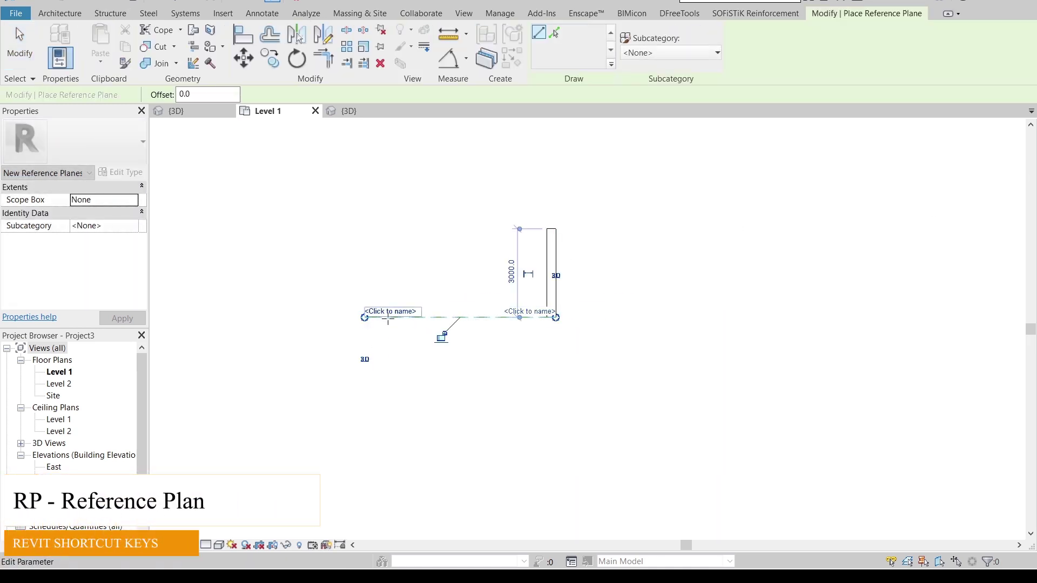
- Name the new reference plane 1 and finish placing reference planes
{"action": "left_click", "coordinate": [388, 313]}
{"action": "type", "text": "1"}
{"action": "key", "text": "Return"}
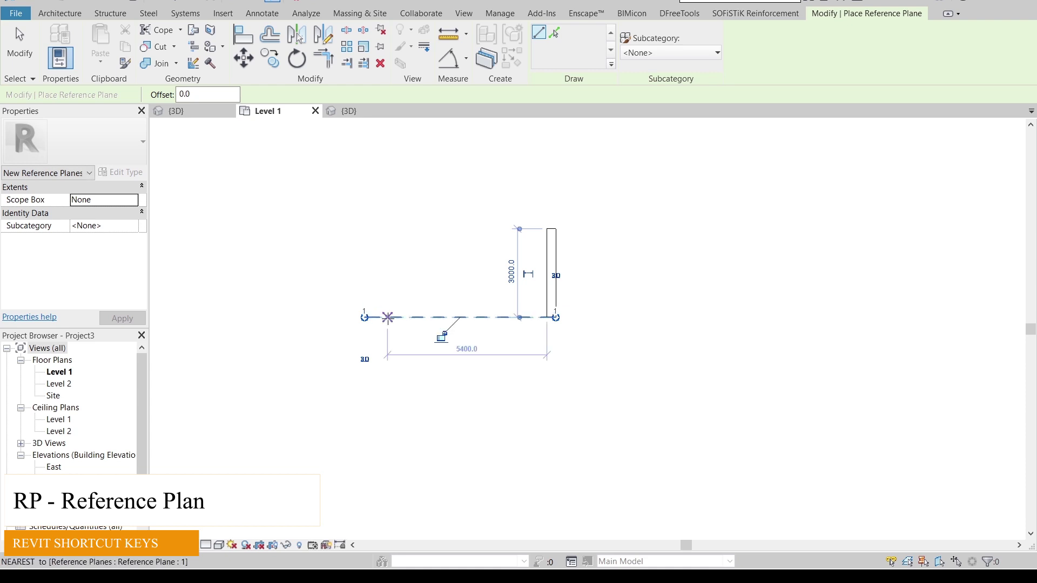
{"action": "key", "text": "Escape"}
{"action": "key", "text": "Escape"}
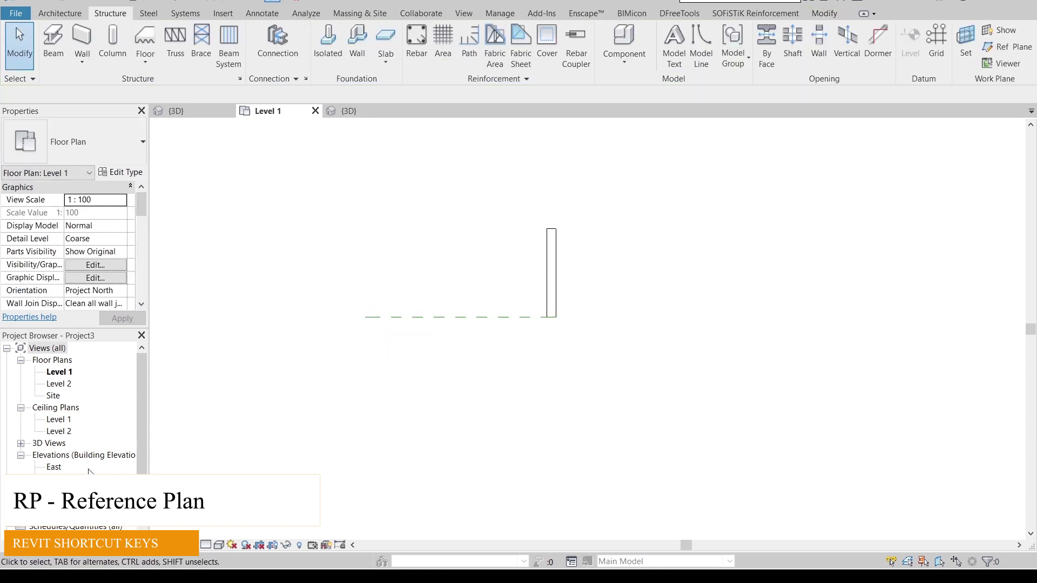
- Open the South elevation and set its detail level to Fine
{"action": "double_click", "coordinate": [58, 490]}
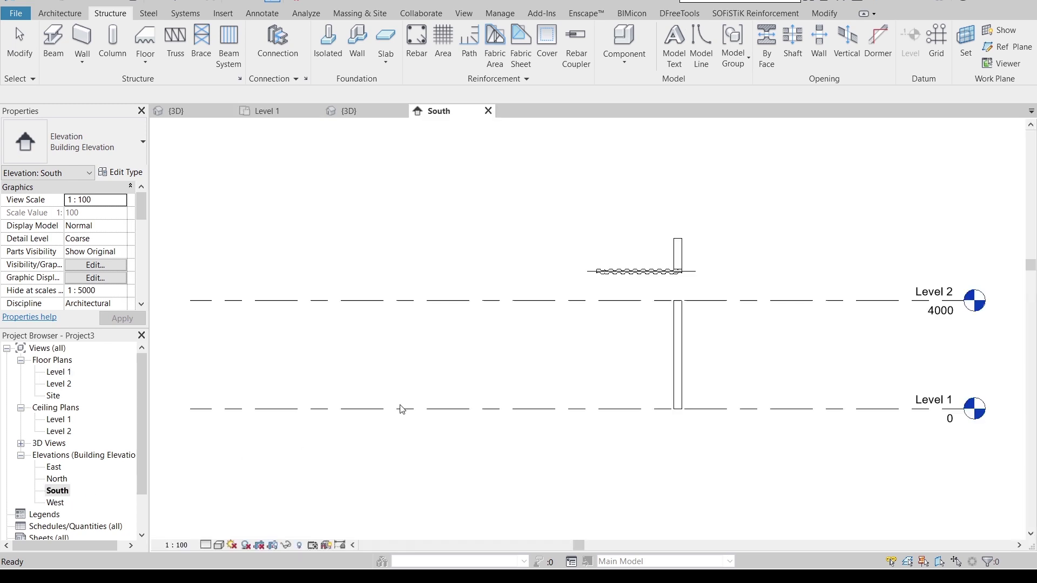
{"action": "left_click", "coordinate": [205, 545]}
{"action": "left_click", "coordinate": [212, 532]}
{"action": "scroll", "coordinate": [610, 275], "scroll_direction": "up", "scroll_amount": 3}
{"action": "scroll", "coordinate": [510, 330], "scroll_direction": "up", "scroll_amount": 1}
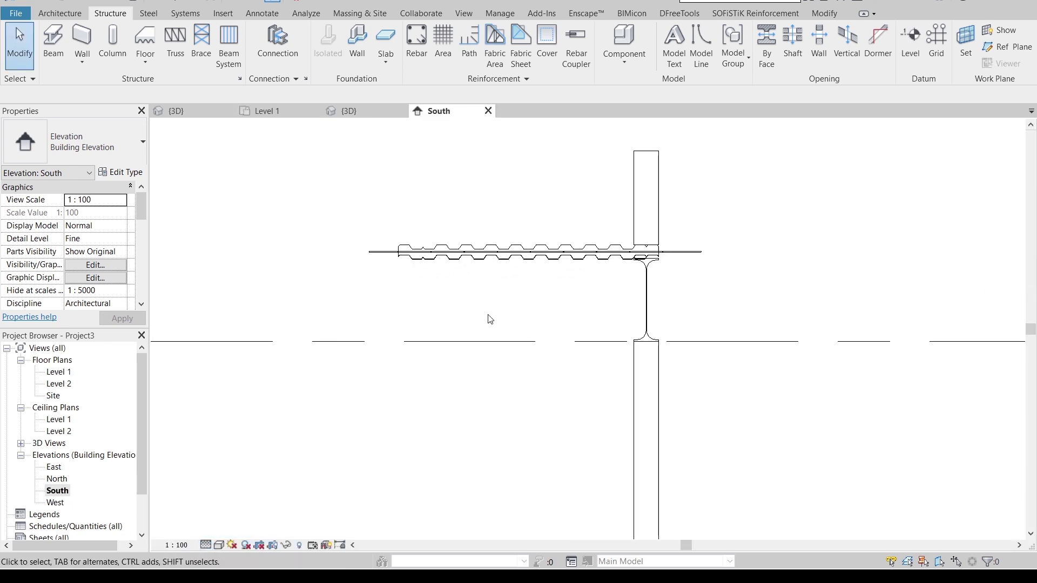
- Start placing a truss with Reference Plane : 1 as the work plane
{"action": "left_click", "coordinate": [175, 46]}
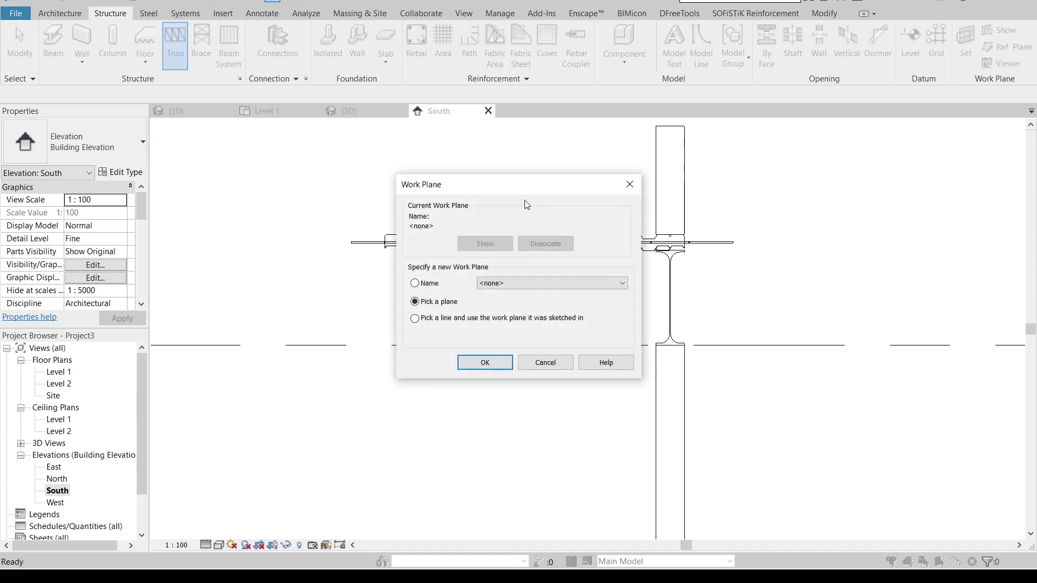
{"action": "left_click", "coordinate": [514, 288]}
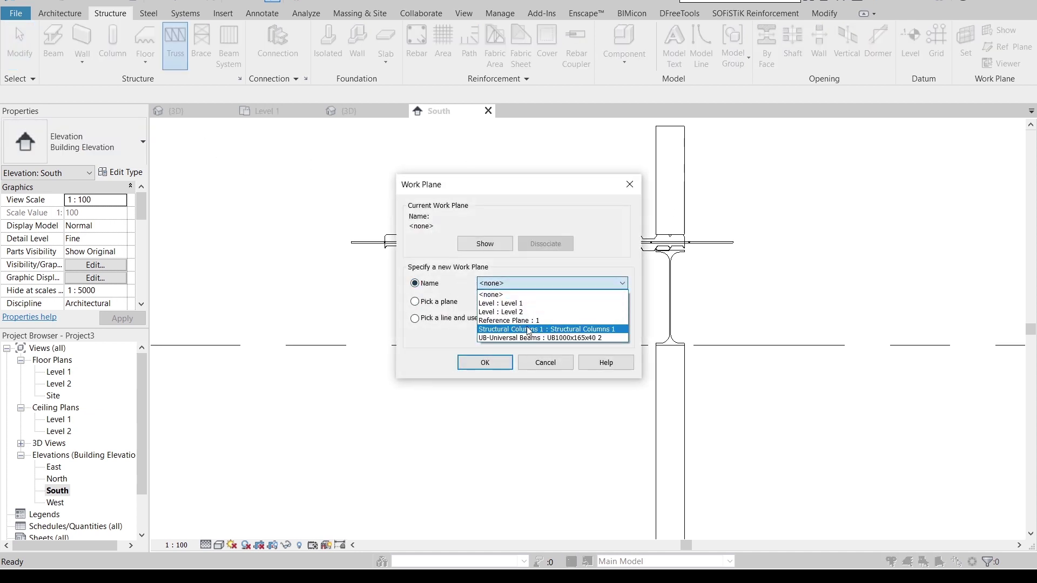
{"action": "left_click", "coordinate": [508, 317]}
{"action": "left_click", "coordinate": [495, 363]}
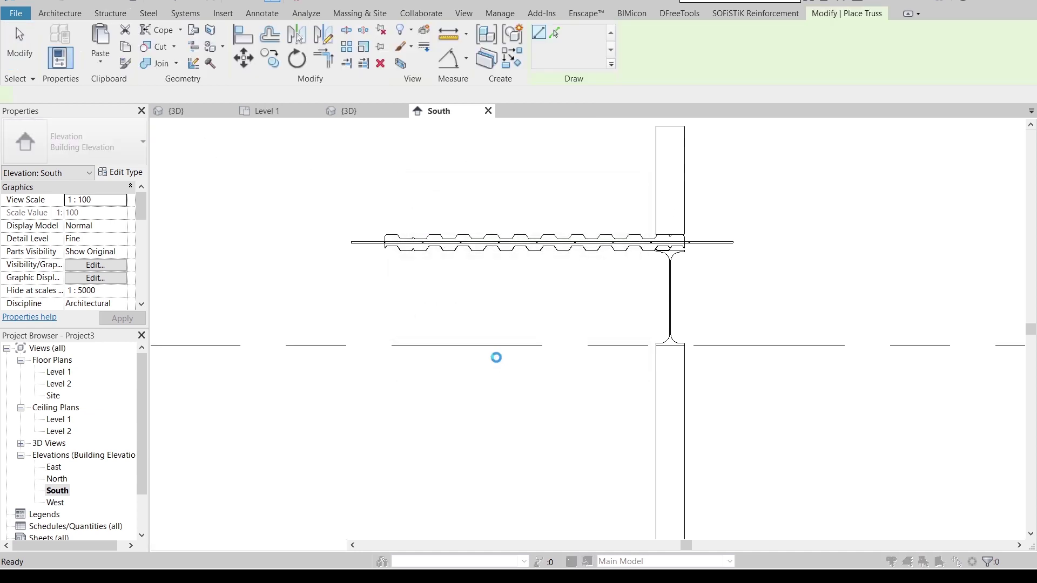
- Load the M_Howe Flat Truss family from the US Metric library's Structural Trusses folder
{"action": "left_click", "coordinate": [549, 294]}
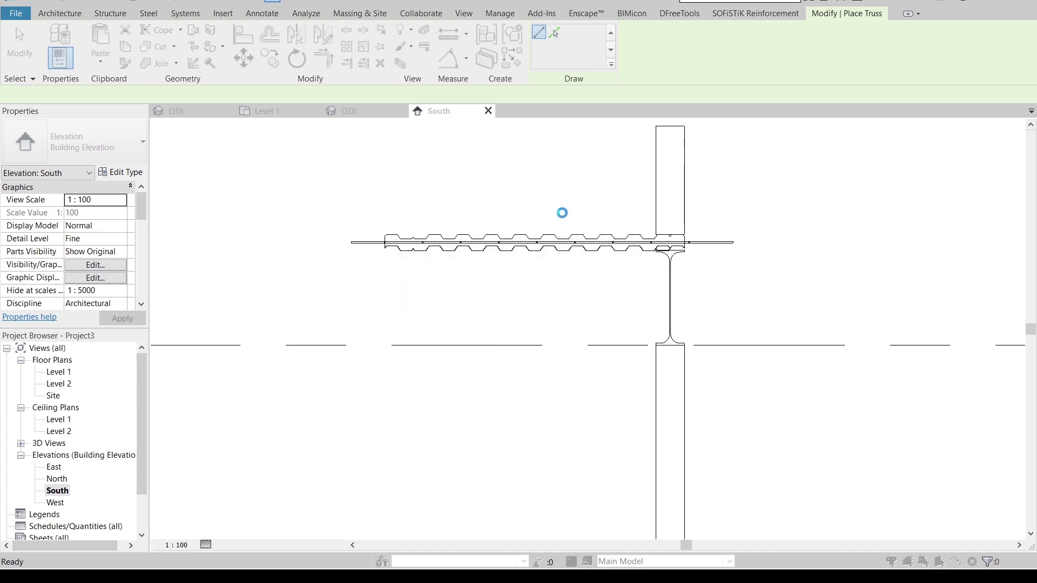
{"action": "left_click", "coordinate": [378, 91]}
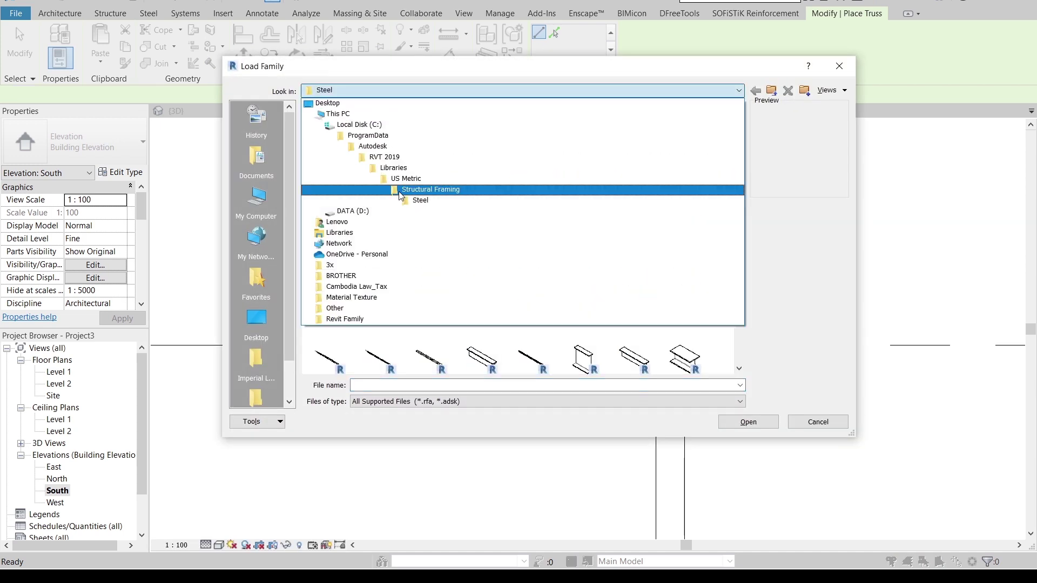
{"action": "left_click", "coordinate": [406, 178]}
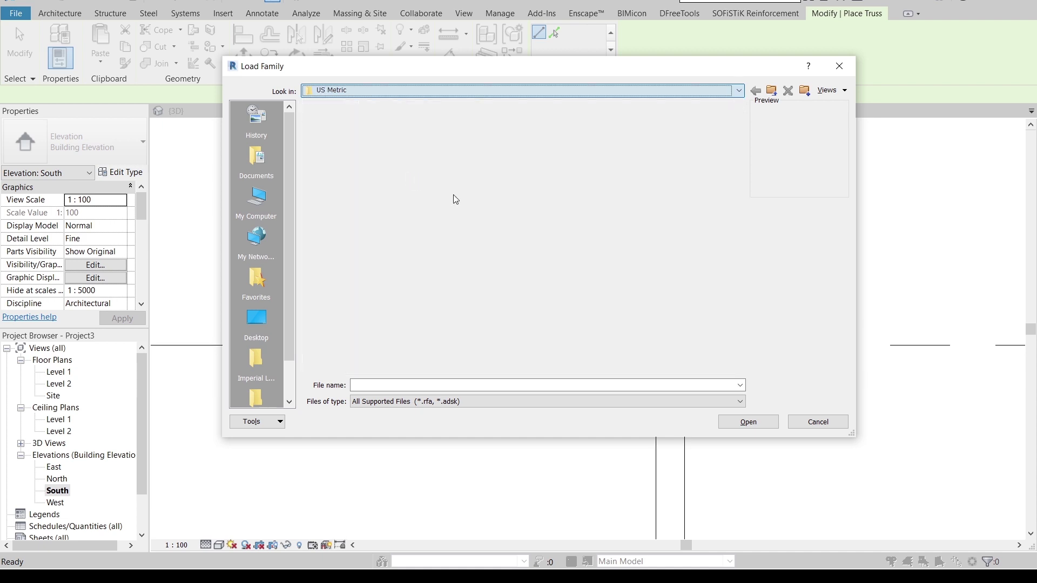
{"action": "scroll", "coordinate": [738, 227], "scroll_direction": "down", "scroll_amount": 1}
{"action": "scroll", "coordinate": [739, 242], "scroll_direction": "down", "scroll_amount": 3}
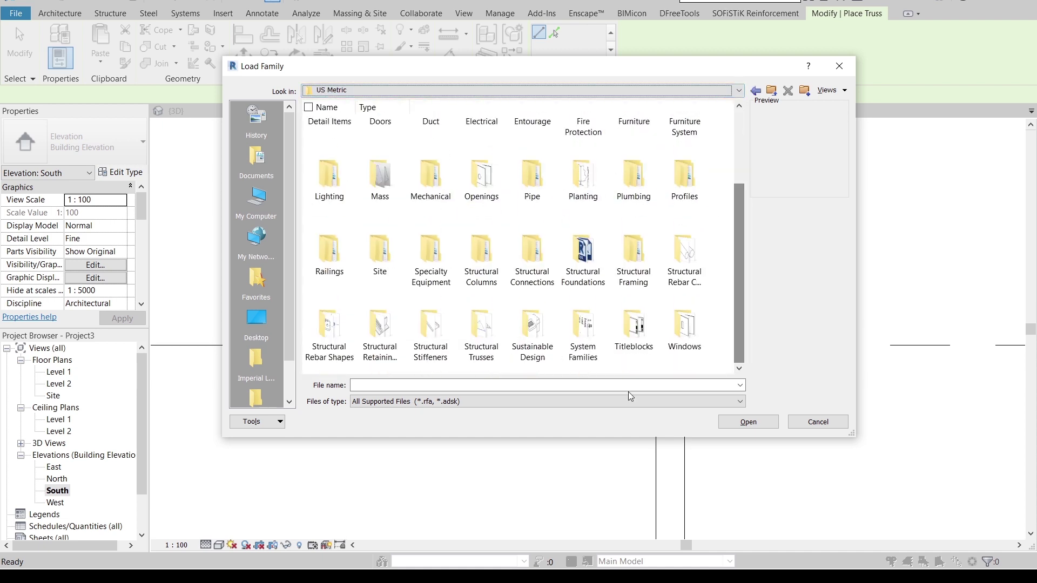
{"action": "double_click", "coordinate": [486, 345]}
{"action": "double_click", "coordinate": [380, 142]}
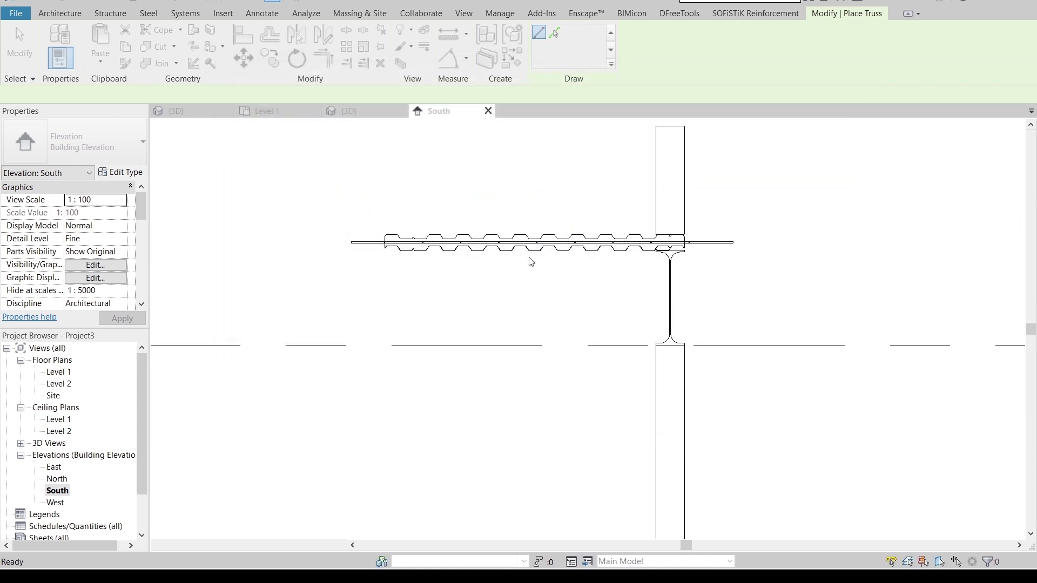
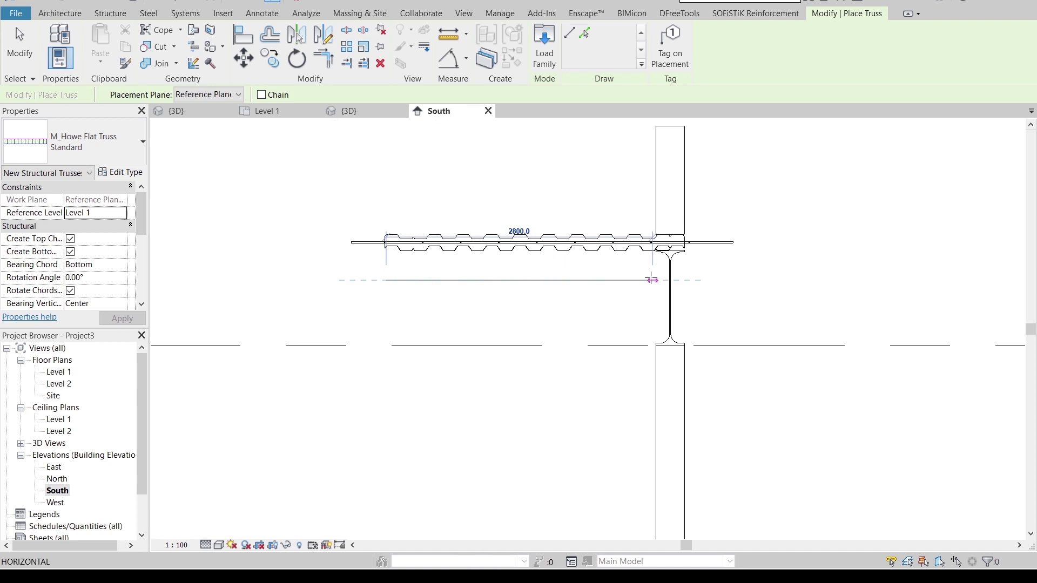
- Draw a horizontal truss about 2800 mm long below the metal deck, ending at the wall's inner face line
{"action": "left_click", "coordinate": [651, 280]}
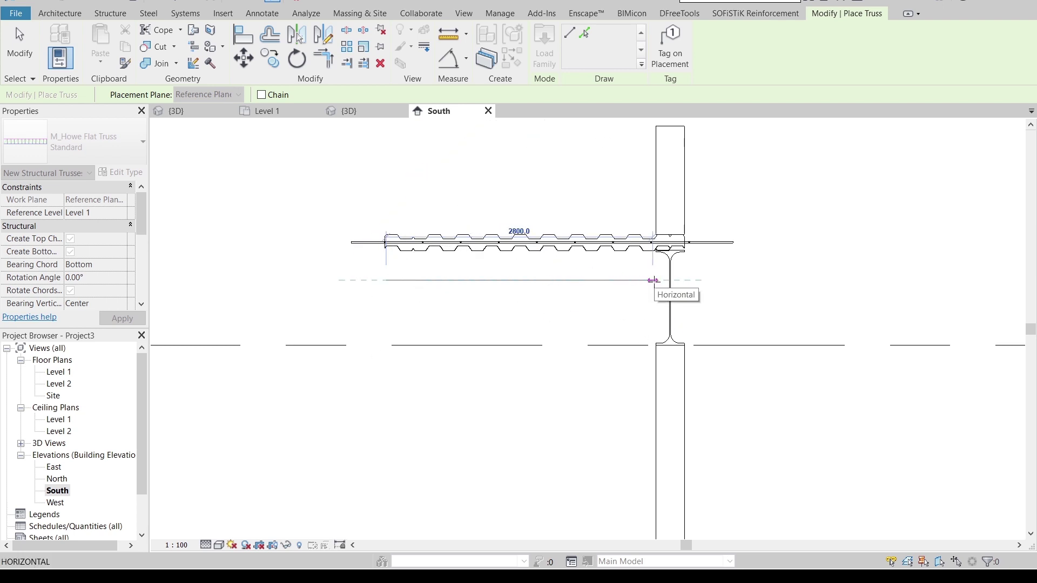
{"action": "left_click", "coordinate": [654, 281]}
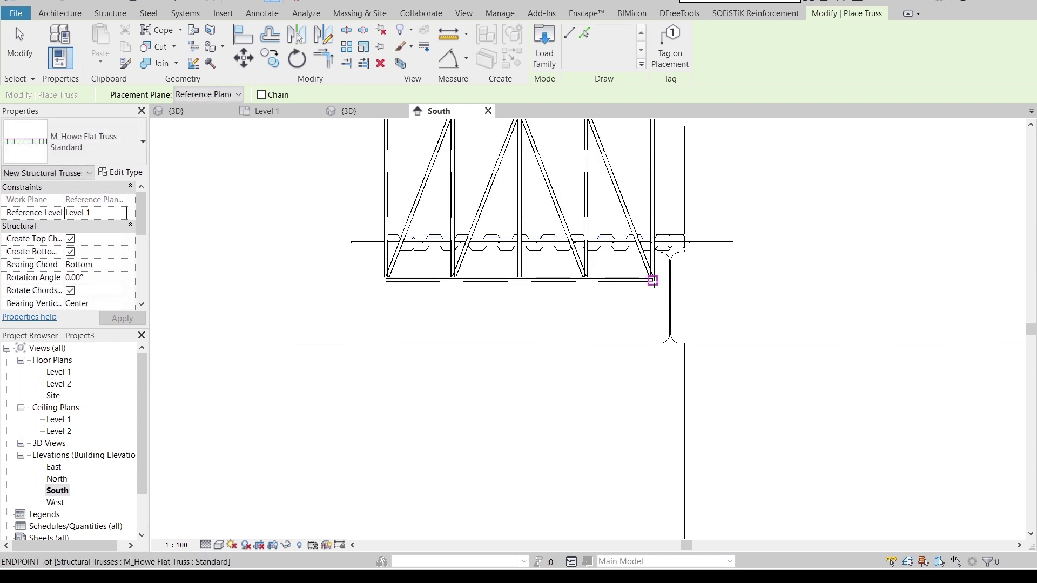
{"action": "key", "text": "Escape"}
- Edit the truss profile so the top chord sits 400 mm above the bottom chord
{"action": "scroll", "coordinate": [669, 306], "scroll_direction": "down", "scroll_amount": 2}
{"action": "scroll", "coordinate": [669, 306], "scroll_direction": "down", "scroll_amount": 2}
{"action": "middle_click_drag", "start_coordinate": [597, 418], "coordinate": [547, 432]}
{"action": "left_click", "coordinate": [572, 255]}
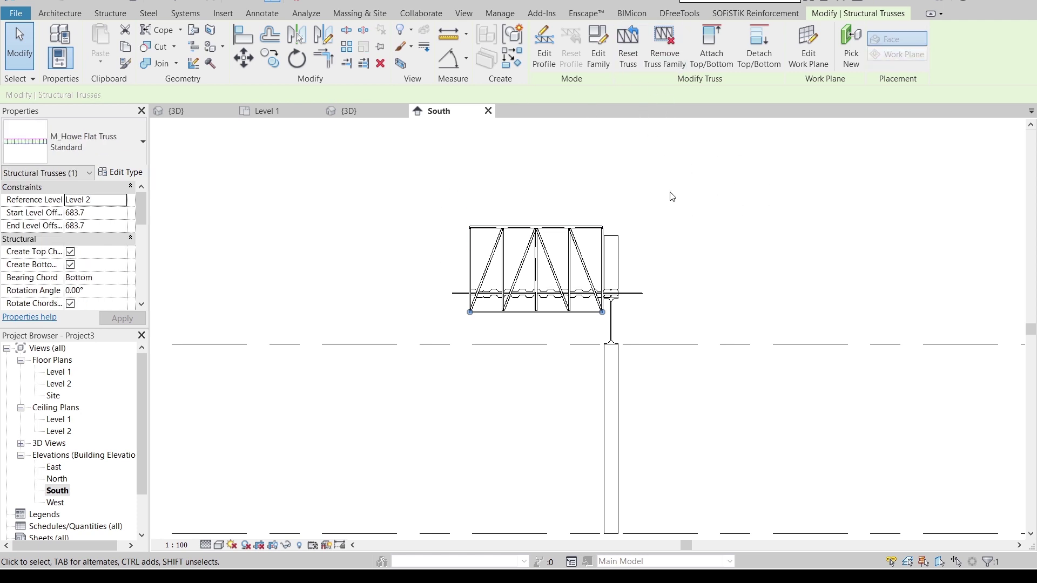
{"action": "left_click", "coordinate": [545, 49]}
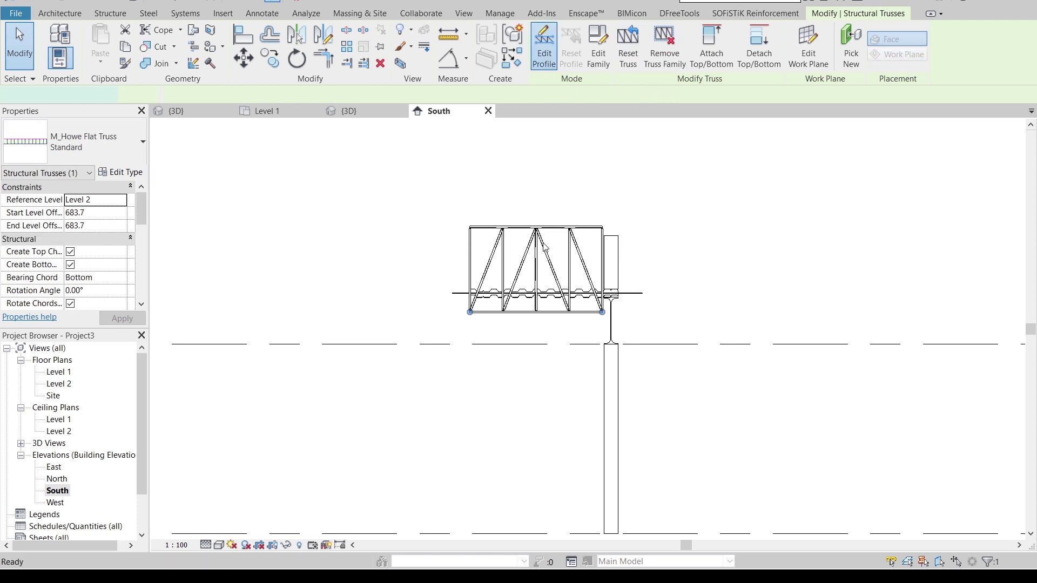
{"action": "left_click", "coordinate": [537, 228]}
{"action": "left_click", "coordinate": [429, 269]}
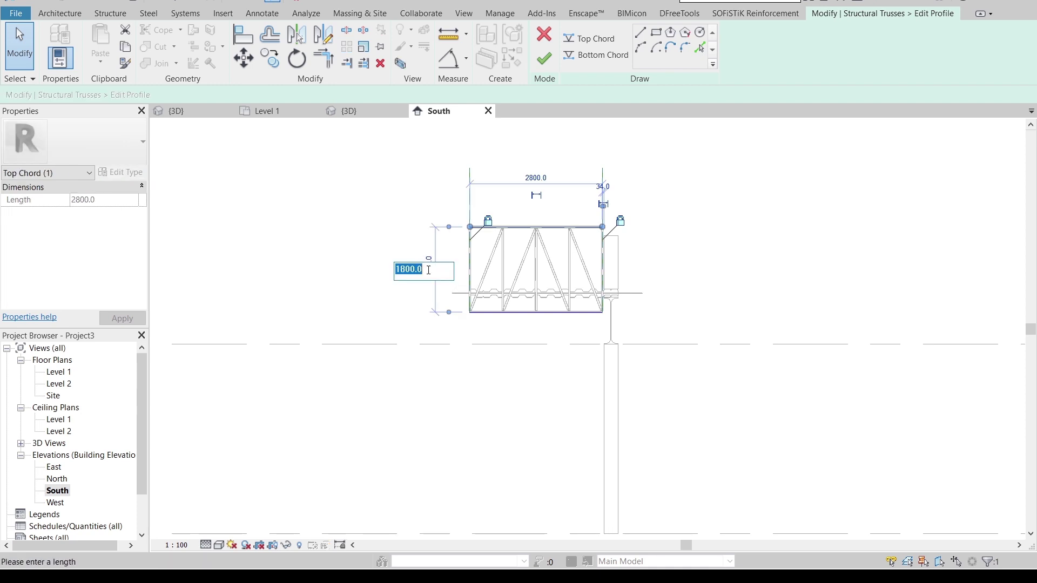
{"action": "type", "text": "400"}
{"action": "key", "text": "Return"}
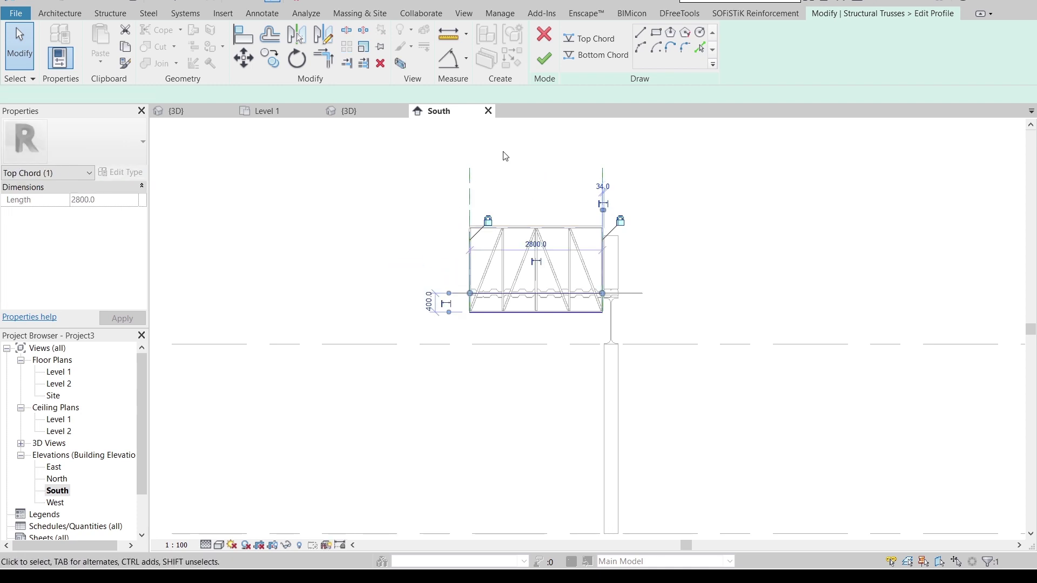
{"action": "left_click", "coordinate": [504, 153]}
{"action": "left_click", "coordinate": [543, 60]}
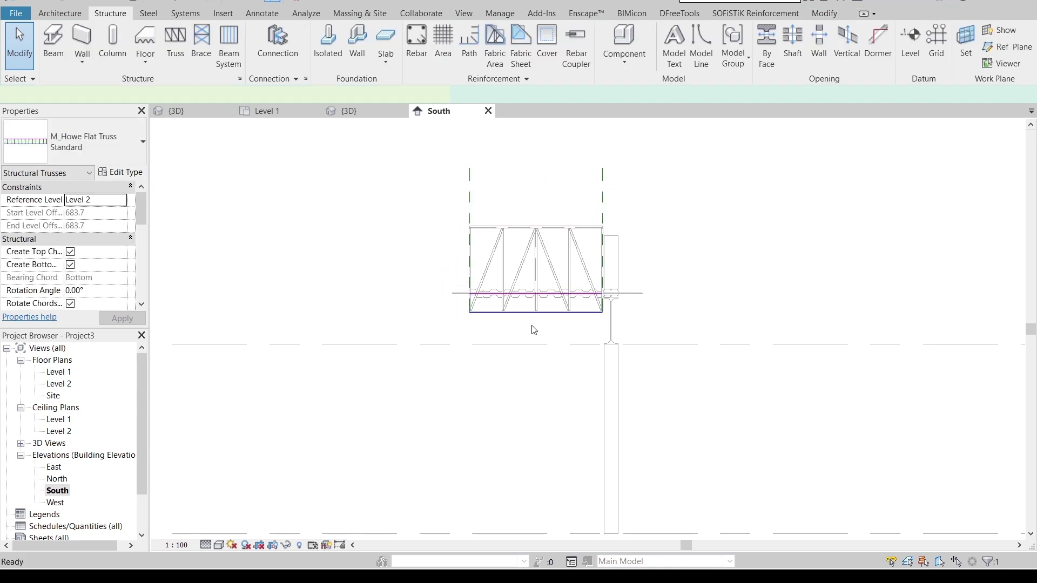
- Nudge the truss down until it sits under the metal deck, and over toward the I-beam
{"action": "scroll", "coordinate": [533, 330], "scroll_direction": "up", "scroll_amount": 4}
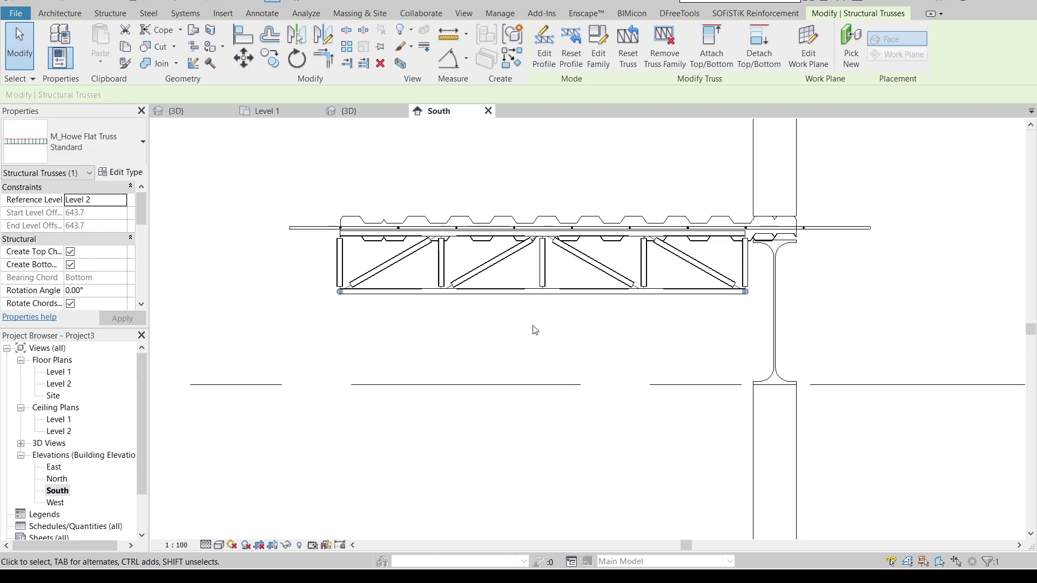
{"action": "key", "text": "Down"}
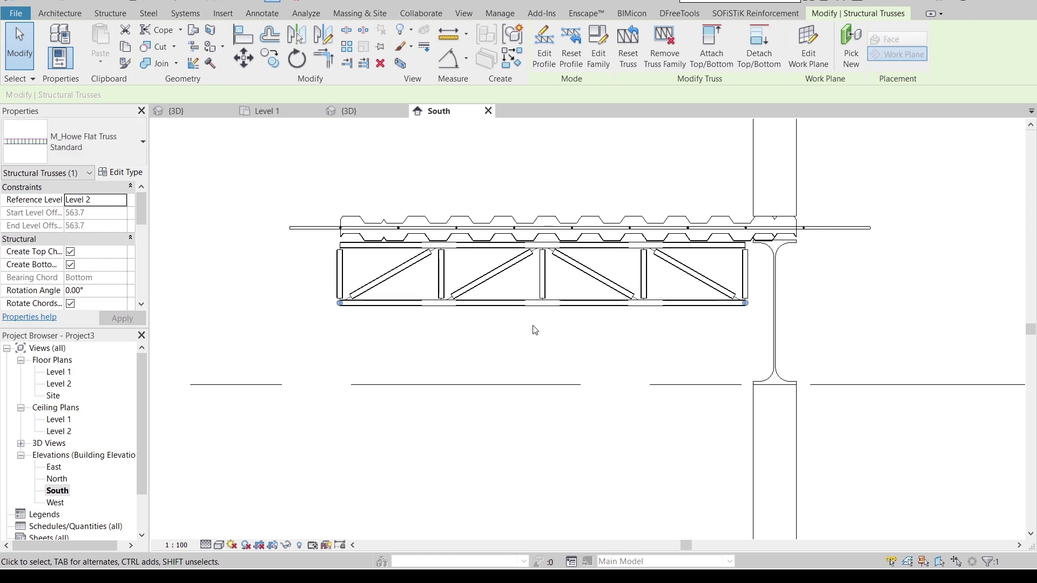
{"action": "key", "text": "Right"}
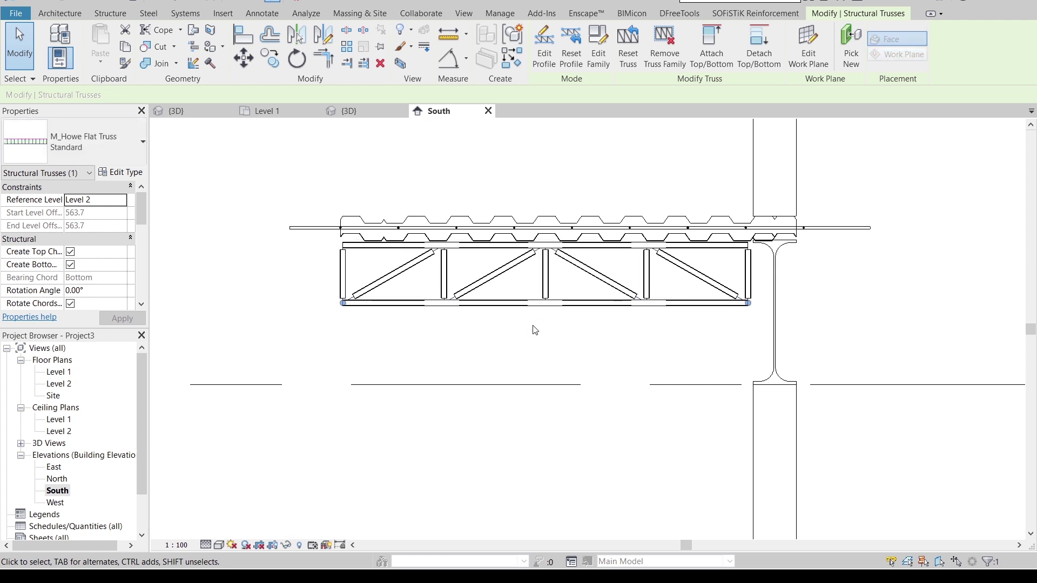
{"action": "key", "text": "Right"}
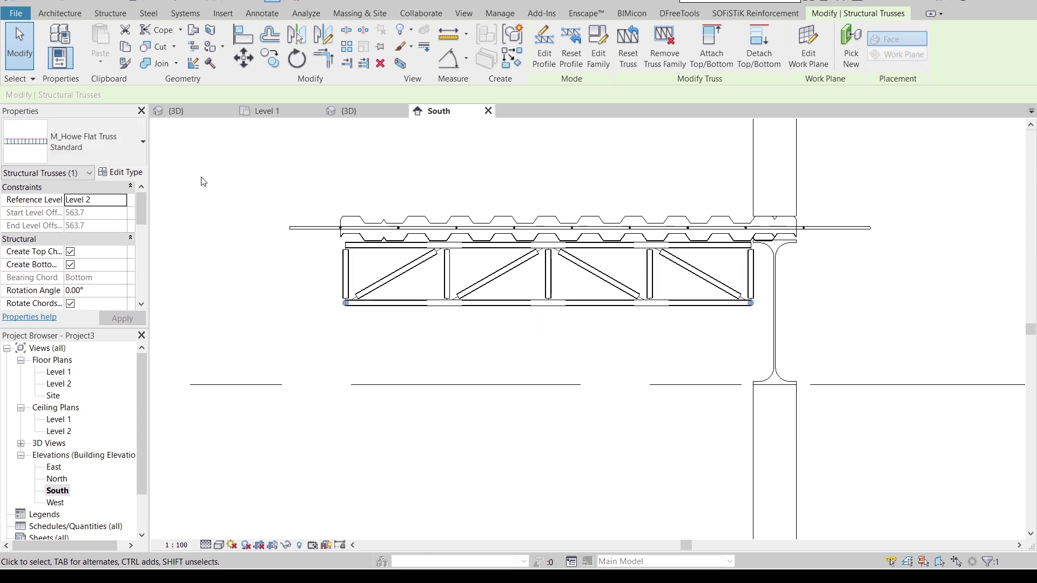
- In the 3D view seen from the top, nudge the truss slightly inward from the slab edge
{"action": "left_click", "coordinate": [367, 111]}
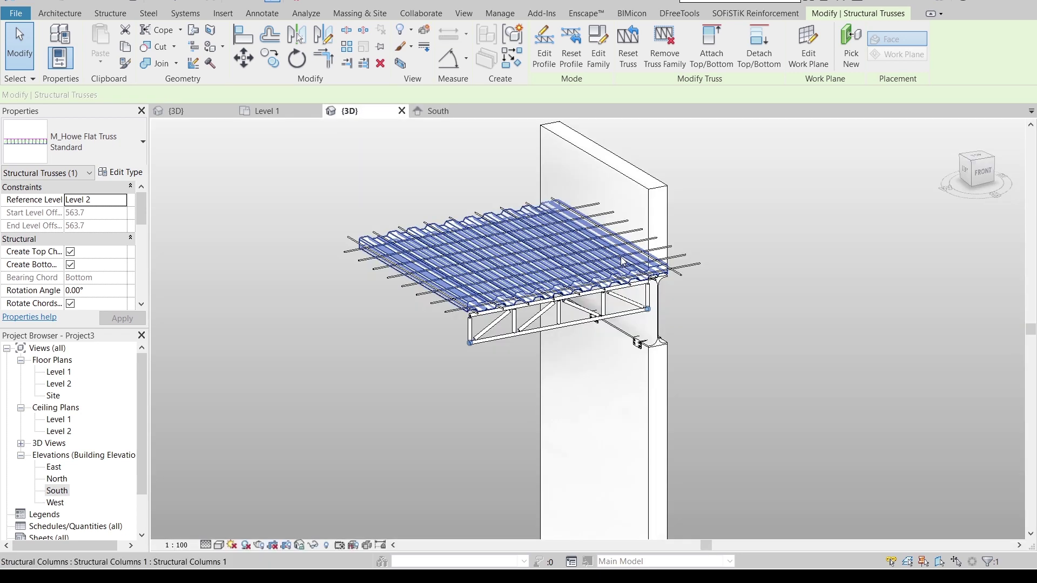
{"action": "scroll", "coordinate": [621, 260], "scroll_direction": "down", "scroll_amount": 2}
{"action": "middle_click_drag", "start_coordinate": [620, 265], "coordinate": [592, 356], "text": "shift"}
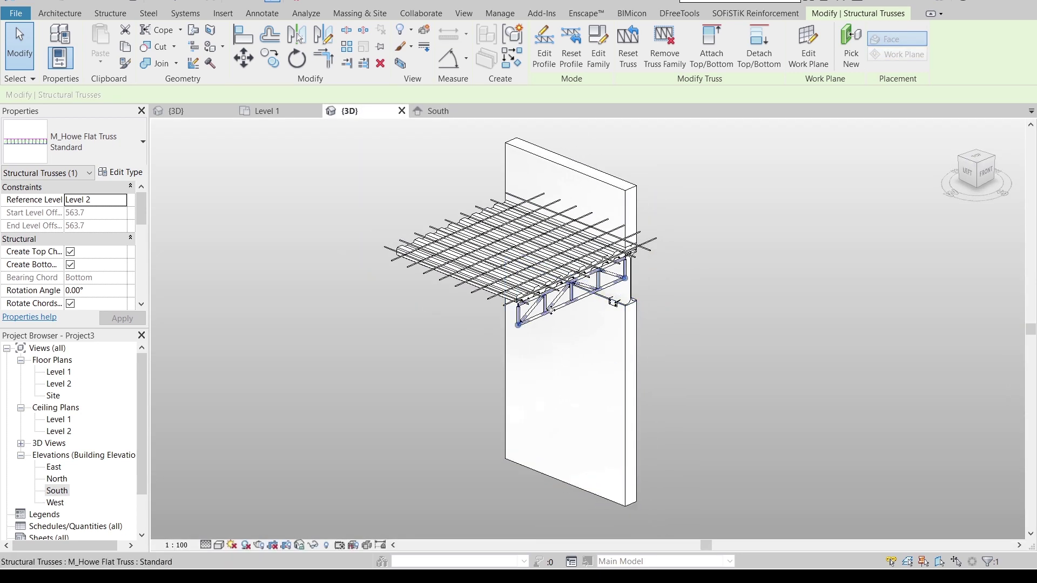
{"action": "left_click", "coordinate": [979, 160]}
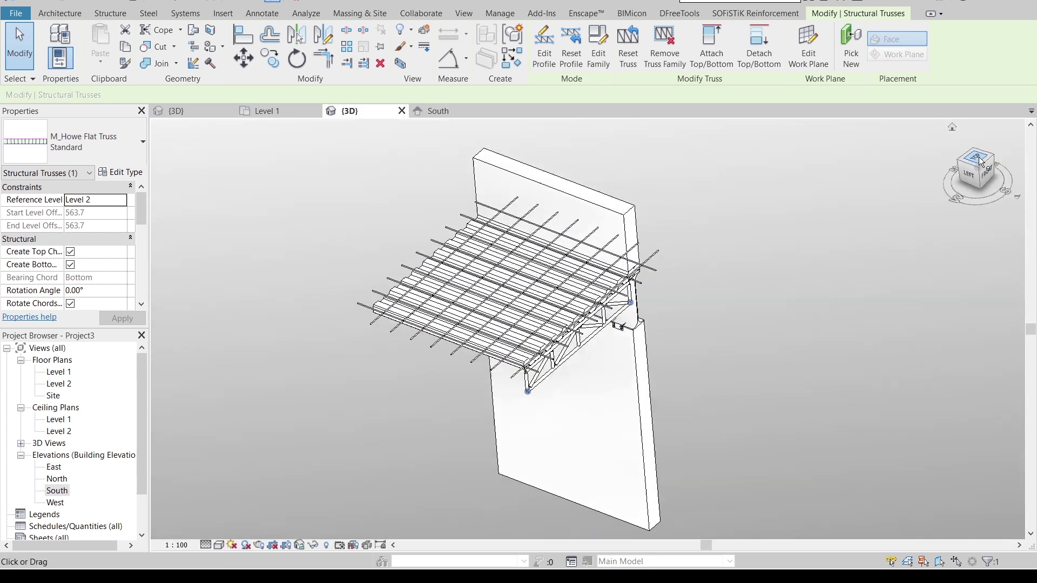
{"action": "scroll", "coordinate": [797, 280], "scroll_direction": "down", "scroll_amount": 5}
{"action": "middle_click_drag", "start_coordinate": [786, 232], "coordinate": [776, 152]}
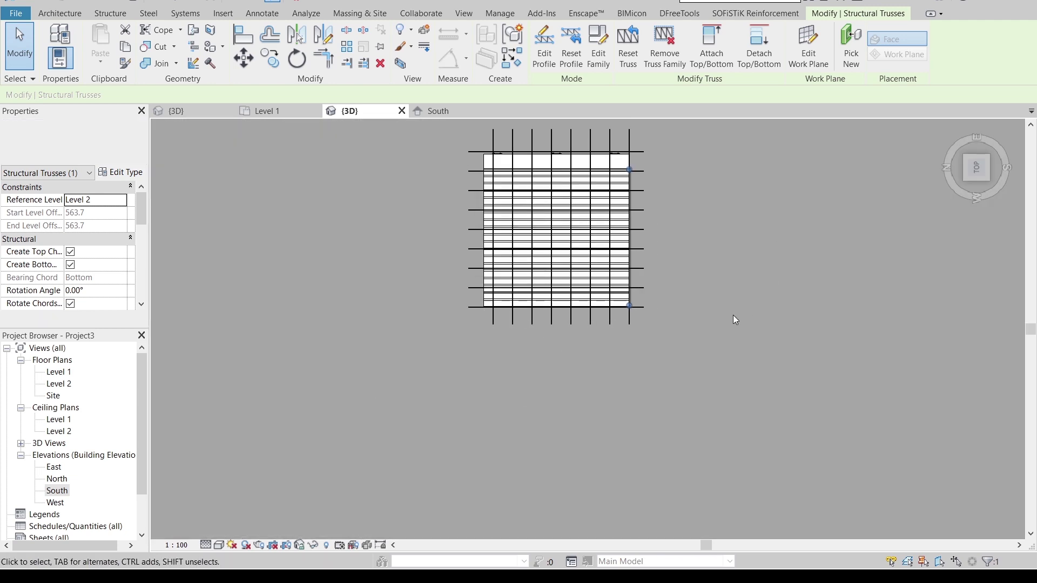
{"action": "key", "text": "Left"}
{"action": "key", "text": "Left"}
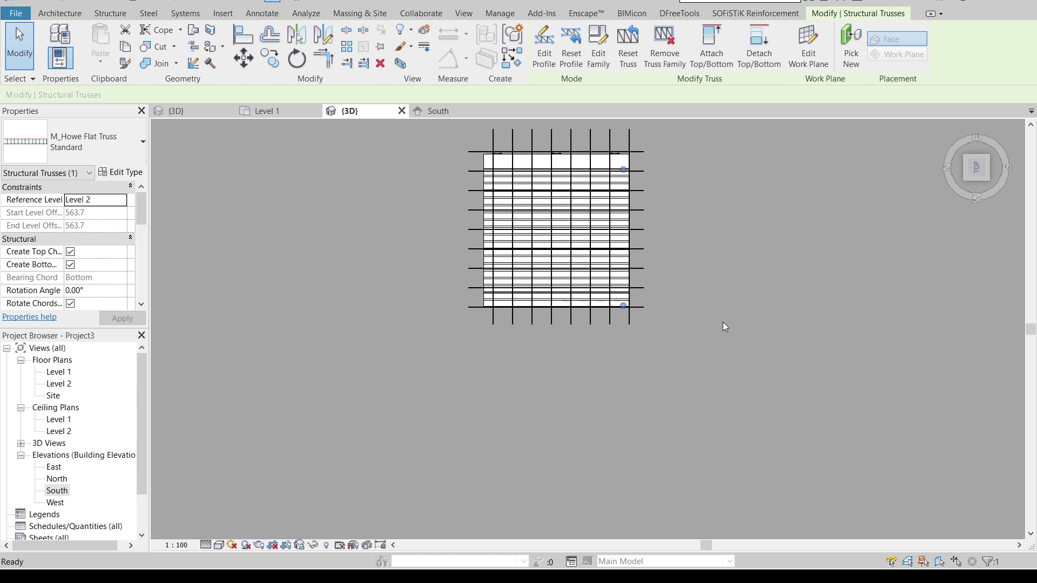
- Array the truss into five grouped, evenly spaced instances, with the last one about 2760 mm away near the slab's opposite edge
{"action": "key", "text": "a"}
{"action": "key", "text": "r"}
{"action": "scroll", "coordinate": [722, 327], "scroll_direction": "up", "scroll_amount": 3}
{"action": "middle_click_drag", "start_coordinate": [385, 267], "coordinate": [433, 277]}
{"action": "left_click", "coordinate": [522, 96]}
{"action": "scroll", "coordinate": [573, 162], "scroll_direction": "up", "scroll_amount": 2}
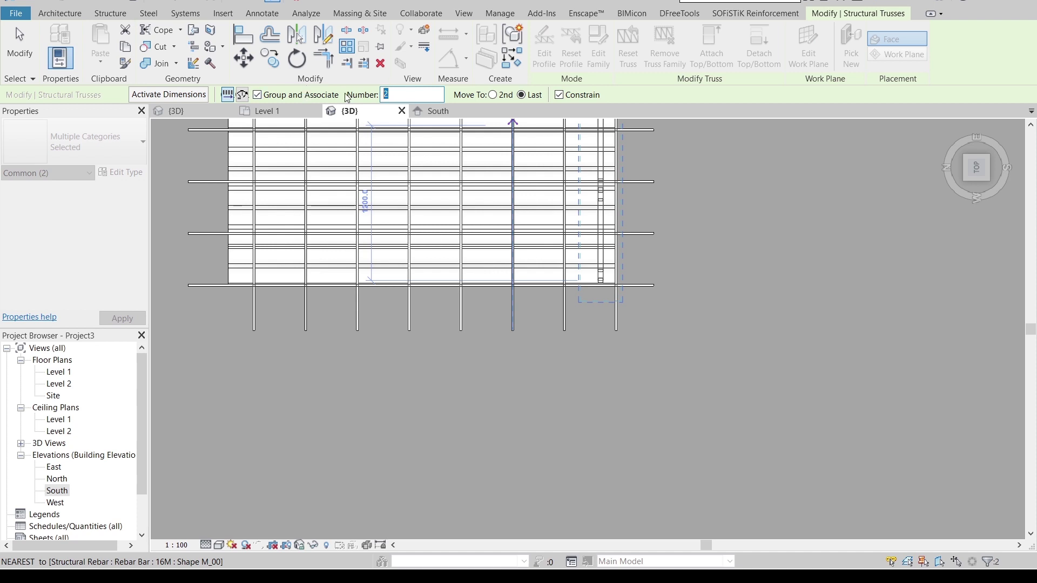
{"action": "scroll", "coordinate": [600, 282], "scroll_direction": "up", "scroll_amount": 4}
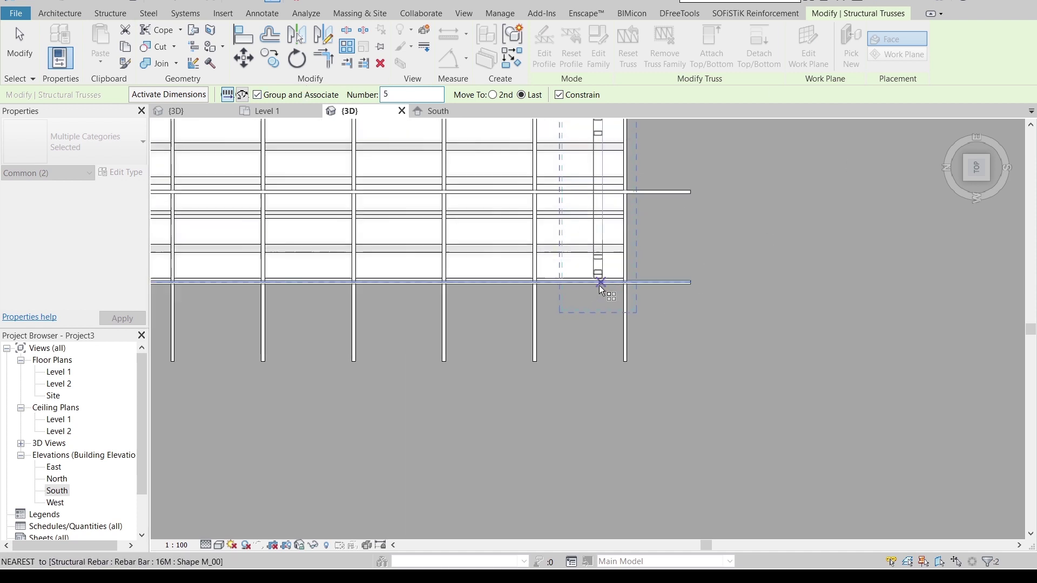
{"action": "left_click", "coordinate": [597, 278]}
{"action": "scroll", "coordinate": [397, 275], "scroll_direction": "down", "scroll_amount": 2}
{"action": "middle_click_drag", "start_coordinate": [397, 275], "coordinate": [848, 202]}
{"action": "middle_click_drag", "start_coordinate": [451, 195], "coordinate": [446, 193]}
{"action": "left_click", "coordinate": [430, 201]}
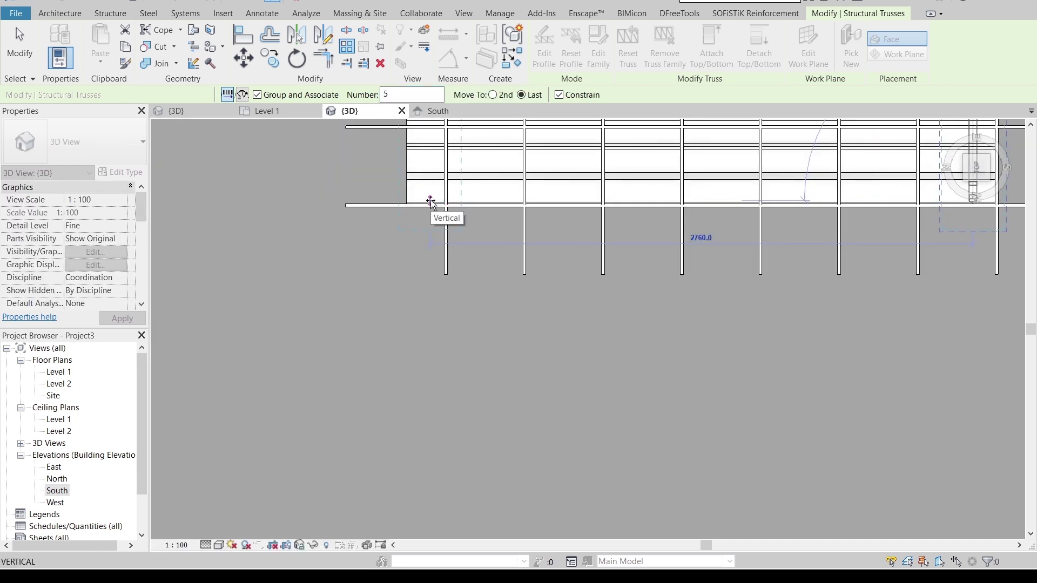
{"action": "left_click", "coordinate": [438, 254]}
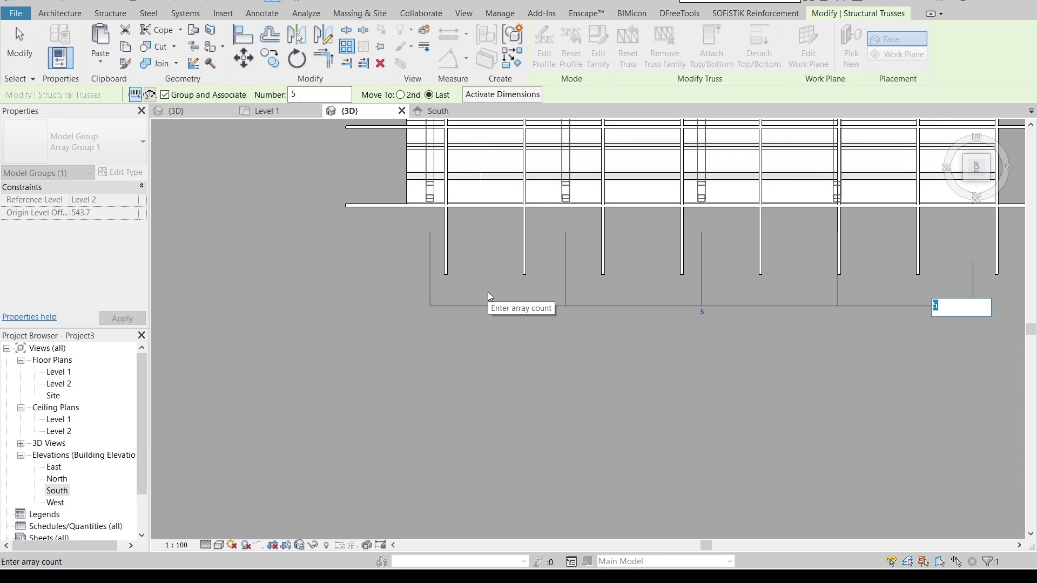
{"action": "key", "text": "Escape"}
- Make the 300 mm wall structural in its instance properties and apply the change
{"action": "scroll", "coordinate": [489, 307], "scroll_direction": "down", "scroll_amount": 4}
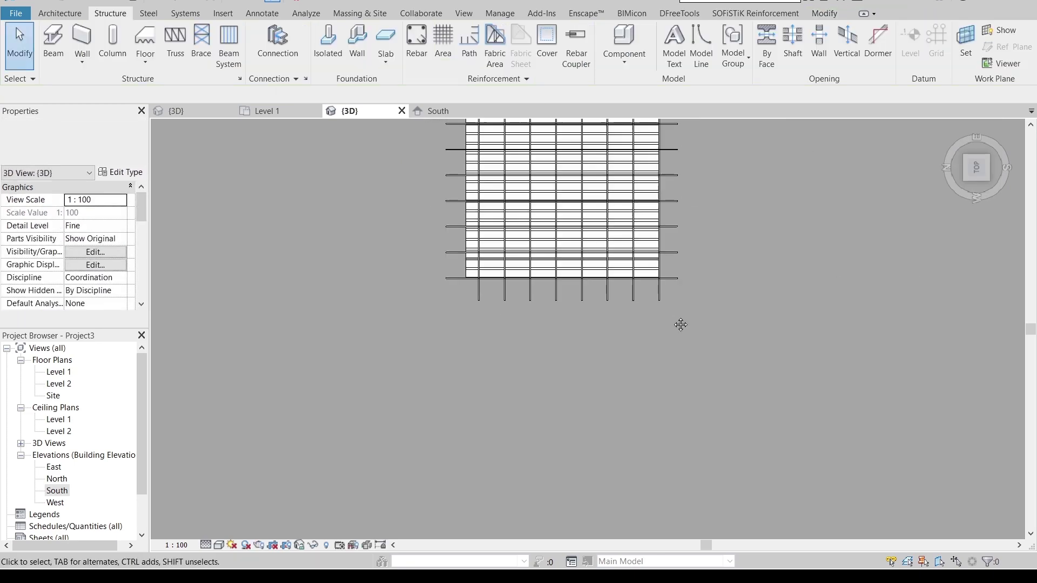
{"action": "middle_click_drag", "start_coordinate": [681, 324], "coordinate": [568, 145], "text": "shift"}
{"action": "middle_click_drag", "start_coordinate": [711, 192], "coordinate": [401, 366]}
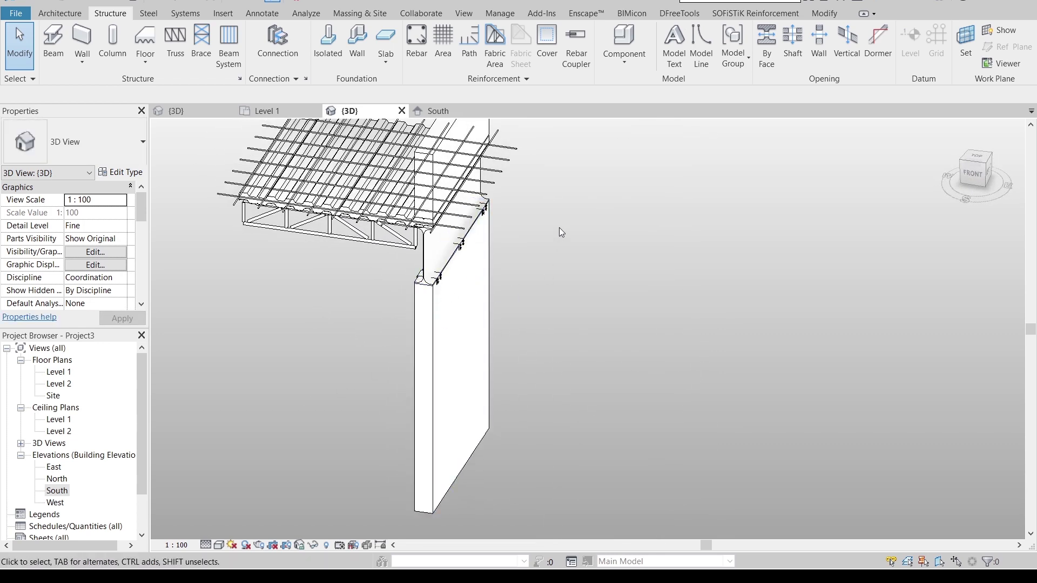
{"action": "middle_click_drag", "start_coordinate": [537, 310], "coordinate": [521, 238], "text": "shift"}
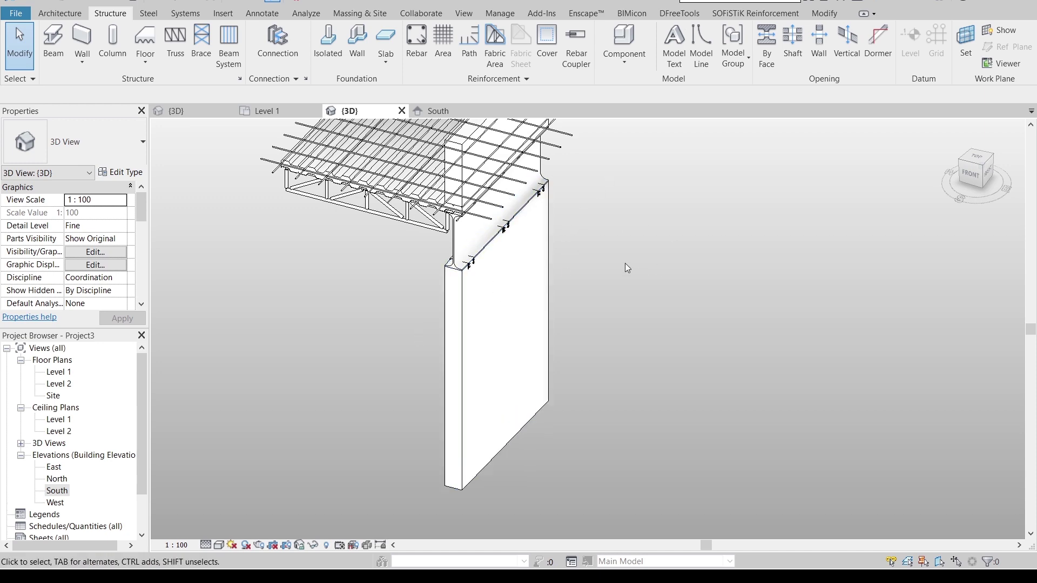
{"action": "middle_click_drag", "start_coordinate": [625, 264], "coordinate": [712, 313], "text": "shift"}
{"action": "left_click", "coordinate": [508, 317]}
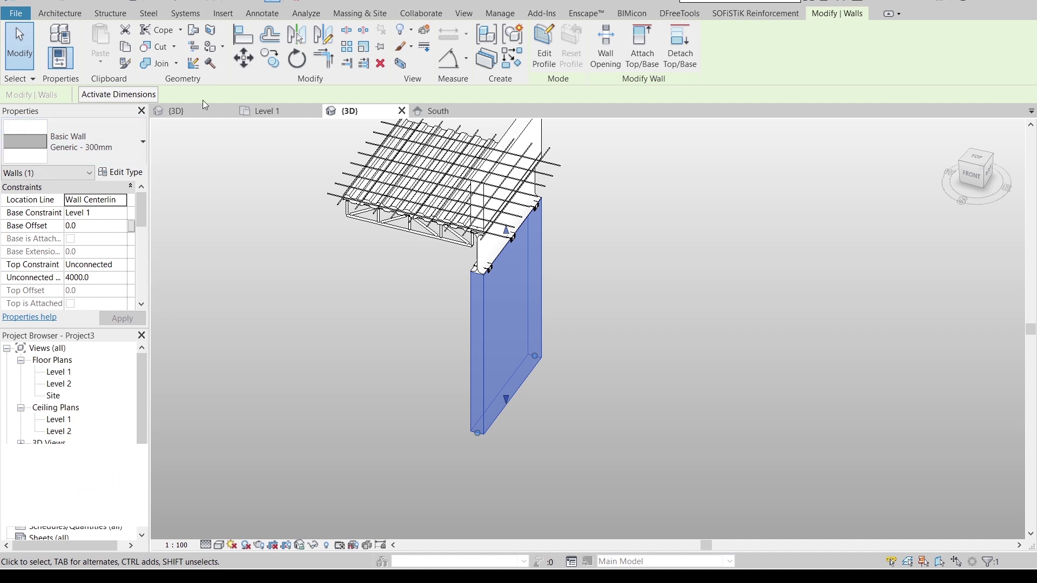
{"action": "left_click_drag", "start_coordinate": [141, 209], "coordinate": [134, 256]}
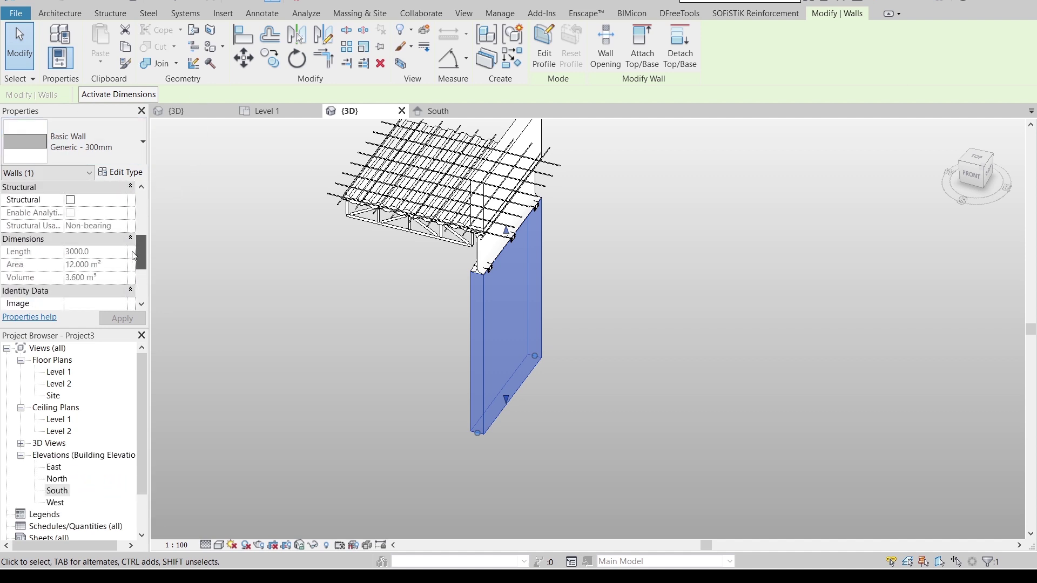
{"action": "left_click", "coordinate": [70, 200]}
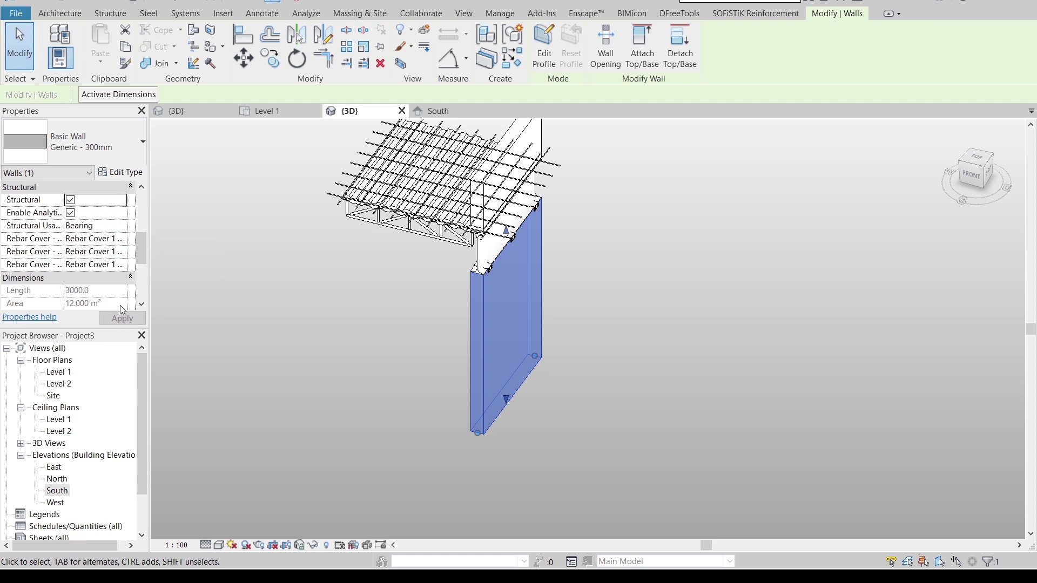
{"action": "left_click", "coordinate": [125, 322]}
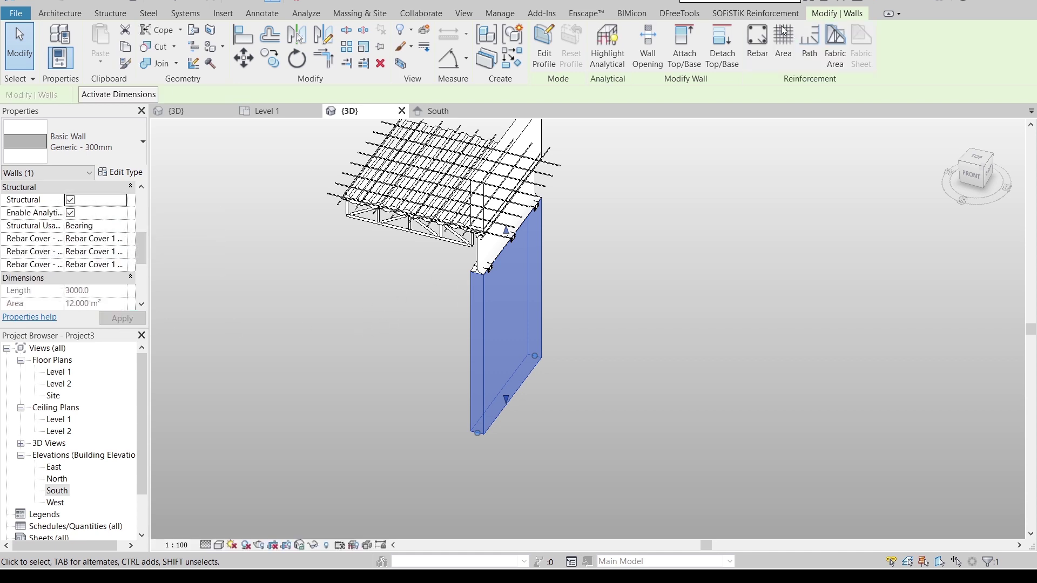
- Start a sketched rebar hosted by the wall, with the wall's broad side face picked as its work plane
{"action": "left_click", "coordinate": [760, 31]}
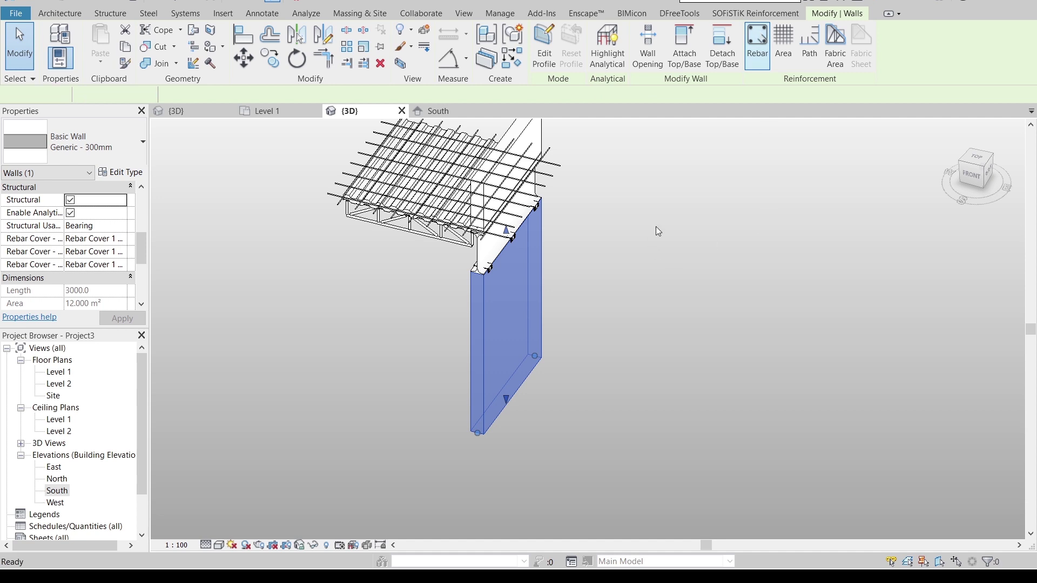
{"action": "left_click", "coordinate": [570, 46]}
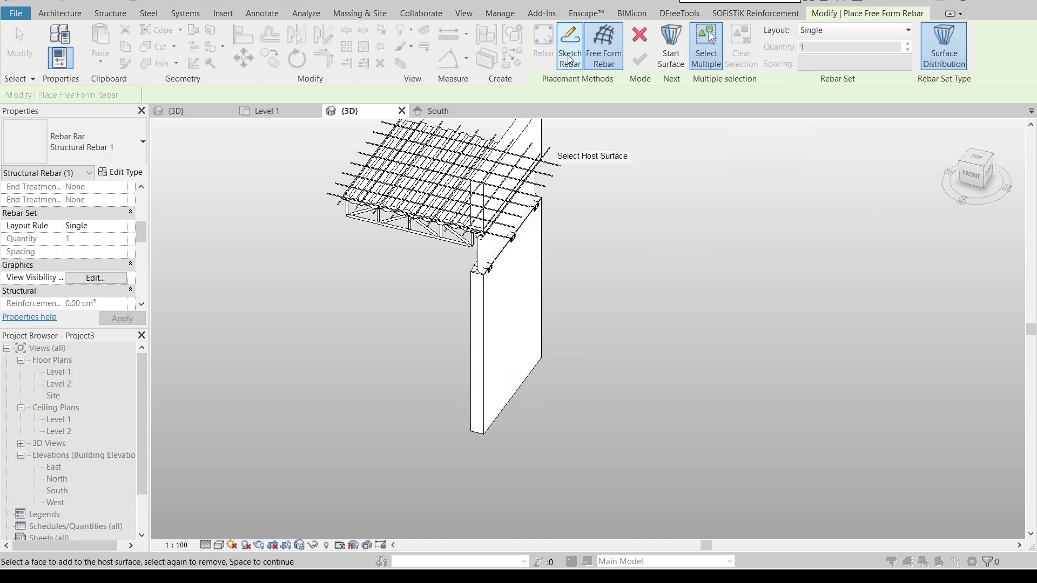
{"action": "left_click", "coordinate": [485, 337]}
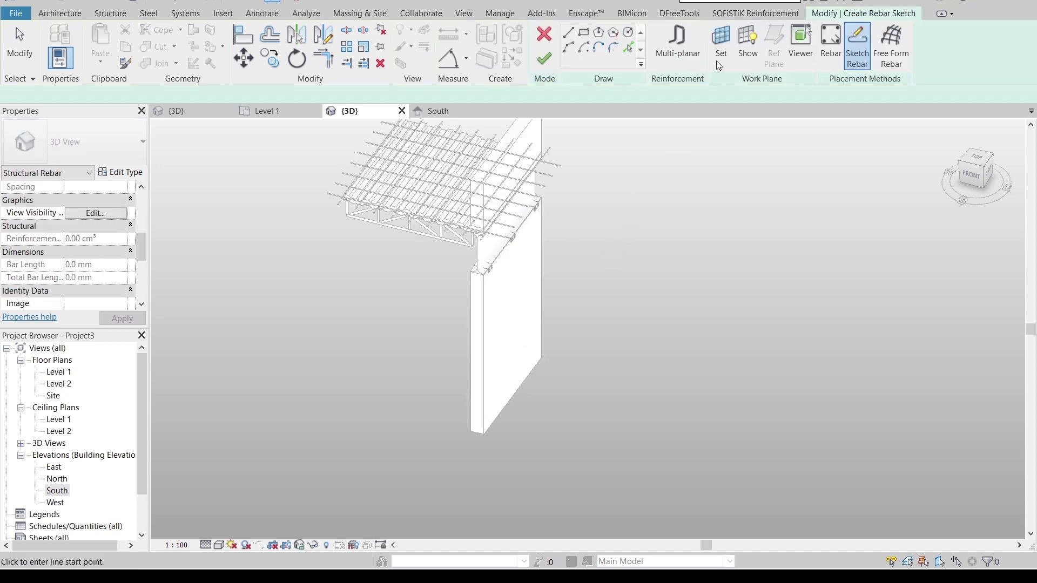
{"action": "left_click", "coordinate": [721, 46]}
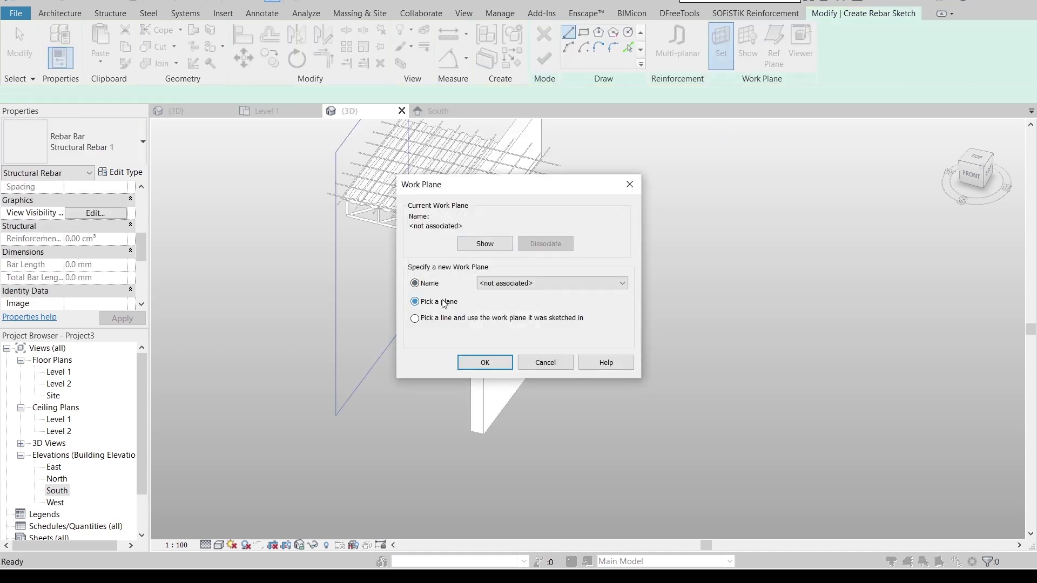
{"action": "left_click", "coordinate": [477, 368]}
{"action": "scroll", "coordinate": [479, 317], "scroll_direction": "up", "scroll_amount": 5}
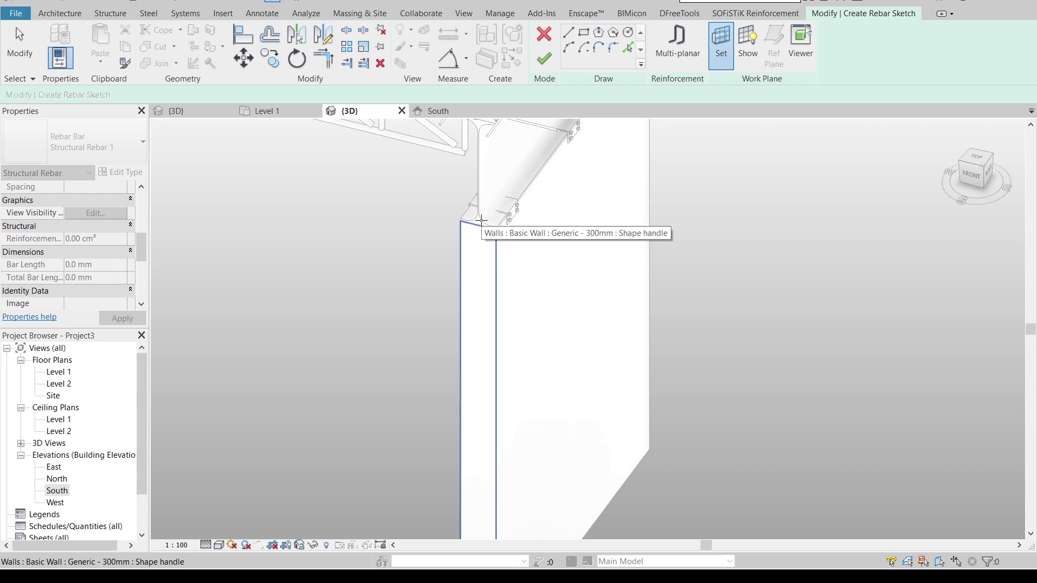
{"action": "left_click", "coordinate": [529, 258]}
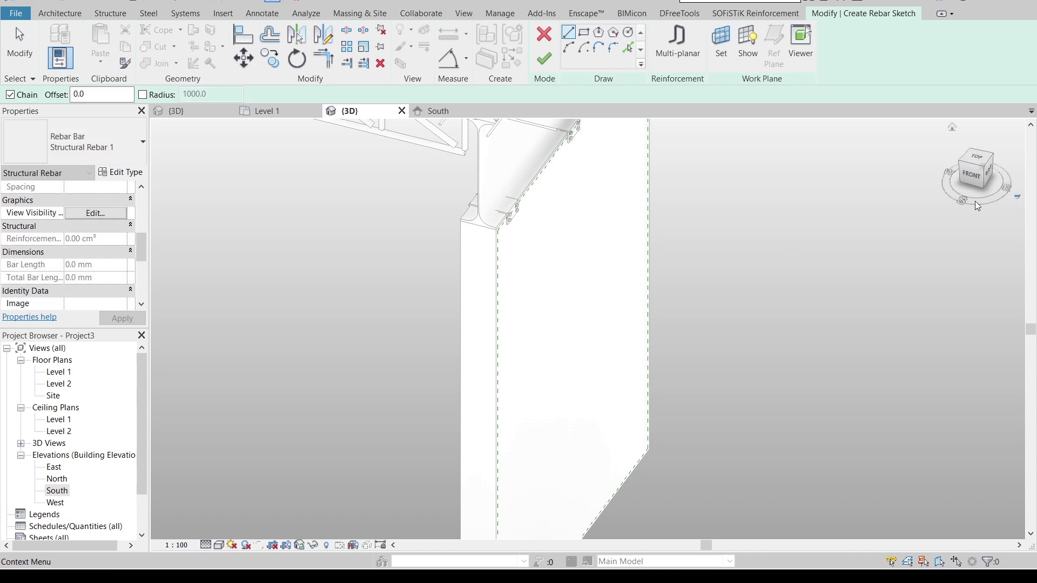
- Sketch a horizontal bar about 3600 mm long just below the I-beam, extending past both wall edges, and finish the rebar
{"action": "left_click", "coordinate": [988, 171]}
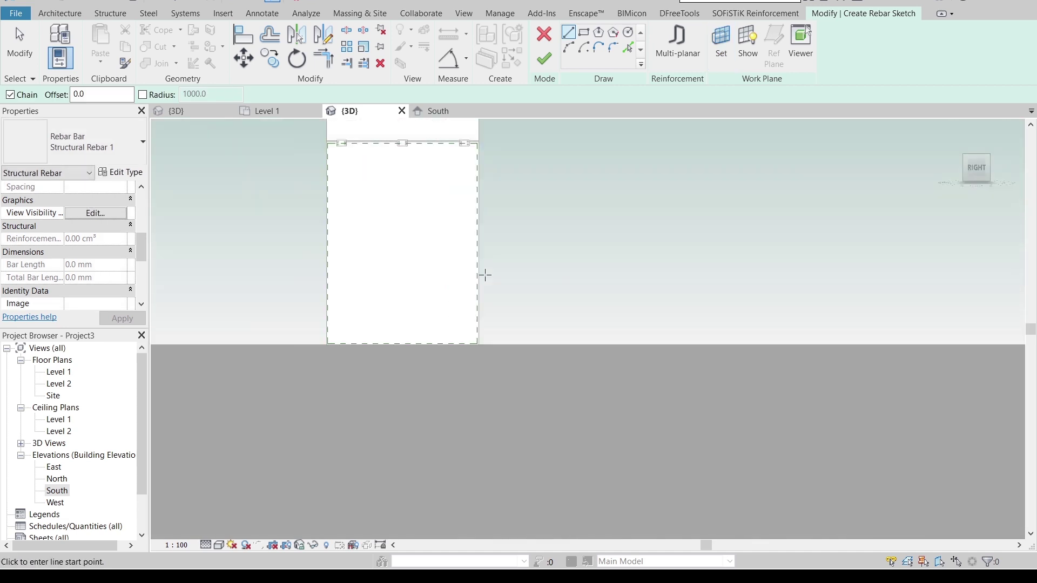
{"action": "scroll", "coordinate": [514, 307], "scroll_direction": "up", "scroll_amount": 3}
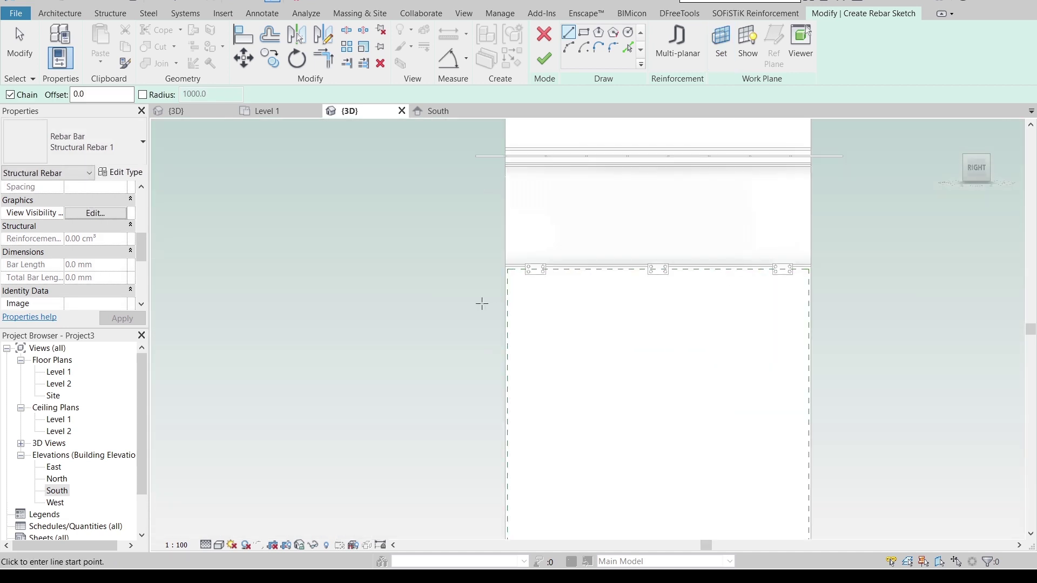
{"action": "left_click", "coordinate": [472, 295]}
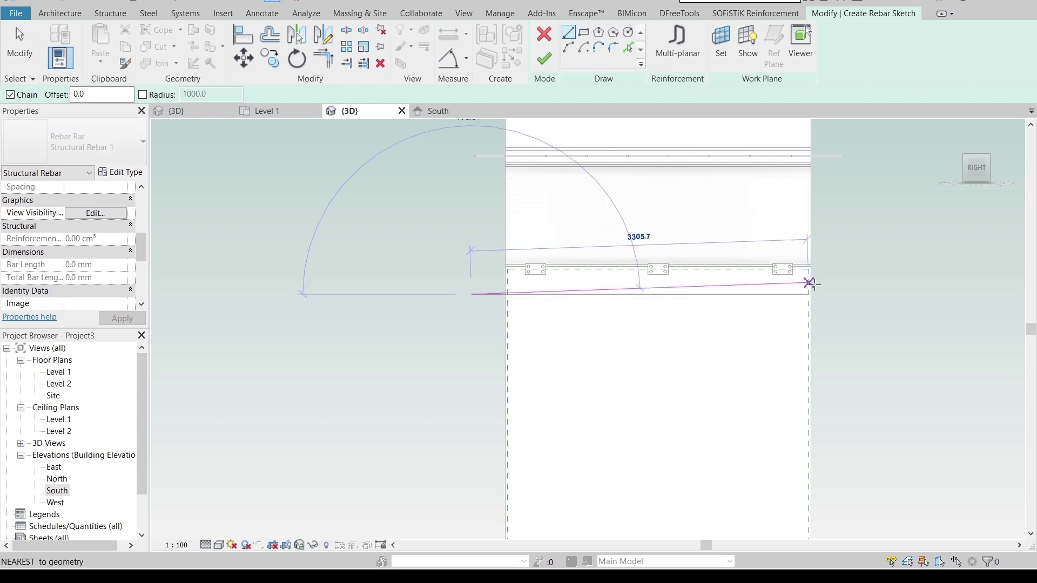
{"action": "left_click", "coordinate": [838, 294]}
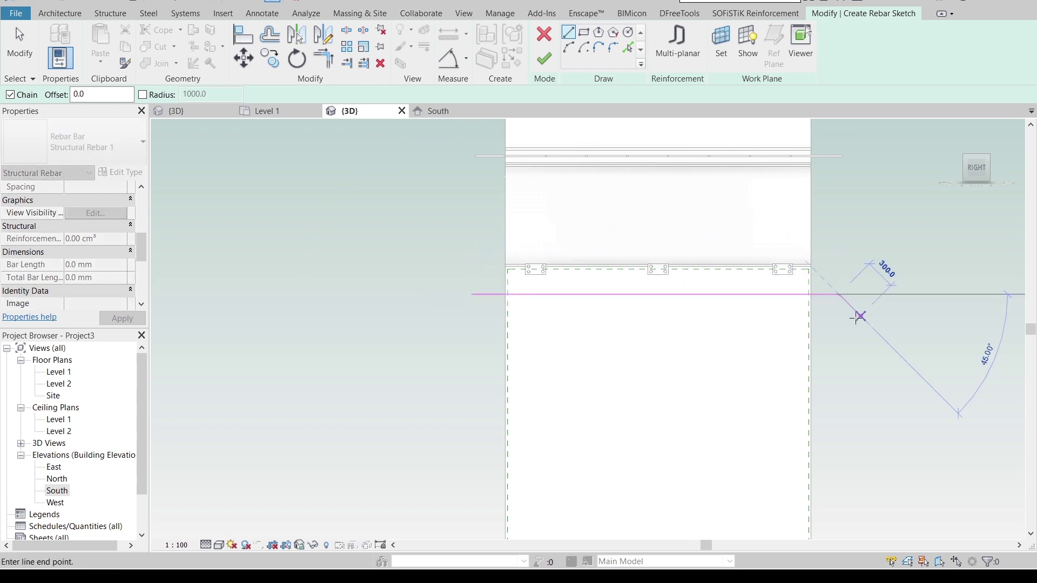
{"action": "key", "text": "Escape"}
{"action": "key", "text": "Escape"}
{"action": "left_click", "coordinate": [838, 295]}
{"action": "scroll", "coordinate": [657, 224], "scroll_direction": "down", "scroll_amount": 2}
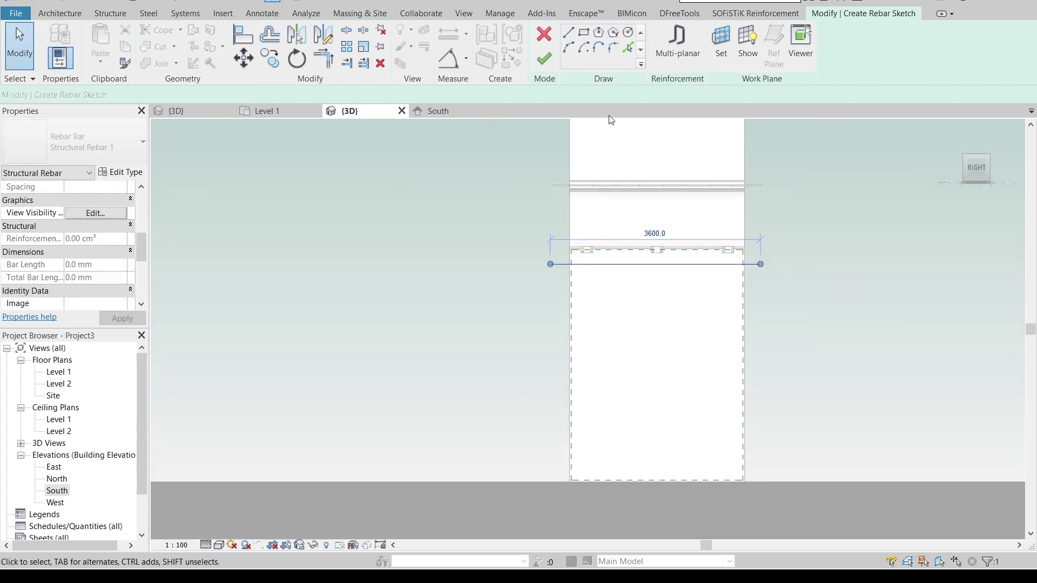
{"action": "left_click", "coordinate": [536, 66]}
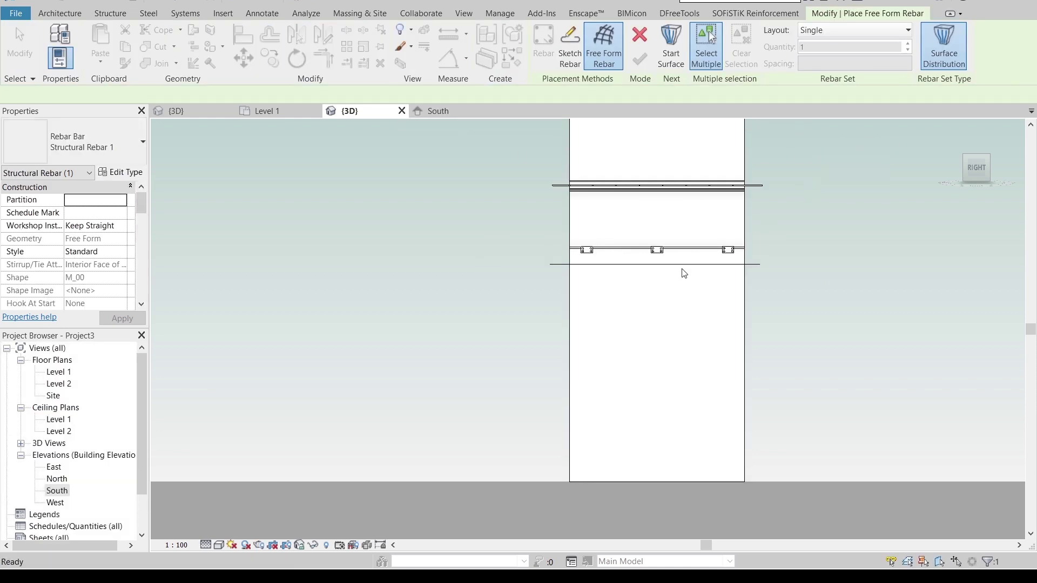
{"action": "key", "text": "Escape"}
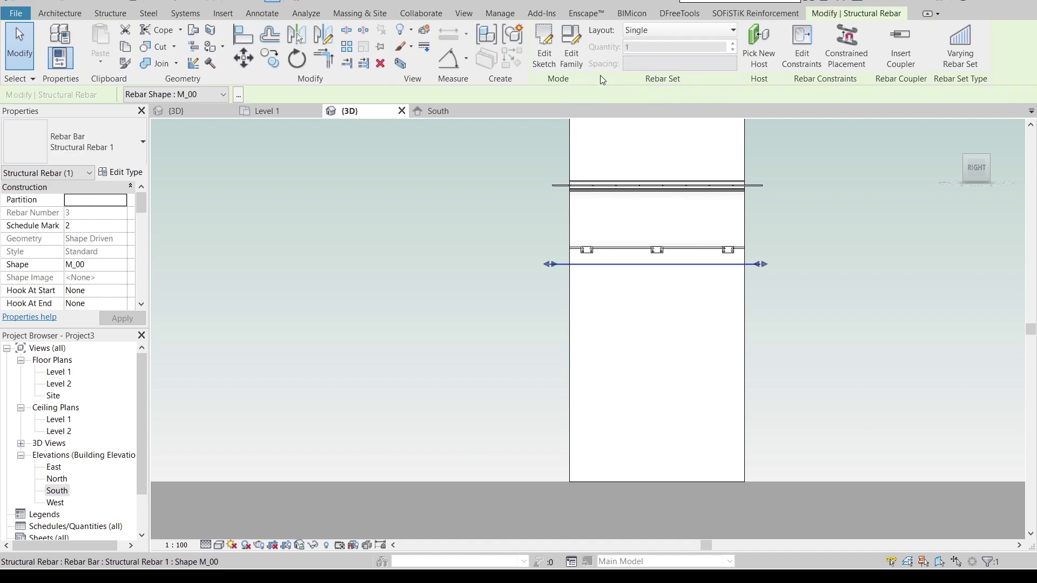
- Set the new wall bar's layout to Number with Spacing, with a spacing of 500 mm
{"action": "left_click", "coordinate": [705, 34]}
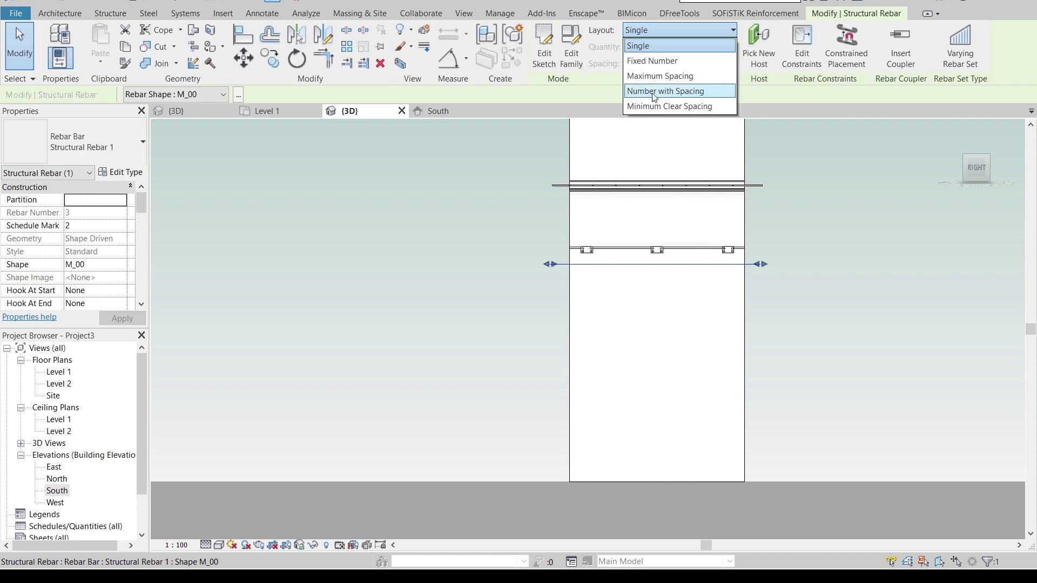
{"action": "left_click", "coordinate": [649, 93]}
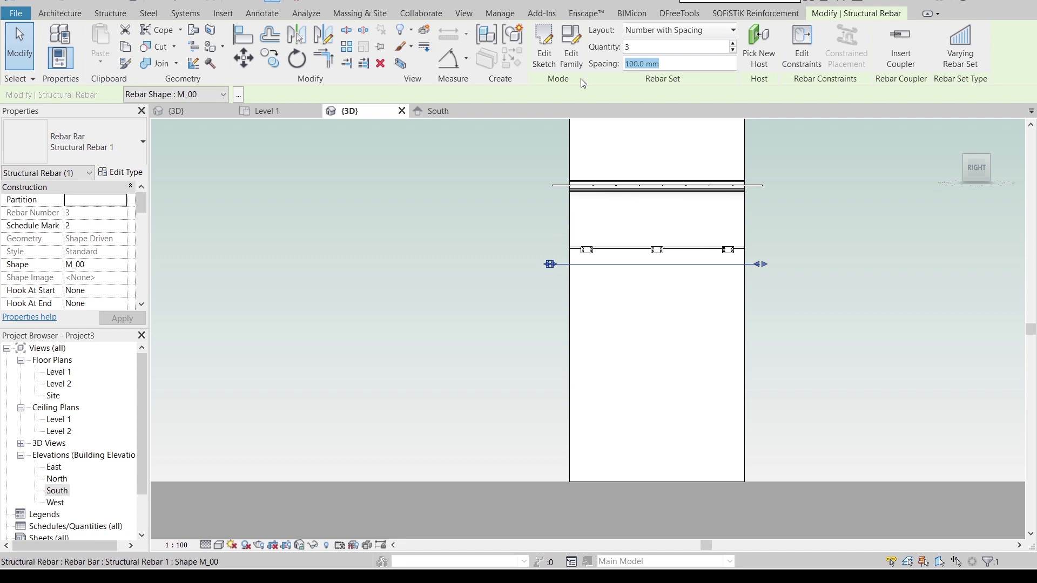
{"action": "type", "text": "500"}
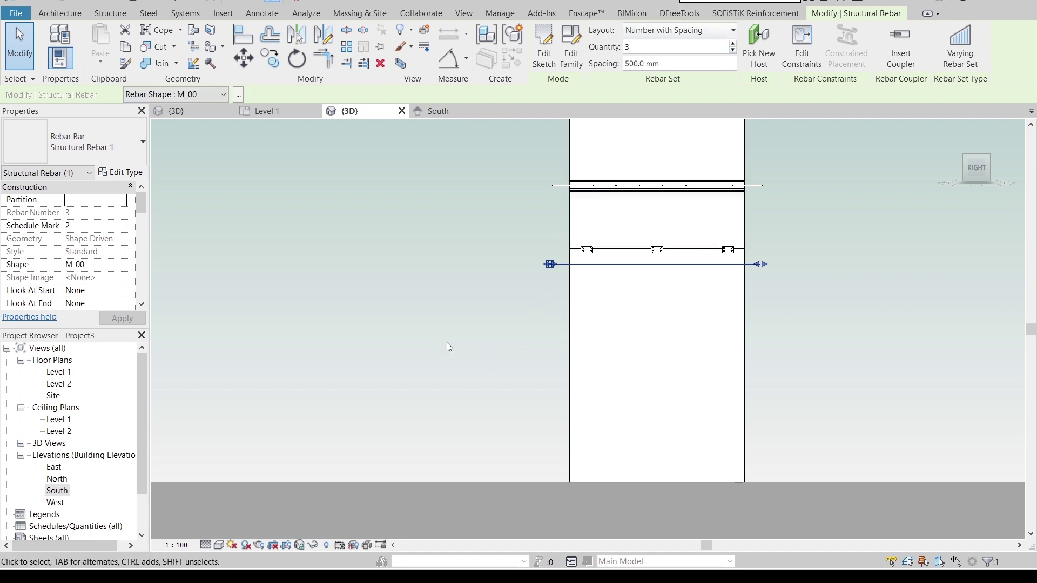
{"action": "middle_click_drag", "start_coordinate": [432, 373], "coordinate": [602, 324], "text": "shift"}
{"action": "scroll", "coordinate": [601, 322], "scroll_direction": "up", "scroll_amount": 2}
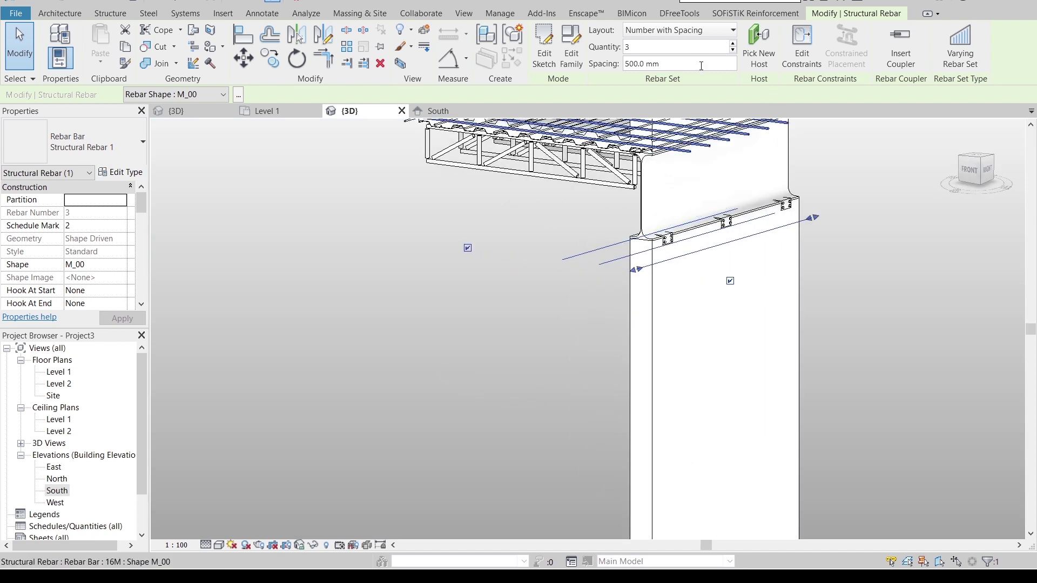
- Set the wall rebar set's spacing to 140 mm and its quantity to 2
{"action": "type", "text": "140"}
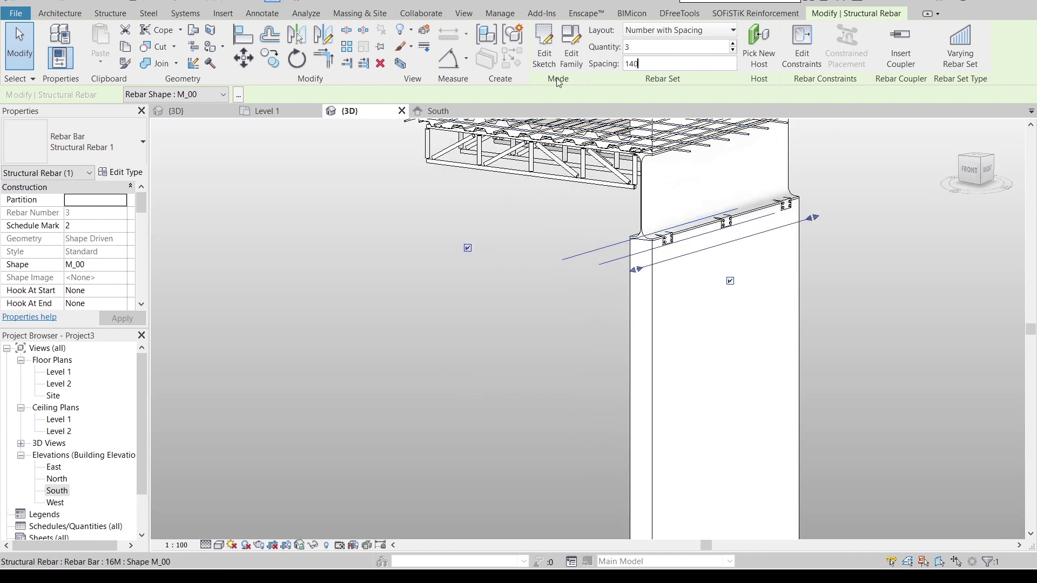
{"action": "key", "text": "Return"}
{"action": "middle_click_drag", "start_coordinate": [572, 328], "coordinate": [703, 289], "text": "shift"}
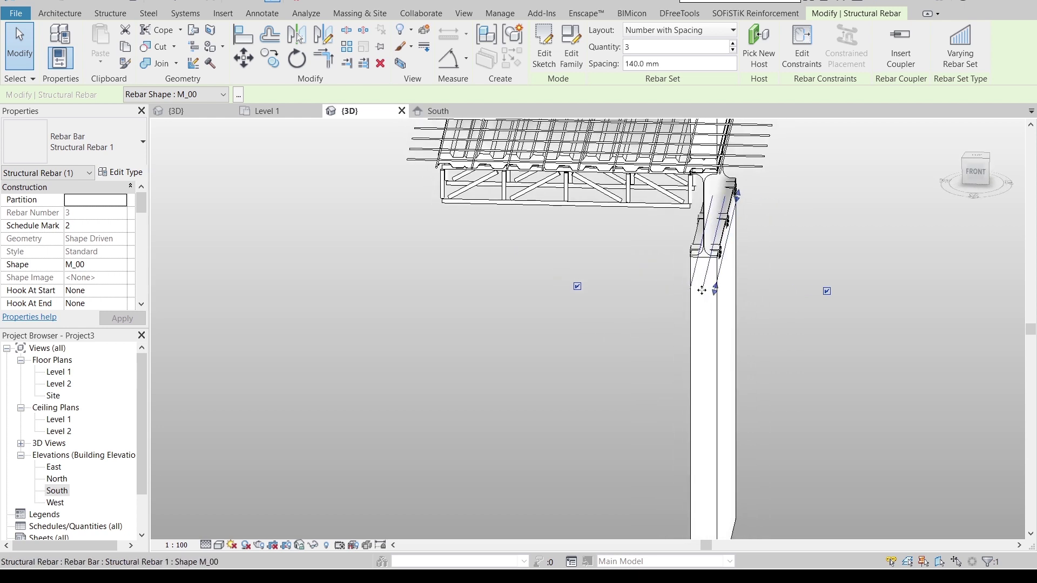
{"action": "scroll", "coordinate": [703, 287], "scroll_direction": "up", "scroll_amount": 2}
{"action": "left_click", "coordinate": [733, 50]}
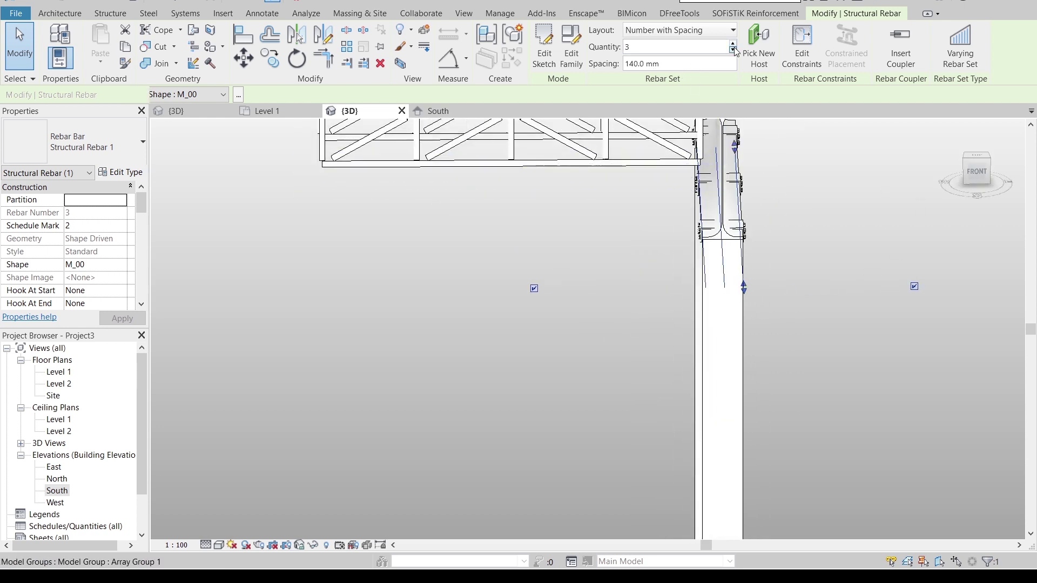
- Examine the rebar set's position within the wall thickness from the front, with the view's detail level set to Fine
{"action": "left_click", "coordinate": [985, 177]}
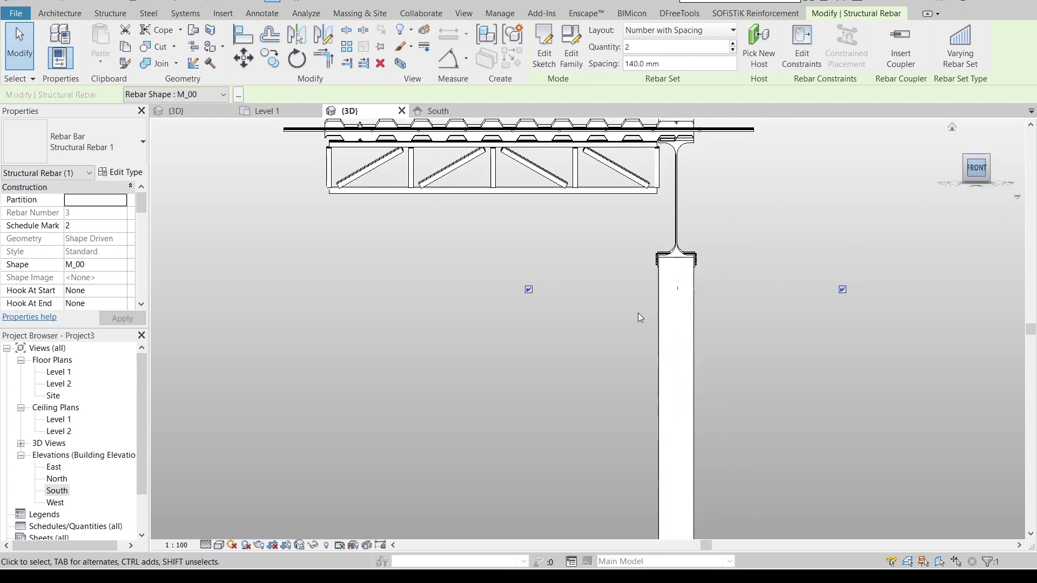
{"action": "scroll", "coordinate": [642, 307], "scroll_direction": "up", "scroll_amount": 3}
{"action": "mouse_move", "coordinate": [760, 368]}
{"action": "middle_mouse_down", "text": "shift"}
{"action": "mouse_move", "coordinate": [741, 382]}
{"action": "mouse_move", "coordinate": [769, 376]}
{"action": "middle_mouse_up", "text": "shift"}
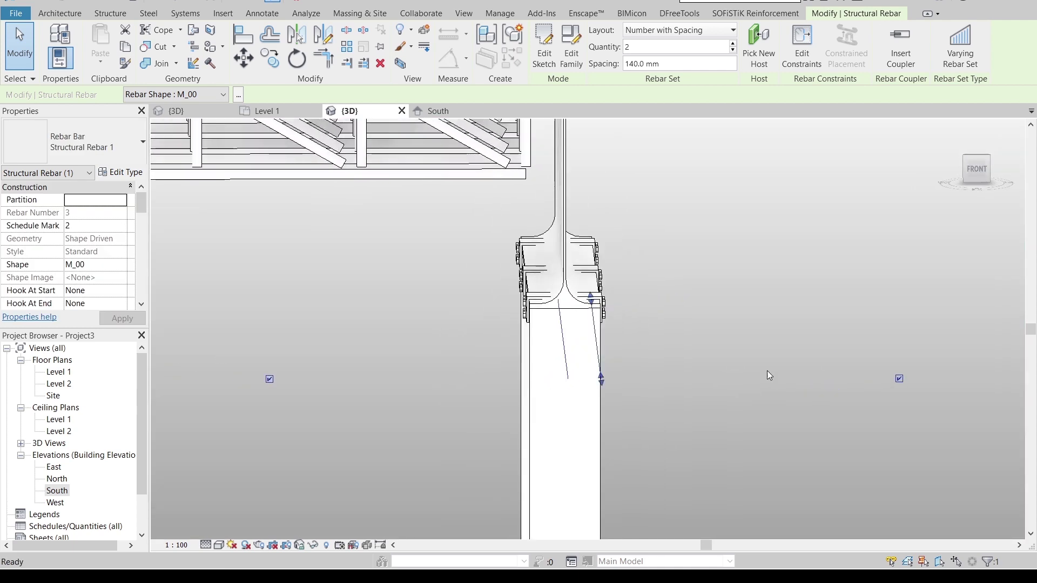
{"action": "left_click", "coordinate": [980, 175]}
{"action": "scroll", "coordinate": [565, 346], "scroll_direction": "up", "scroll_amount": 2}
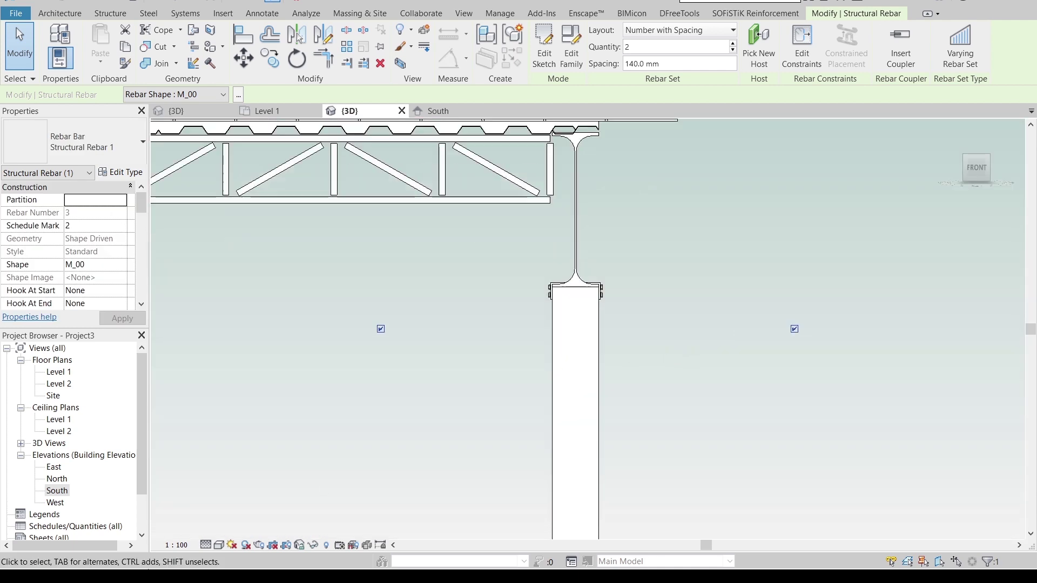
{"action": "left_click", "coordinate": [218, 547]}
{"action": "left_click", "coordinate": [206, 546]}
{"action": "left_click", "coordinate": [223, 531]}
{"action": "left_click", "coordinate": [476, 370]}
{"action": "scroll", "coordinate": [567, 315], "scroll_direction": "up", "scroll_amount": 2}
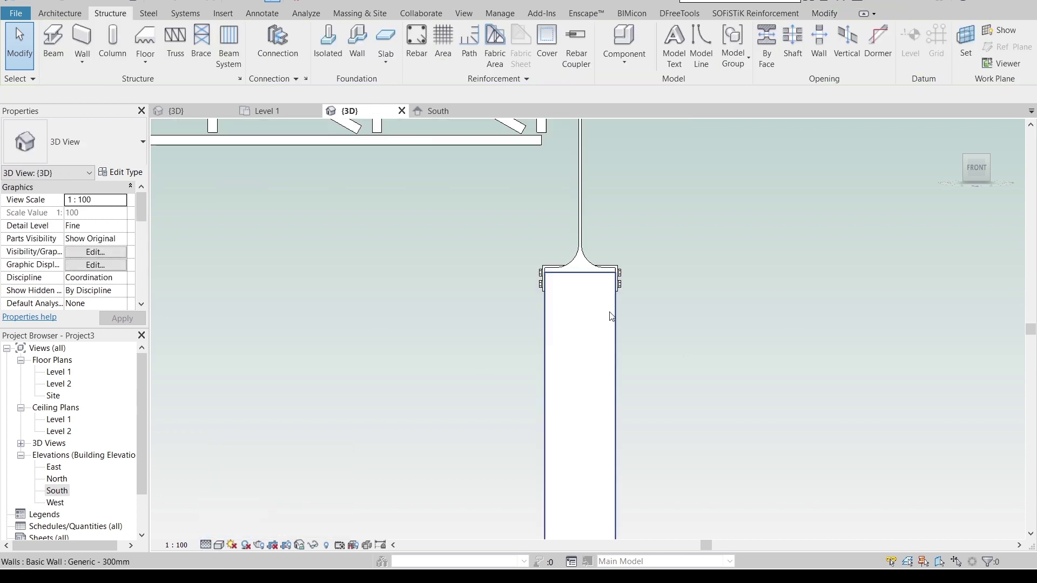
- Set the view's visual style to Wireframe and nudge the wall rebar set sideways into place within the wall thickness
{"action": "left_click", "coordinate": [221, 546]}
{"action": "left_click", "coordinate": [248, 466]}
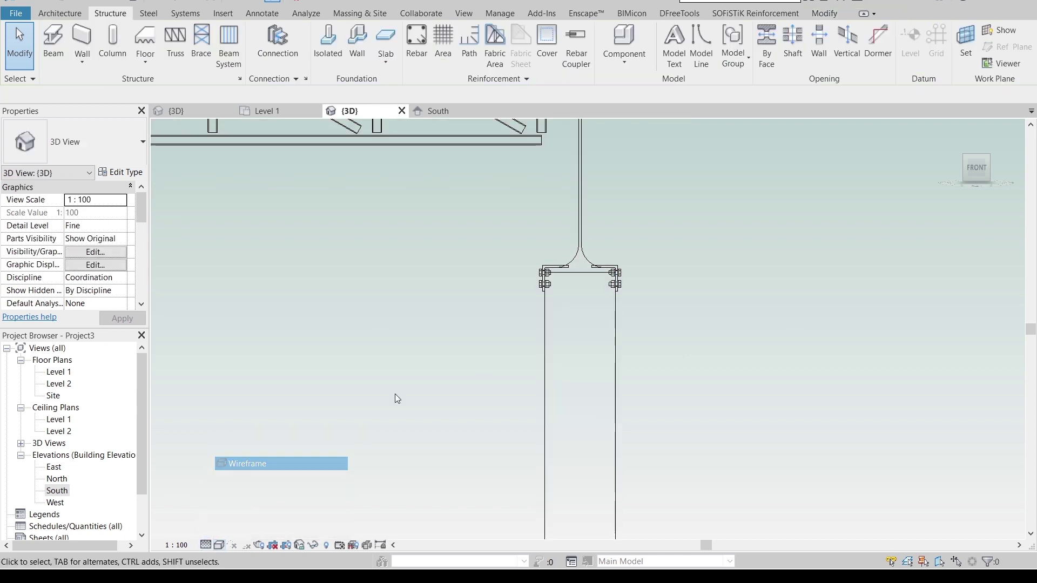
{"action": "scroll", "coordinate": [678, 312], "scroll_direction": "up", "scroll_amount": 1}
{"action": "middle_click_drag", "start_coordinate": [806, 352], "coordinate": [580, 251]}
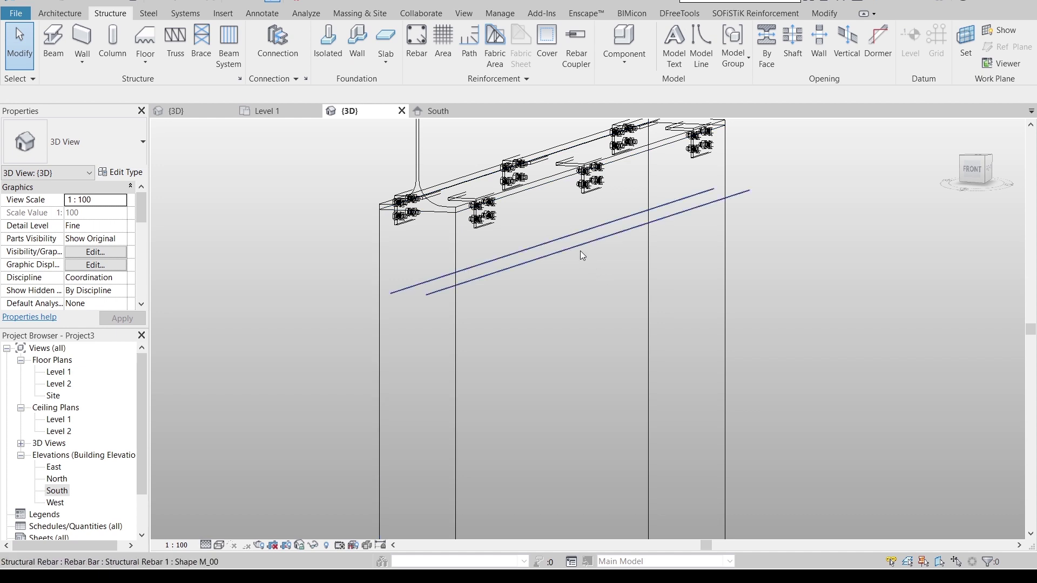
{"action": "left_click", "coordinate": [580, 250]}
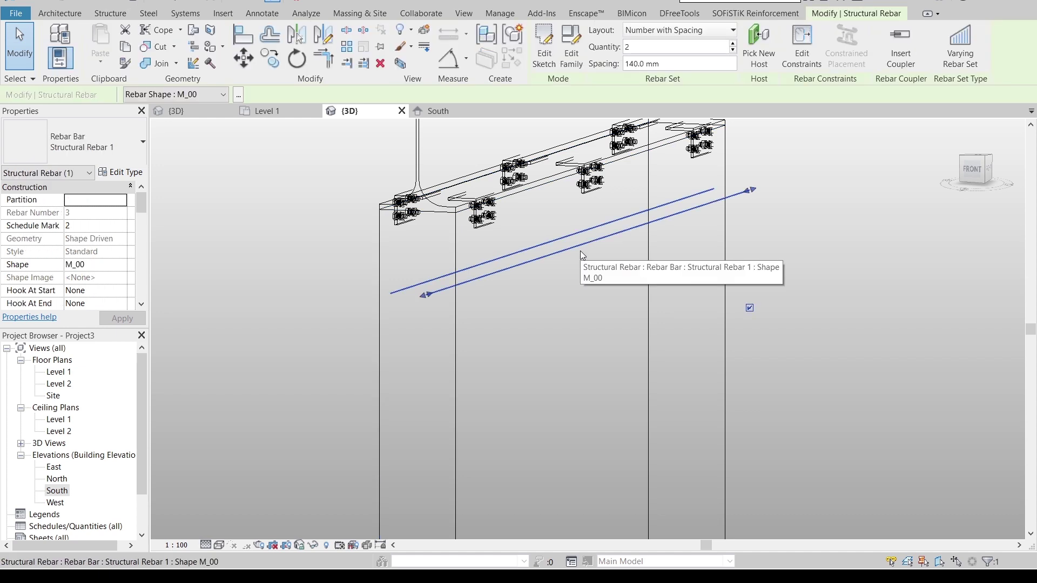
{"action": "key", "text": "Left"}
{"action": "key", "text": "Left"}
{"action": "key", "text": "Left"}
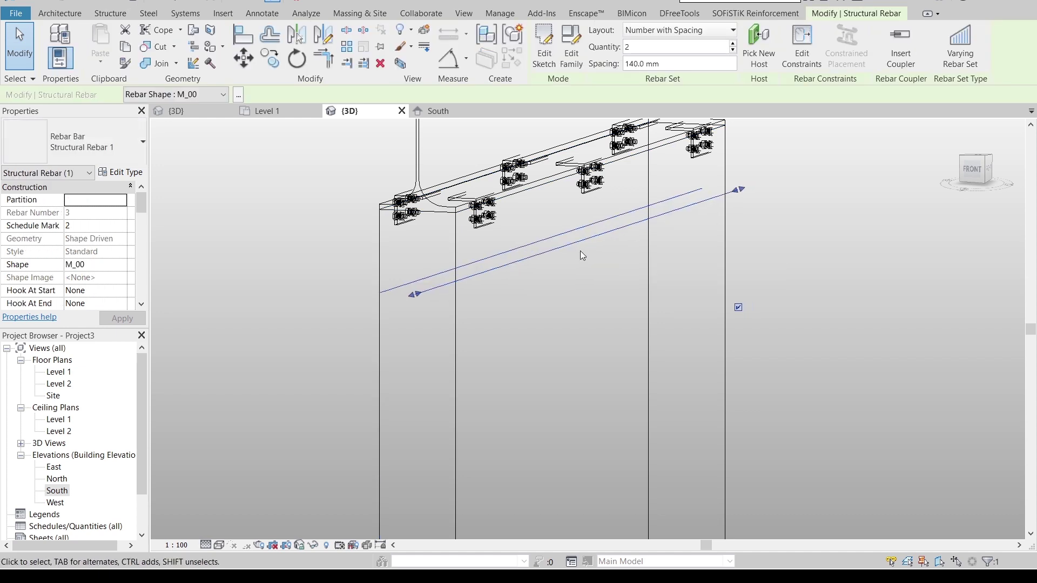
{"action": "key", "text": "Right"}
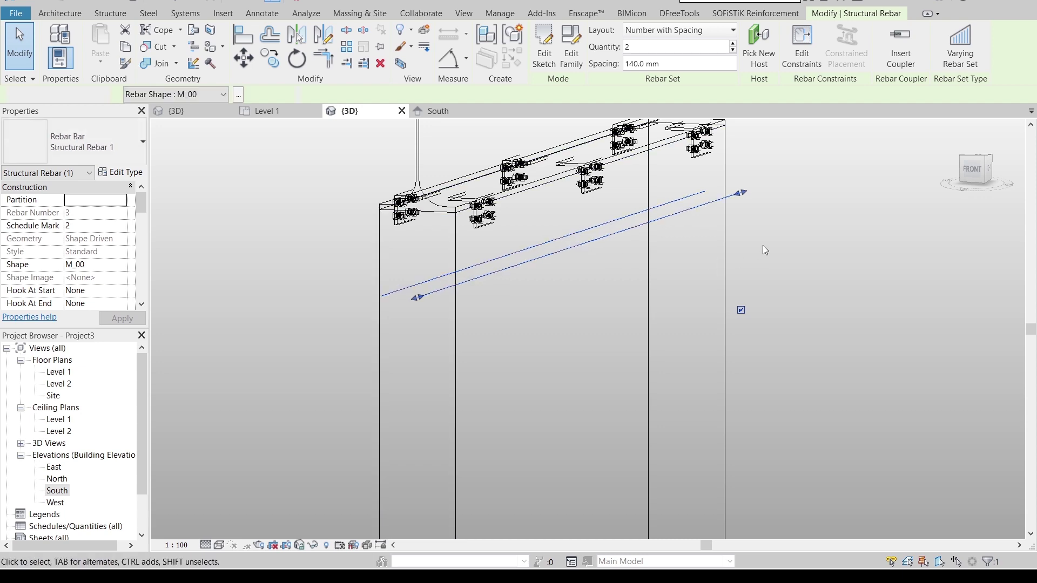
{"action": "left_click", "coordinate": [763, 247]}
- Copy the wall rebar set 1.2 m straight down in the right side view, with multiple copies enabled
{"action": "scroll", "coordinate": [739, 283], "scroll_direction": "down", "scroll_amount": 1}
{"action": "middle_click_drag", "start_coordinate": [740, 283], "coordinate": [563, 219], "text": "shift"}
{"action": "left_click", "coordinate": [566, 210]}
{"action": "left_click_drag", "start_coordinate": [988, 159], "coordinate": [921, 216]}
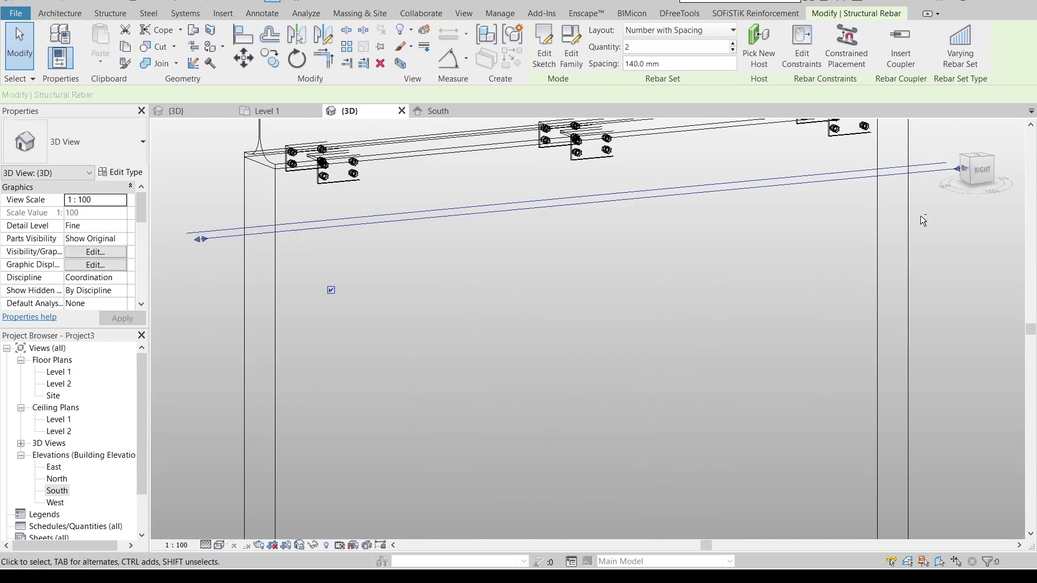
{"action": "left_click", "coordinate": [992, 173]}
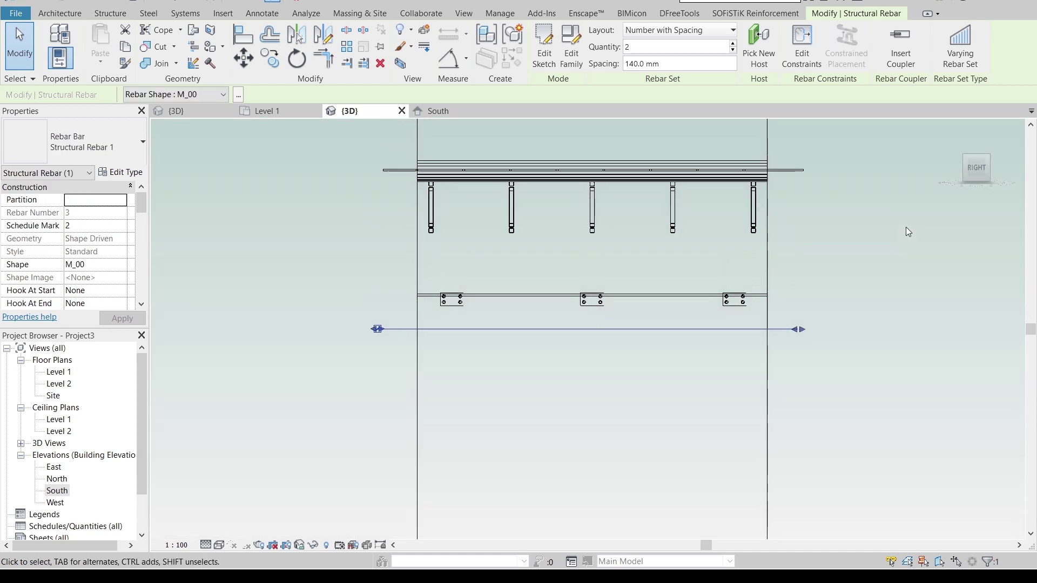
{"action": "key", "text": "c"}
{"action": "key", "text": "o"}
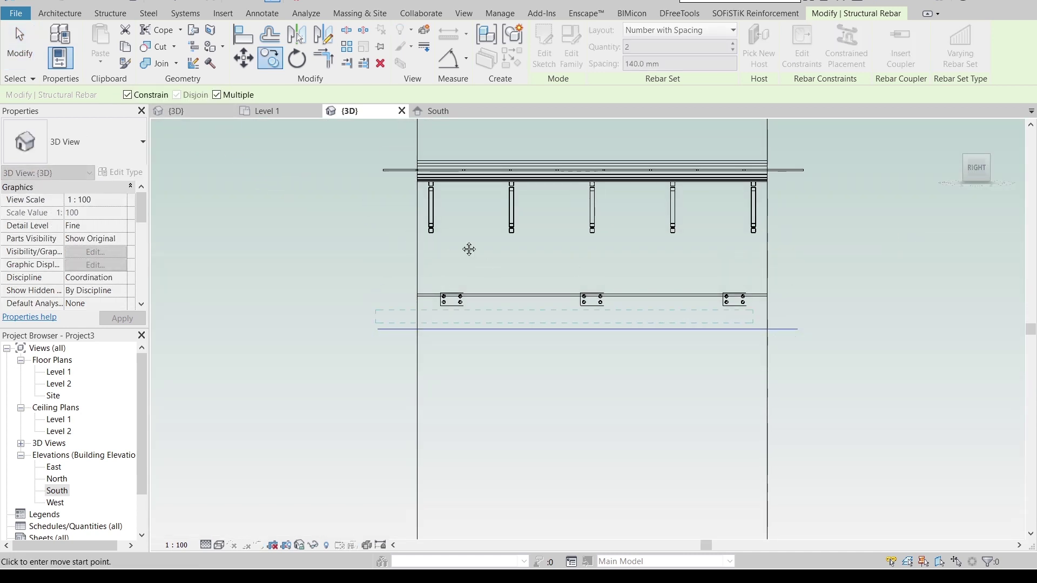
{"action": "scroll", "coordinate": [468, 248], "scroll_direction": "down", "scroll_amount": 2}
{"action": "left_click", "coordinate": [448, 223]}
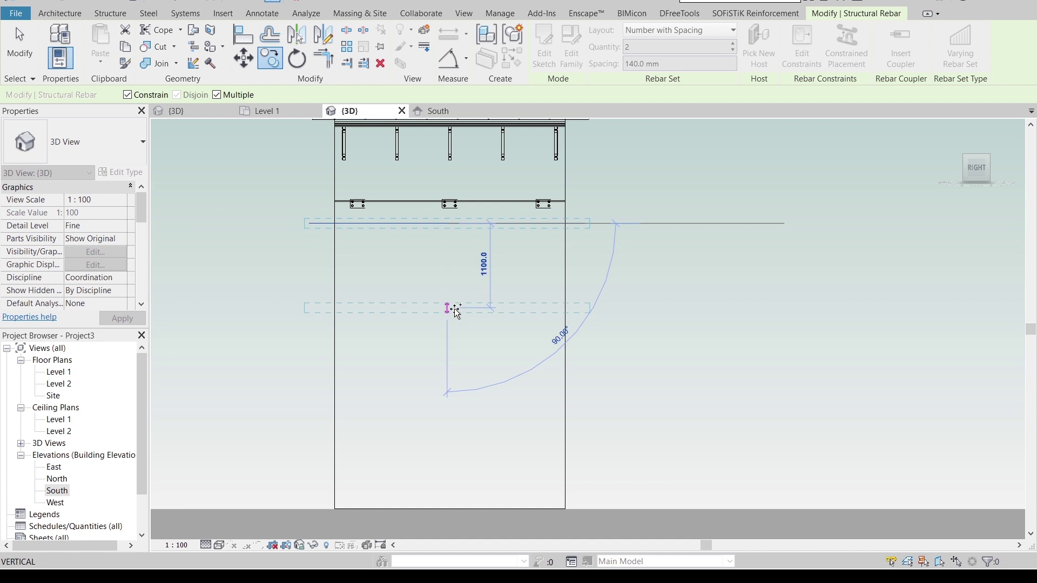
{"action": "type", "text": "1"}
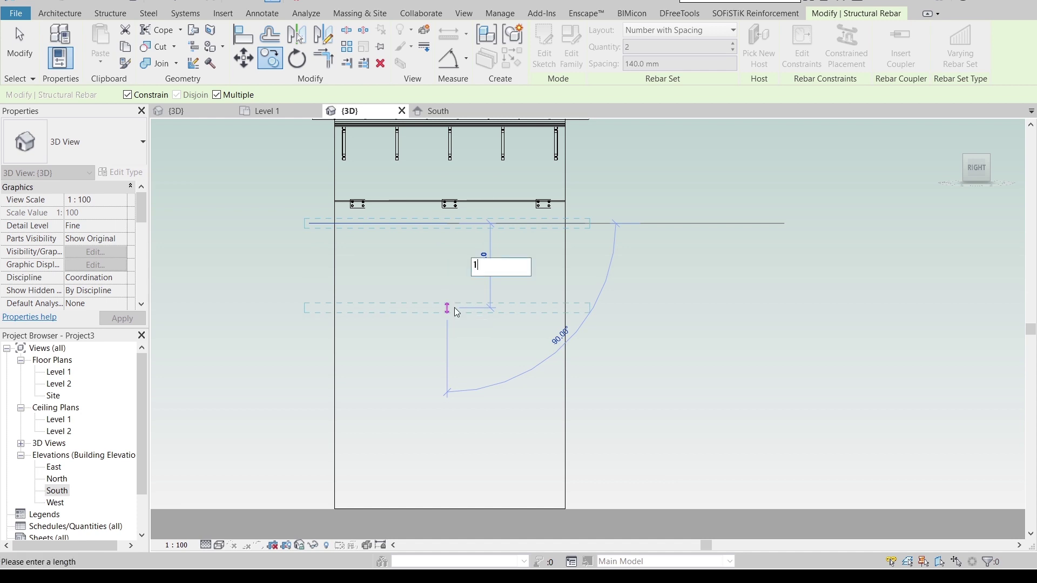
{"action": "type", "text": ".2m"}
{"action": "key", "text": "Return"}
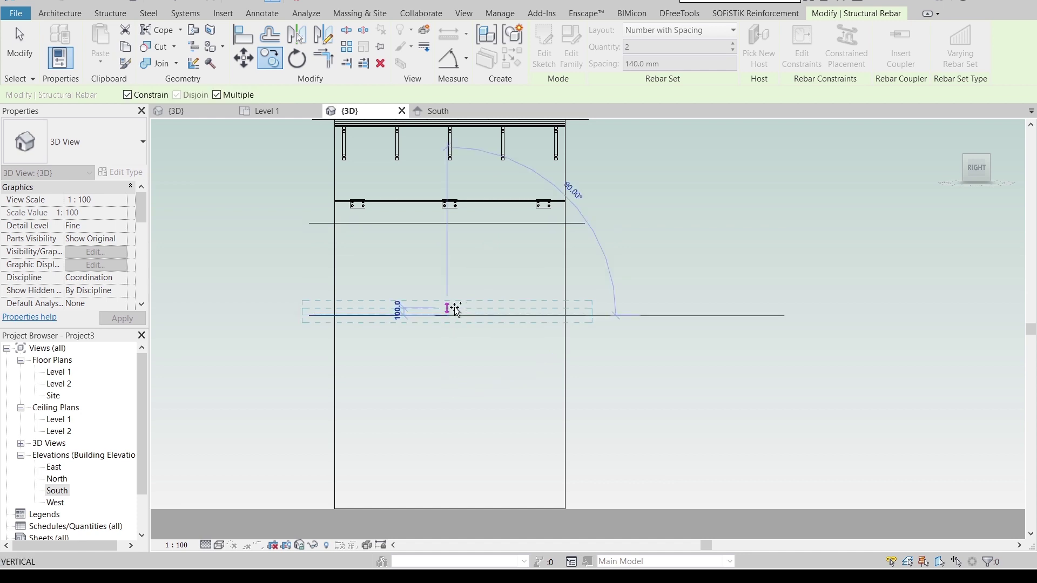
- Place a second copy of the rebar set another 1.2 m below the first copy
{"action": "type", "text": "1"}
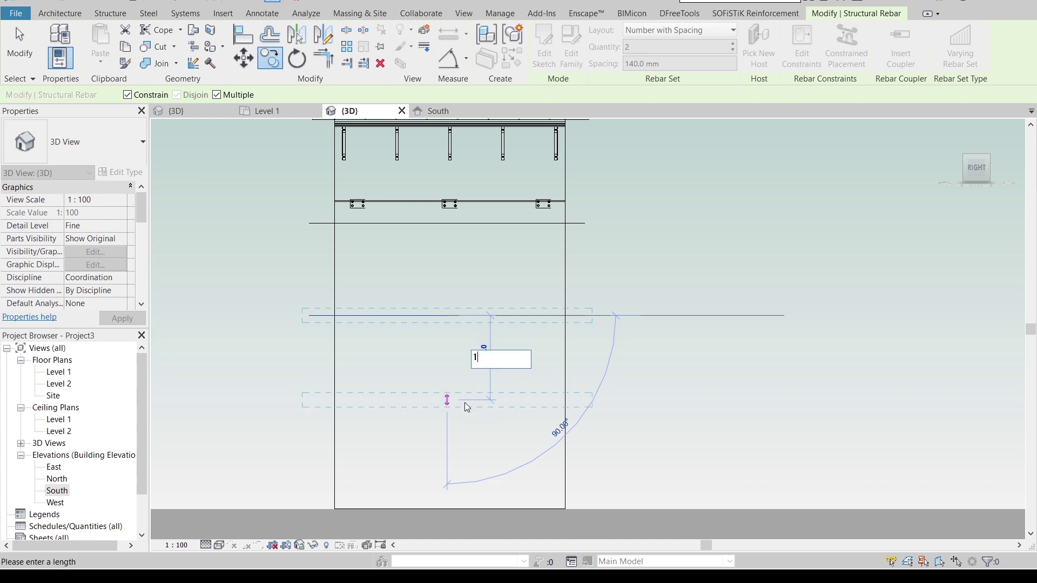
{"action": "type", "text": ".200"}
{"action": "key", "text": "Return"}
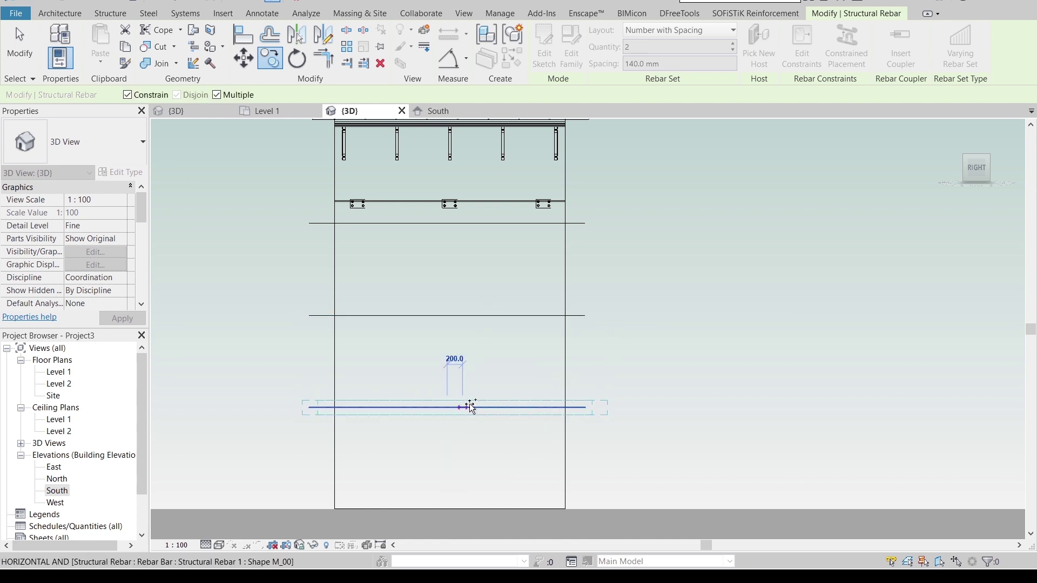
- Try to copy the lowest rebar set about 4300 mm upward into the upper wall, above the deck
{"action": "scroll", "coordinate": [558, 376], "scroll_direction": "down", "scroll_amount": 2}
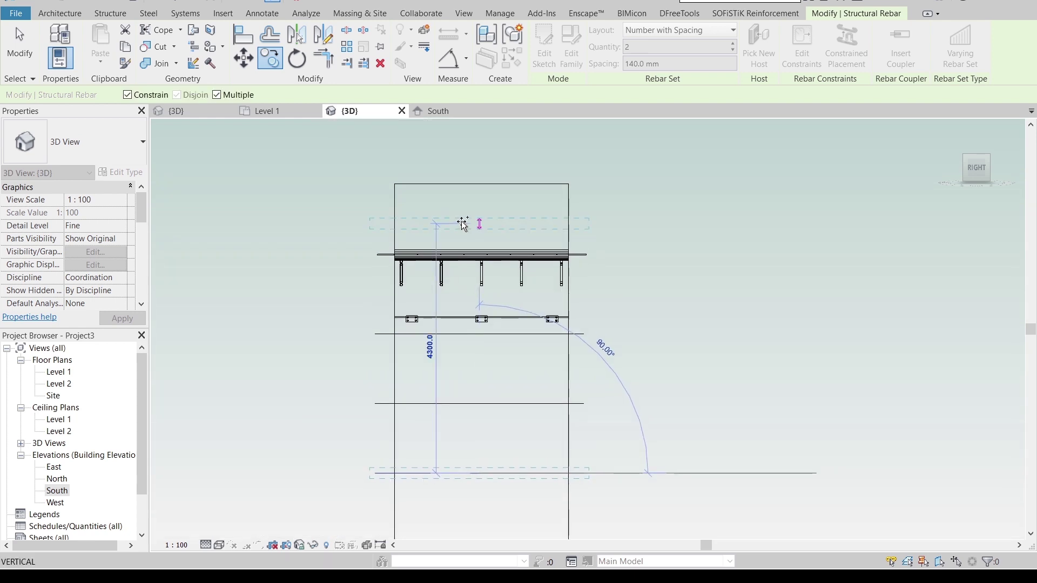
{"action": "left_click", "coordinate": [463, 221]}
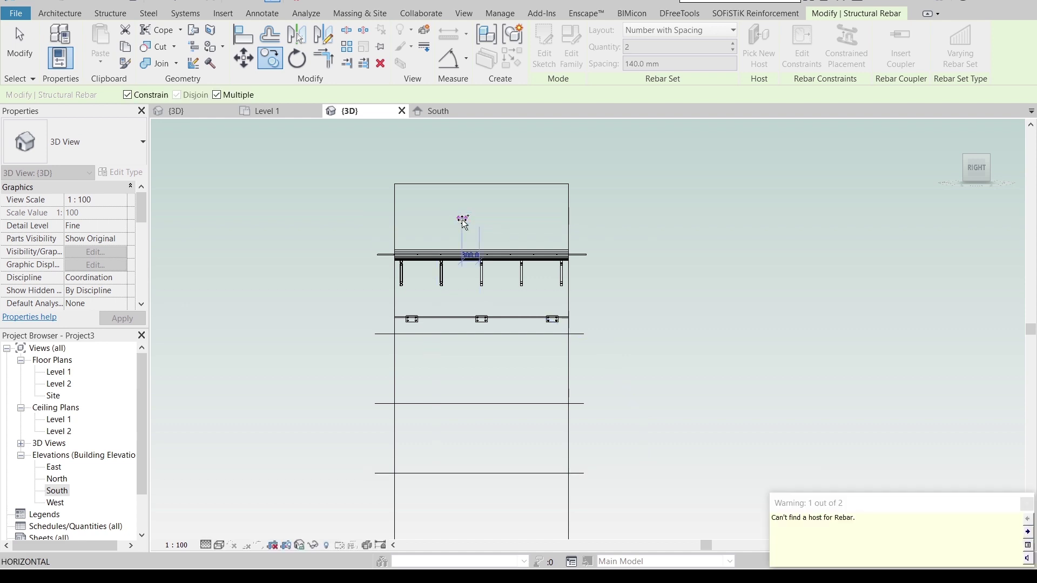
{"action": "key", "text": "Escape"}
- Make the upper 300 mm wall segment structural
{"action": "scroll", "coordinate": [503, 222], "scroll_direction": "down", "scroll_amount": 1}
{"action": "middle_click_drag", "start_coordinate": [575, 218], "coordinate": [589, 279], "text": "shift"}
{"action": "middle_click_drag", "start_coordinate": [589, 279], "coordinate": [606, 342]}
{"action": "left_click", "coordinate": [541, 226]}
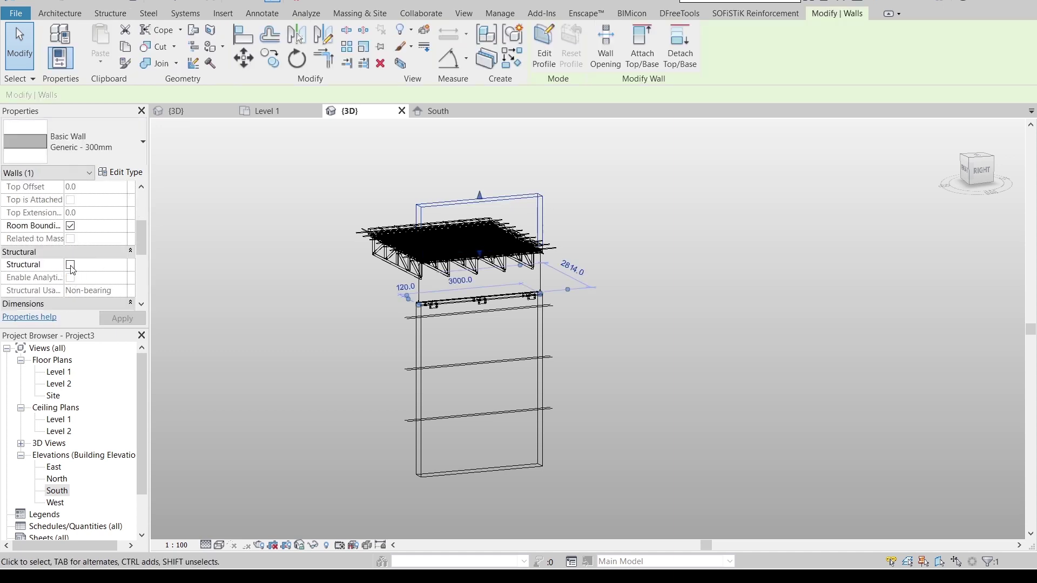
{"action": "left_click", "coordinate": [70, 265]}
{"action": "left_click", "coordinate": [639, 367]}
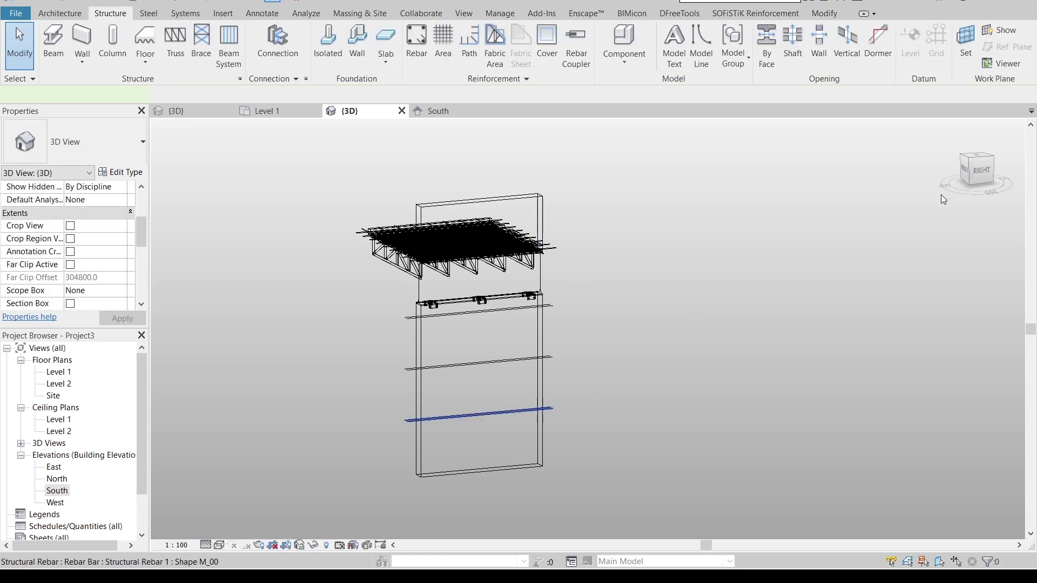
- Copy the lowest rebar set straight up into the upper wall, slightly above the metal deck, and end the copying
{"action": "left_click", "coordinate": [980, 171]}
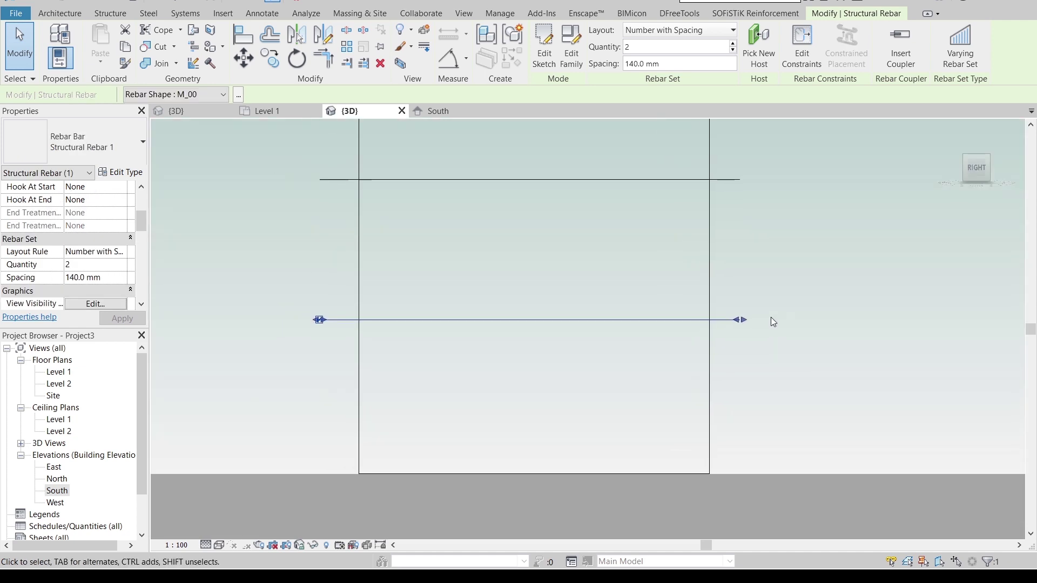
{"action": "key", "text": "c"}
{"action": "key", "text": "o"}
{"action": "scroll", "coordinate": [653, 322], "scroll_direction": "down", "scroll_amount": 2}
{"action": "middle_click_drag", "start_coordinate": [654, 322], "coordinate": [652, 418]}
{"action": "left_click", "coordinate": [612, 423]}
{"action": "scroll", "coordinate": [585, 286], "scroll_direction": "down", "scroll_amount": 1}
{"action": "middle_click_drag", "start_coordinate": [585, 286], "coordinate": [581, 454]}
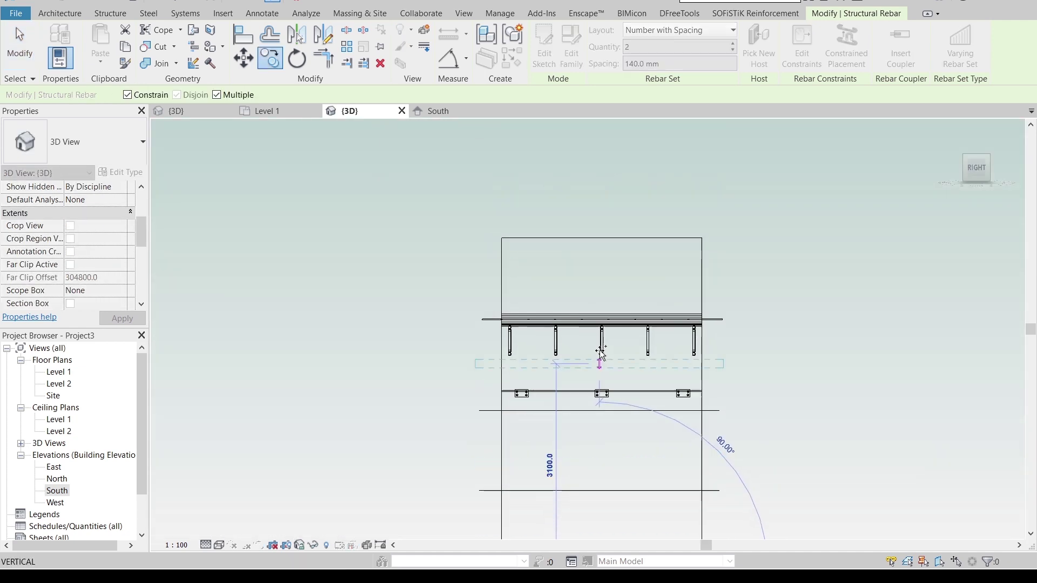
{"action": "left_click", "coordinate": [601, 285]}
{"action": "key", "text": "Escape"}
{"action": "key", "text": "Escape"}
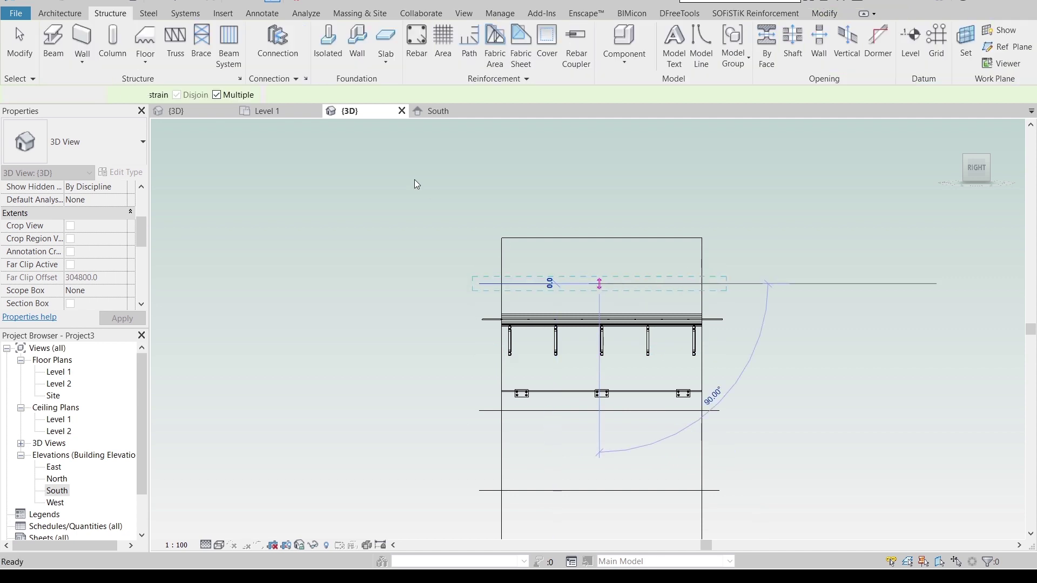
- Select all four wall rebar sets and make them view as solid in the {3D} view
{"action": "middle_click_drag", "start_coordinate": [452, 303], "coordinate": [507, 367], "text": "shift"}
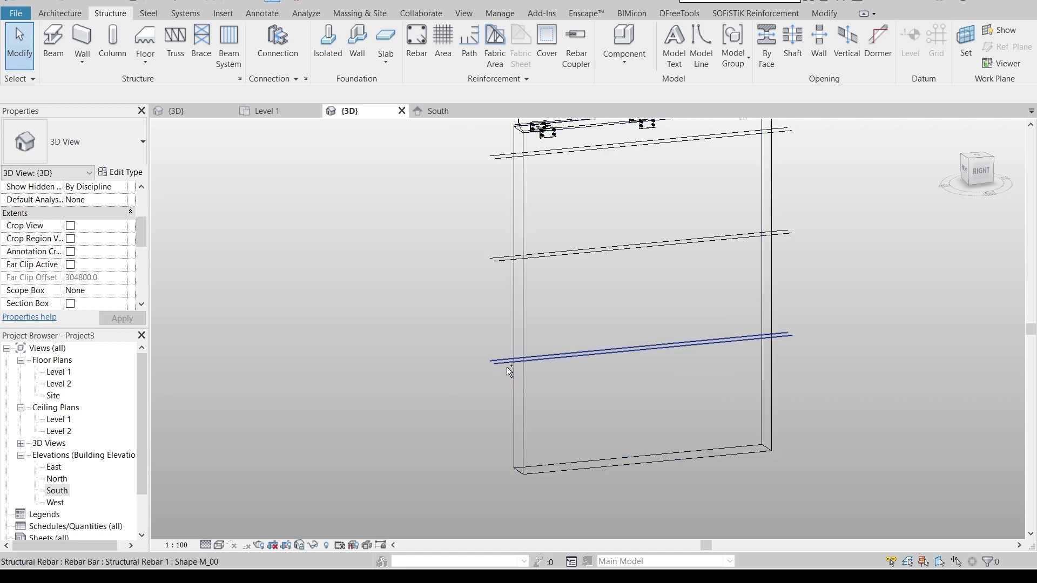
{"action": "left_click", "coordinate": [498, 260], "text": "ctrl"}
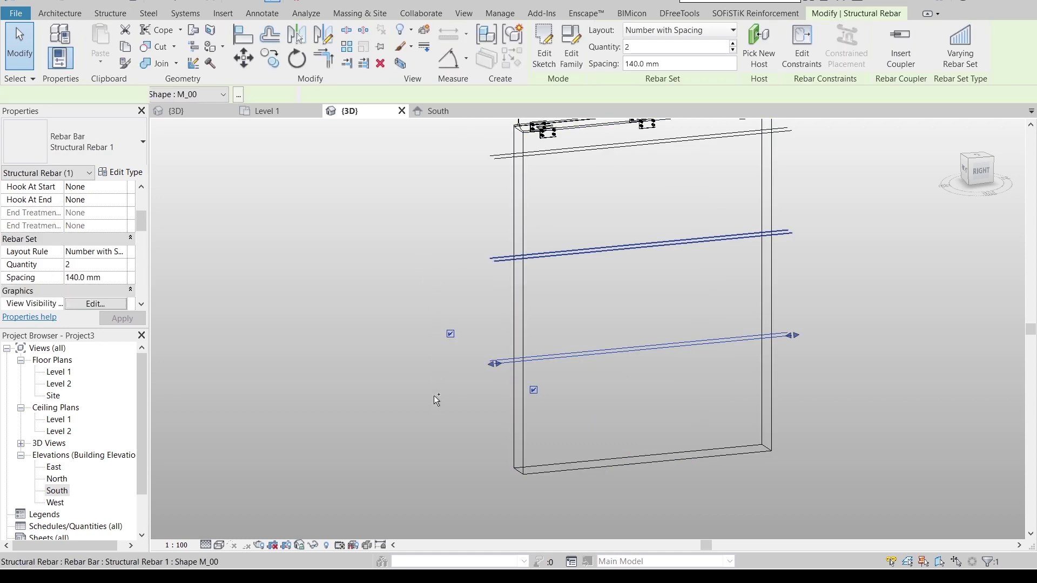
{"action": "middle_click_drag", "start_coordinate": [452, 185], "coordinate": [467, 330]}
{"action": "left_click", "coordinate": [510, 300], "text": "ctrl"}
{"action": "scroll", "coordinate": [406, 290], "scroll_direction": "down", "scroll_amount": 1}
{"action": "middle_click_drag", "start_coordinate": [408, 292], "coordinate": [409, 367]}
{"action": "scroll", "coordinate": [515, 220], "scroll_direction": "up", "scroll_amount": 2}
{"action": "left_click", "coordinate": [877, 209], "text": "ctrl"}
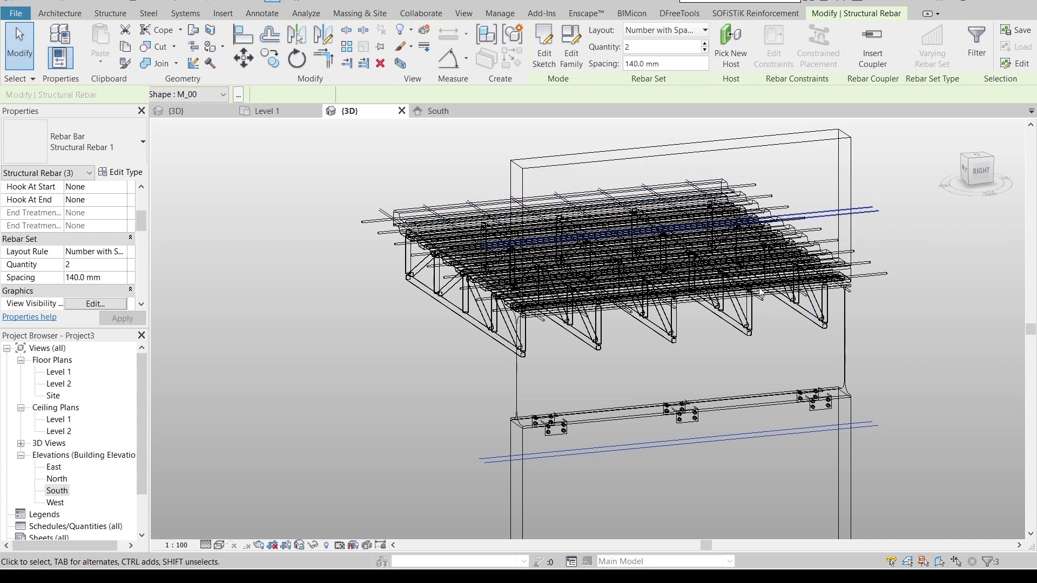
{"action": "left_click", "coordinate": [91, 305]}
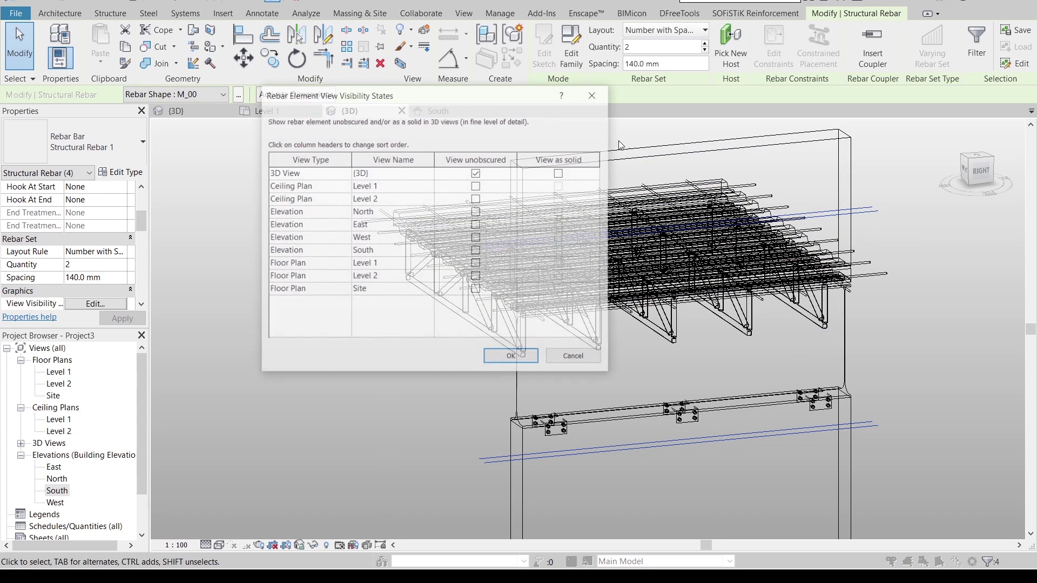
{"action": "left_click", "coordinate": [564, 172]}
{"action": "left_click", "coordinate": [521, 356]}
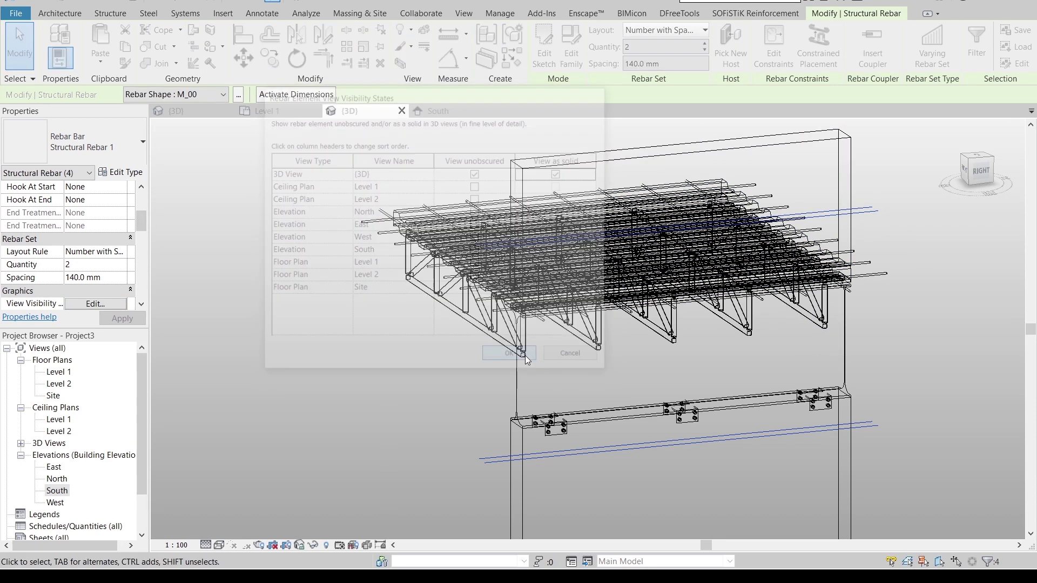
- Set the 3D view's detail level to Fine and its visual style to Realistic
{"action": "left_click", "coordinate": [207, 546]}
{"action": "left_click", "coordinate": [212, 528]}
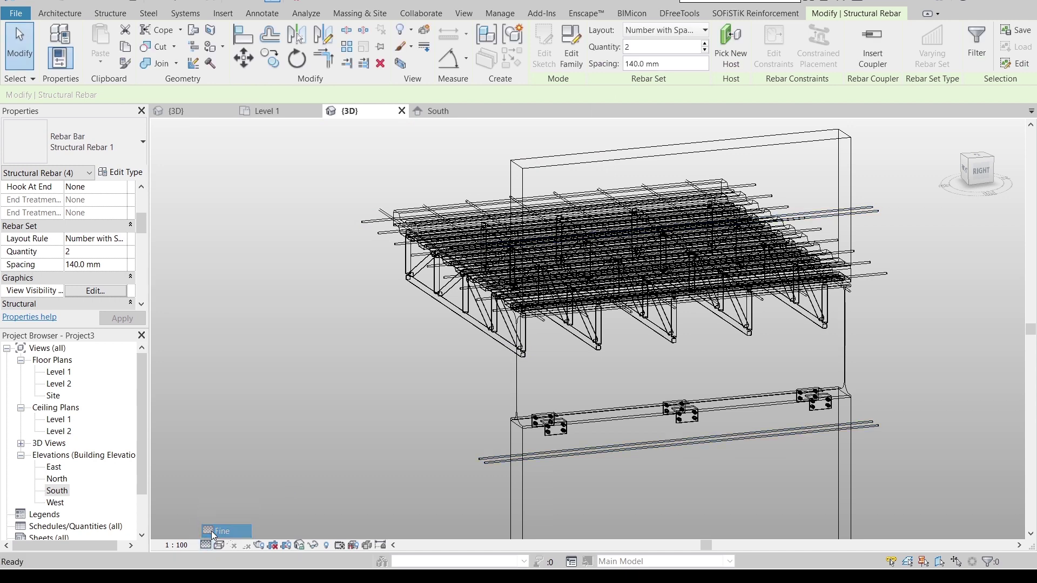
{"action": "left_click", "coordinate": [220, 546]}
{"action": "left_click", "coordinate": [241, 521]}
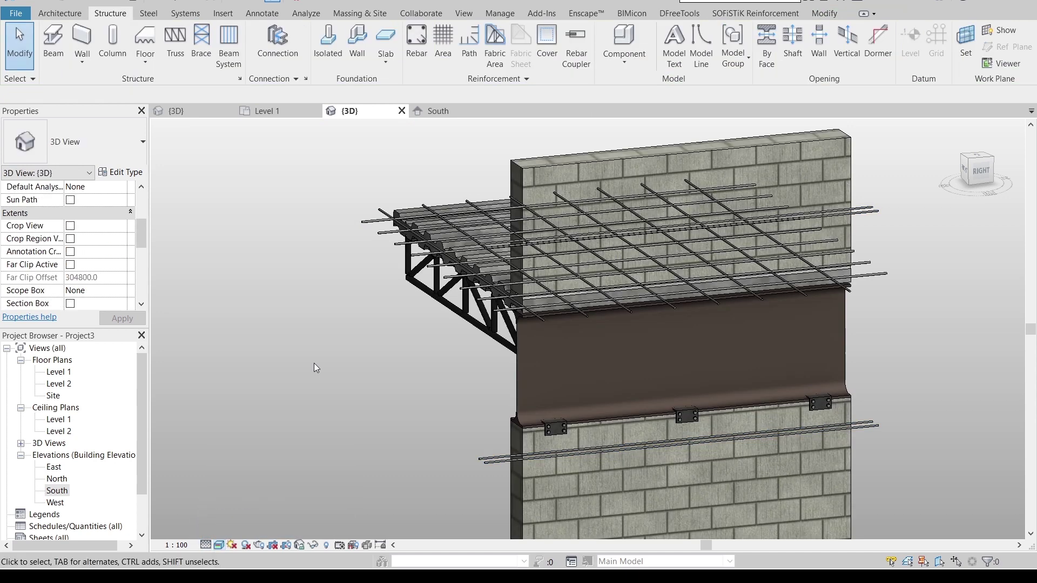
- Assign the Metal - Steel 43-275 material to the deck's 16M rebar type, searching the materials for METAL
{"action": "middle_click_drag", "start_coordinate": [313, 363], "coordinate": [565, 459]}
{"action": "middle_click_drag", "start_coordinate": [762, 364], "coordinate": [559, 439]}
{"action": "scroll", "coordinate": [559, 440], "scroll_direction": "up", "scroll_amount": 2}
{"action": "scroll", "coordinate": [642, 412], "scroll_direction": "up", "scroll_amount": 3}
{"action": "middle_click_drag", "start_coordinate": [641, 412], "coordinate": [480, 322], "text": "shift"}
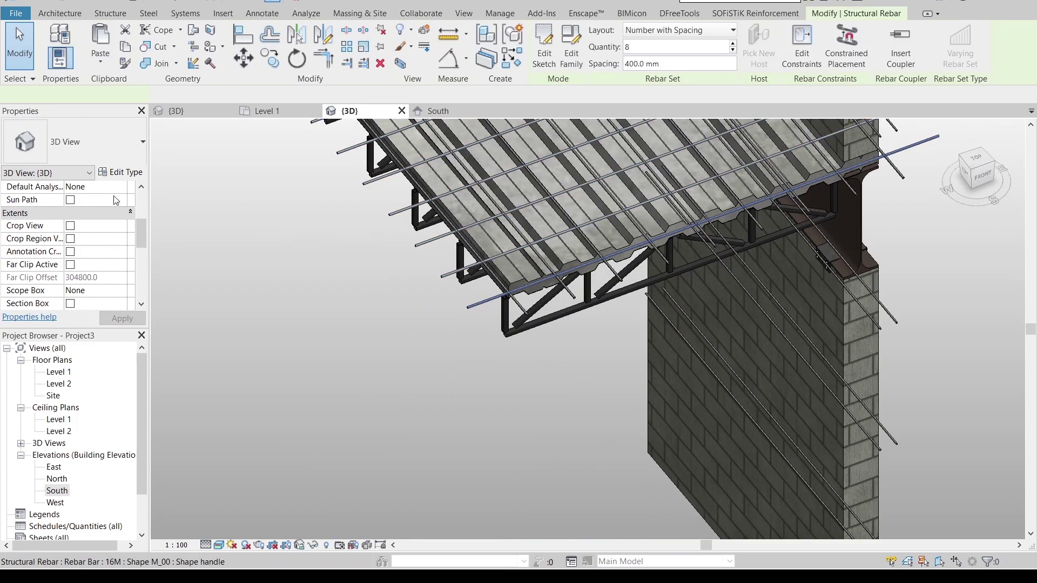
{"action": "left_click", "coordinate": [120, 173]}
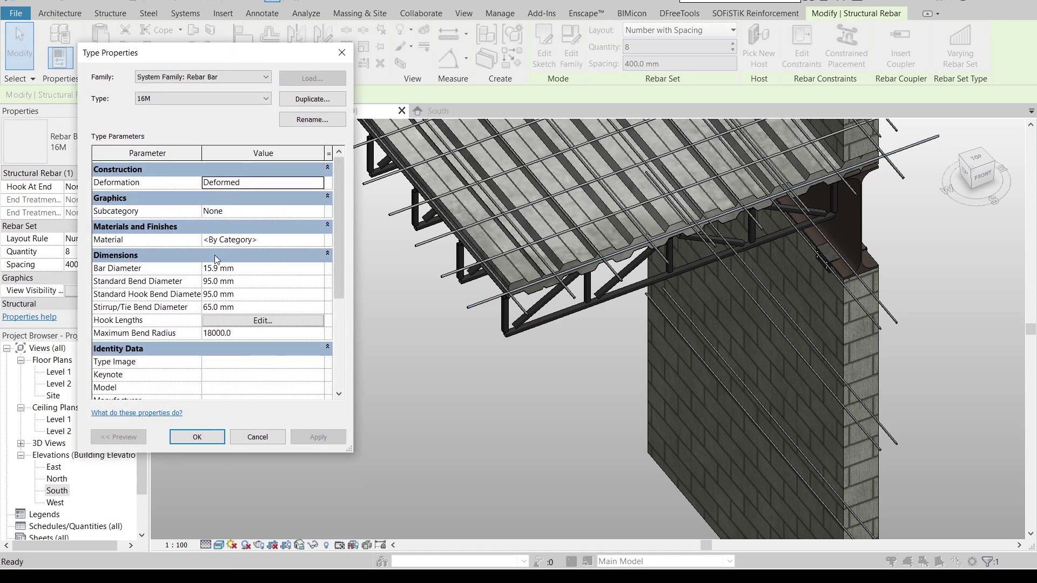
{"action": "left_click", "coordinate": [317, 239]}
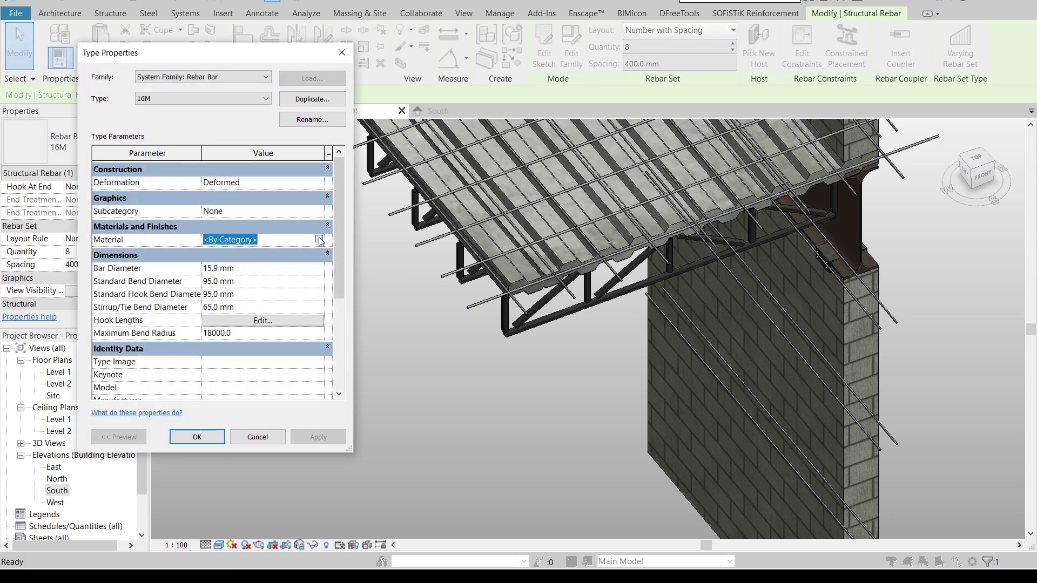
{"action": "left_click", "coordinate": [319, 240]}
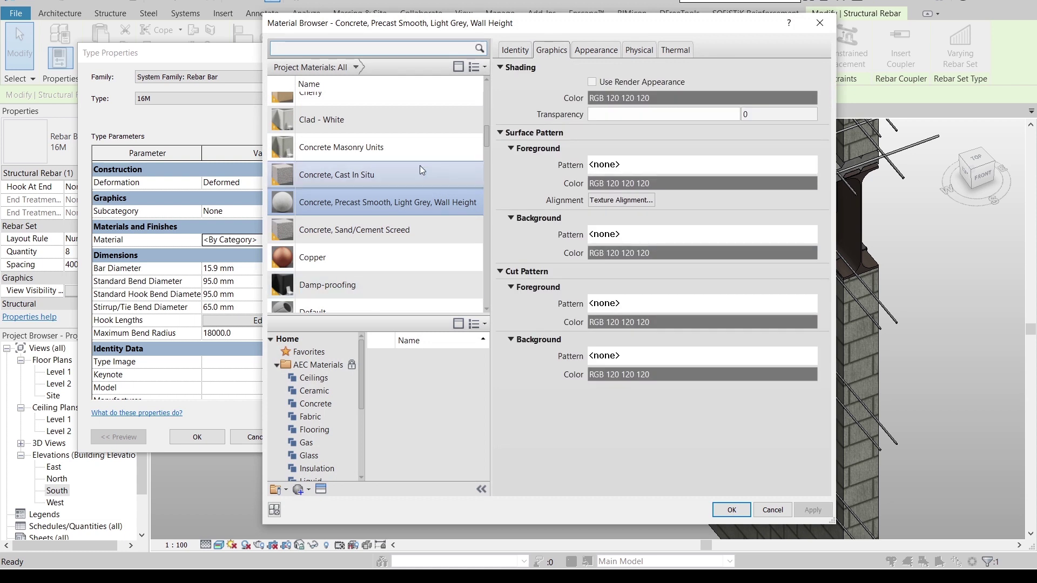
{"action": "scroll", "coordinate": [378, 135], "scroll_direction": "up", "scroll_amount": 1}
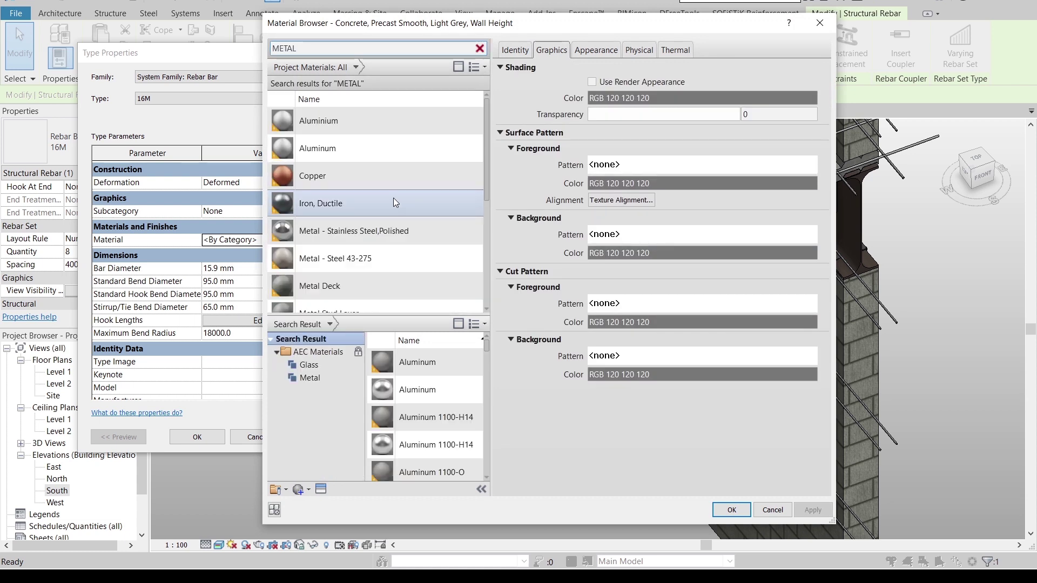
{"action": "scroll", "coordinate": [393, 211], "scroll_direction": "down", "scroll_amount": 3}
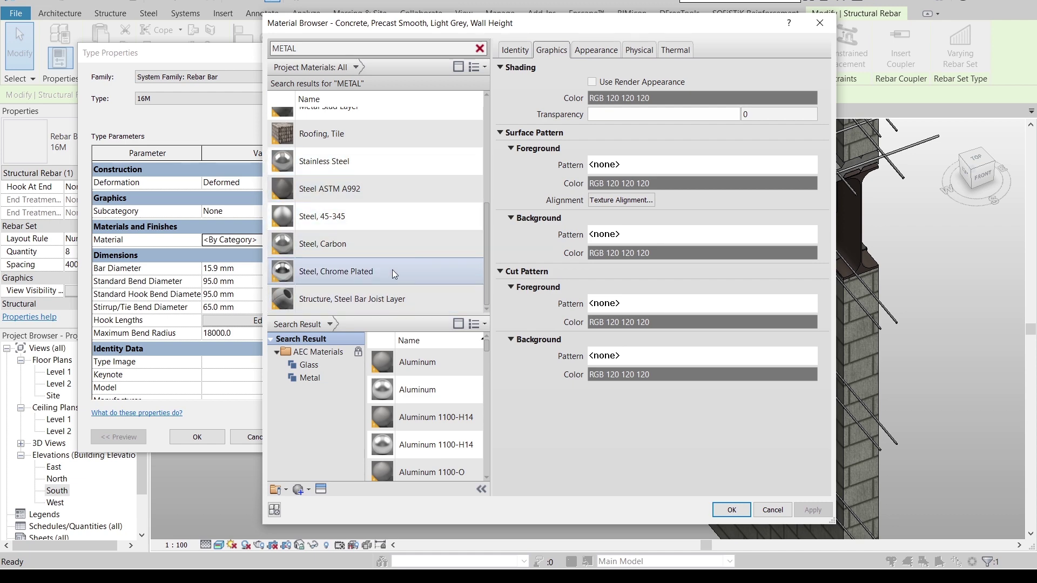
{"action": "scroll", "coordinate": [410, 276], "scroll_direction": "up", "scroll_amount": 3}
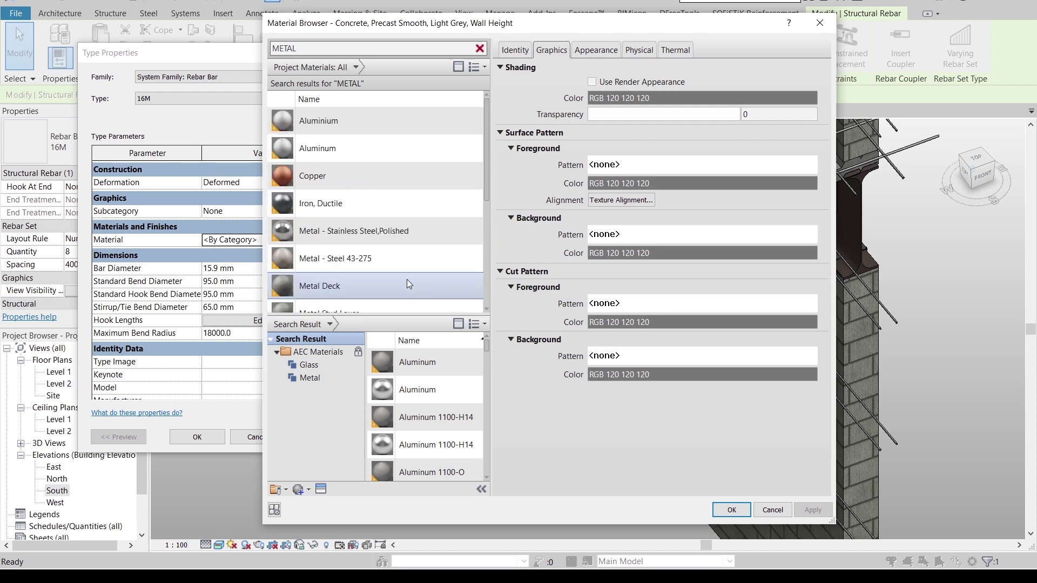
{"action": "double_click", "coordinate": [351, 262]}
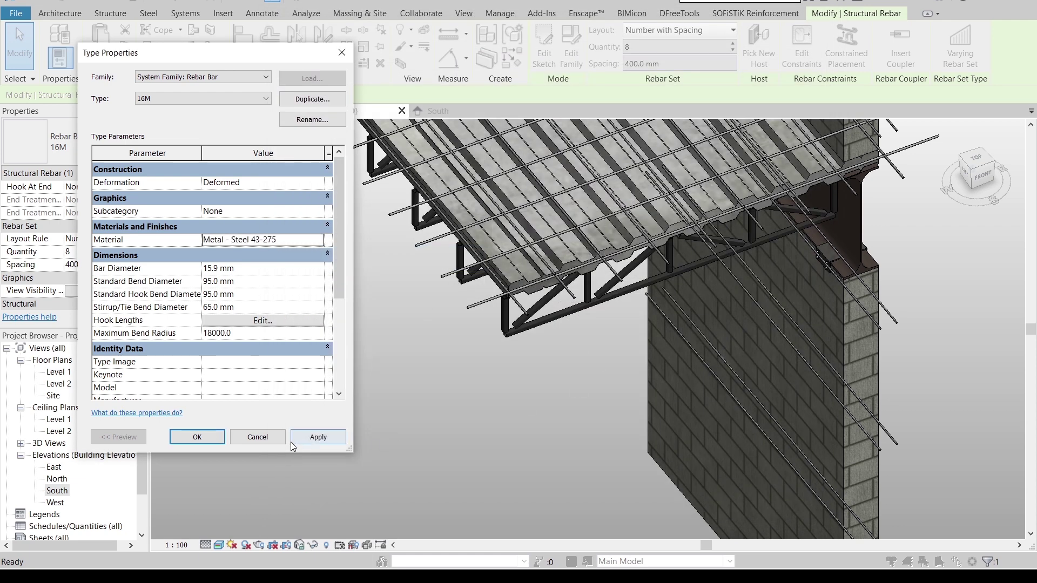
{"action": "left_click", "coordinate": [190, 445]}
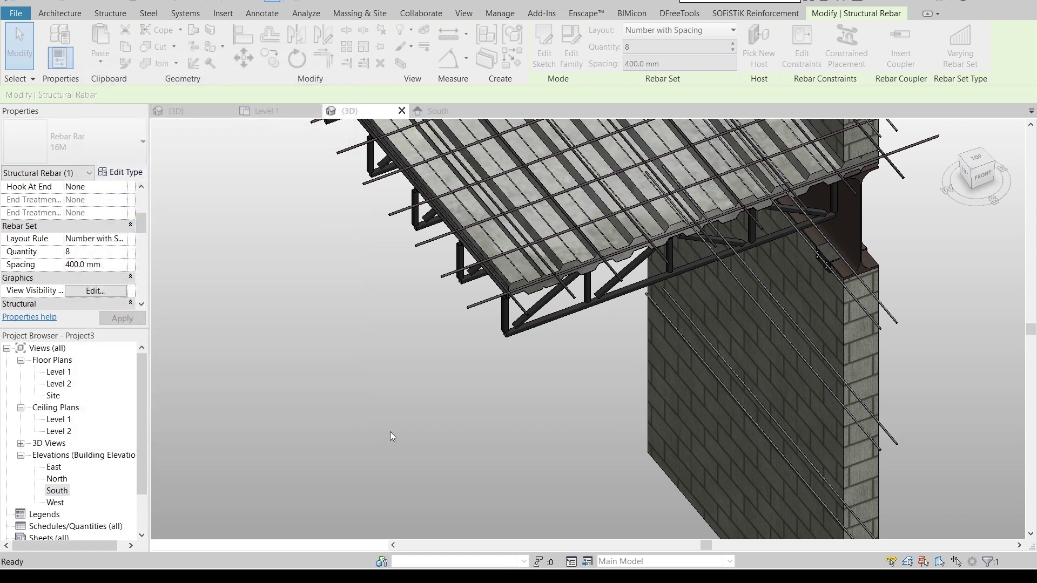
{"action": "left_click", "coordinate": [456, 419]}
- Examine the deck rebar's material up close and the whole wall and floor assembly from the left side
{"action": "scroll", "coordinate": [541, 300], "scroll_direction": "up", "scroll_amount": 6}
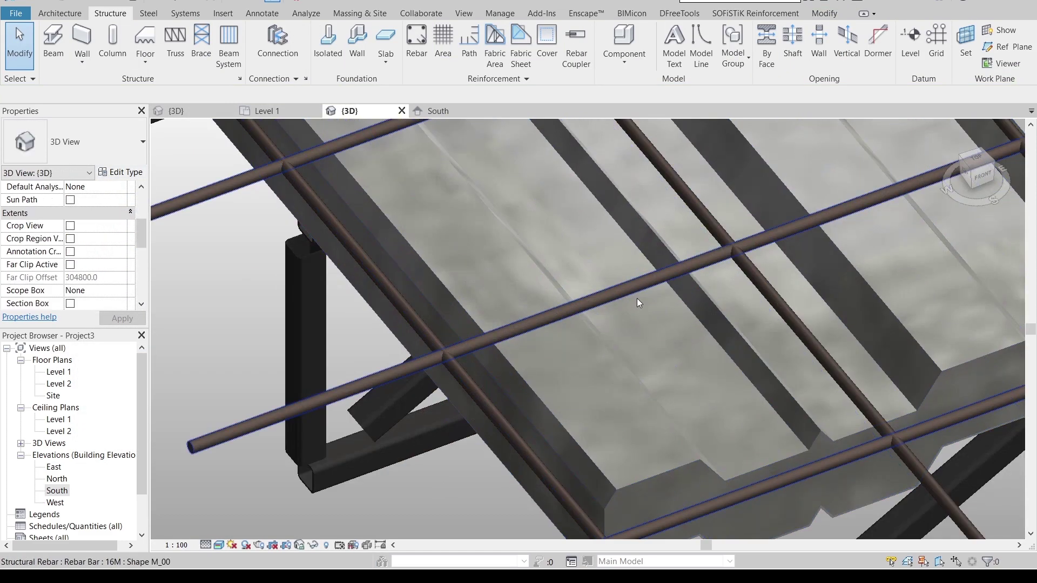
{"action": "scroll", "coordinate": [641, 284], "scroll_direction": "down", "scroll_amount": 8}
{"action": "middle_click_drag", "start_coordinate": [640, 307], "coordinate": [697, 406], "text": "shift"}
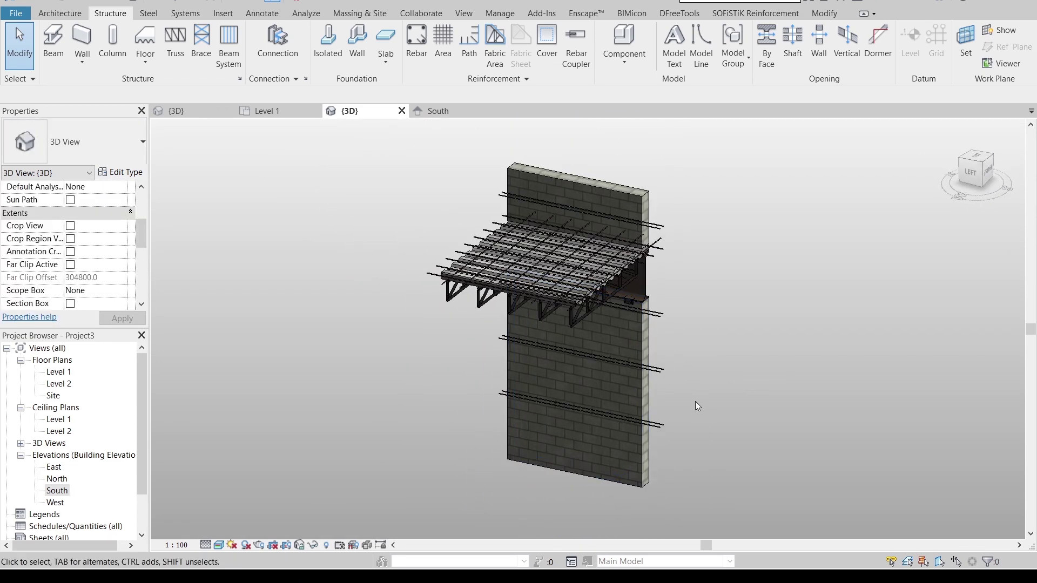